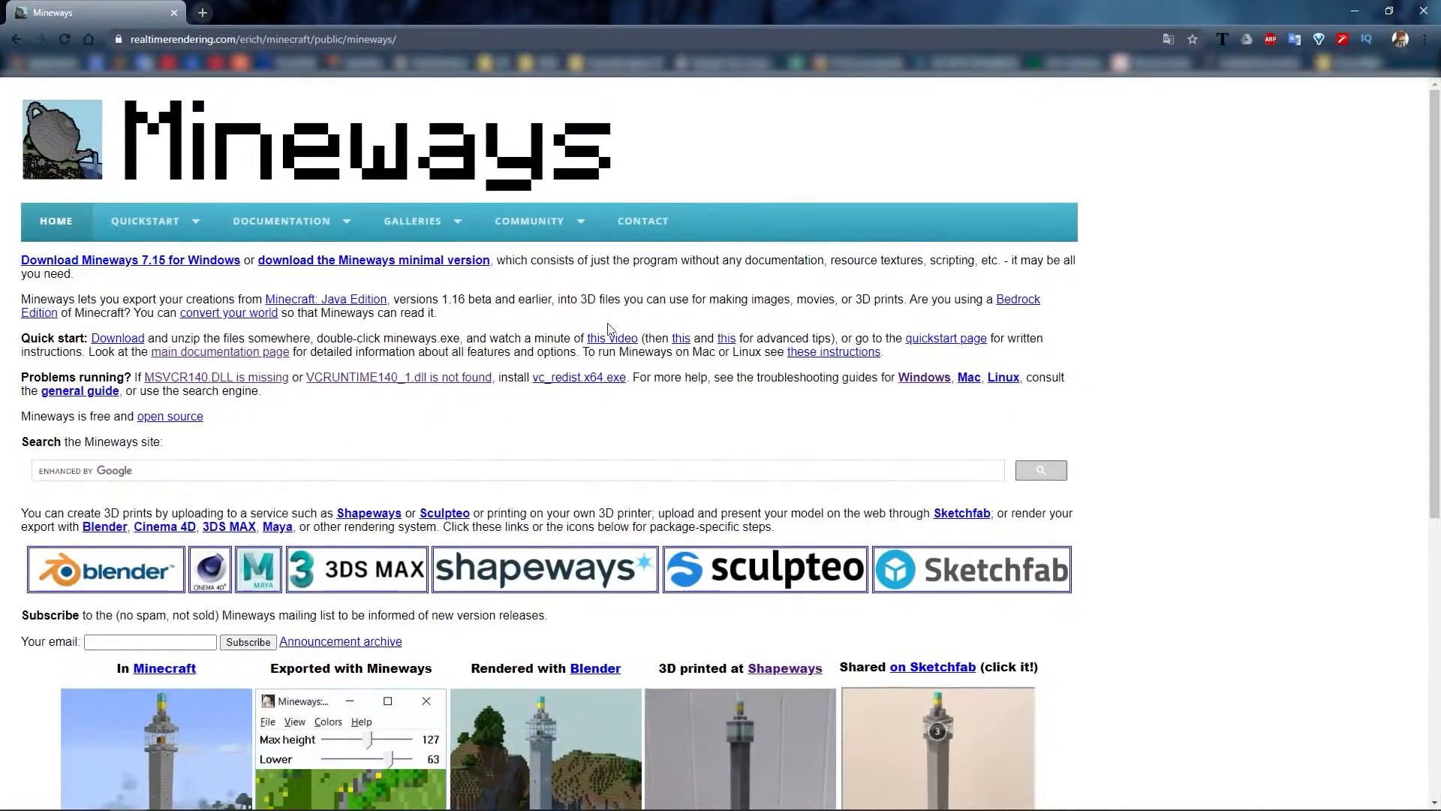
Download the Windows version of Mineways from the site's Quickstart downloads page
{"action": "scroll", "coordinate": [693, 339], "scroll_direction": "down", "scroll_amount": 6}
{"action": "scroll", "coordinate": [693, 339], "scroll_direction": "up", "scroll_amount": 6}
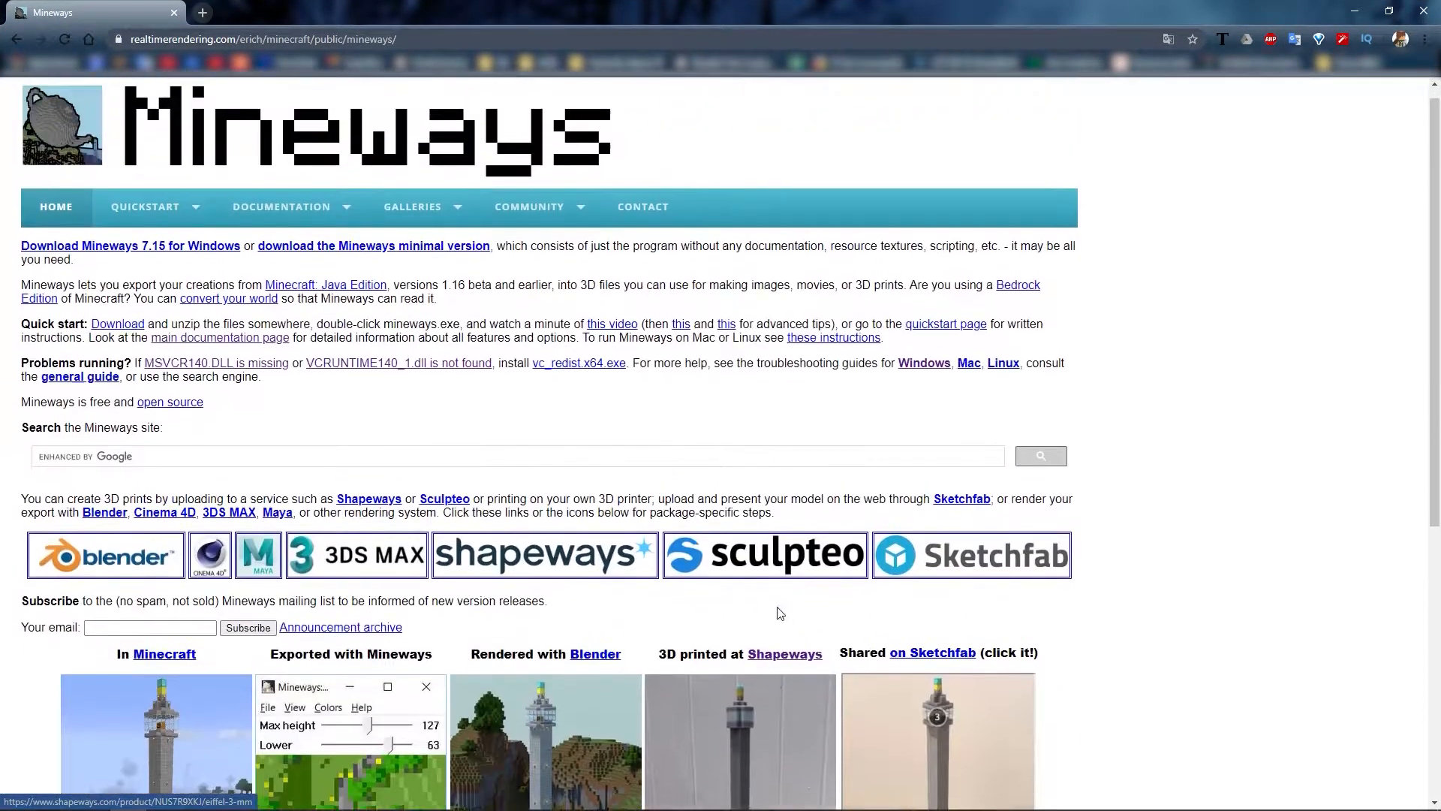
{"action": "mouse_move", "coordinate": [176, 236]}
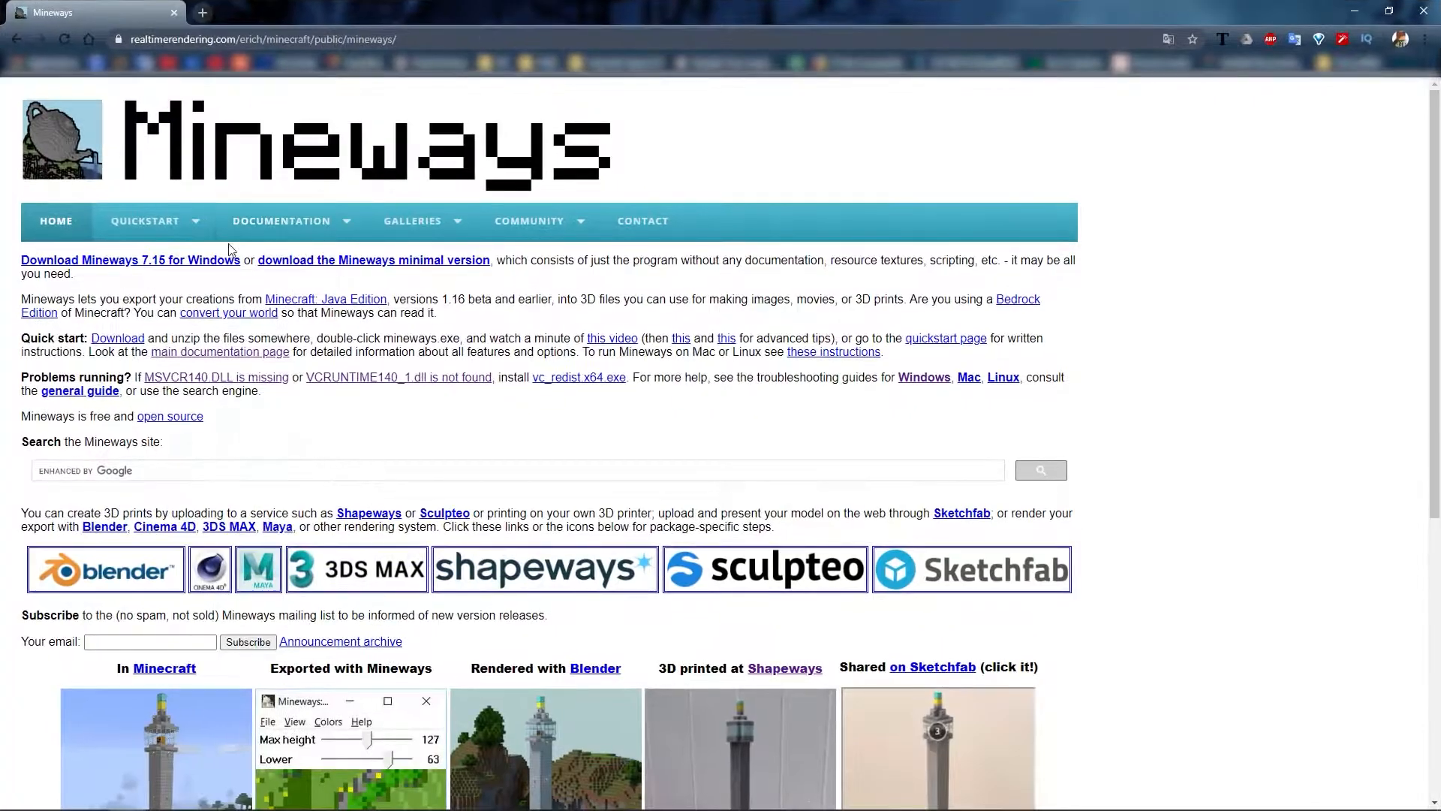
{"action": "mouse_move", "coordinate": [193, 236]}
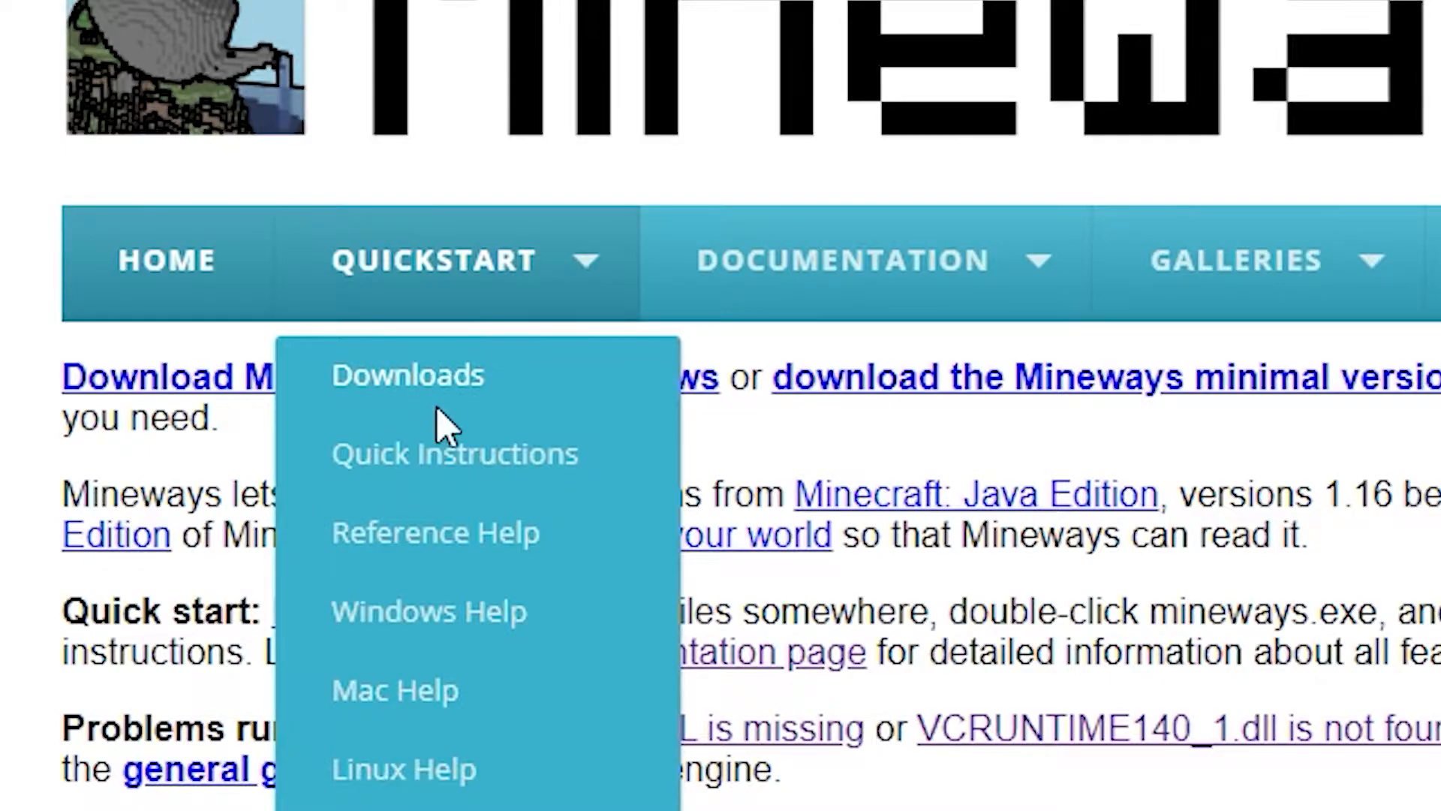
{"action": "left_click", "coordinate": [141, 264]}
{"action": "scroll", "coordinate": [148, 277], "scroll_direction": "up", "scroll_amount": 2}
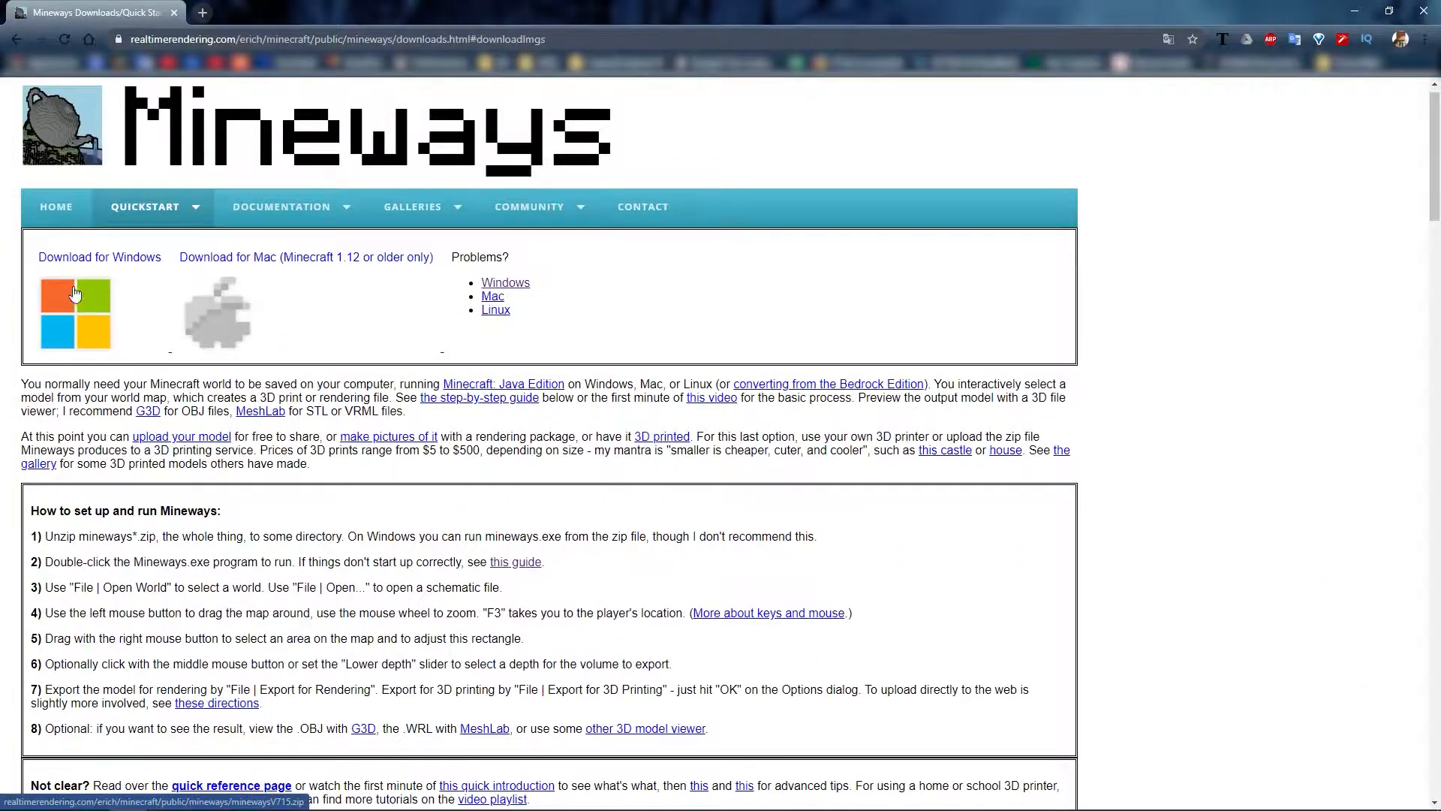
{"action": "left_click", "coordinate": [73, 301]}
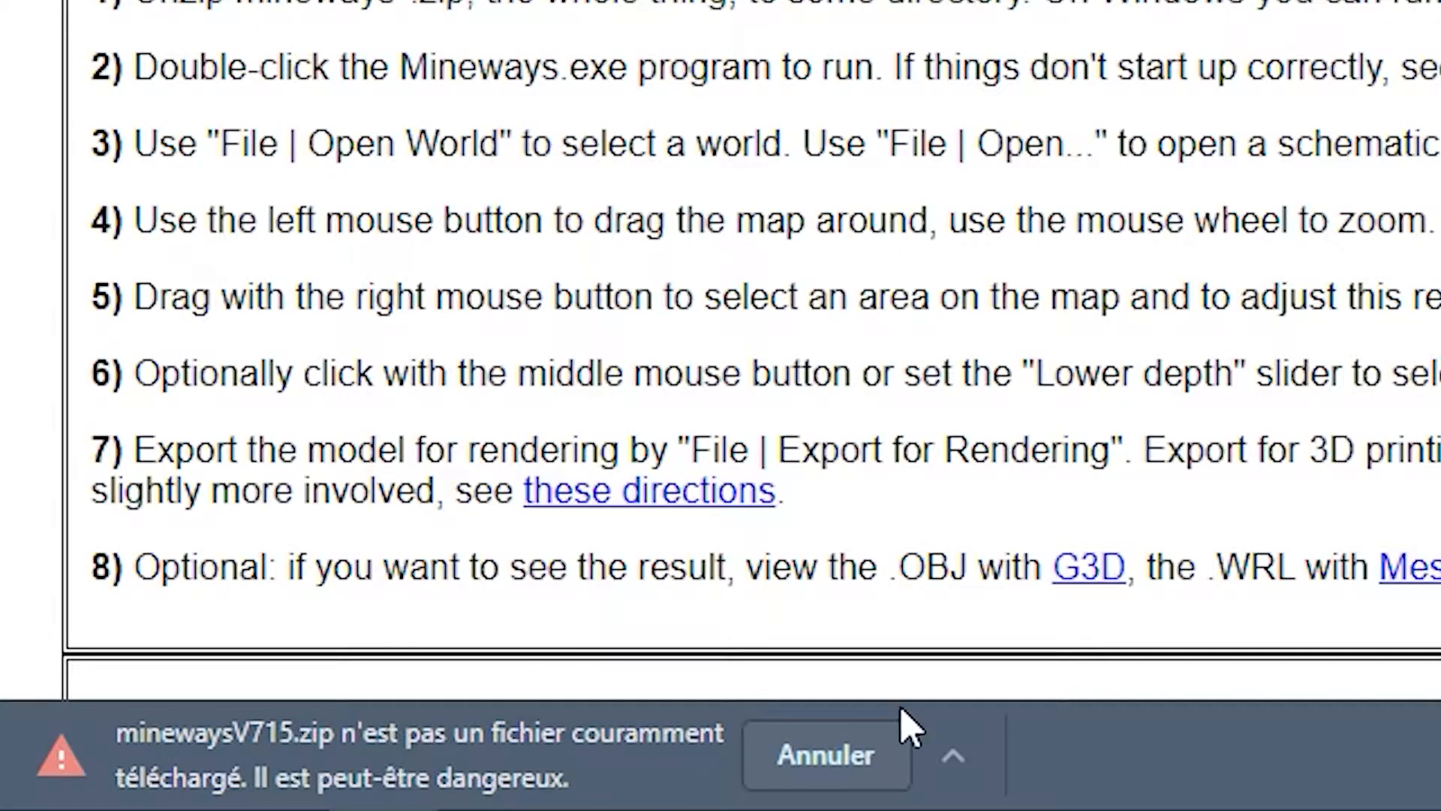
Keep the flagged minewaysV715.zip download and open the archive
{"action": "left_click", "coordinate": [953, 760]}
{"action": "left_click", "coordinate": [1081, 608]}
{"action": "left_click", "coordinate": [420, 729]}
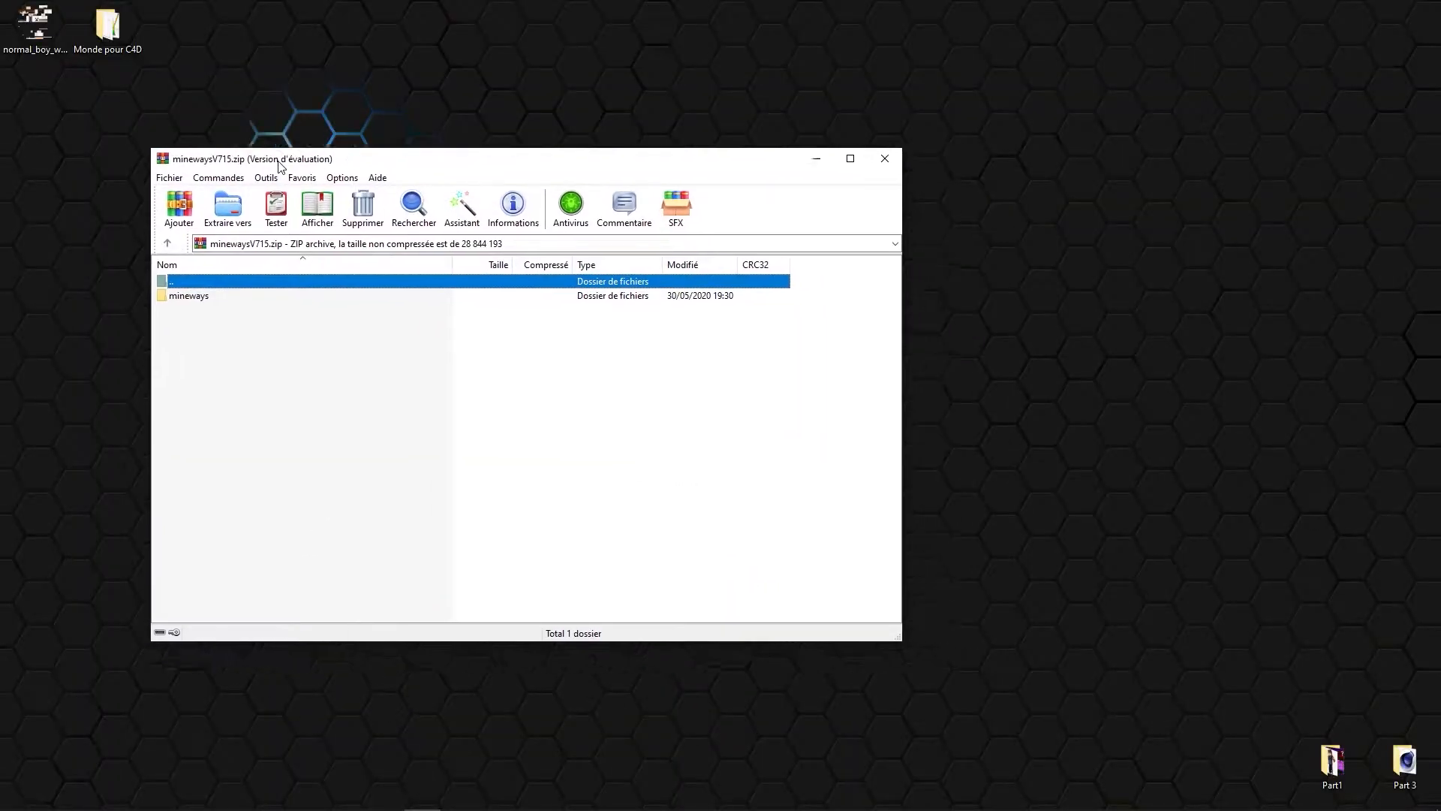
Extract the mineways folder from the archive to the desktop and place the Monde pour C4D folder just above it
{"action": "left_click_drag", "start_coordinate": [280, 164], "coordinate": [367, 158]}
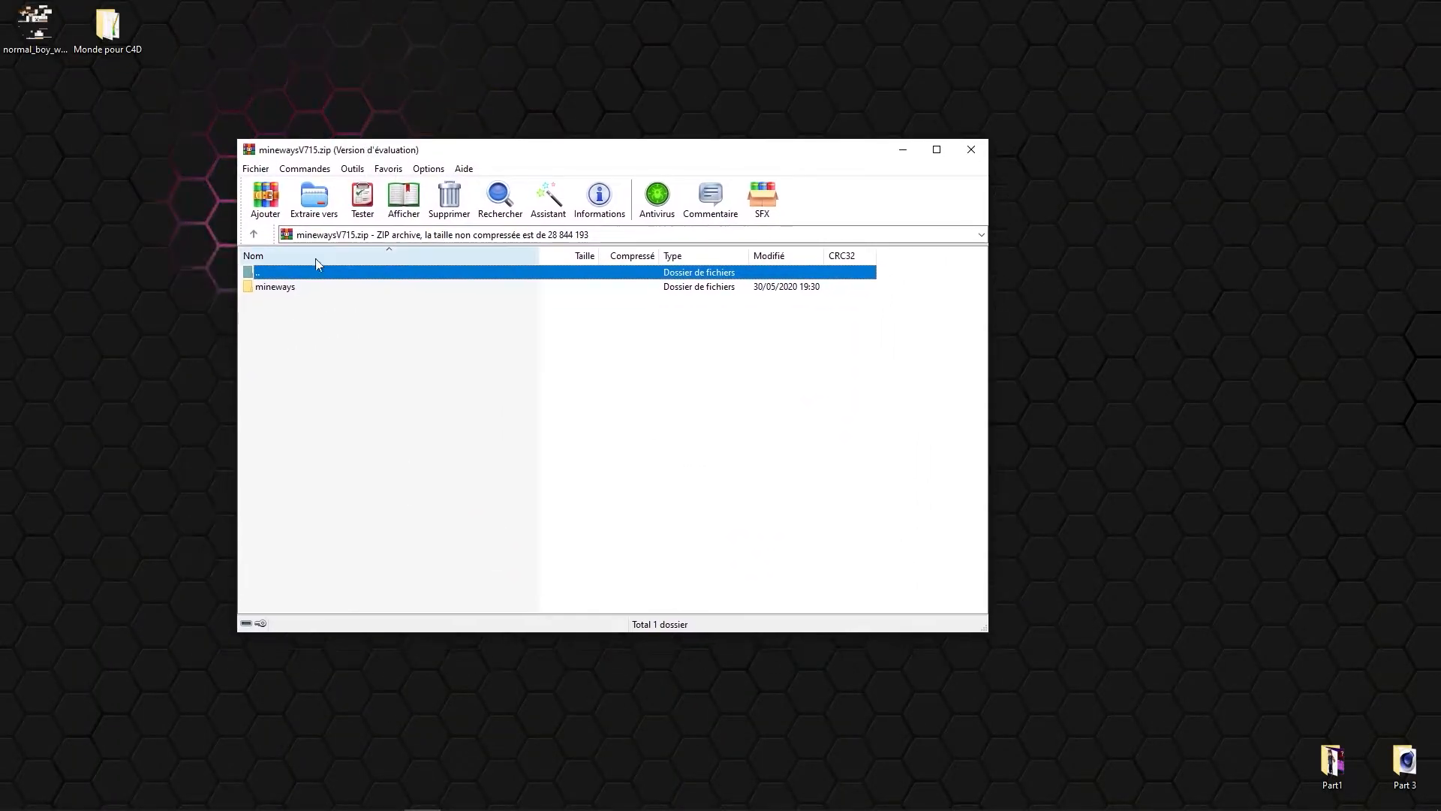
{"action": "left_click_drag", "start_coordinate": [276, 289], "coordinate": [353, 306]}
{"action": "left_click_drag", "start_coordinate": [742, 397], "coordinate": [1040, 390]}
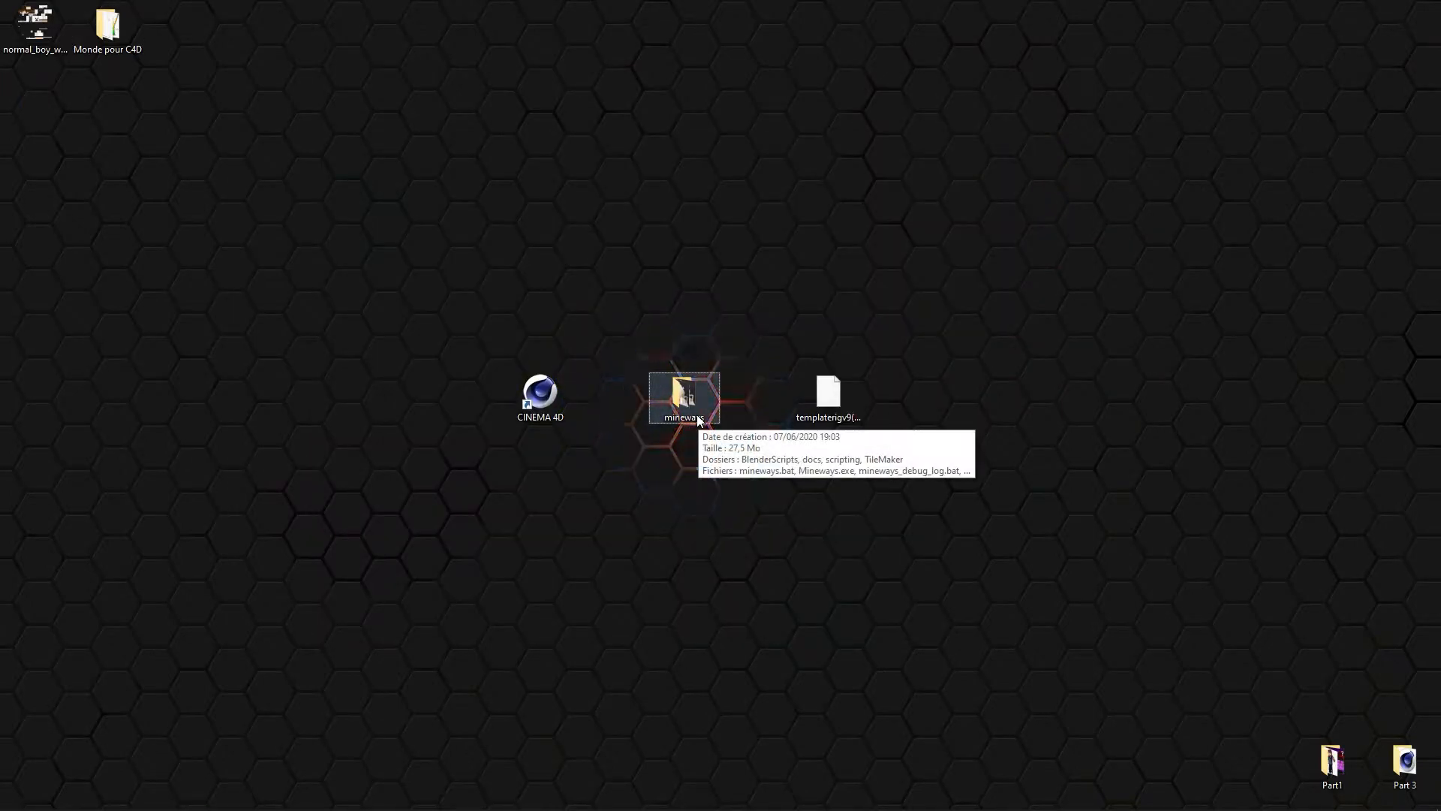
{"action": "left_click_drag", "start_coordinate": [105, 30], "coordinate": [685, 331]}
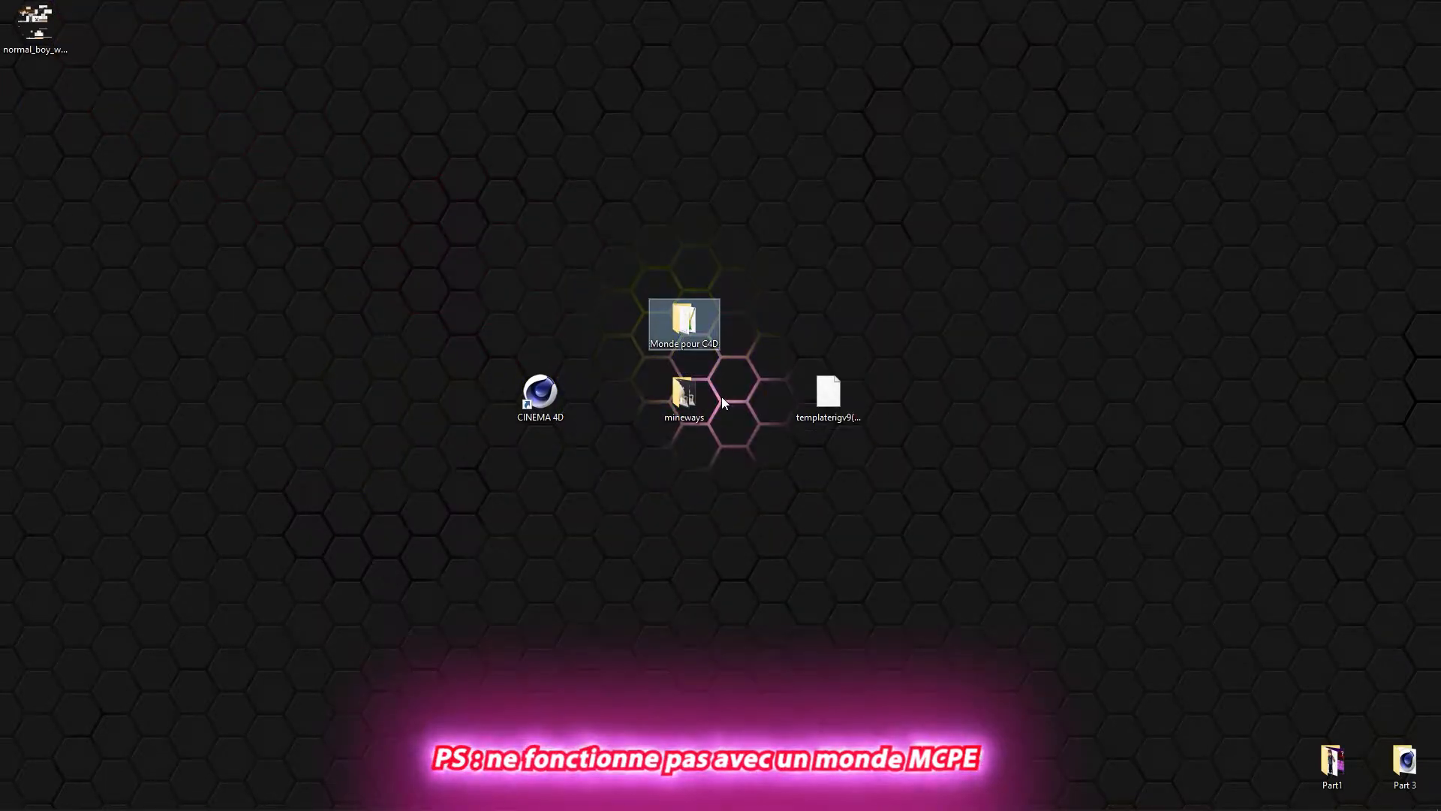
Open the mineways folder on the desktop and launch Mineways.exe
{"action": "left_click", "coordinate": [679, 389]}
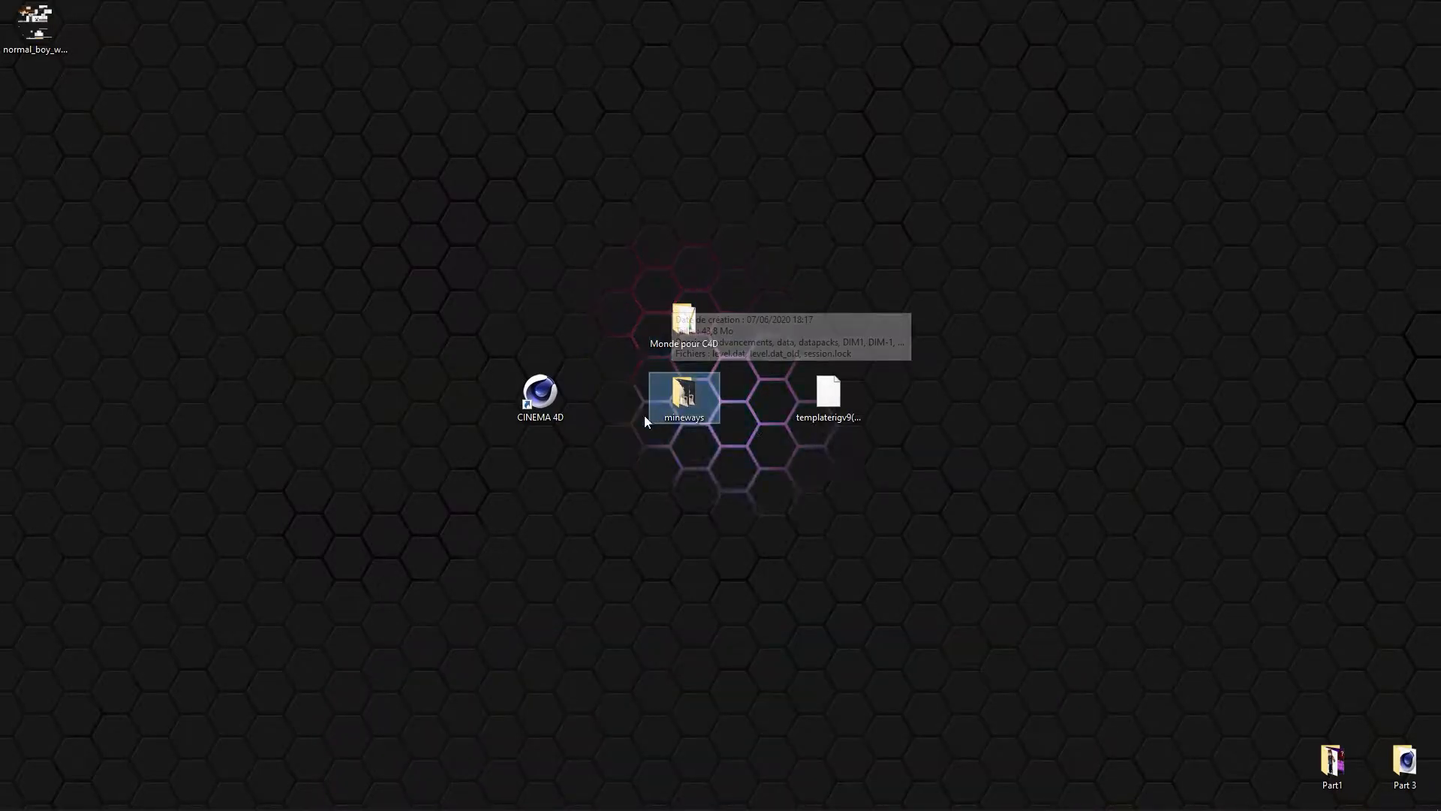
{"action": "double_click", "coordinate": [685, 394]}
{"action": "left_click", "coordinate": [301, 289]}
{"action": "double_click", "coordinate": [300, 288]}
{"action": "left_click_drag", "start_coordinate": [351, 146], "coordinate": [886, 0]}
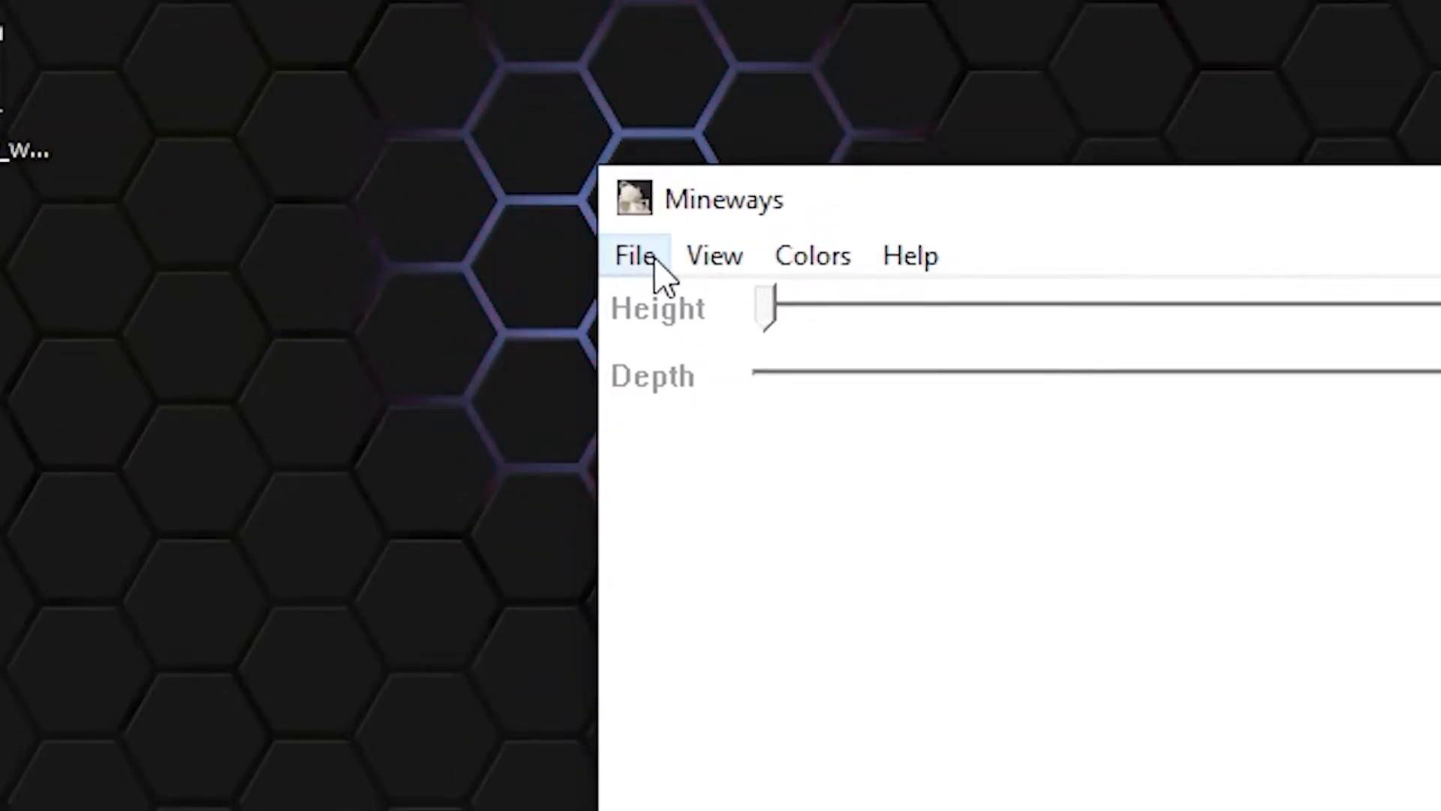
Open the world file level.dat from the Monde pour C4D folder on the desktop
{"action": "left_click", "coordinate": [266, 87]}
{"action": "left_click", "coordinate": [293, 120]}
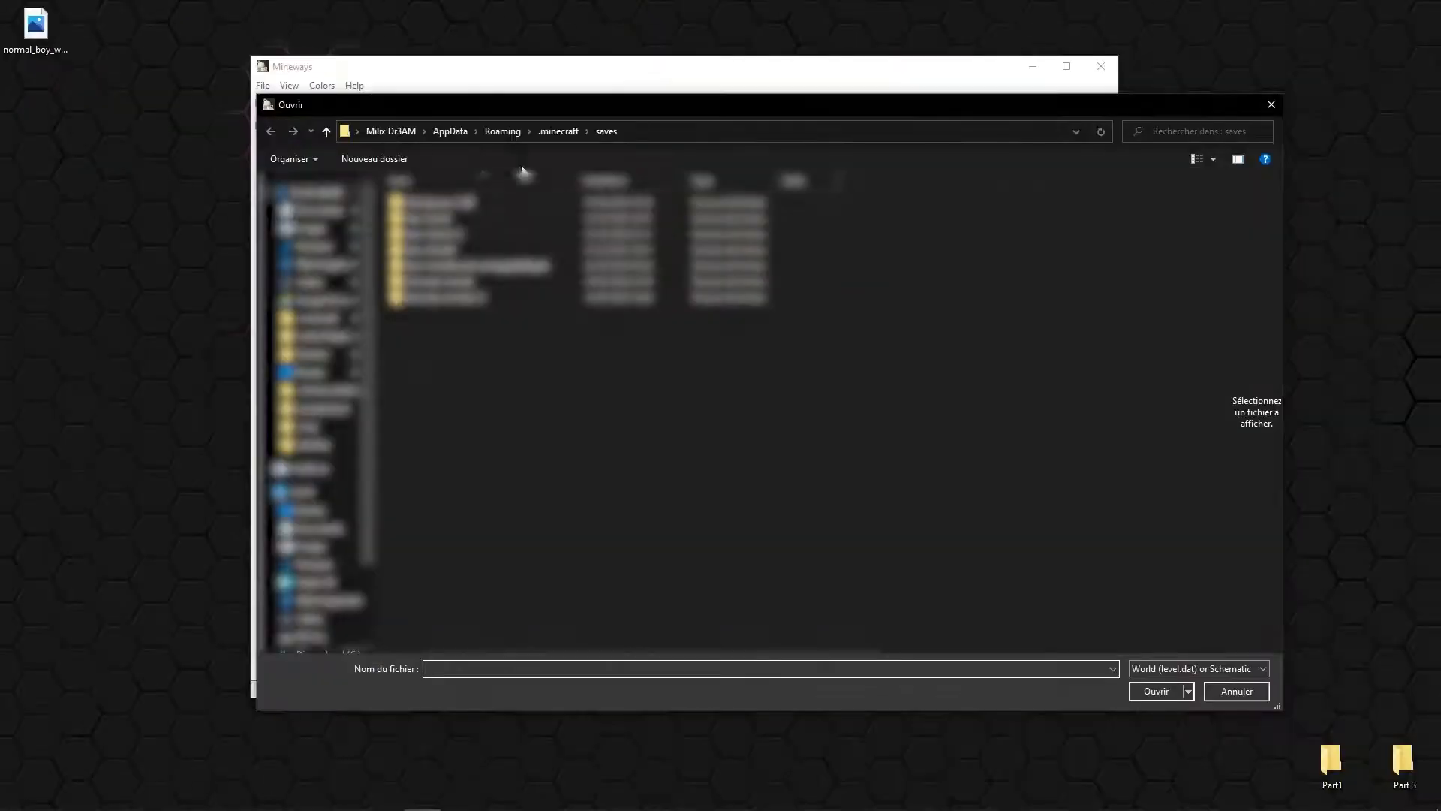
{"action": "left_click", "coordinate": [312, 372]}
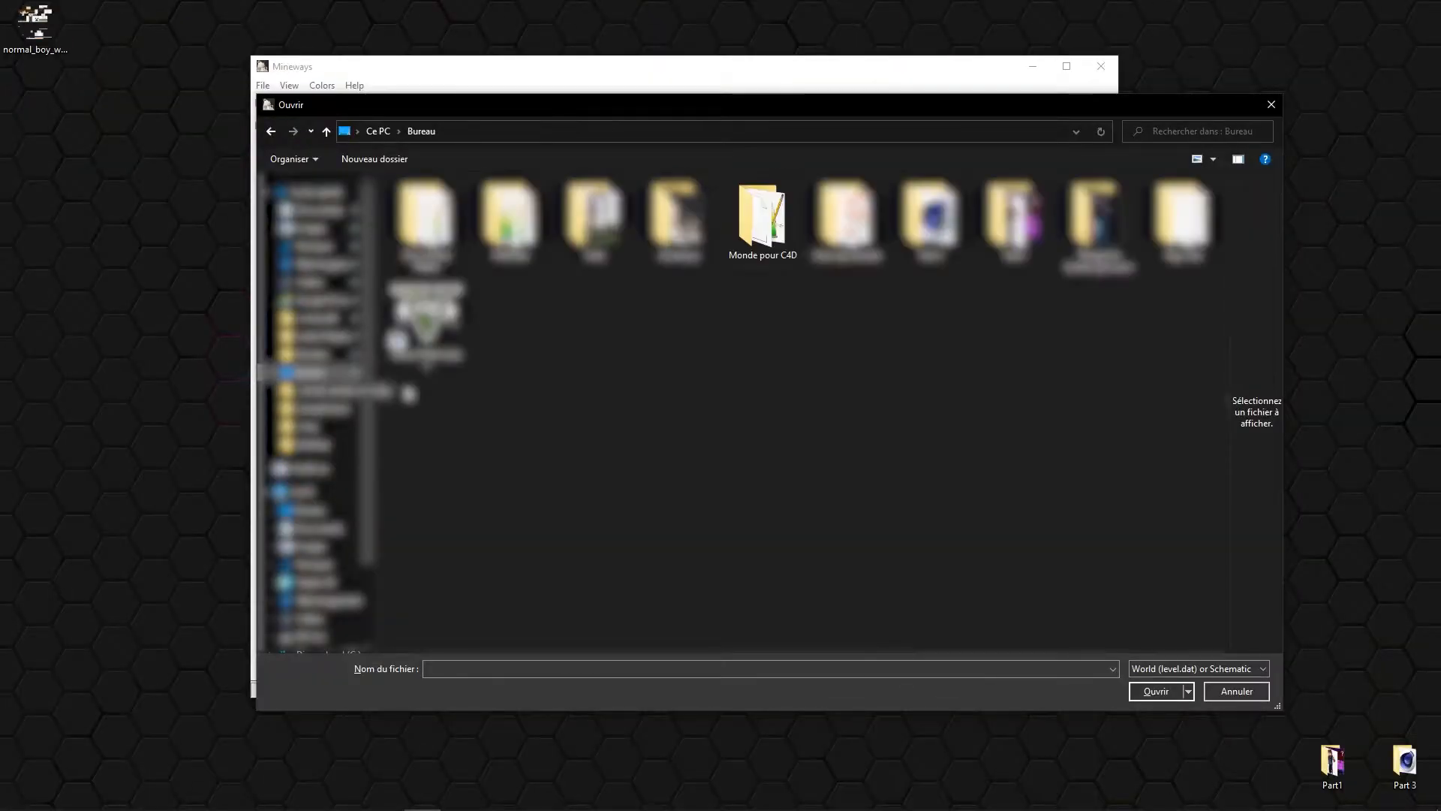
{"action": "double_click", "coordinate": [762, 218]}
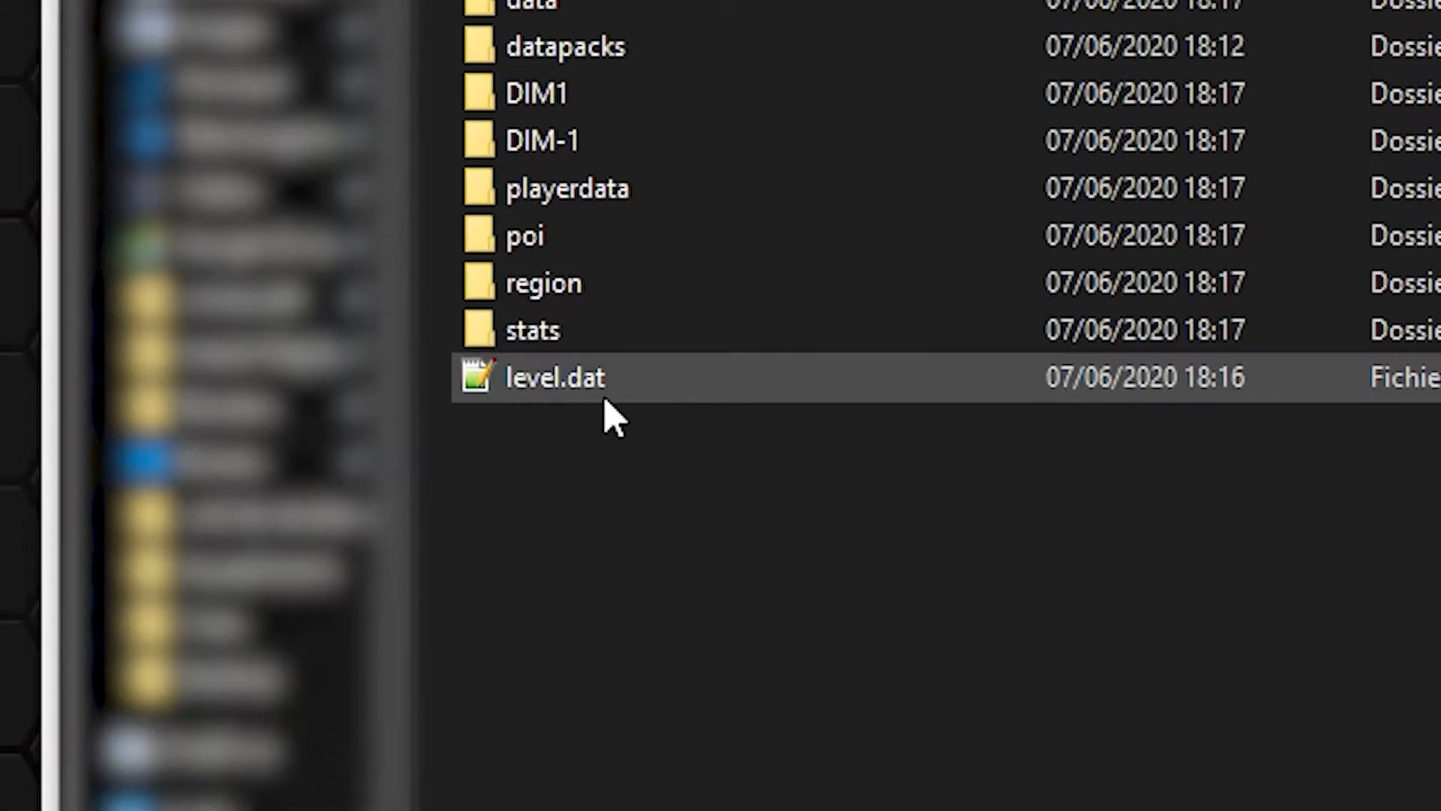
{"action": "double_click", "coordinate": [559, 375]}
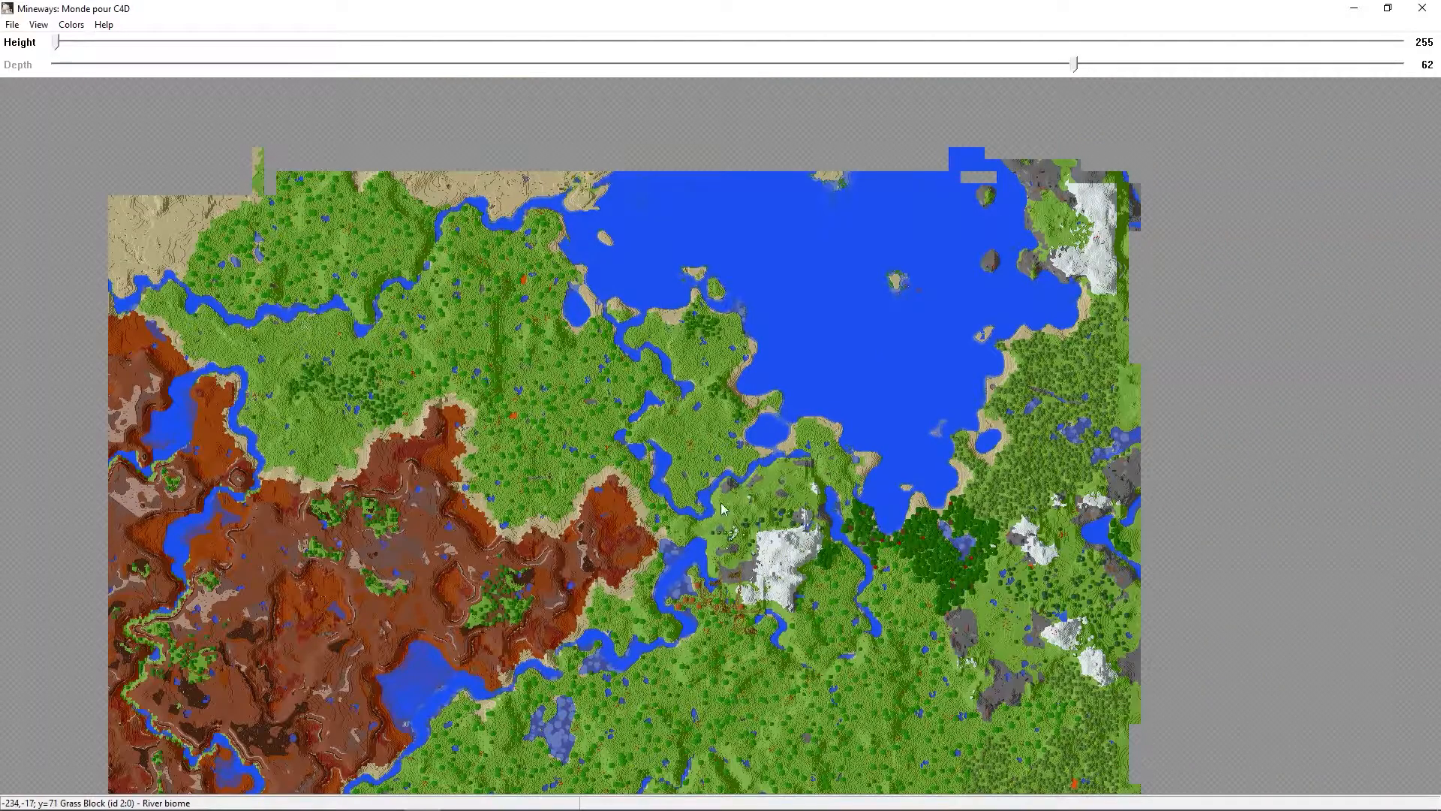
Select a rectangular export area around the village and snowy mountain, from about X -488, Z -83 to X -26, Z 203
{"action": "left_click_drag", "start_coordinate": [722, 509], "coordinate": [694, 434]}
{"action": "scroll", "coordinate": [642, 484], "scroll_direction": "up", "scroll_amount": 5}
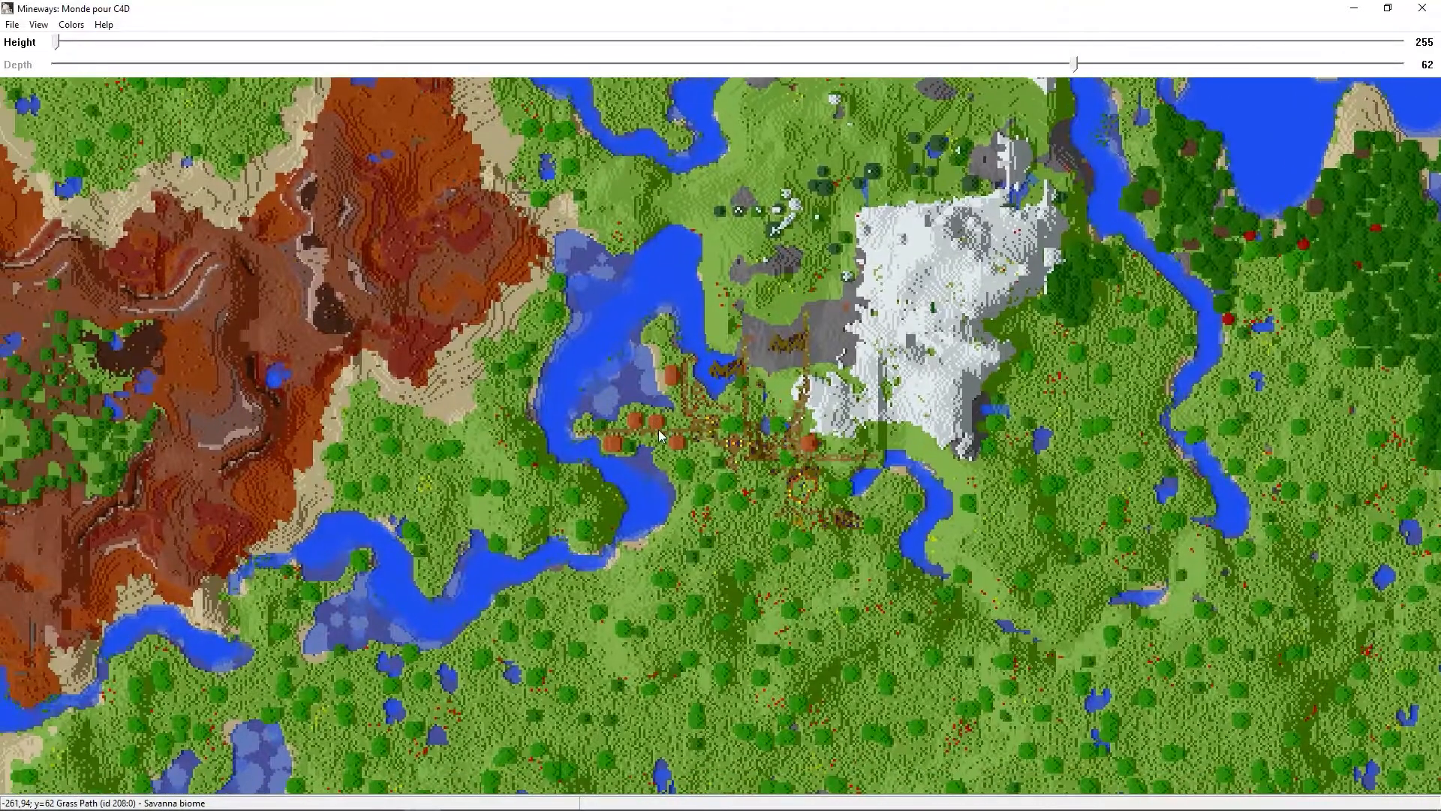
{"action": "scroll", "coordinate": [722, 501], "scroll_direction": "down", "scroll_amount": 3}
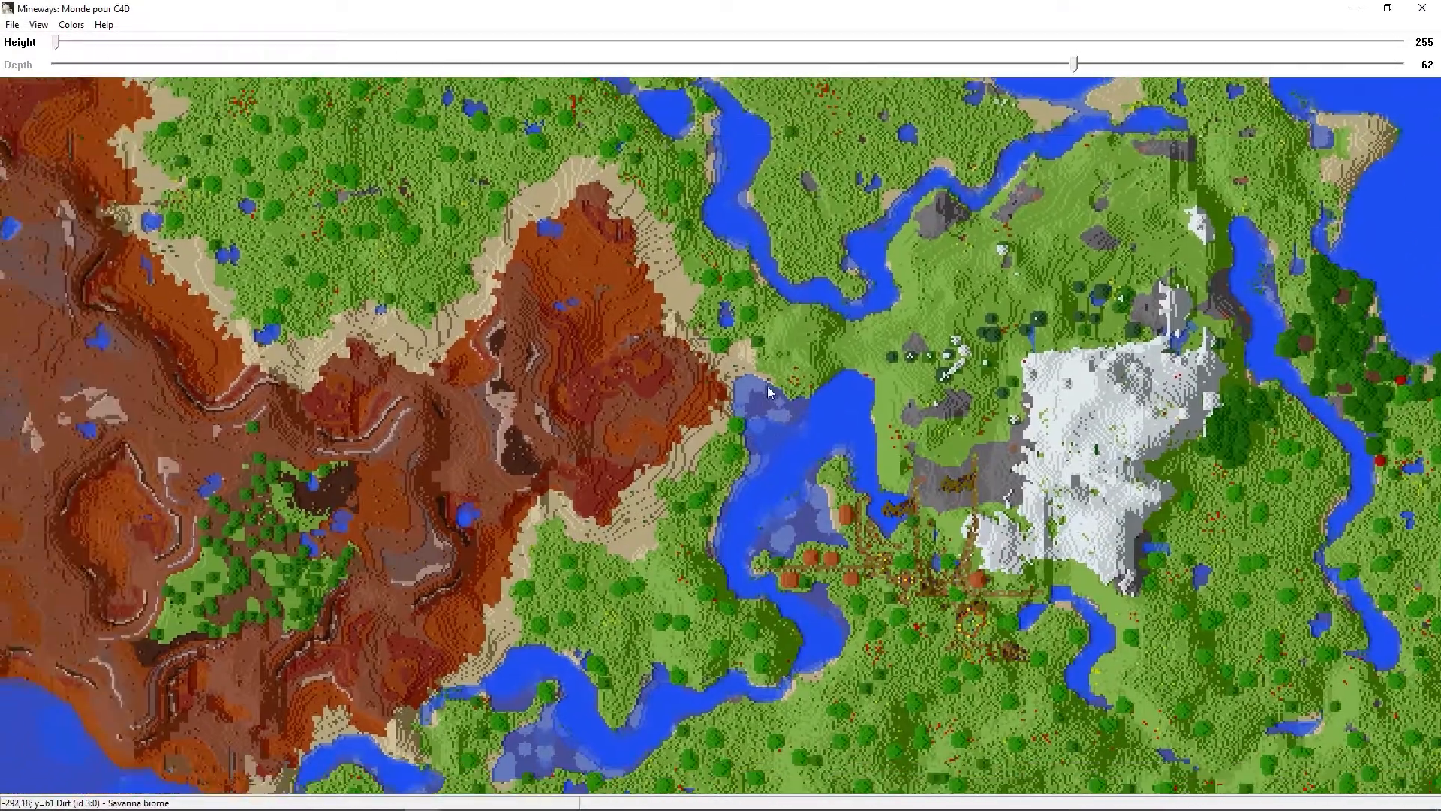
{"action": "left_click_drag", "start_coordinate": [767, 391], "coordinate": [658, 363]}
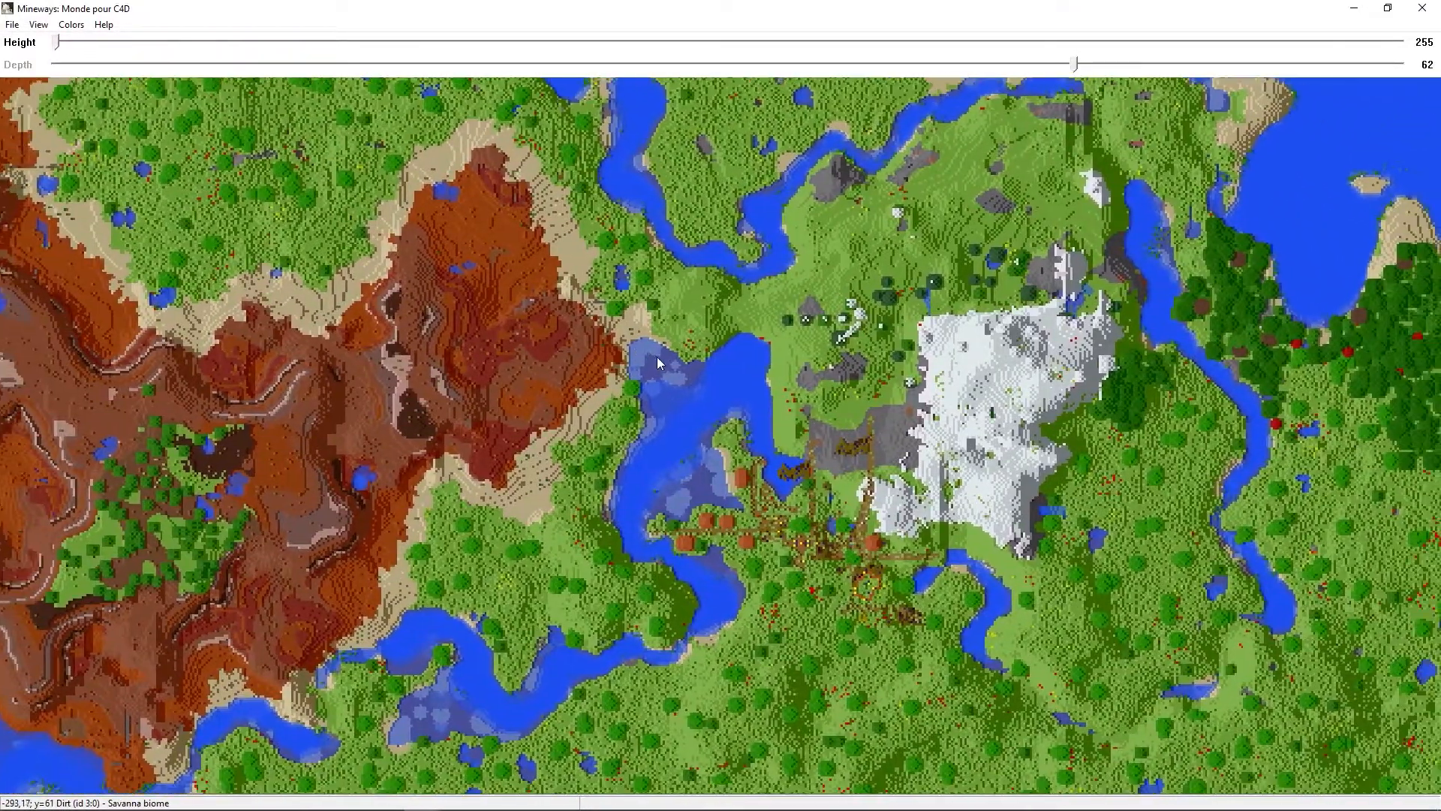
{"action": "right_click_drag", "start_coordinate": [218, 135], "coordinate": [1261, 783]}
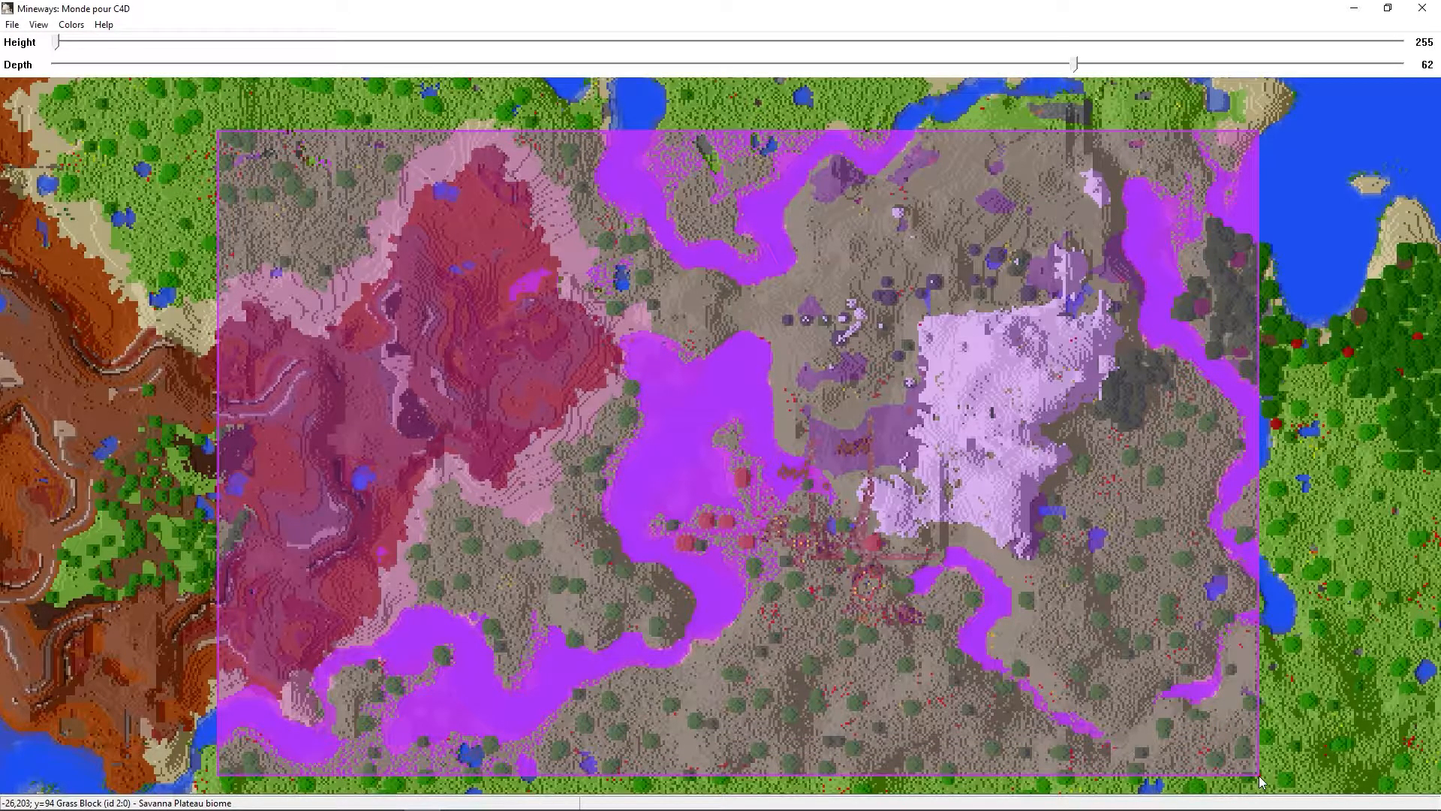
{"action": "right_click_drag", "start_coordinate": [1259, 777], "coordinate": [1259, 777]}
{"action": "left_click_drag", "start_coordinate": [664, 328], "coordinate": [706, 304]}
{"action": "left_click", "coordinate": [745, 492]}
Set the selection's depth to 0 and its height to 255
{"action": "left_click_drag", "start_coordinate": [1148, 65], "coordinate": [961, 86]}
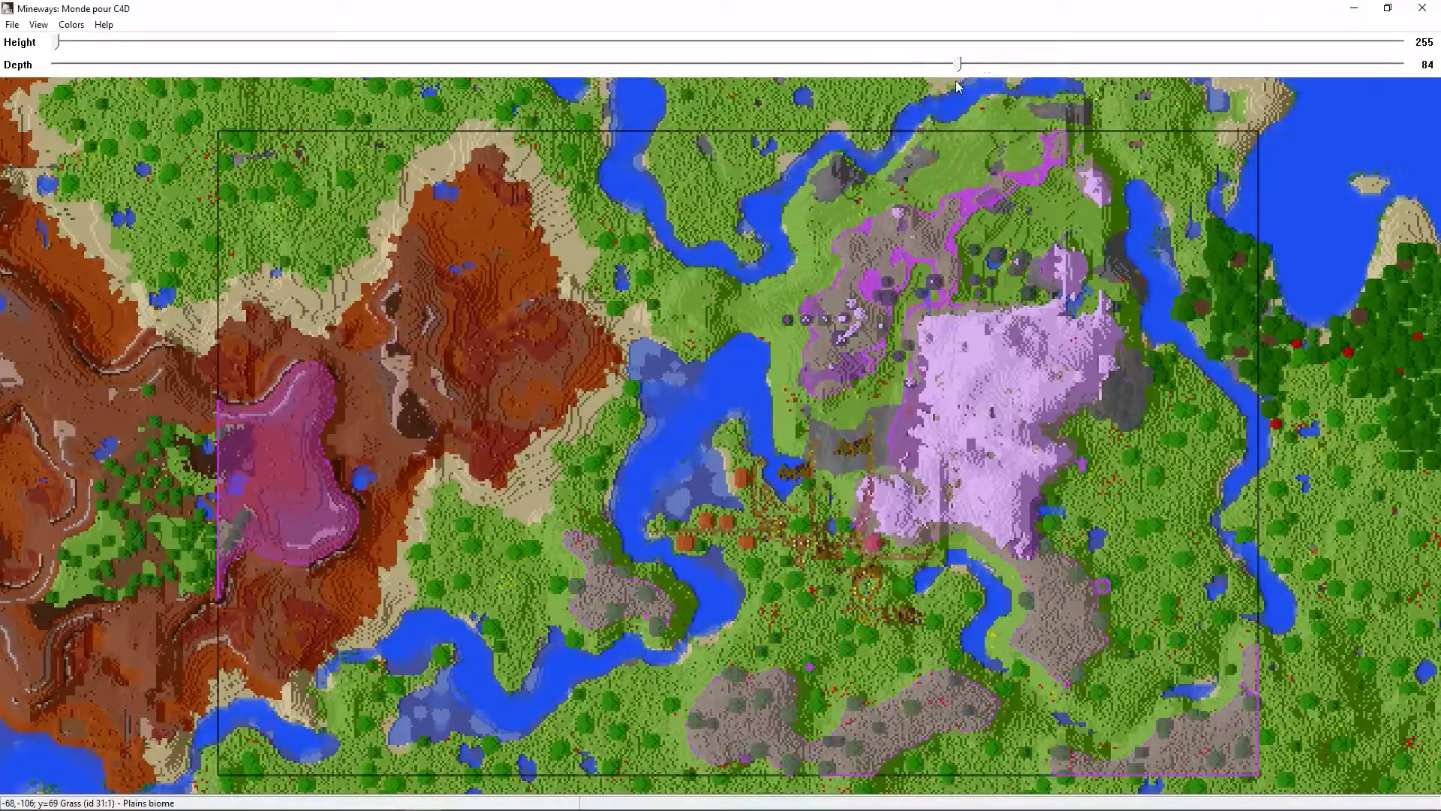
{"action": "left_click_drag", "start_coordinate": [59, 47], "coordinate": [165, 42]}
{"action": "left_click_drag", "start_coordinate": [330, 41], "coordinate": [158, 64]}
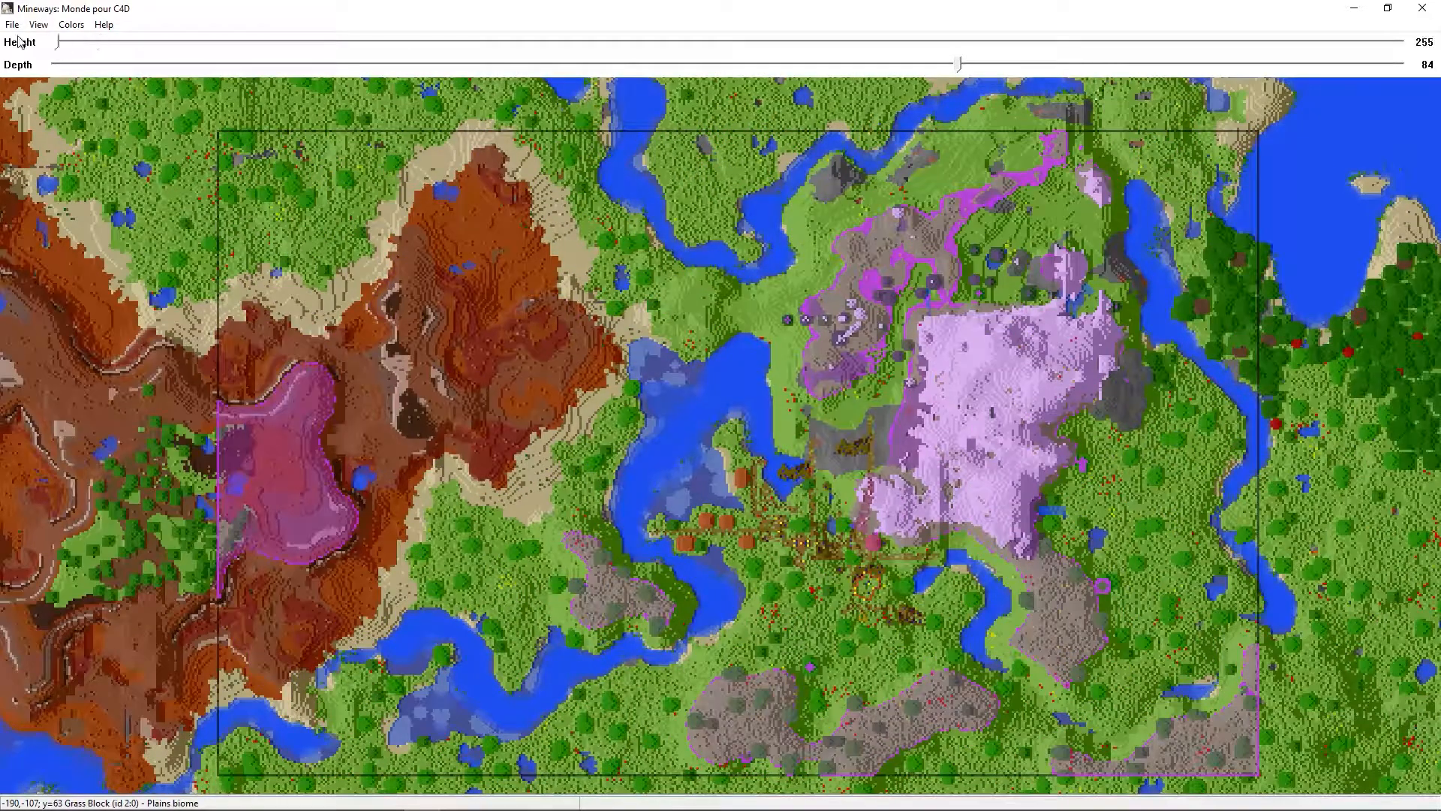
{"action": "left_click_drag", "start_coordinate": [960, 65], "coordinate": [1361, 75]}
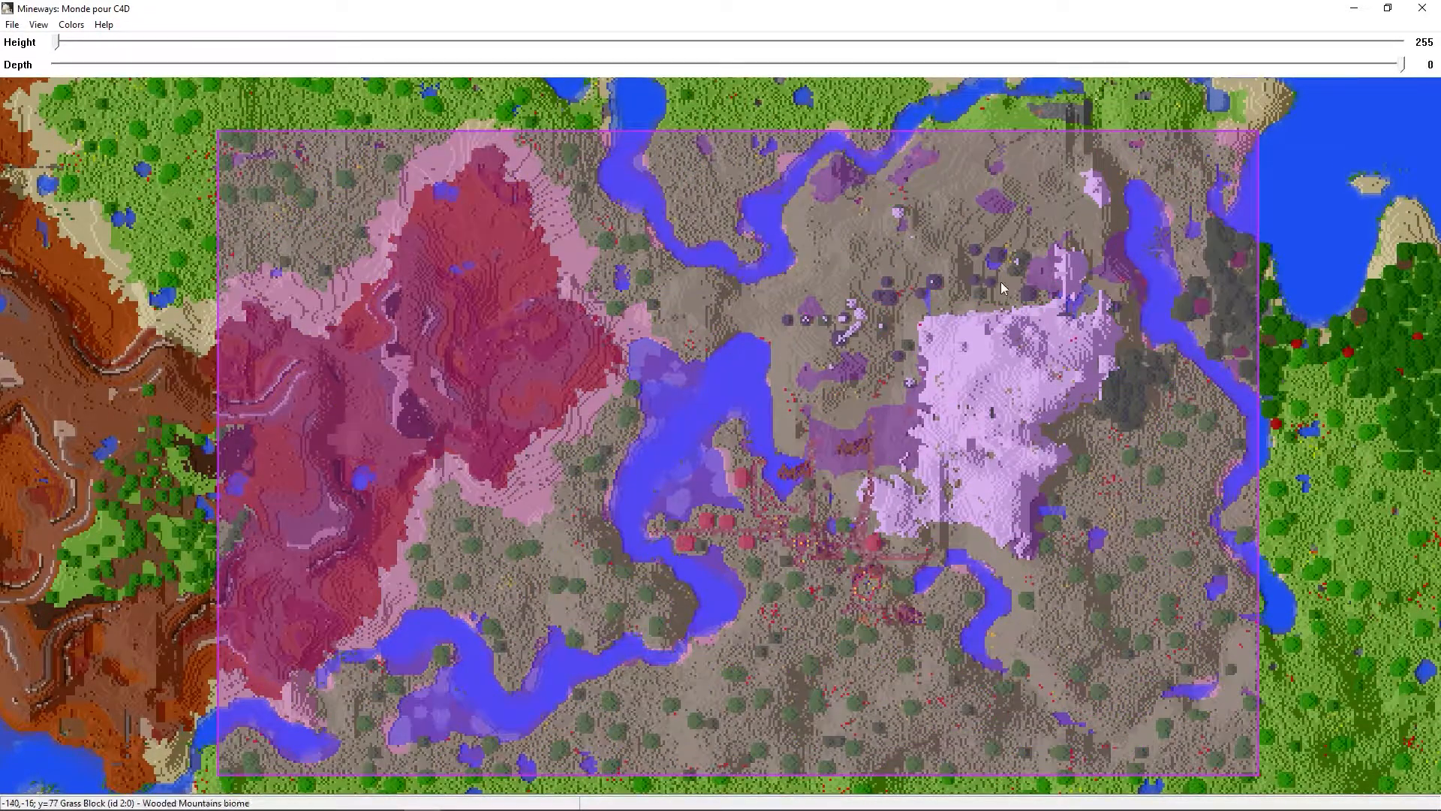
Compare the terrain texture files in the mineways folder and set terrainExt.png as the terrain file
{"action": "left_click", "coordinate": [12, 24]}
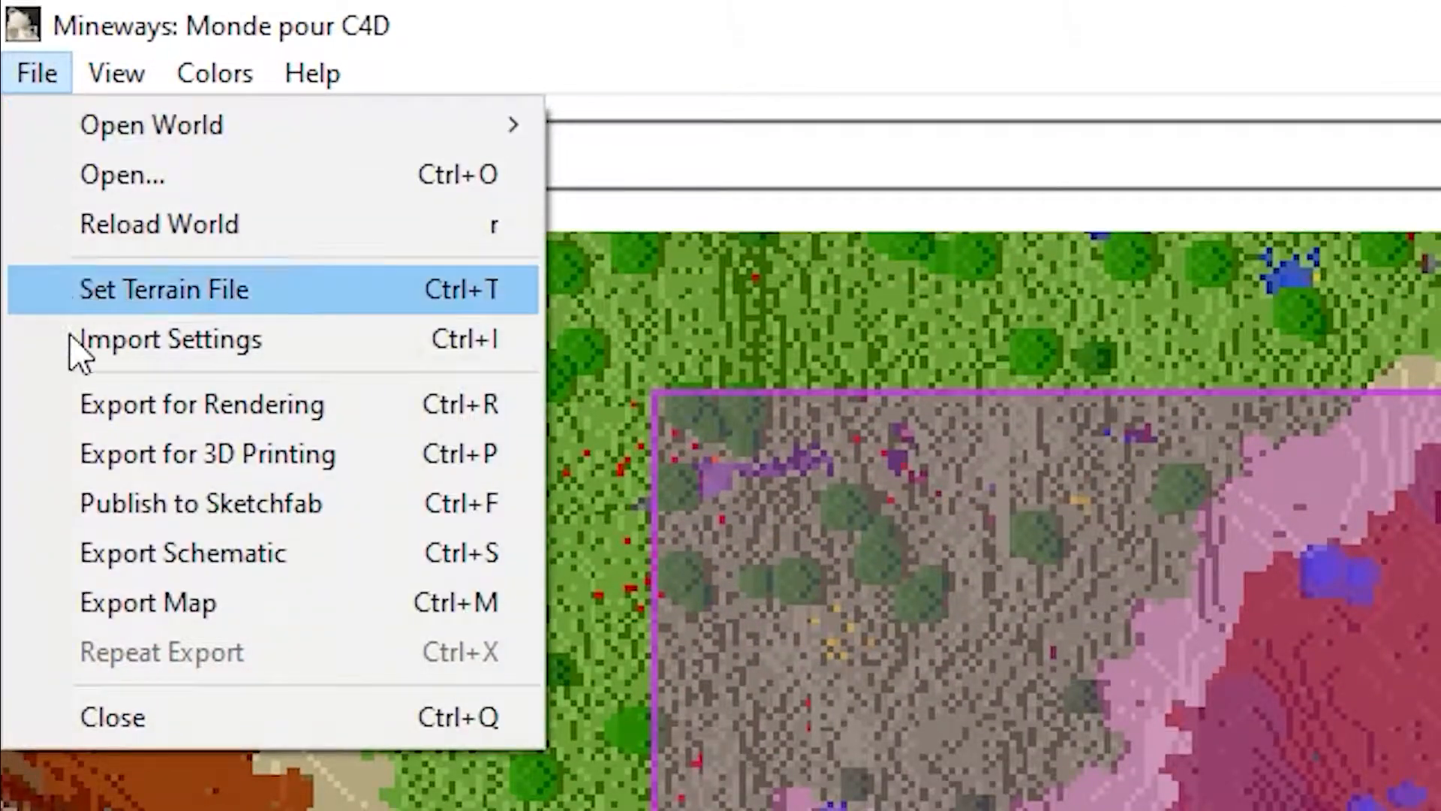
{"action": "left_click", "coordinate": [169, 289]}
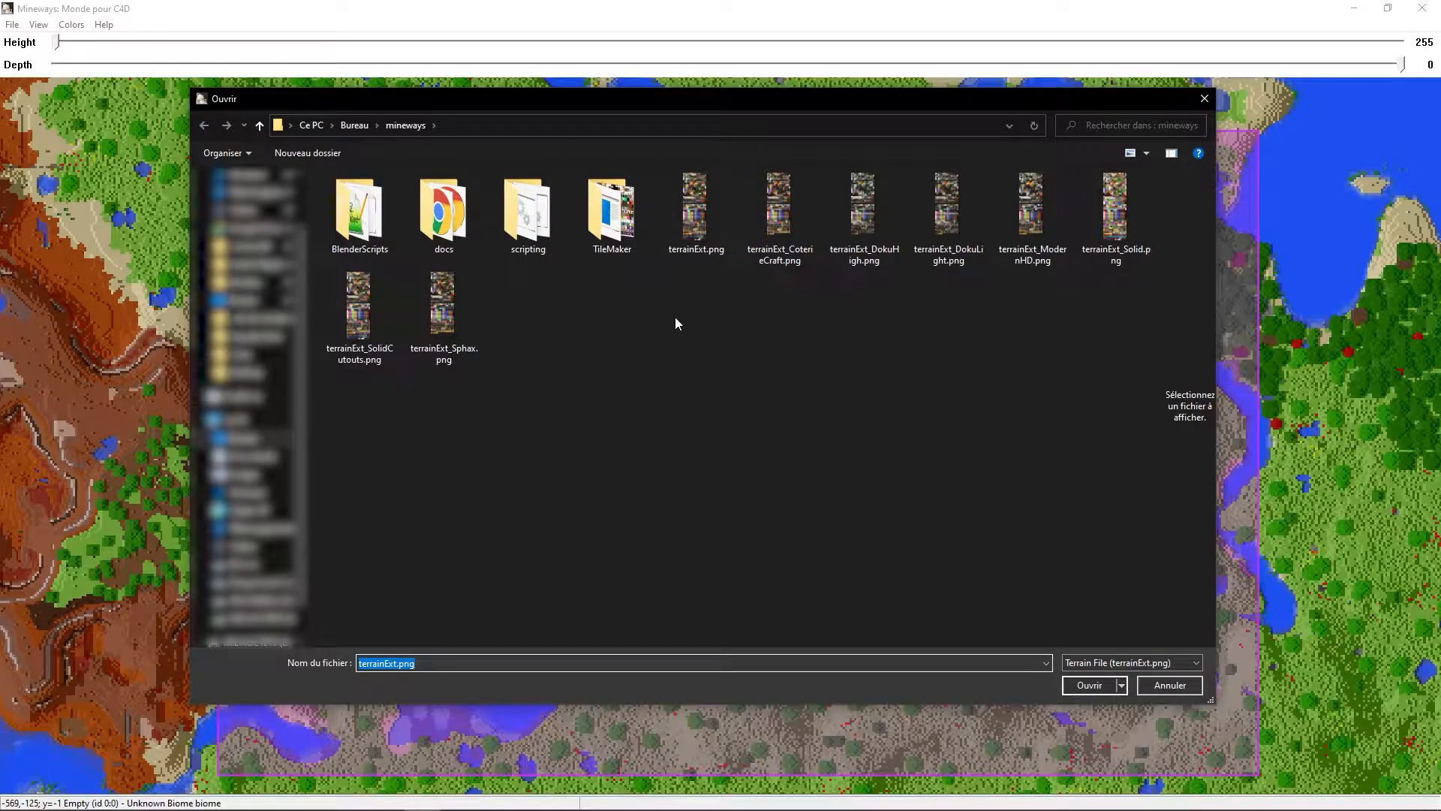
{"action": "left_click", "coordinate": [777, 214]}
{"action": "left_click", "coordinate": [865, 201]}
{"action": "left_click", "coordinate": [948, 192]}
{"action": "left_click", "coordinate": [1030, 193]}
{"action": "left_click", "coordinate": [766, 186]}
{"action": "left_click", "coordinate": [713, 192]}
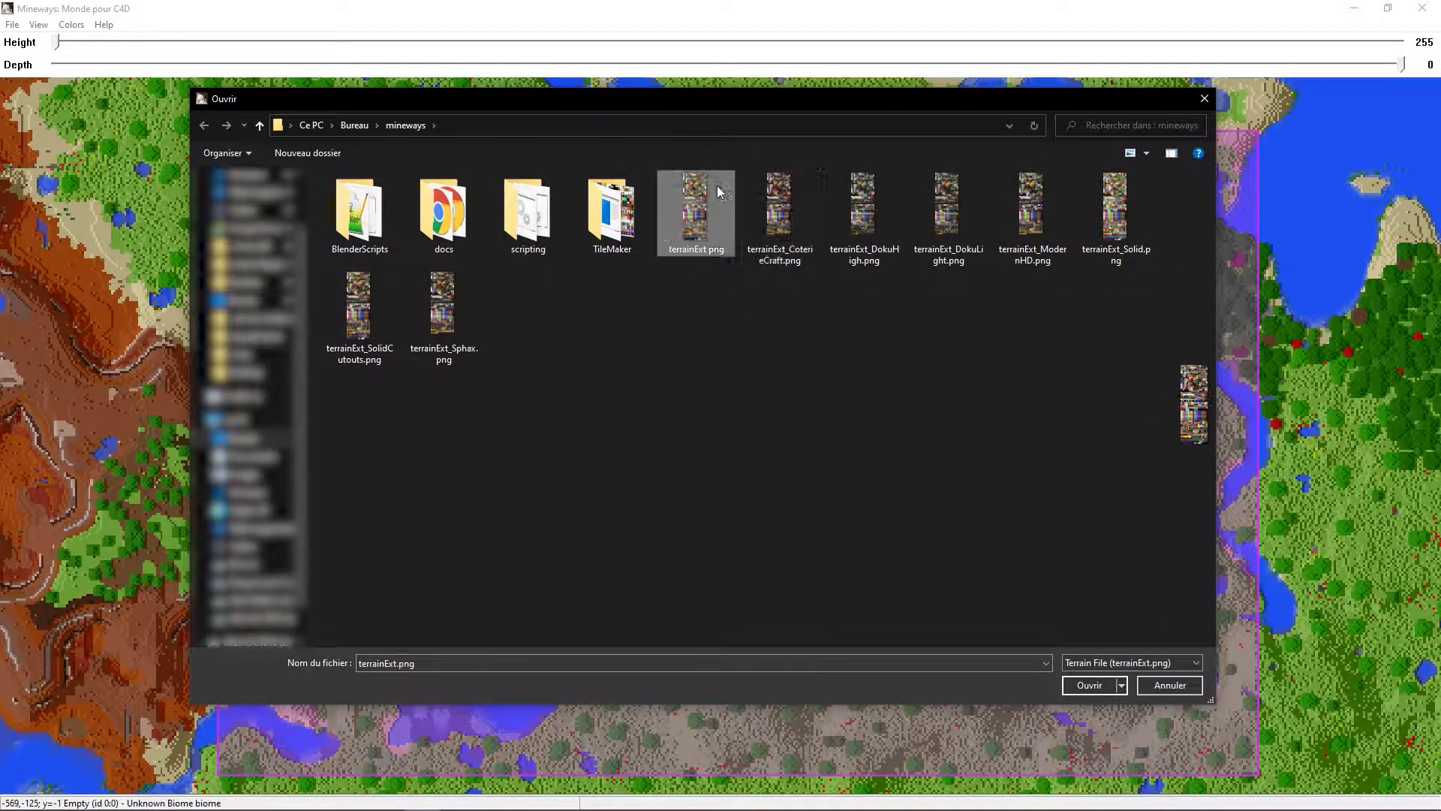
{"action": "left_click", "coordinate": [444, 310]}
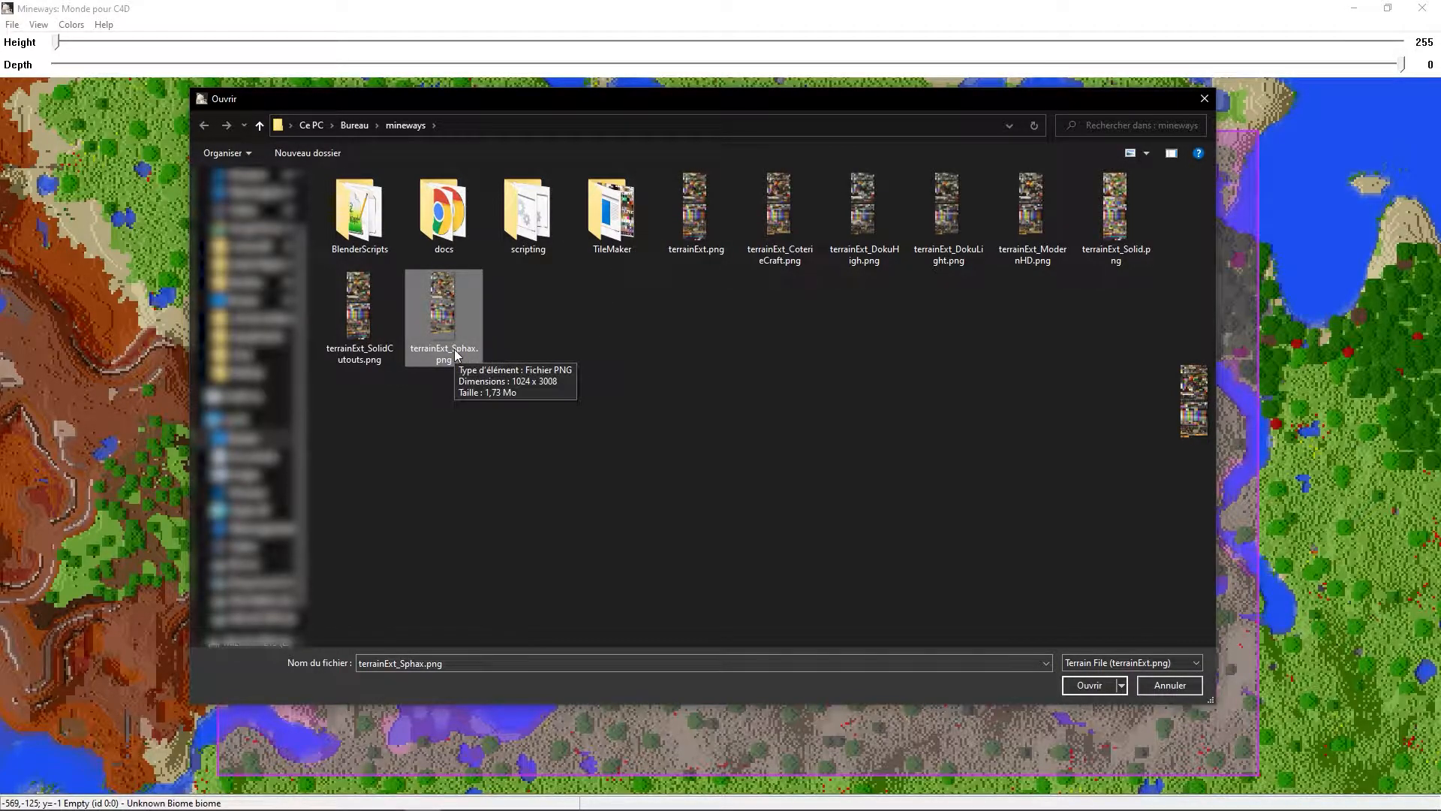
{"action": "left_click", "coordinate": [676, 203]}
{"action": "left_click", "coordinate": [781, 206]}
{"action": "left_click", "coordinate": [947, 206]}
{"action": "left_click", "coordinate": [1032, 206]}
{"action": "left_click", "coordinate": [1113, 225]}
{"action": "left_click", "coordinate": [359, 307]}
{"action": "left_click", "coordinate": [443, 311]}
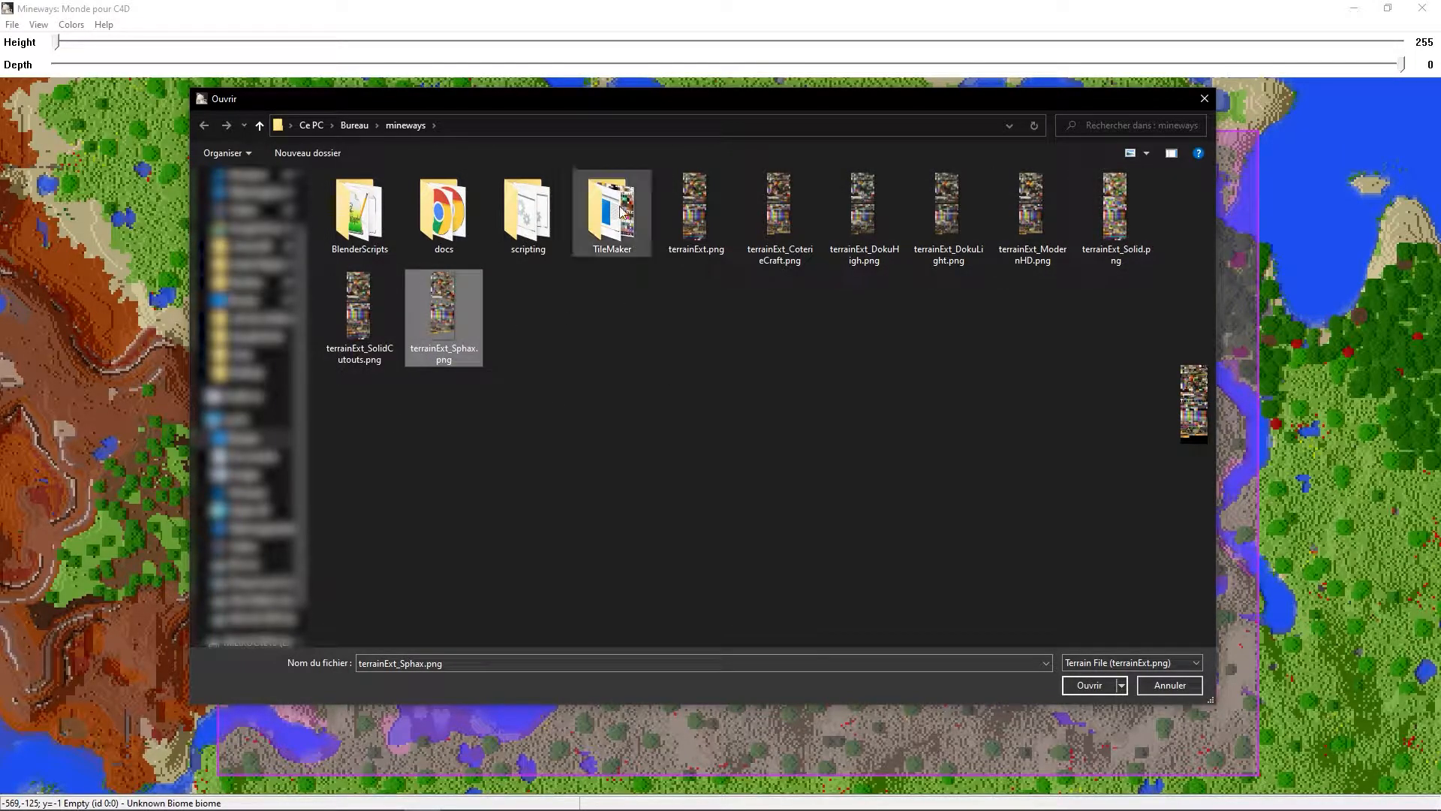
{"action": "double_click", "coordinate": [713, 197]}
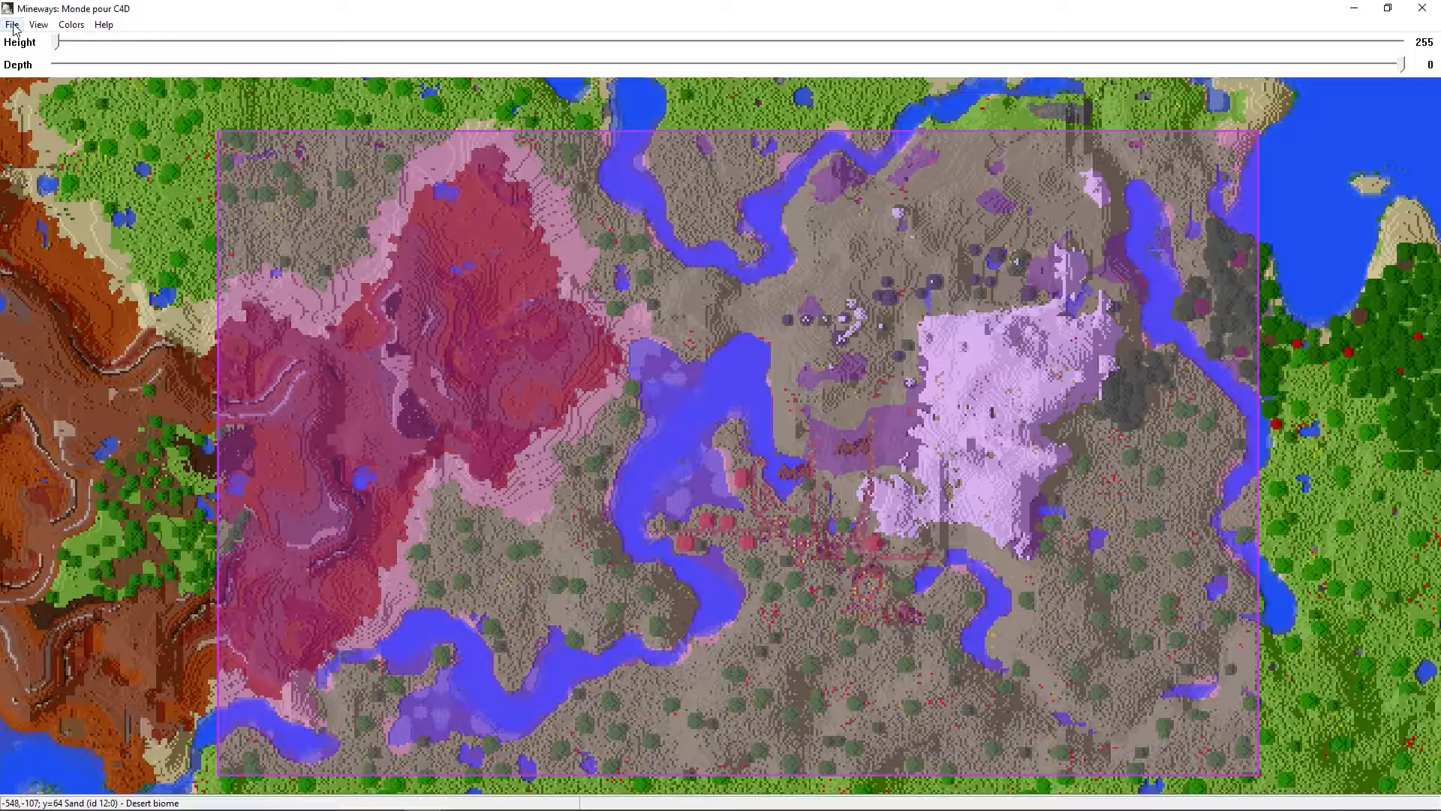
Start exporting the selected area for rendering and choose the desktop as the save location
{"action": "left_click", "coordinate": [12, 25]}
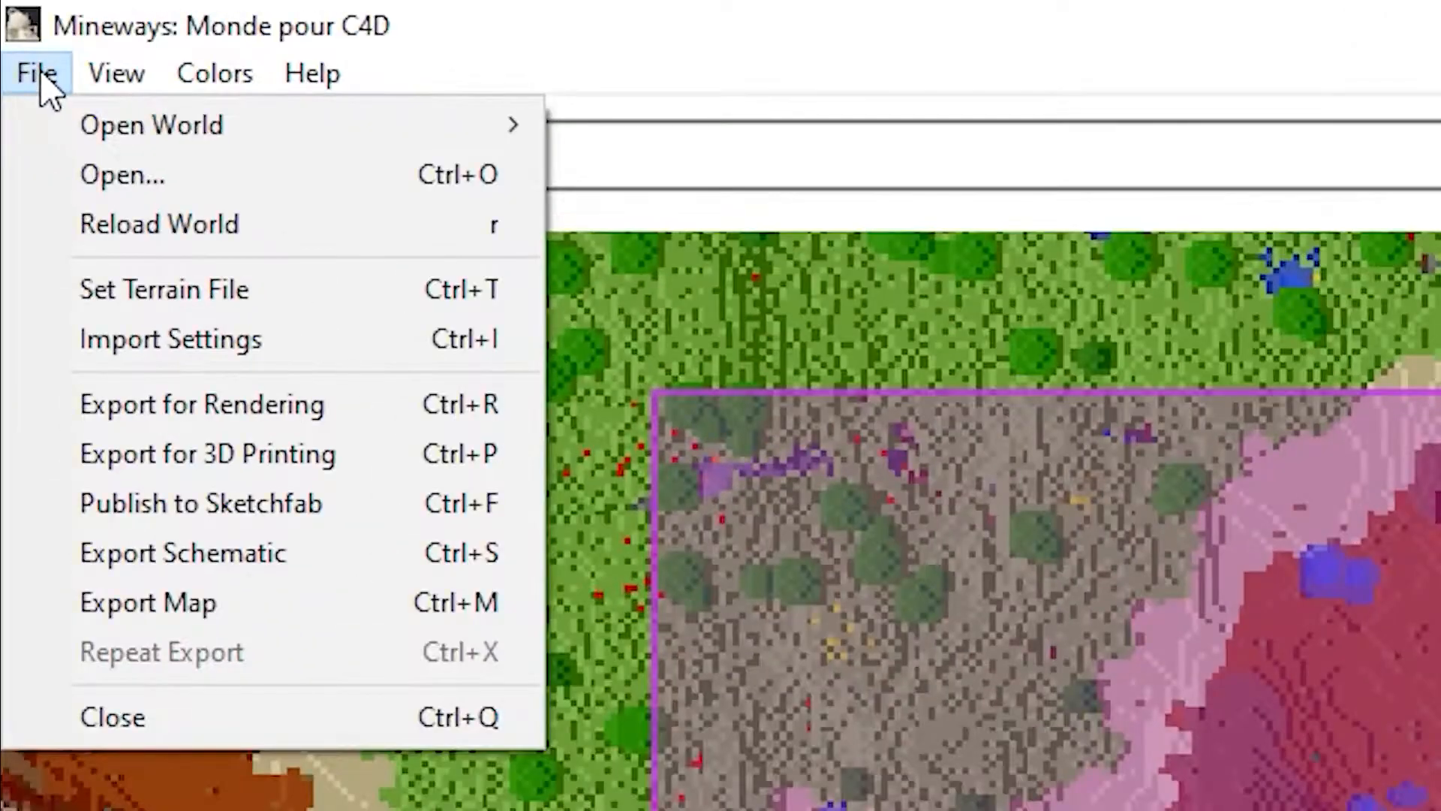
{"action": "mouse_move", "coordinate": [38, 25]}
{"action": "mouse_move", "coordinate": [35, 73]}
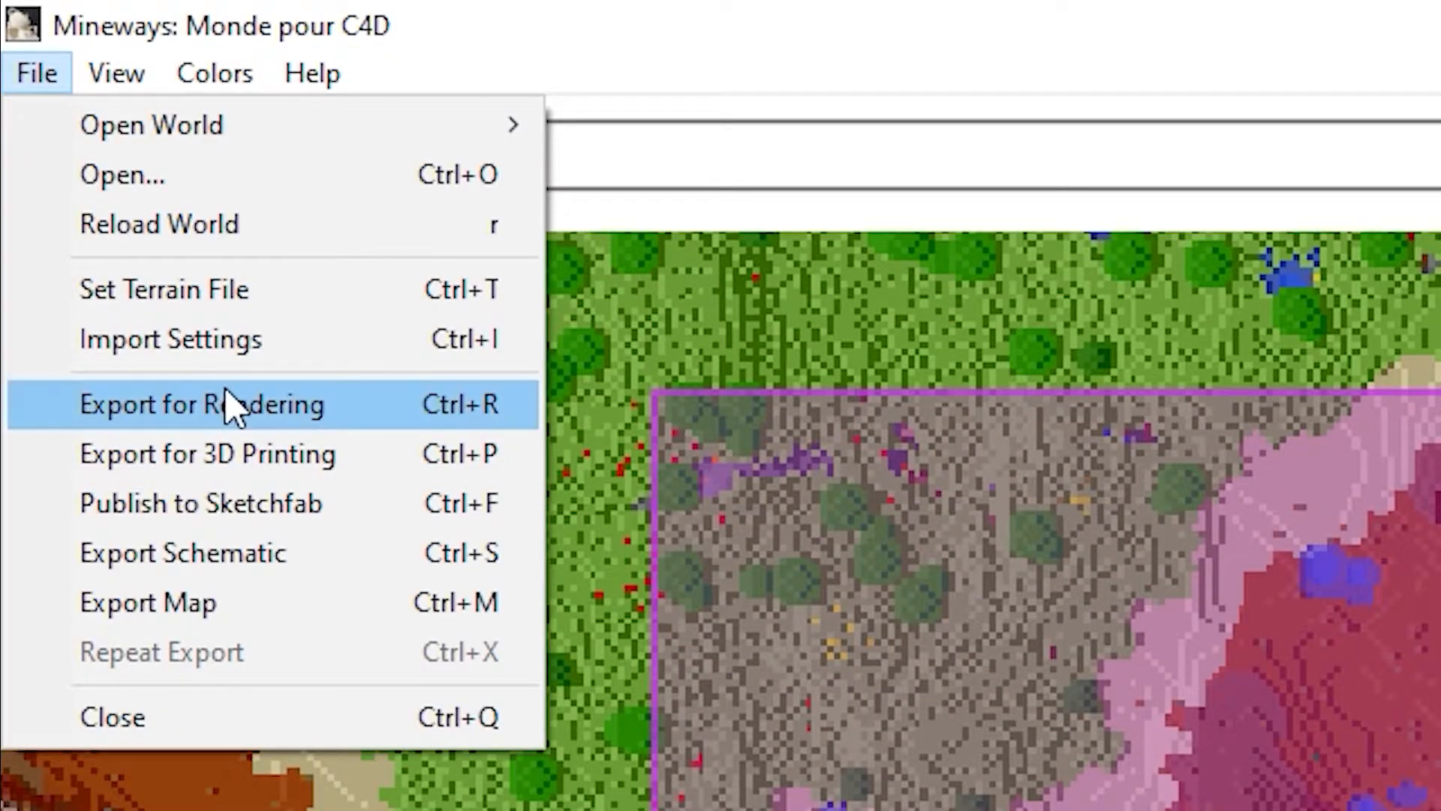
{"action": "left_click", "coordinate": [146, 404]}
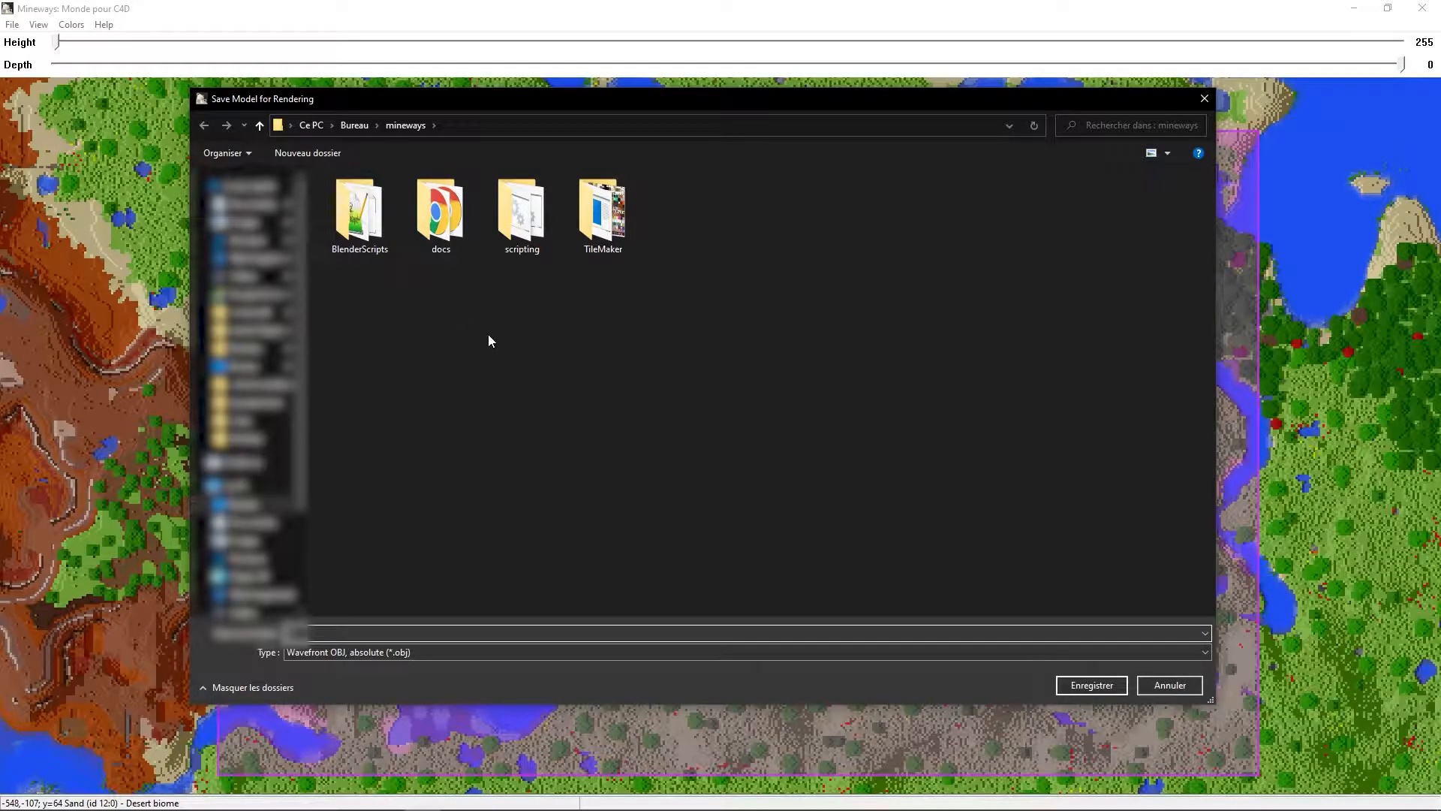
{"action": "left_click", "coordinate": [241, 366]}
Create a folder named Map tuto on the desktop and use it for the exported model
{"action": "right_click", "coordinate": [309, 467]}
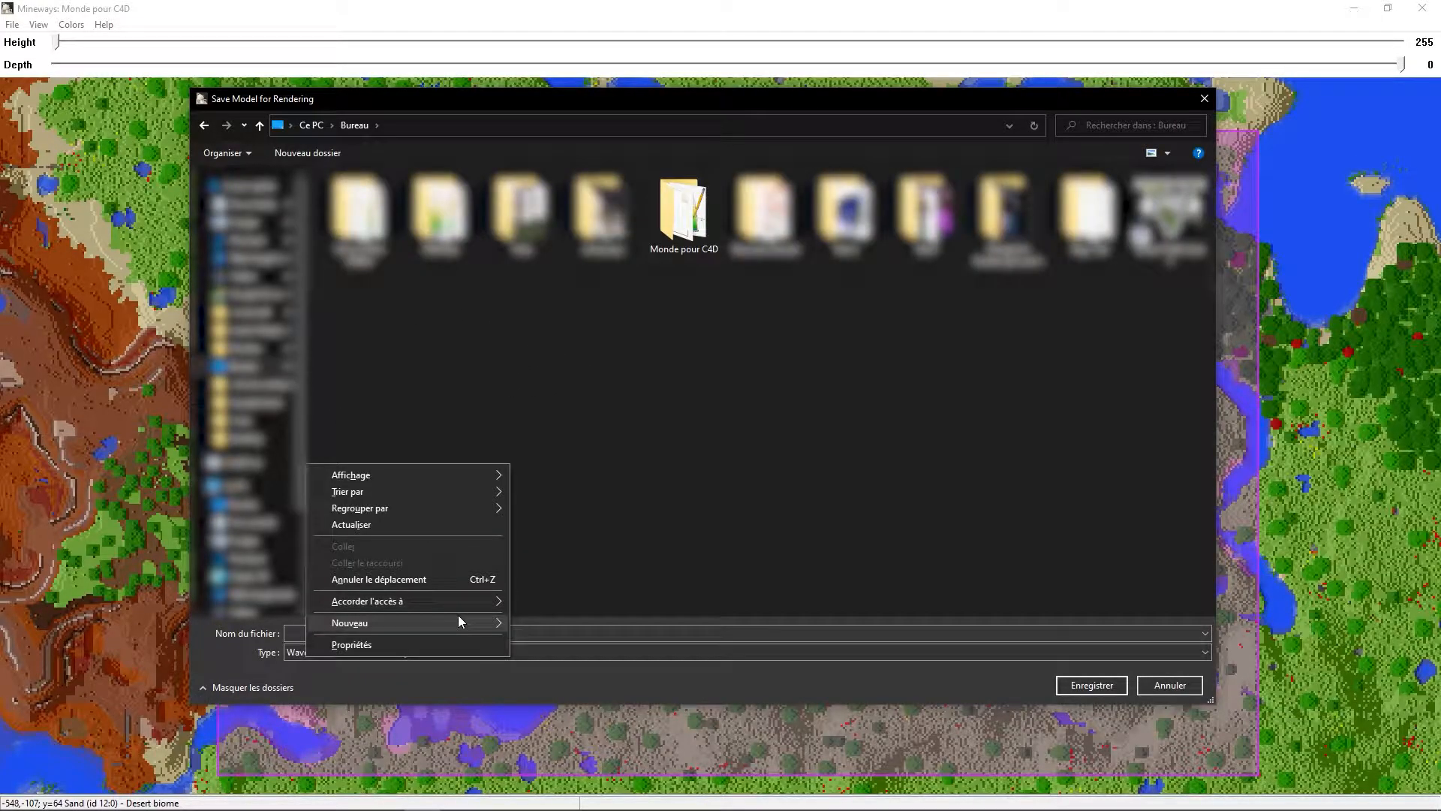
{"action": "mouse_move", "coordinate": [459, 622]}
{"action": "left_click", "coordinate": [592, 403]}
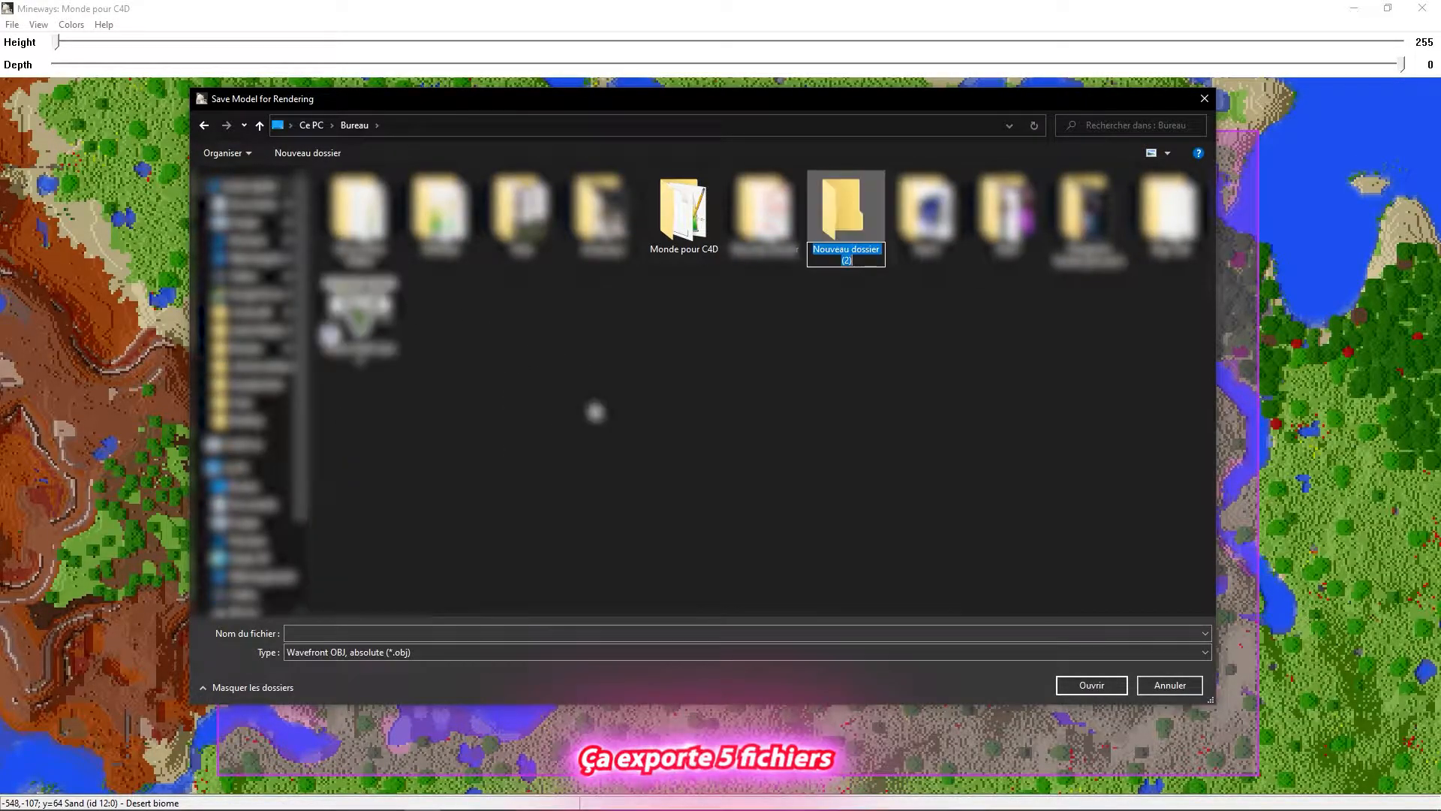
{"action": "type", "text": "Map "}
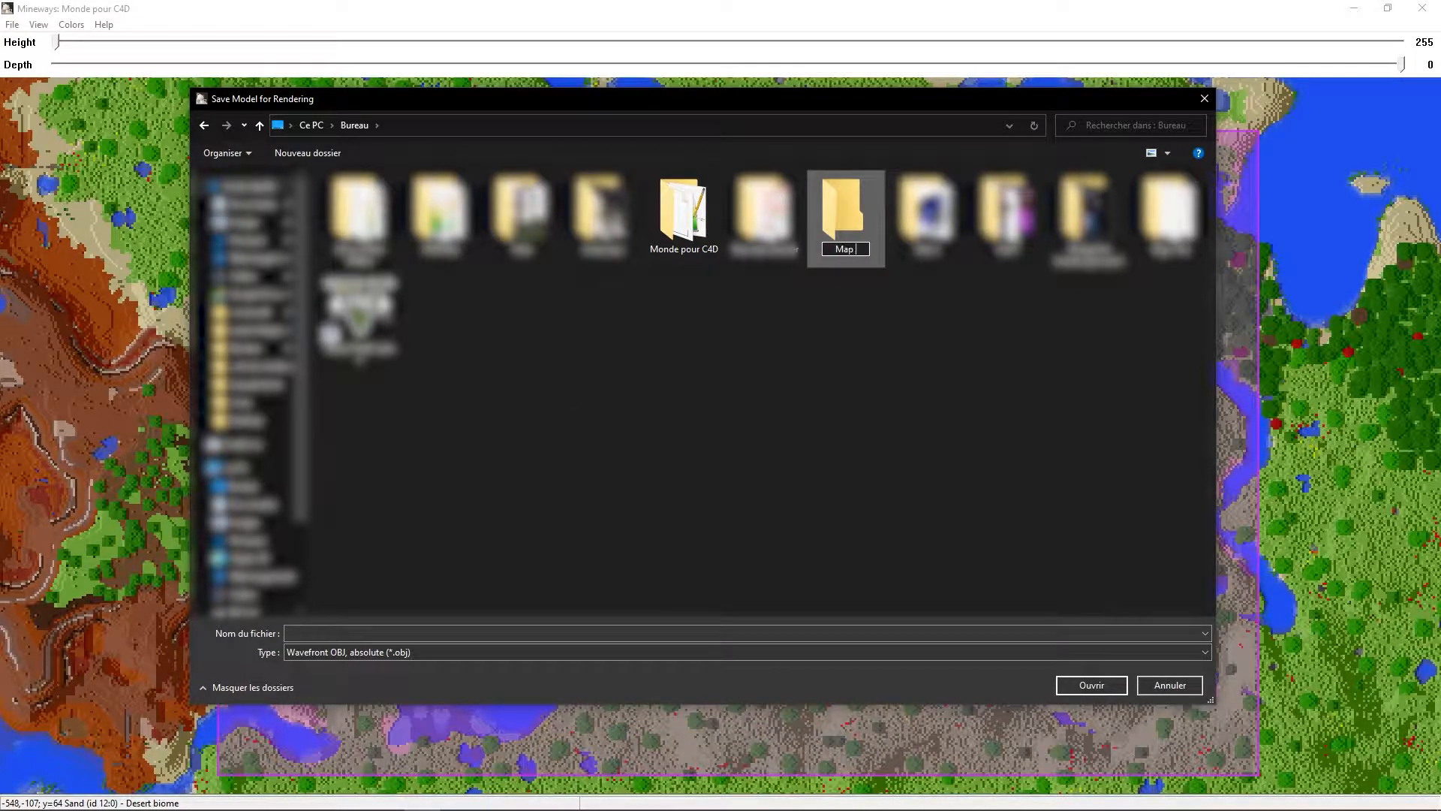
{"action": "type", "text": "tuto"}
{"action": "key", "text": "Return"}
{"action": "key", "text": "Return"}
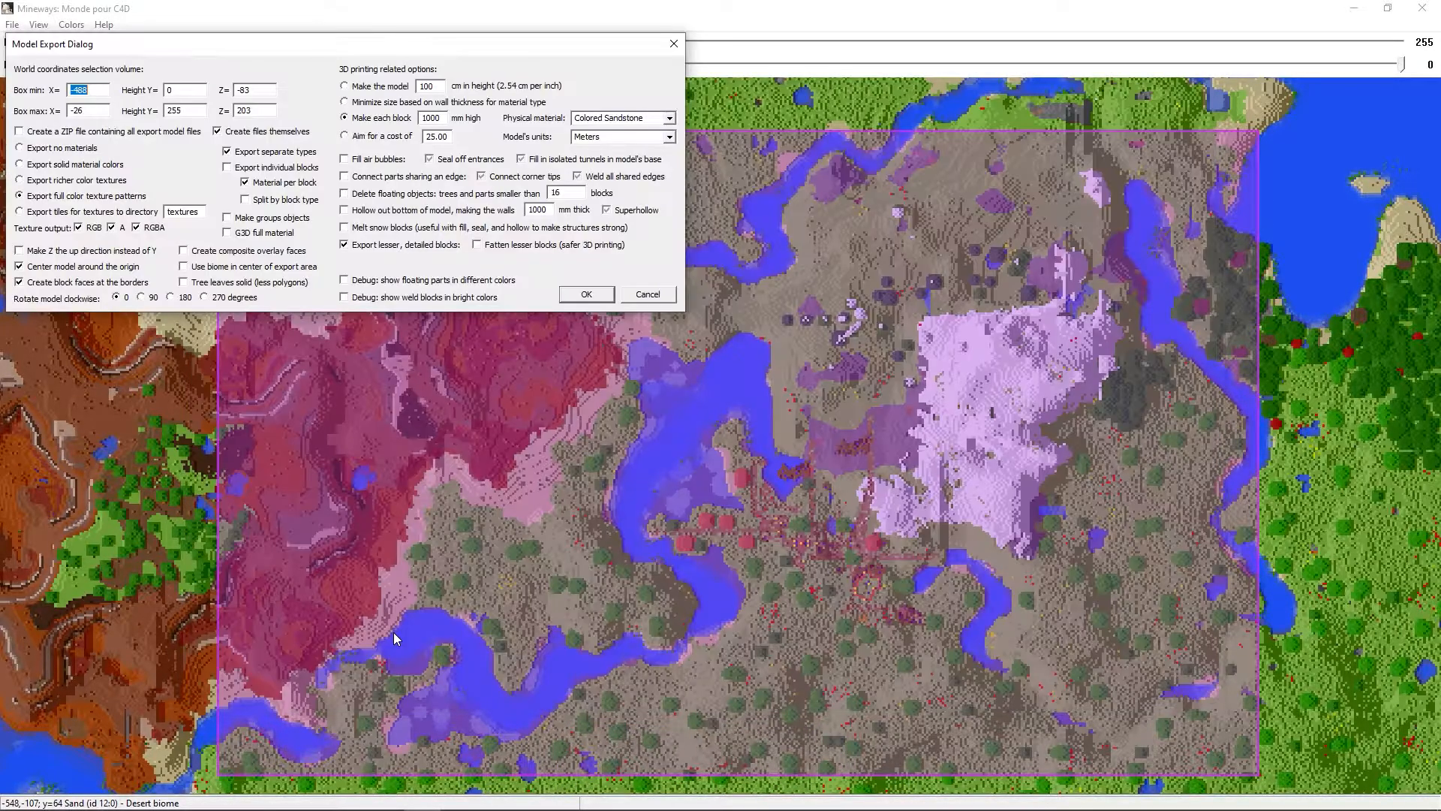
Export the selected map area with full color texture patterns and the current model settings, and close Mineways
{"action": "left_click_drag", "start_coordinate": [300, 47], "coordinate": [434, 159]}
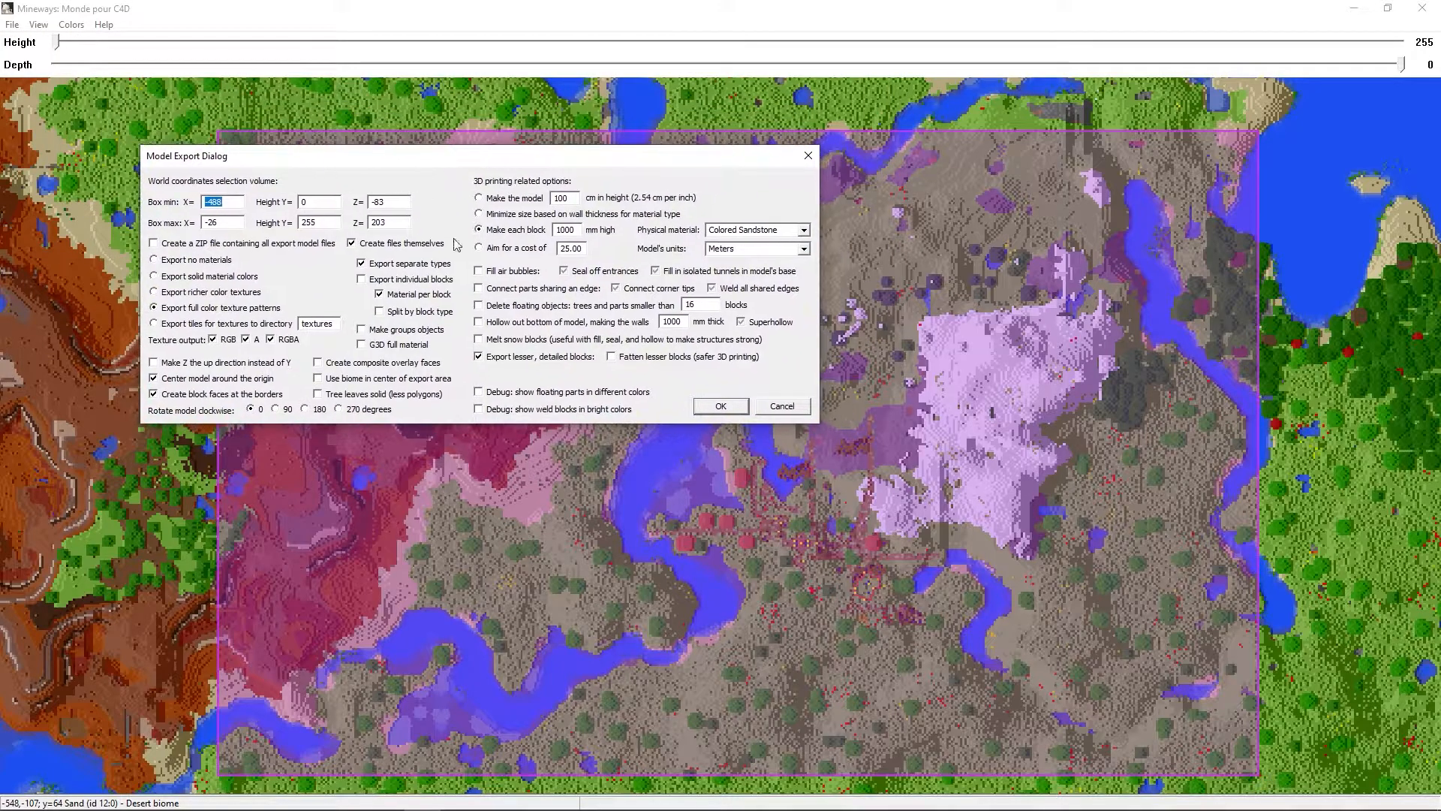
{"action": "left_click", "coordinate": [719, 406]}
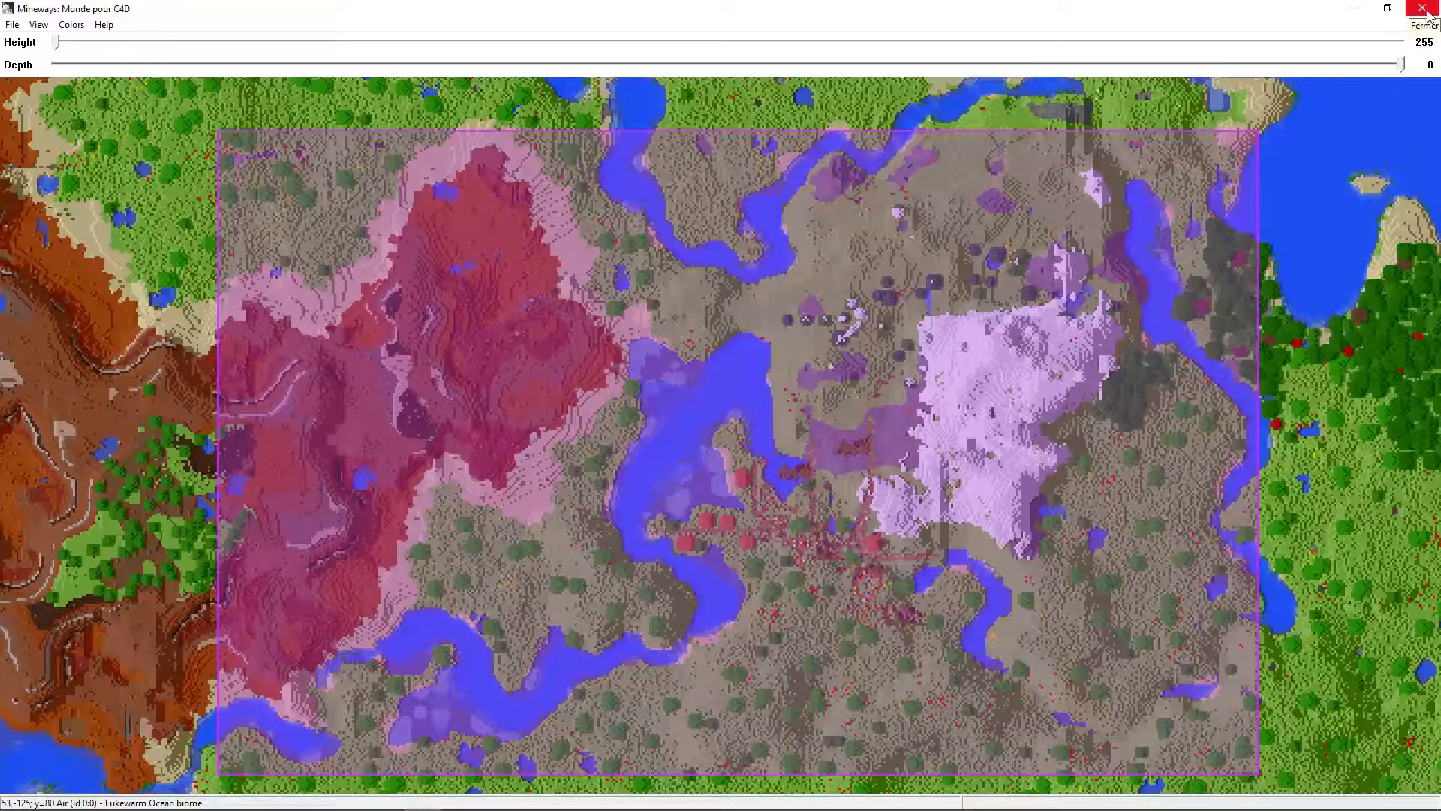
{"action": "left_click", "coordinate": [1423, 9]}
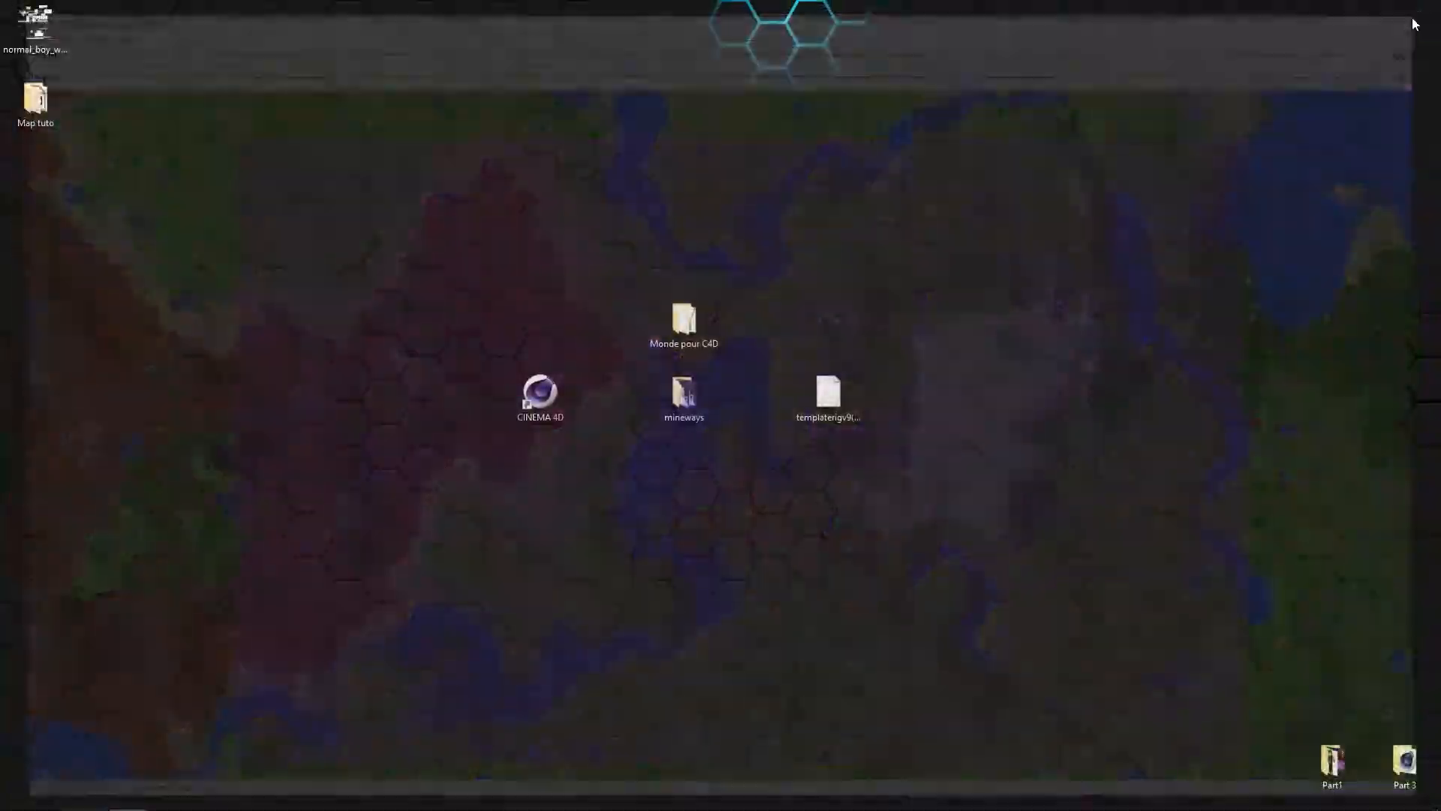
Move the Map tuto folder beside the mineways folder on the desktop and inspect the exported model and texture files
{"action": "left_click_drag", "start_coordinate": [35, 98], "coordinate": [758, 400]}
{"action": "double_click", "coordinate": [758, 400]}
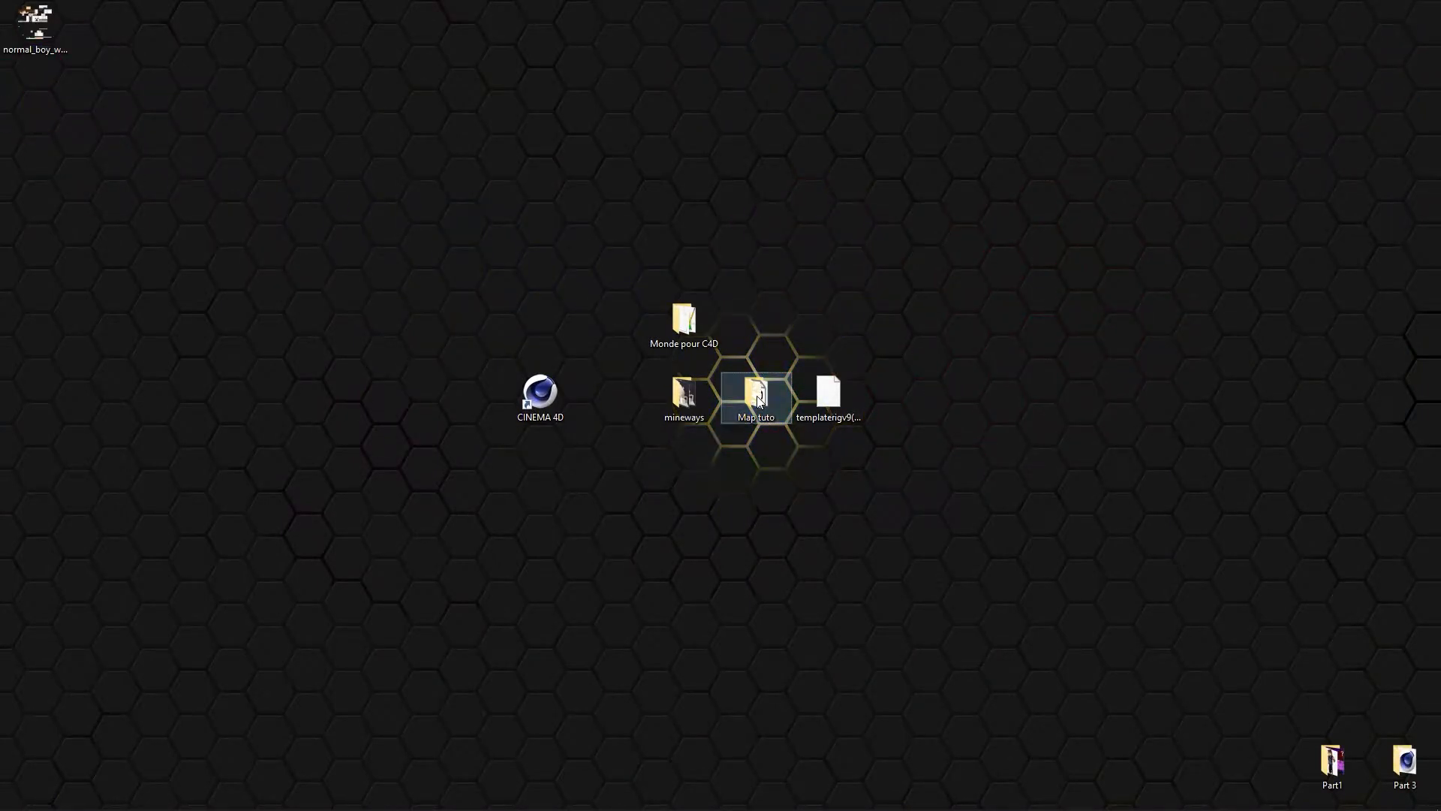
{"action": "left_click", "coordinate": [292, 255]}
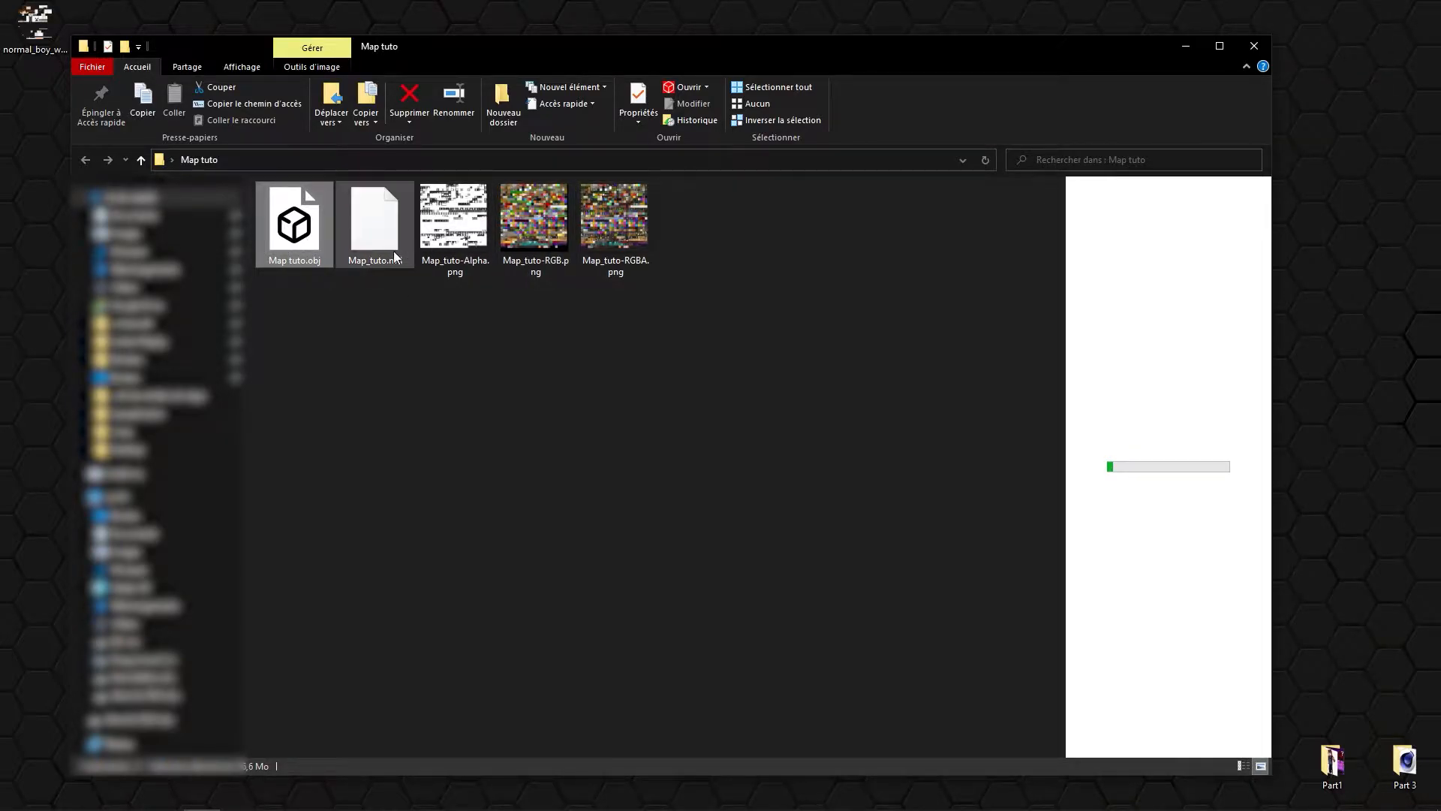
{"action": "left_click", "coordinate": [615, 236]}
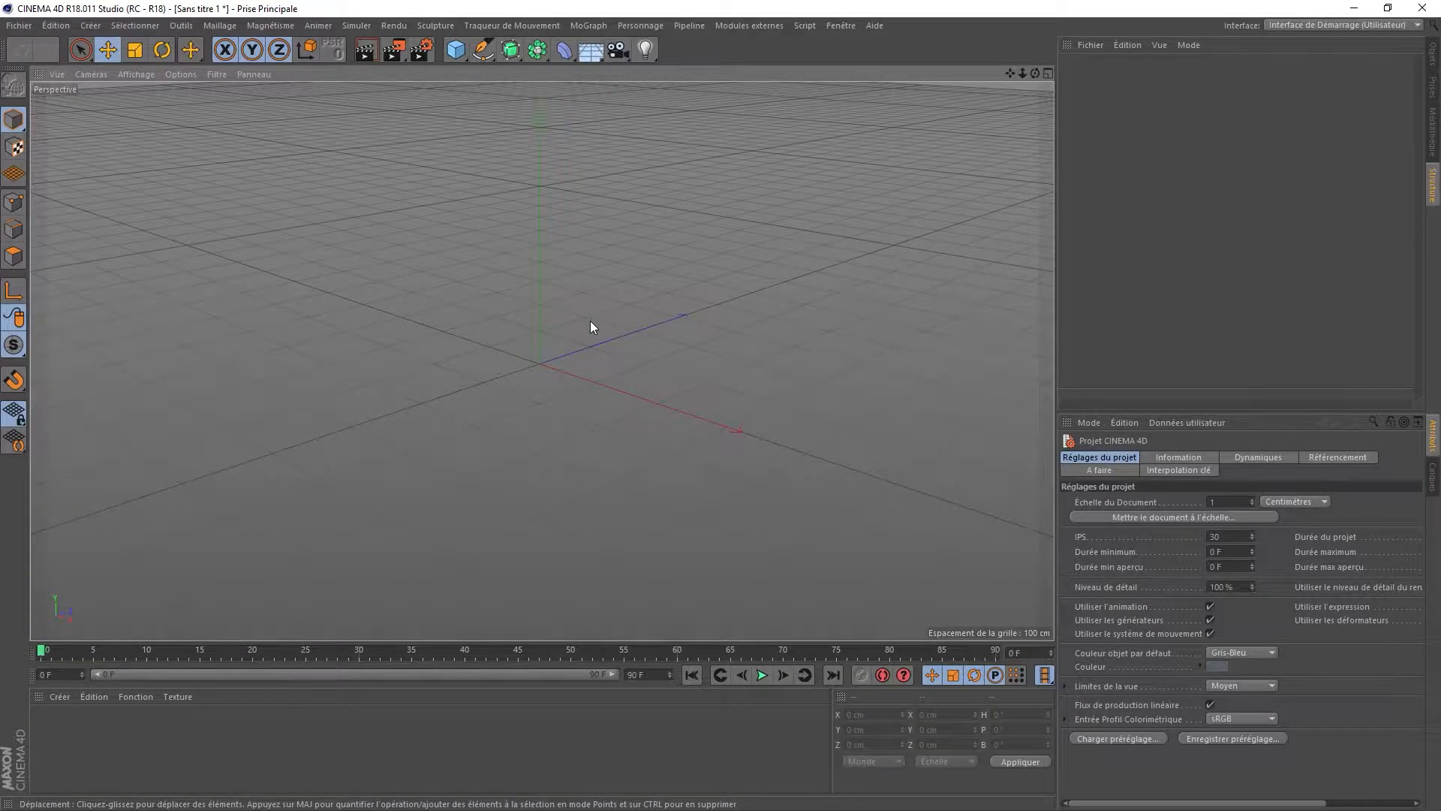
Switch to Cinema 4D and merge Map tuto.obj from the desktop's Map tuto folder into the empty project
{"action": "mouse_move", "coordinate": [590, 321]}
{"action": "middle_mouse_down", "text": "alt"}
{"action": "mouse_move", "coordinate": [661, 322]}
{"action": "mouse_move", "coordinate": [575, 306]}
{"action": "middle_mouse_up", "text": "alt"}
{"action": "left_click_drag", "start_coordinate": [575, 306], "coordinate": [573, 399], "text": "alt"}
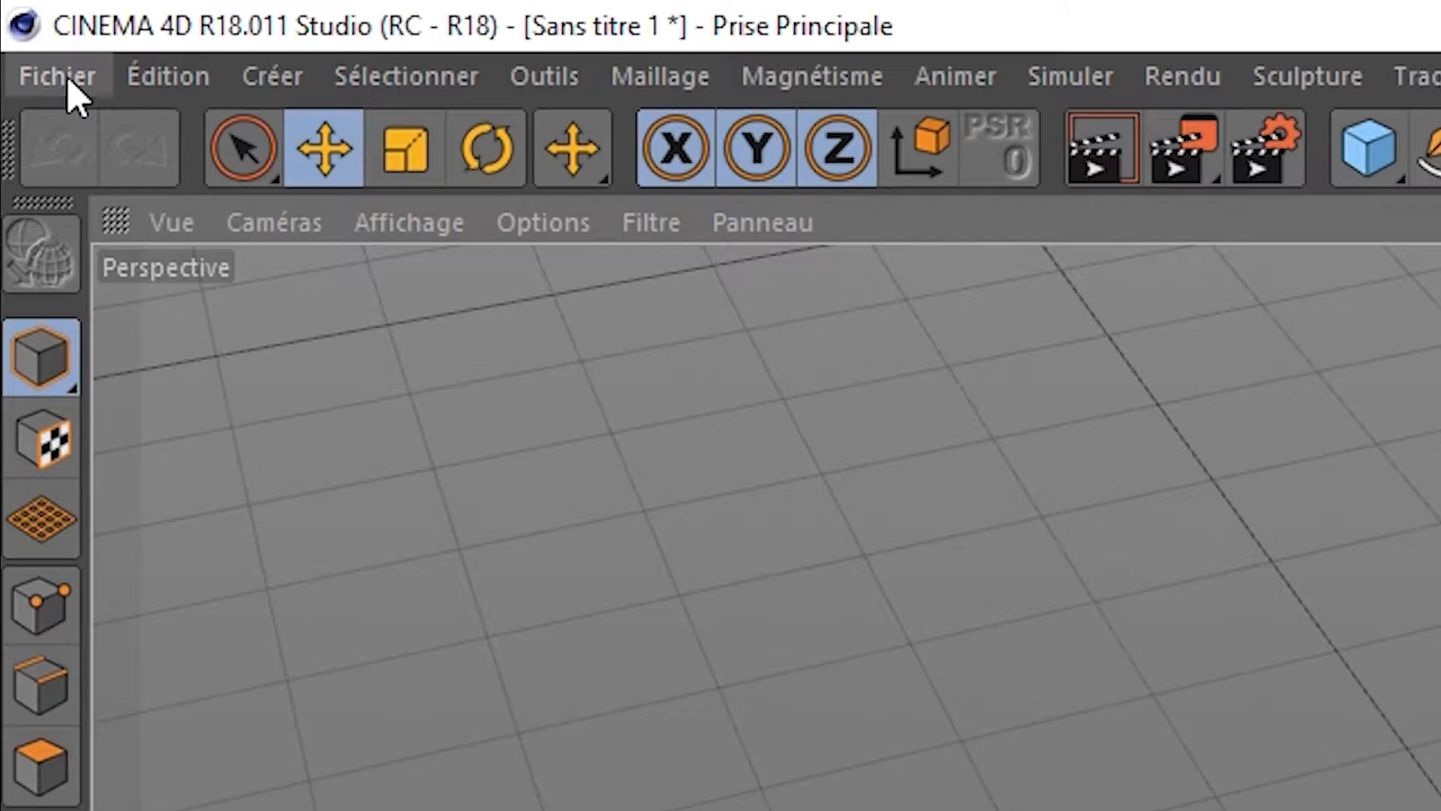
{"action": "left_click", "coordinate": [19, 25]}
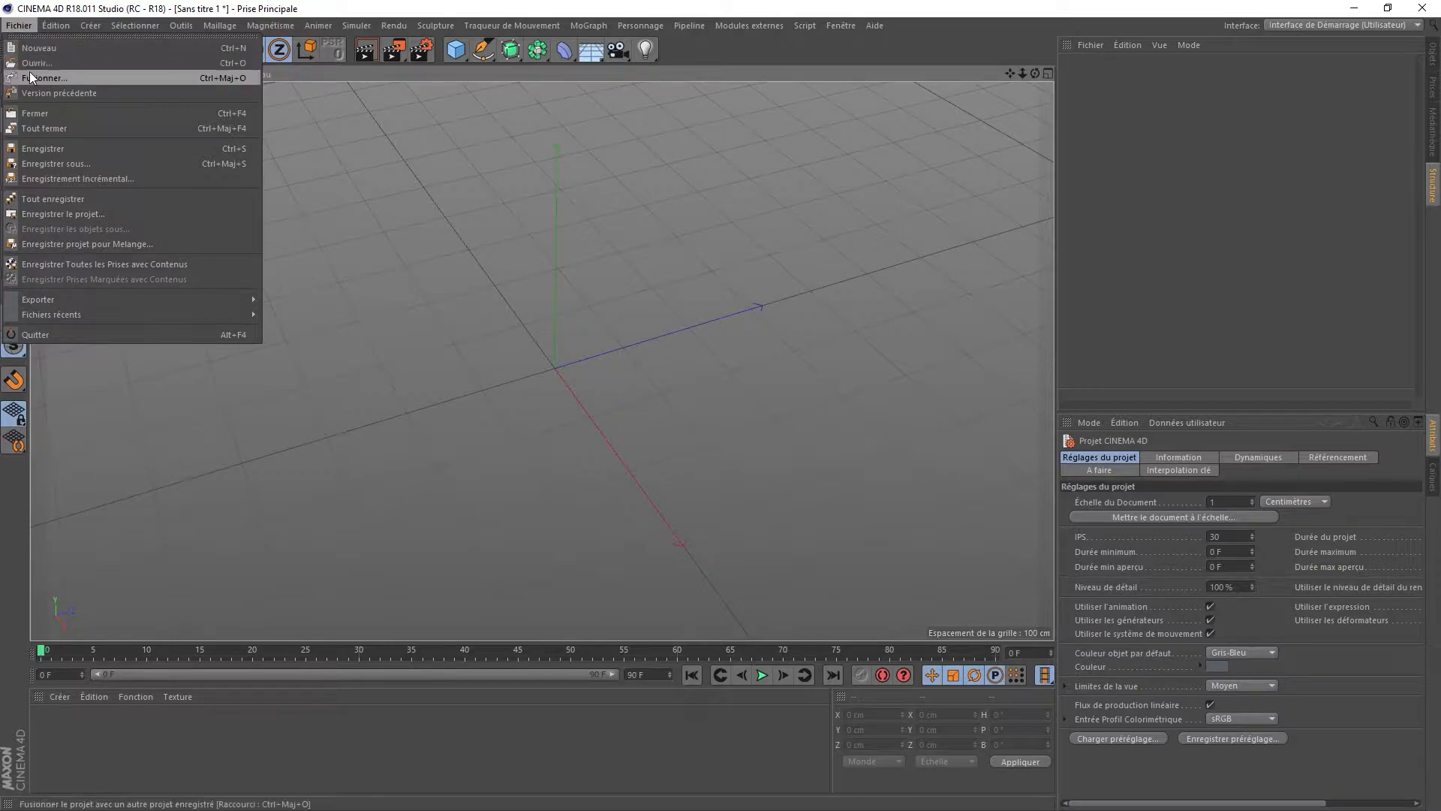
{"action": "left_click", "coordinate": [32, 79]}
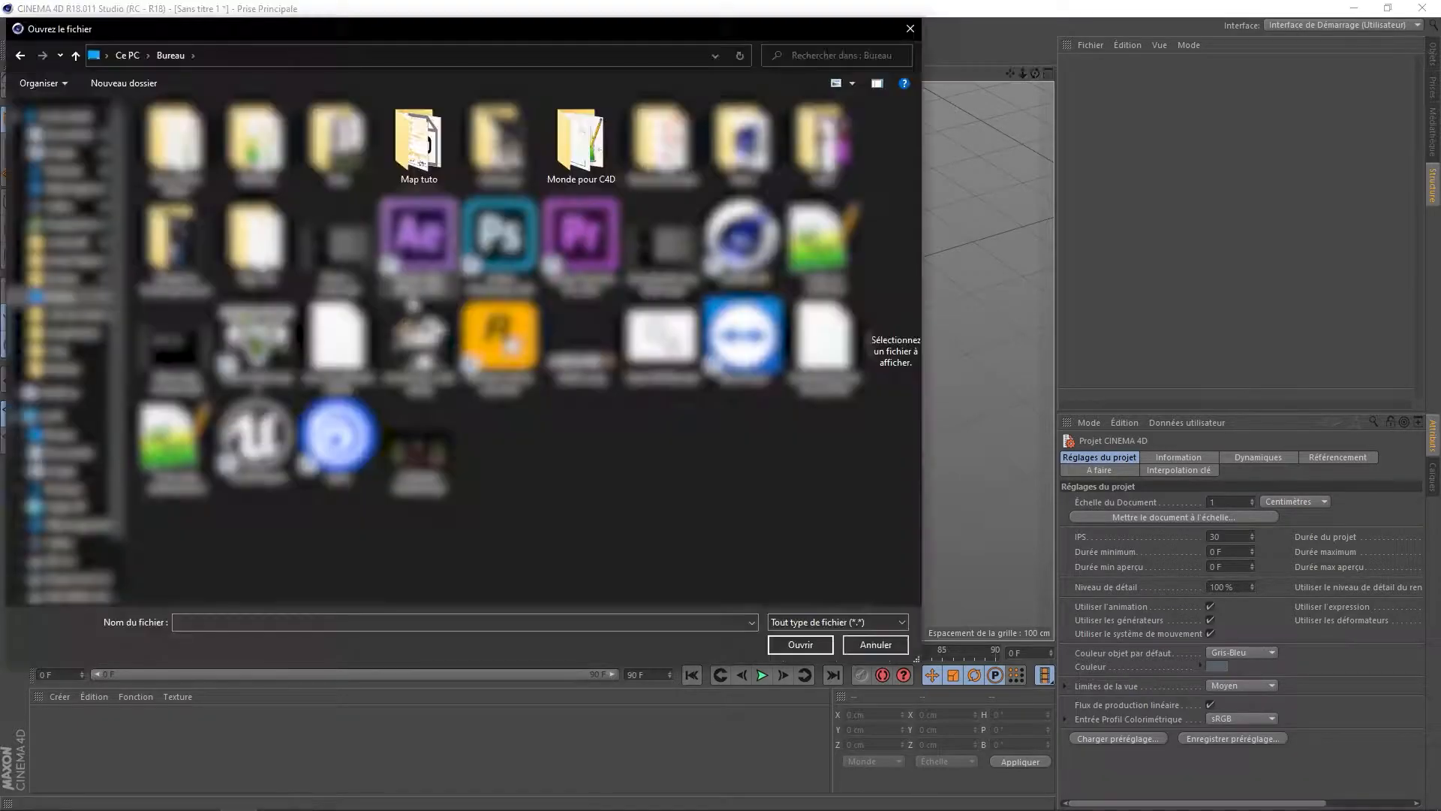
{"action": "double_click", "coordinate": [429, 163]}
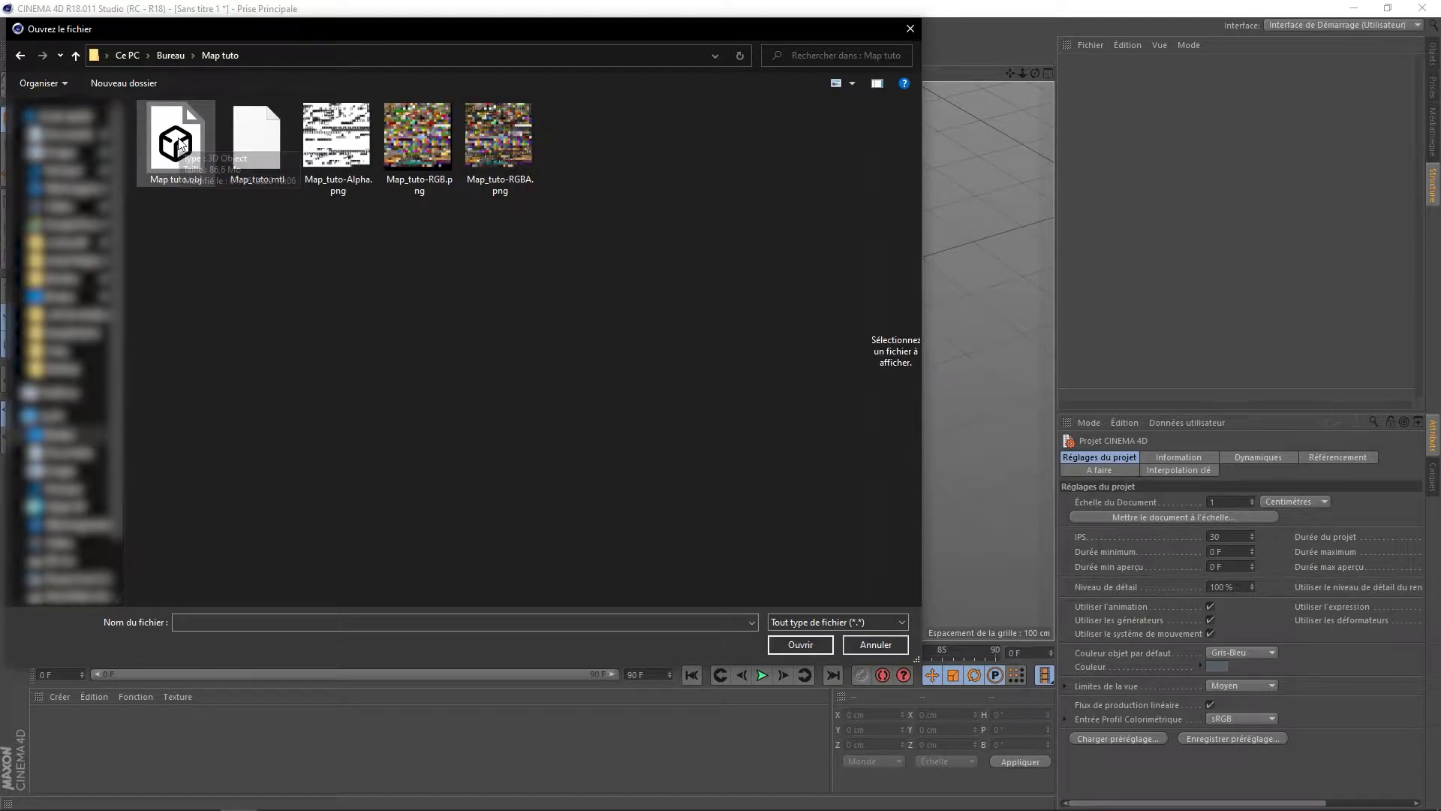
{"action": "double_click", "coordinate": [178, 143]}
Set the OBJ import scale to 100 centimetres and import the model
{"action": "left_click_drag", "start_coordinate": [756, 257], "coordinate": [618, 246]}
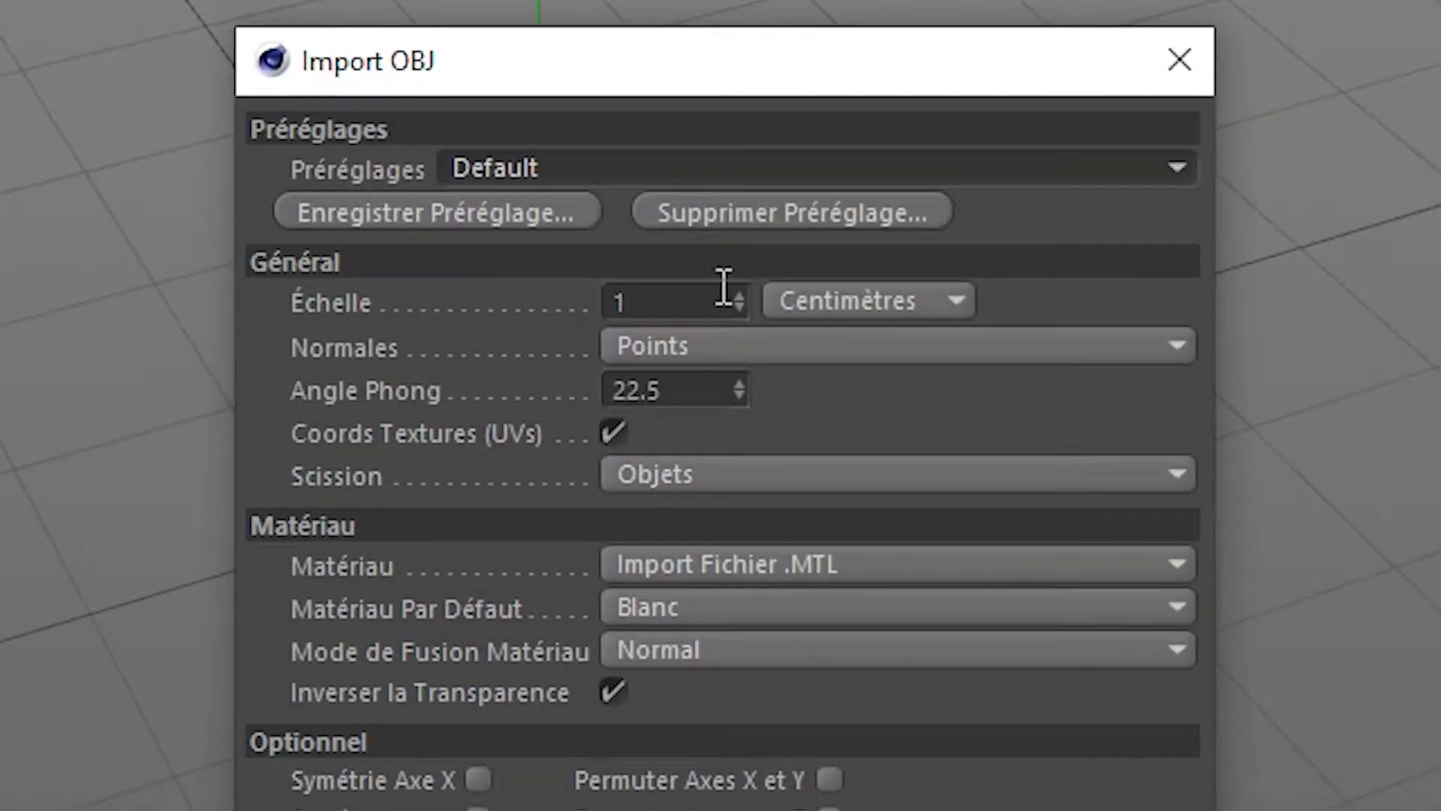
{"action": "left_click", "coordinate": [685, 289]}
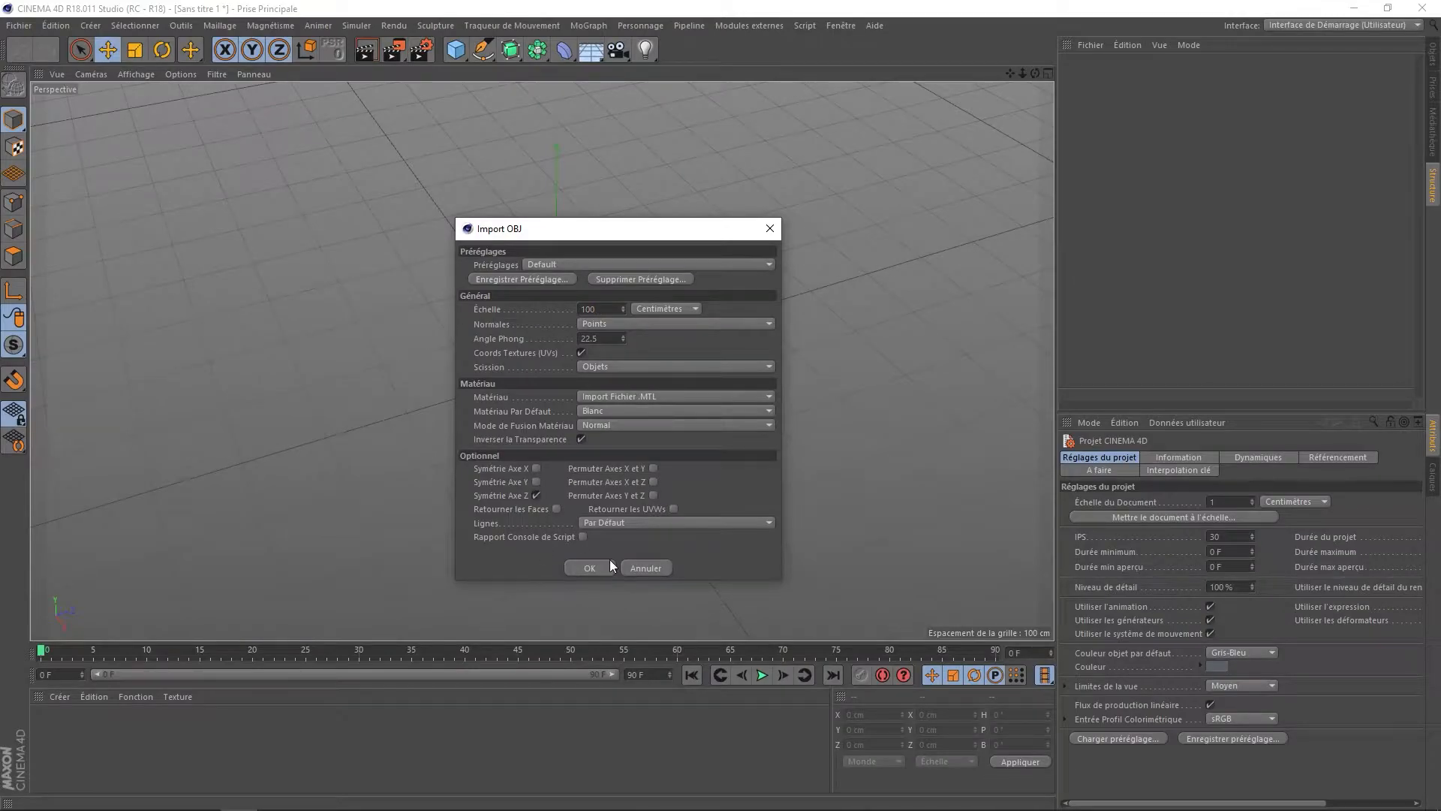
{"action": "left_click", "coordinate": [591, 568]}
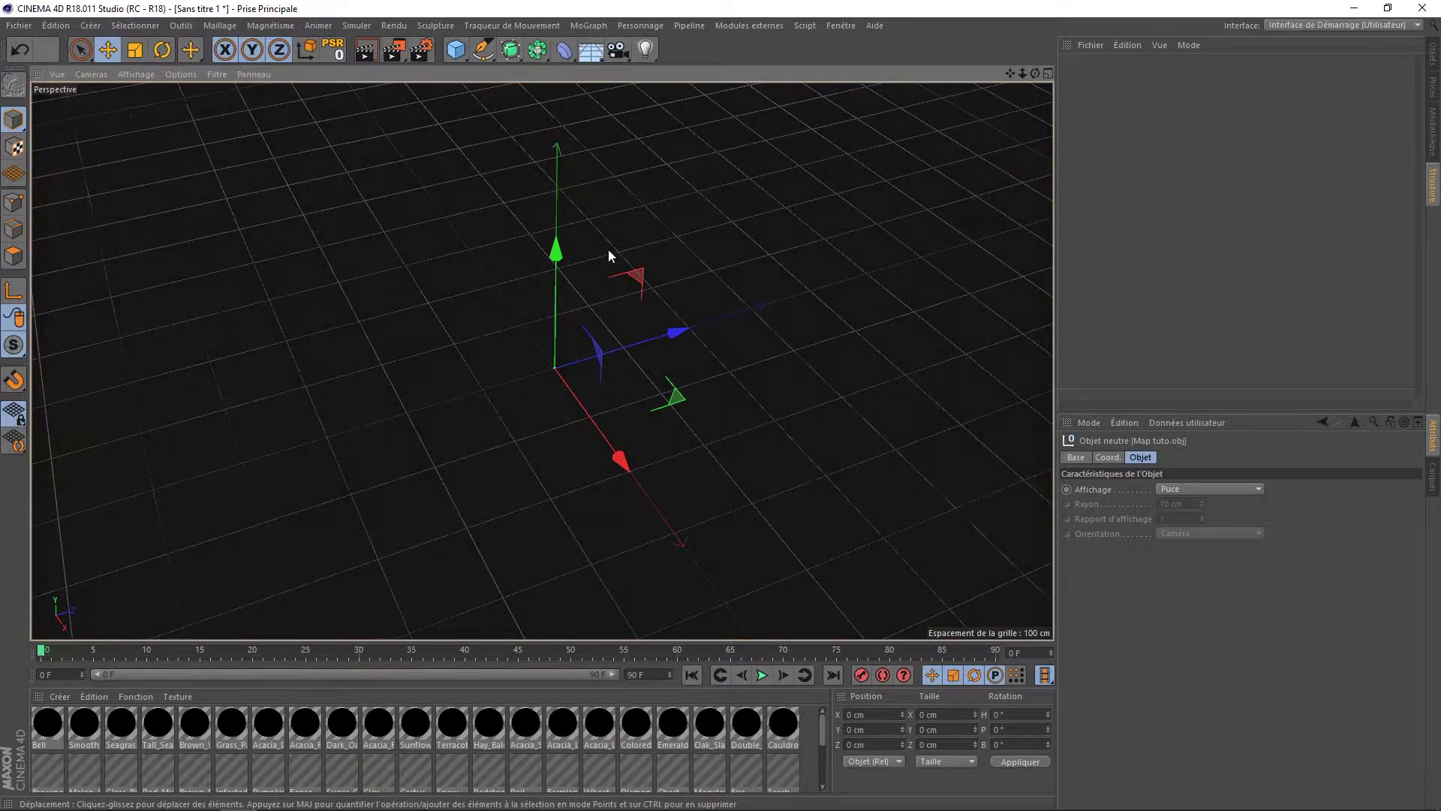
Select all of the imported map's materials and remove the duplicate ones
{"action": "scroll", "coordinate": [607, 249], "scroll_direction": "down", "scroll_amount": 5}
{"action": "right_click_drag", "start_coordinate": [506, 378], "coordinate": [655, 186], "text": "alt"}
{"action": "left_click_drag", "start_coordinate": [655, 193], "coordinate": [676, 316], "text": "alt"}
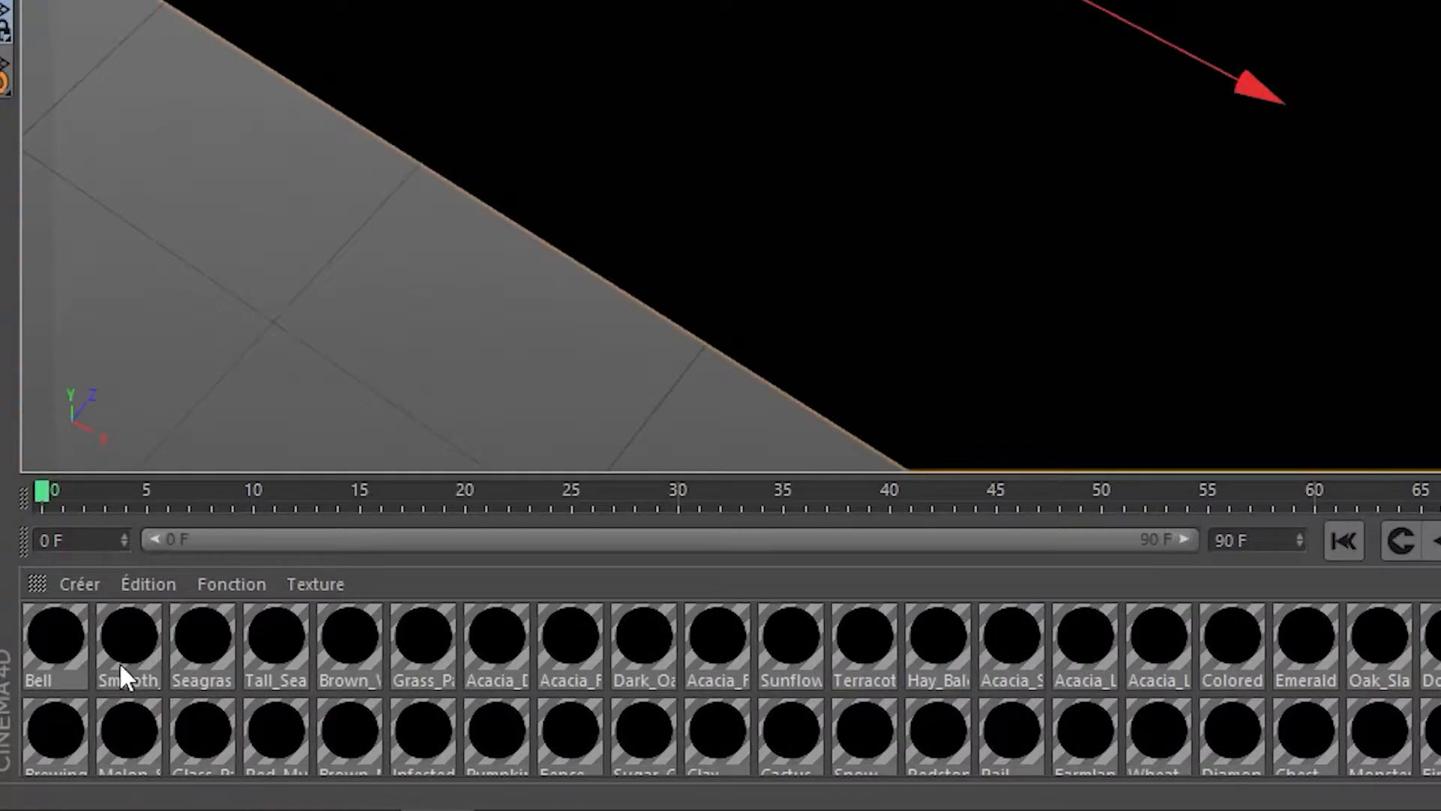
{"action": "left_click", "coordinate": [118, 661]}
{"action": "left_click", "coordinate": [80, 633]}
{"action": "scroll", "coordinate": [155, 665], "scroll_direction": "down", "scroll_amount": 5}
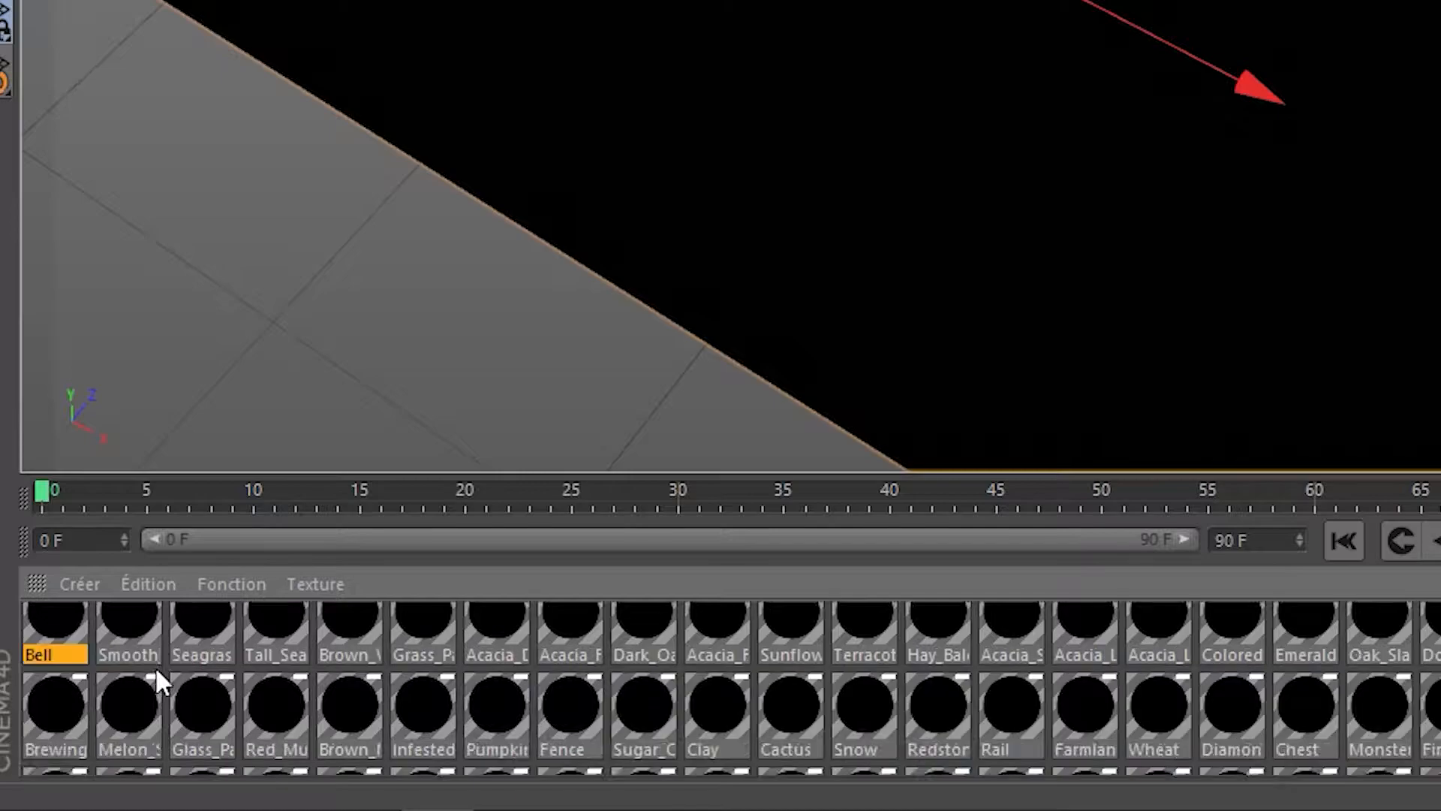
{"action": "scroll", "coordinate": [153, 665], "scroll_direction": "up", "scroll_amount": 5}
{"action": "scroll", "coordinate": [90, 650], "scroll_direction": "down", "scroll_amount": 5}
{"action": "key", "text": "ctrl+a"}
{"action": "scroll", "coordinate": [98, 651], "scroll_direction": "up", "scroll_amount": 5}
{"action": "right_click", "coordinate": [85, 628]}
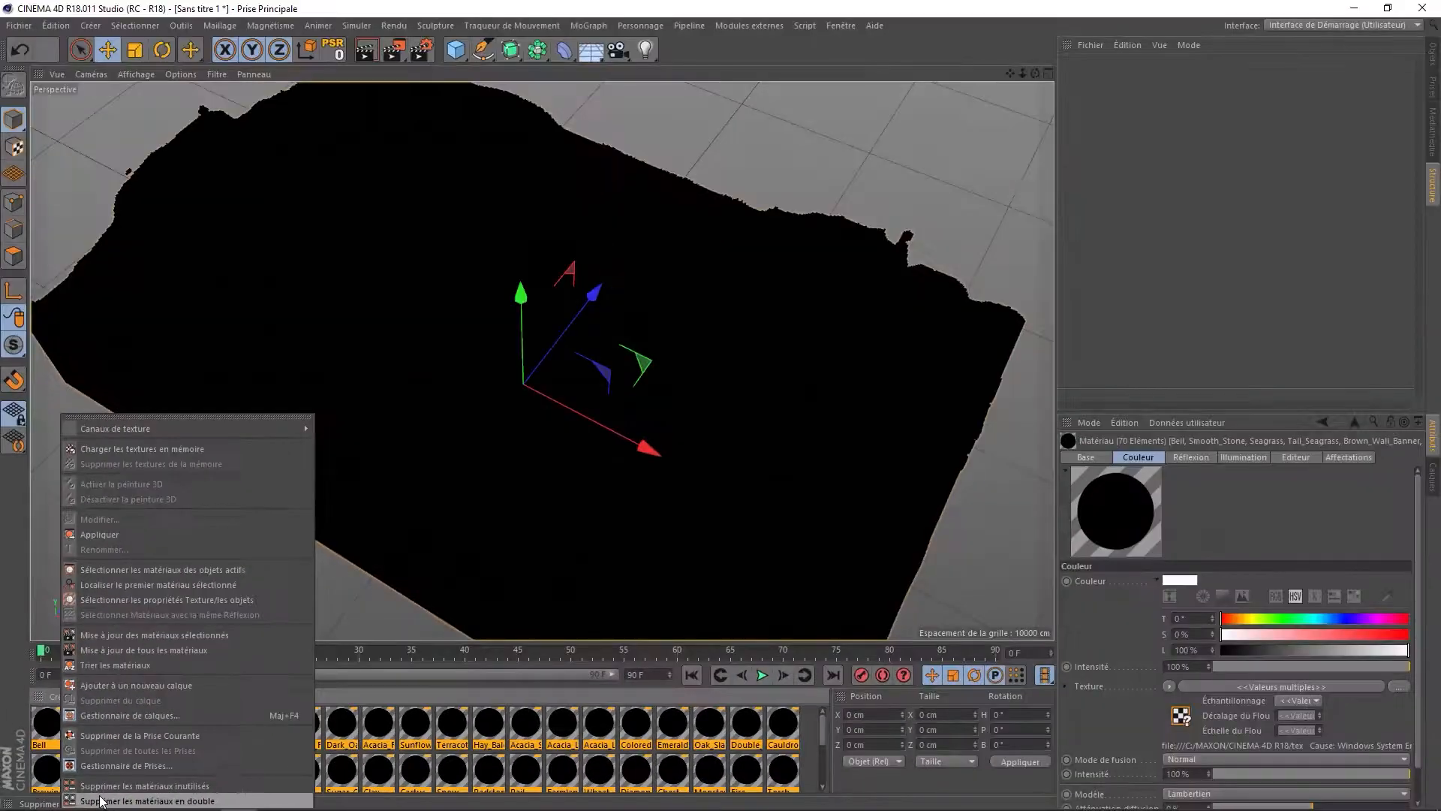
{"action": "left_click", "coordinate": [162, 790]}
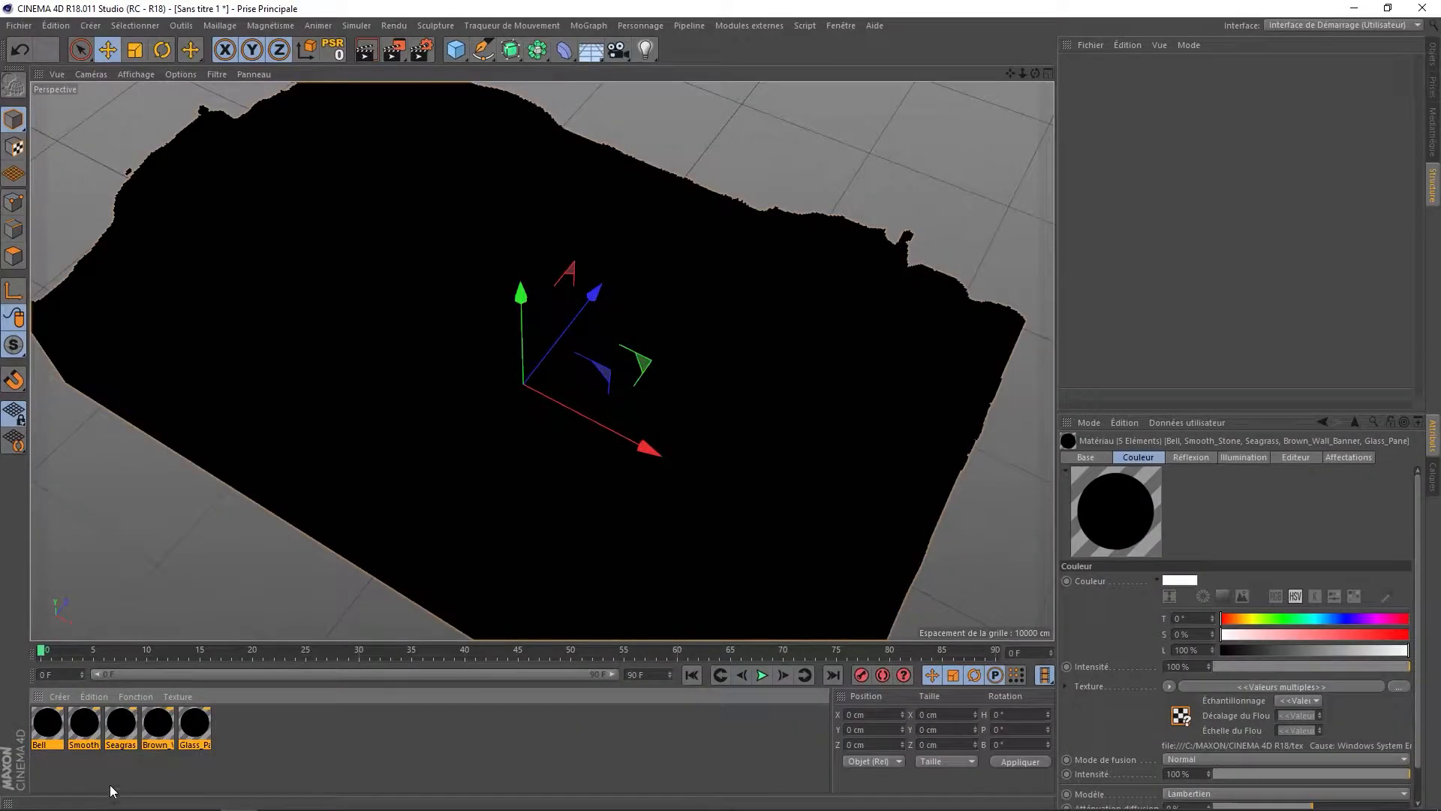
Edit the Bell material and load Map_tuto-RGBA.png from the Map tuto folder as its color texture
{"action": "left_click", "coordinate": [224, 737]}
{"action": "left_click_drag", "start_coordinate": [43, 739], "coordinate": [45, 740]}
{"action": "left_click", "coordinate": [105, 772]}
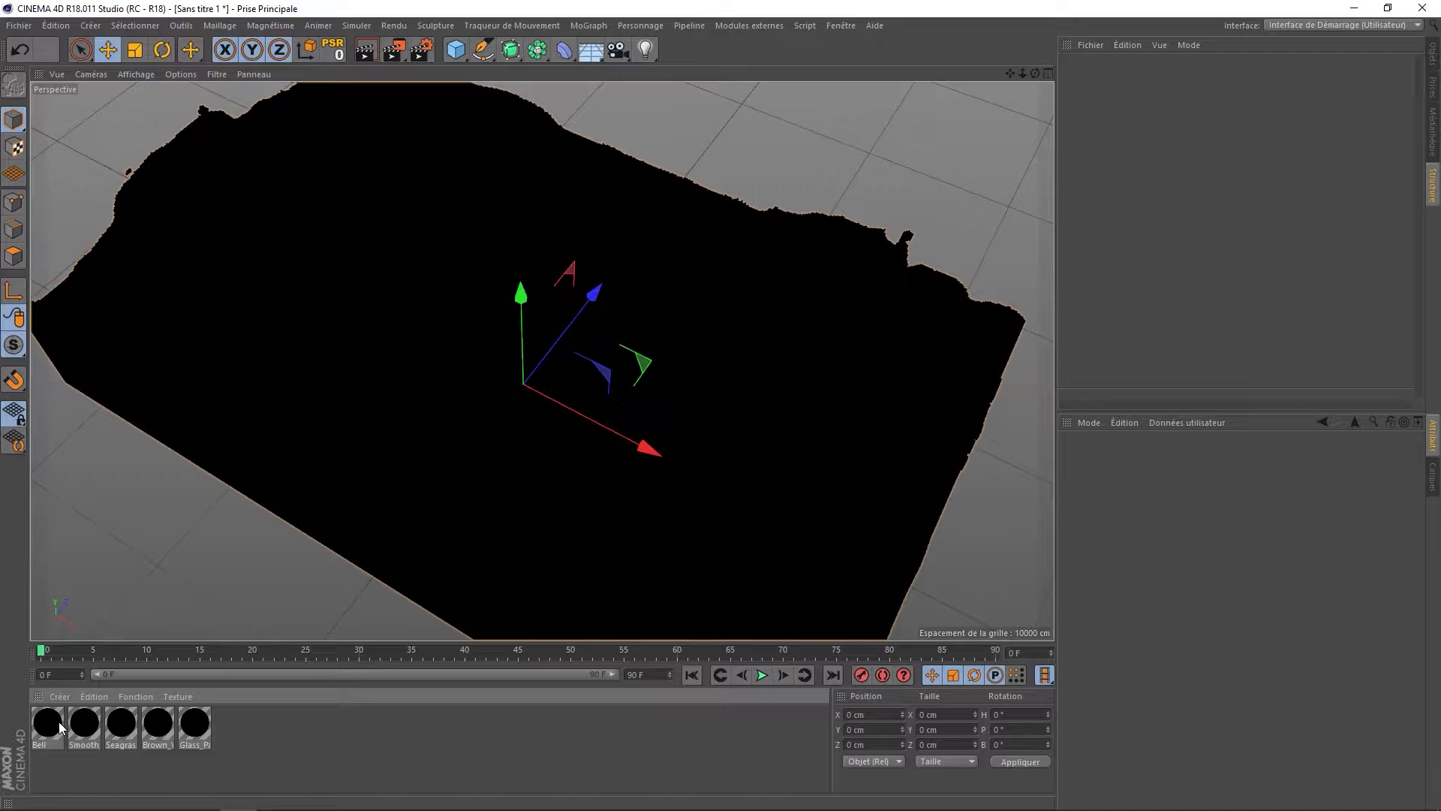
{"action": "double_click", "coordinate": [60, 727]}
{"action": "left_click_drag", "start_coordinate": [492, 114], "coordinate": [976, 133]}
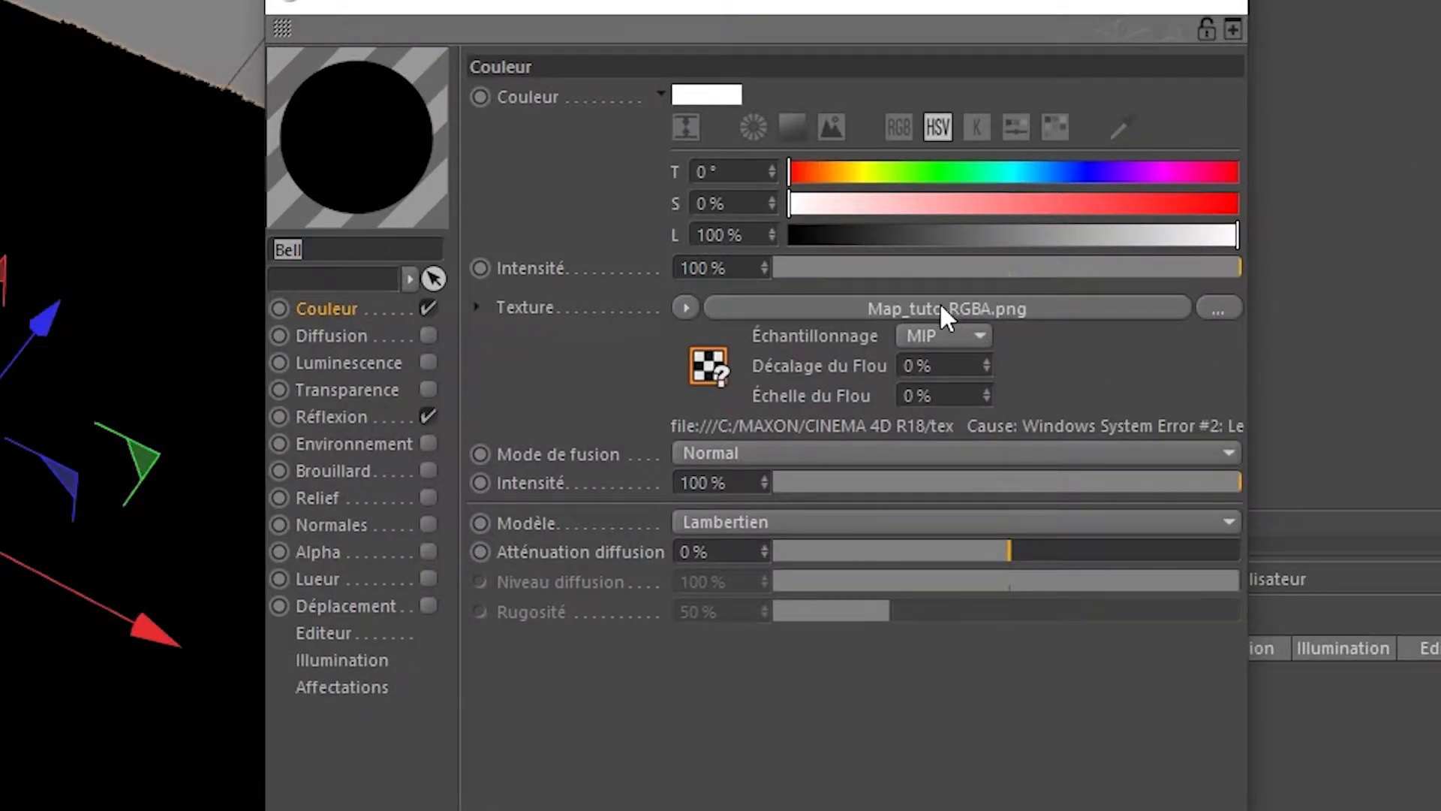
{"action": "left_click", "coordinate": [939, 311]}
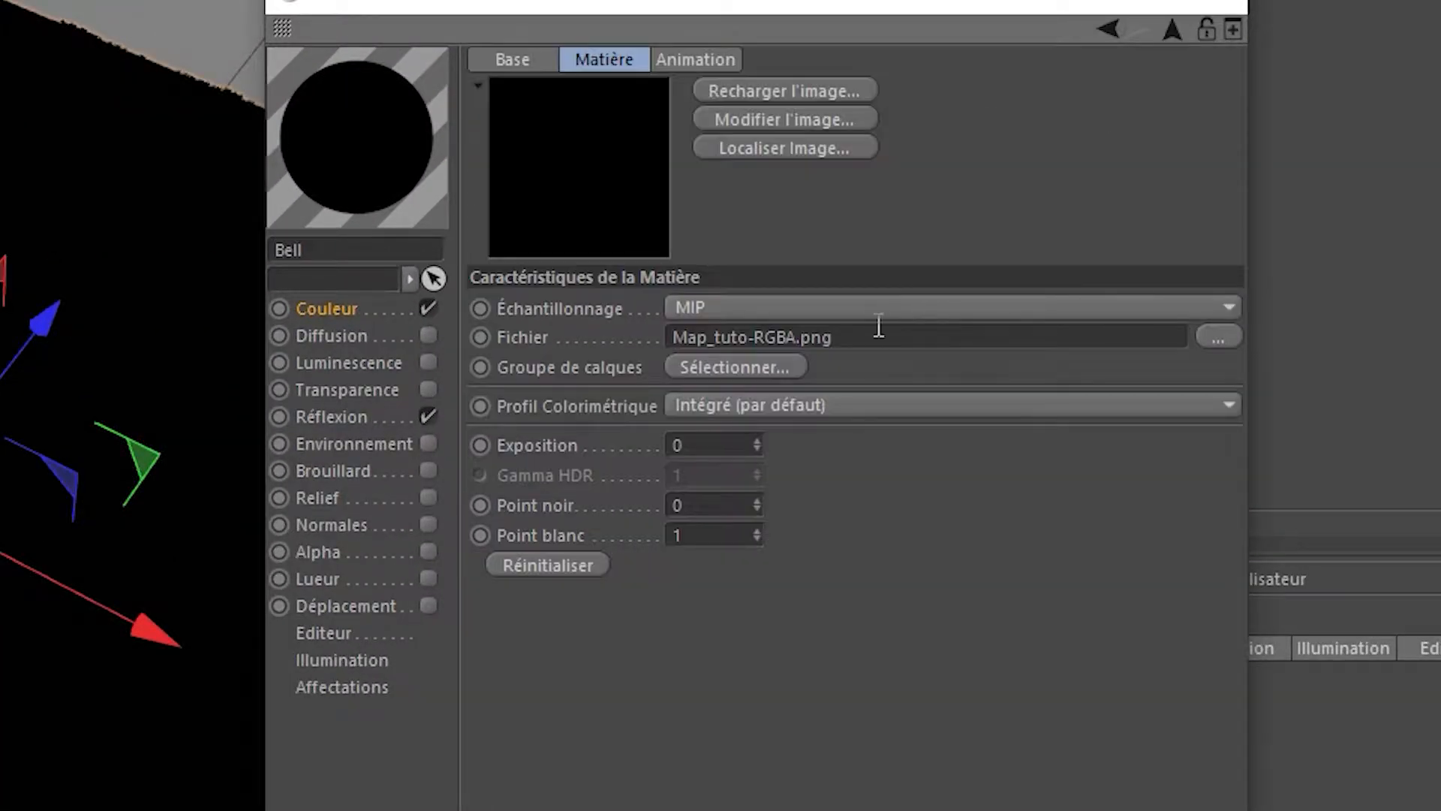
{"action": "left_click", "coordinate": [1212, 332]}
{"action": "left_click_drag", "start_coordinate": [676, 151], "coordinate": [430, 131]}
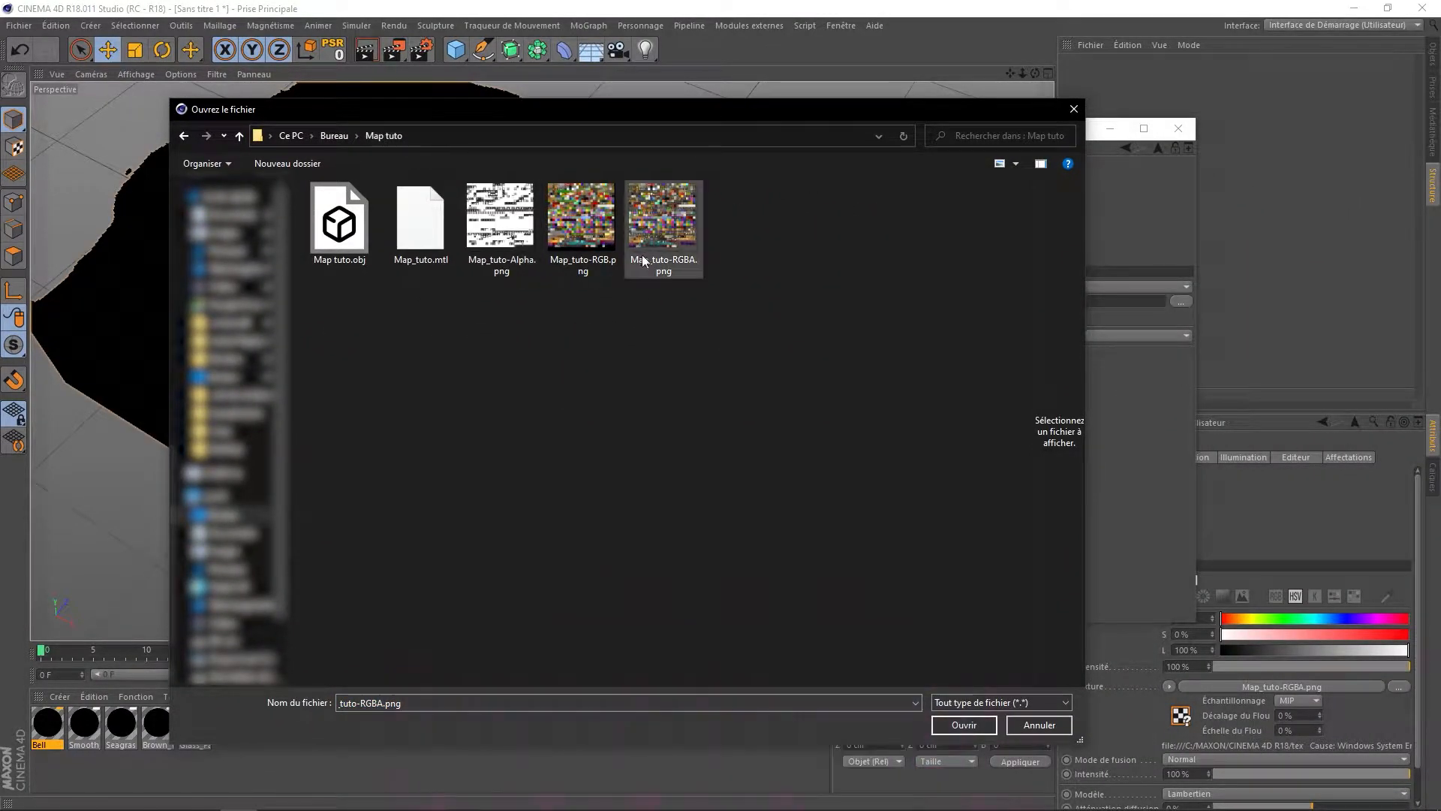
{"action": "double_click", "coordinate": [680, 270]}
{"action": "left_click", "coordinate": [797, 494]}
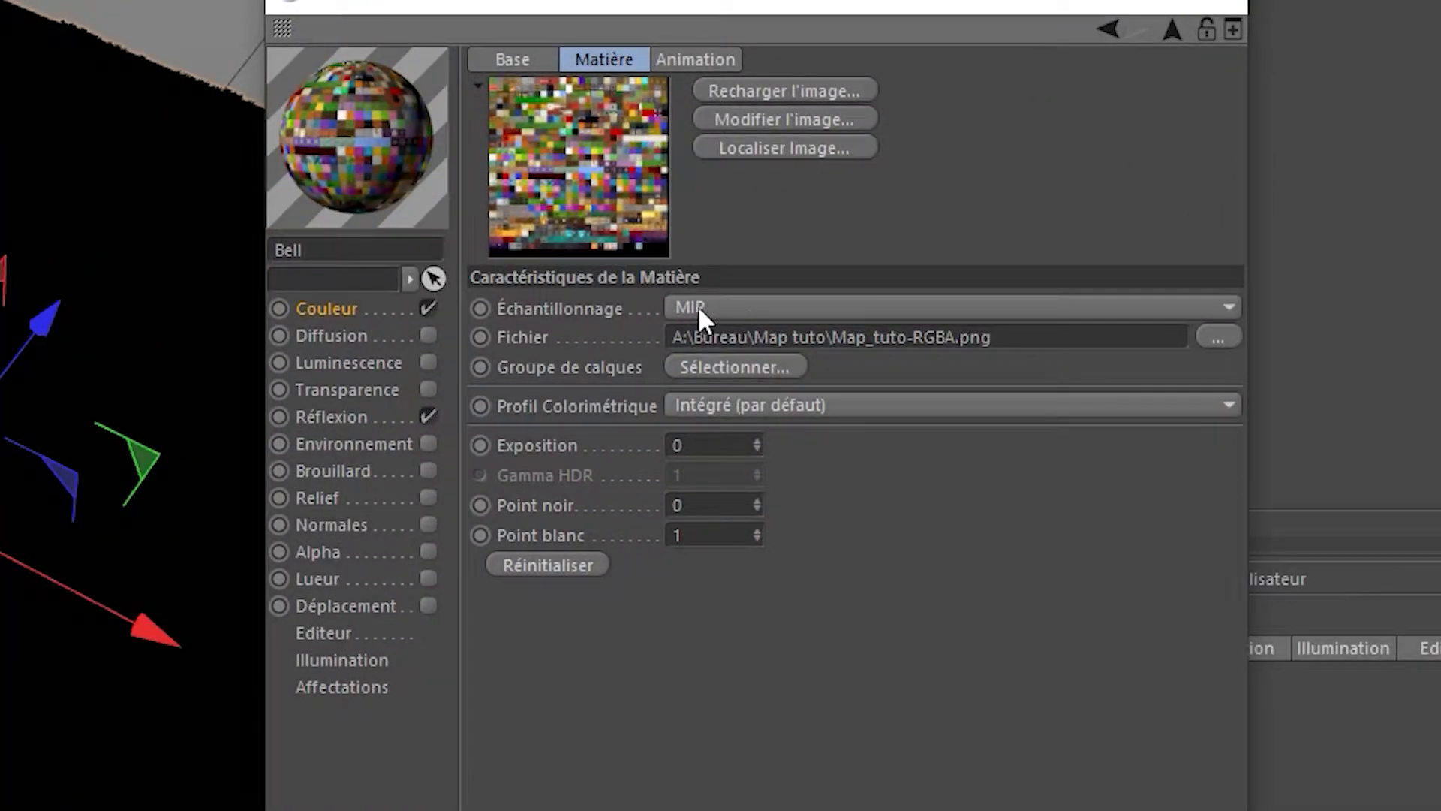
Set the Bell color texture's sampling to Sans and copy the texture's file path
{"action": "left_click", "coordinate": [709, 306]}
{"action": "left_click", "coordinate": [791, 335]}
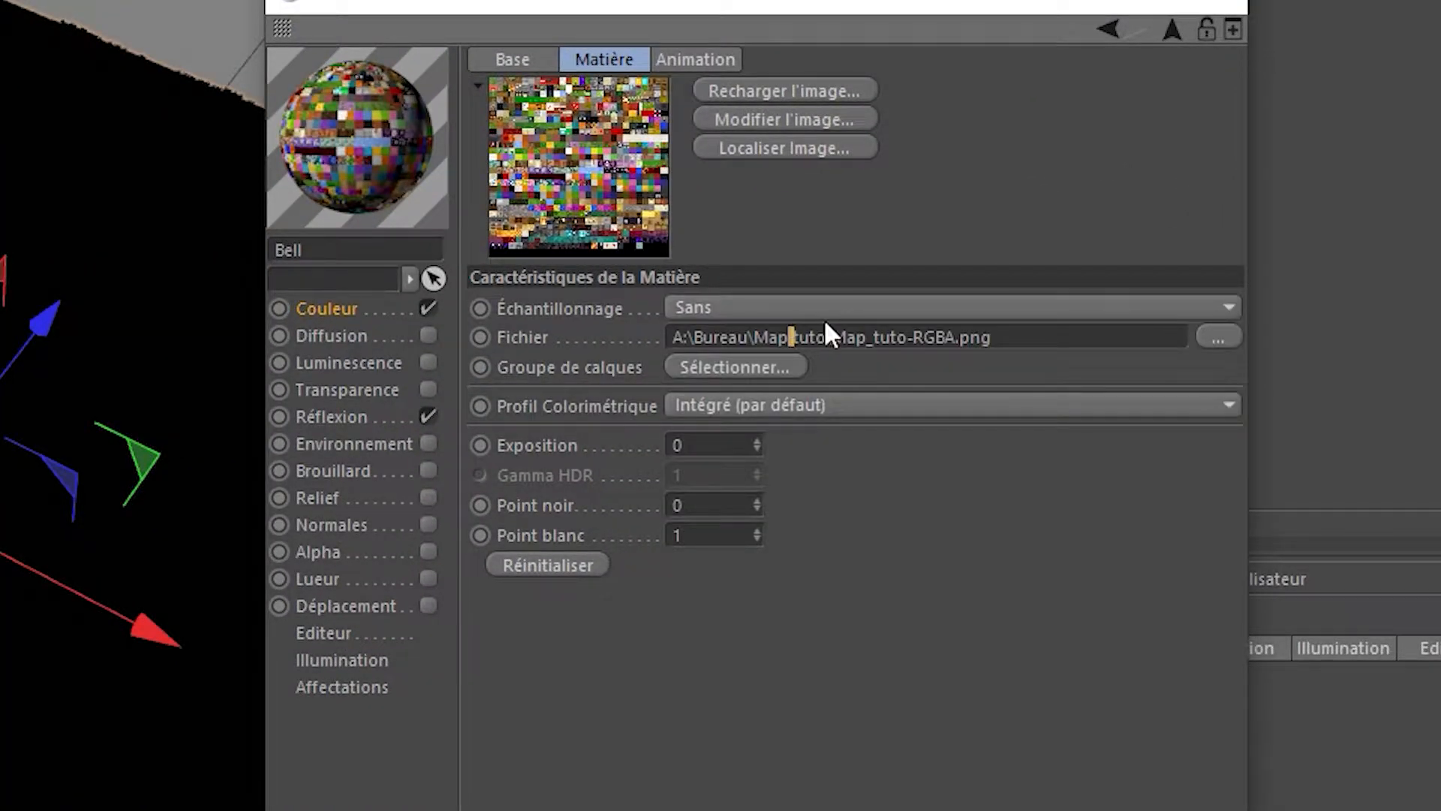
{"action": "double_click", "coordinate": [869, 341]}
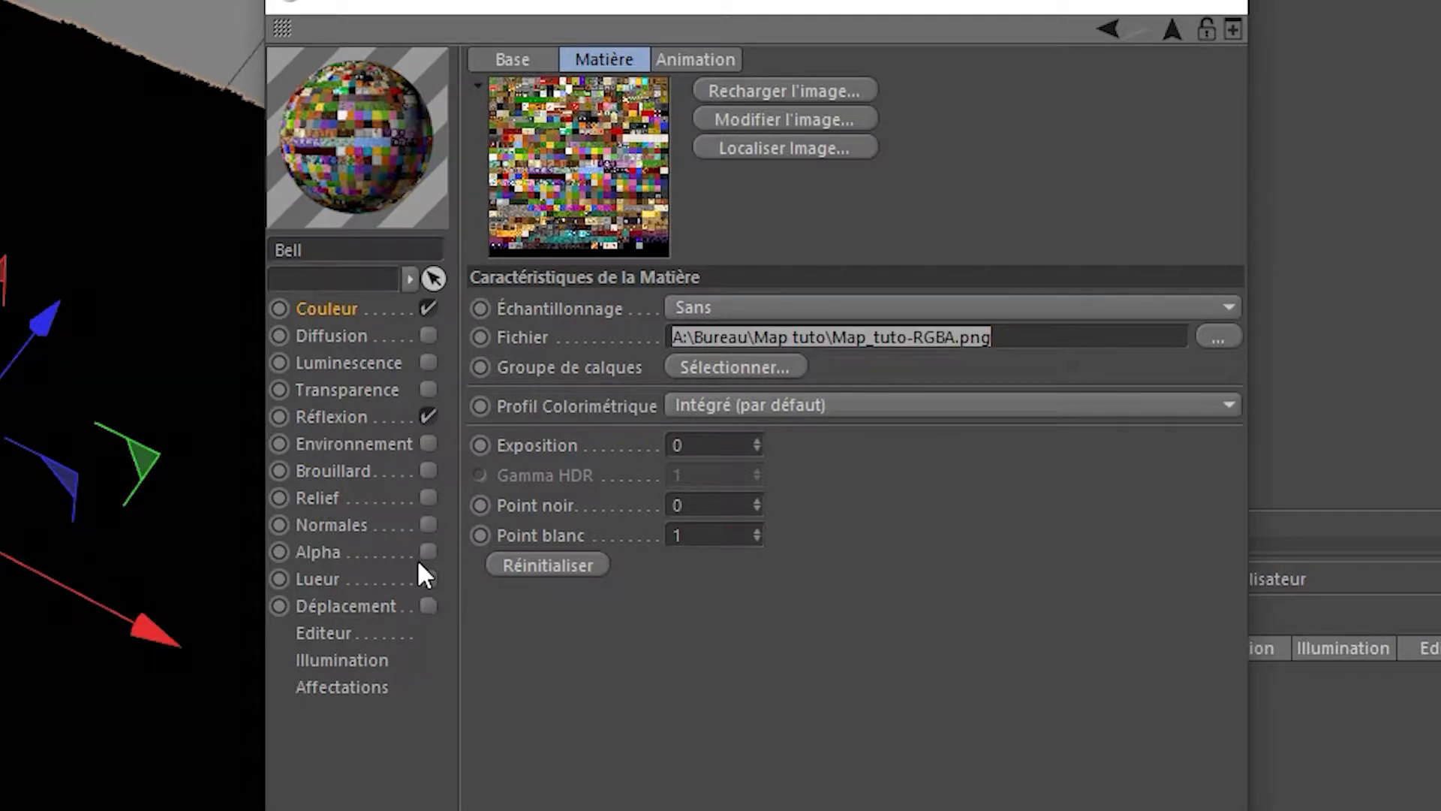
Enable the Bell material's Alpha channel, replace its texture path with the copied Map_tuto-RGBA.png path, and set the sampling to Sans
{"action": "left_click", "coordinate": [319, 553]}
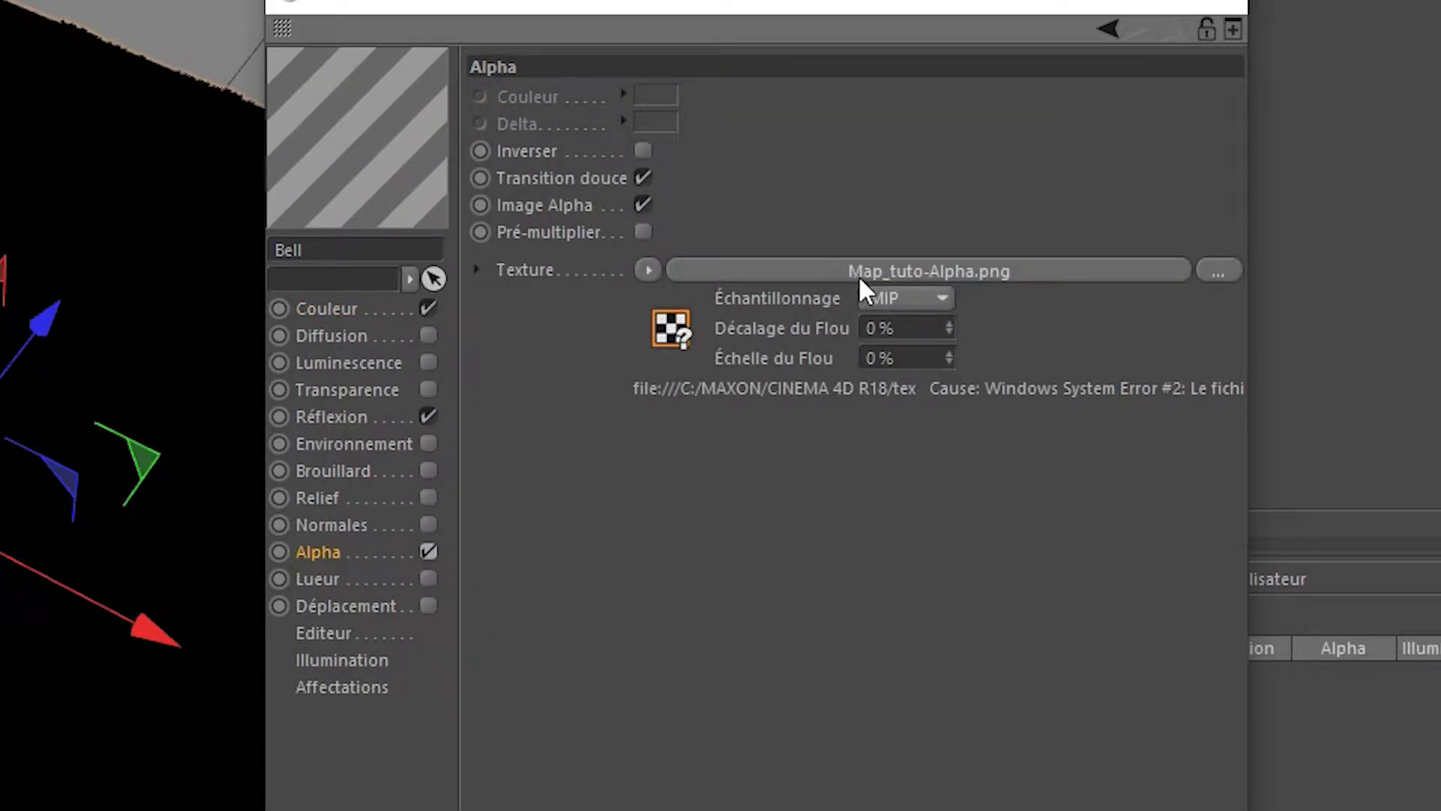
{"action": "left_click", "coordinate": [855, 271]}
{"action": "left_click", "coordinate": [842, 337]}
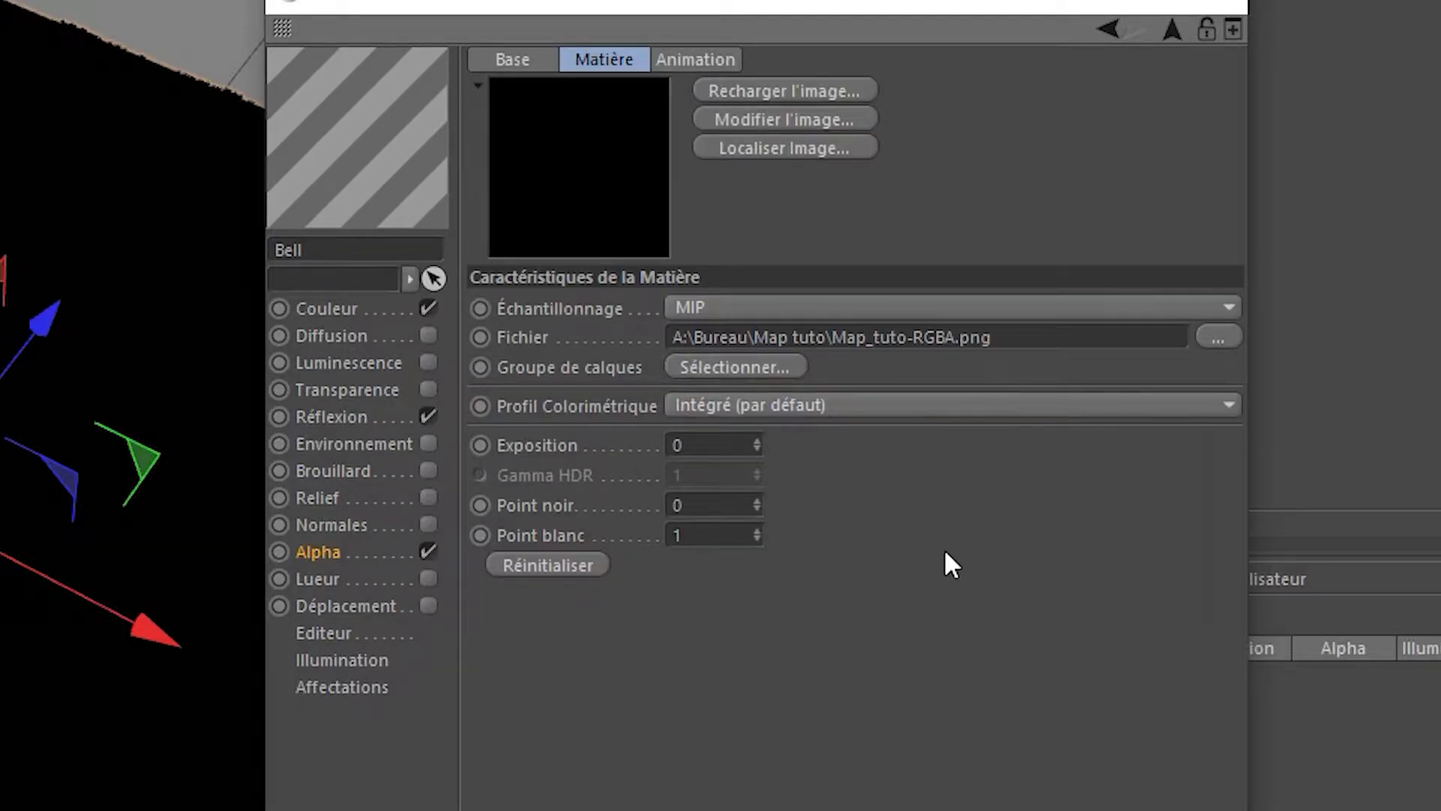
{"action": "left_click", "coordinate": [742, 307]}
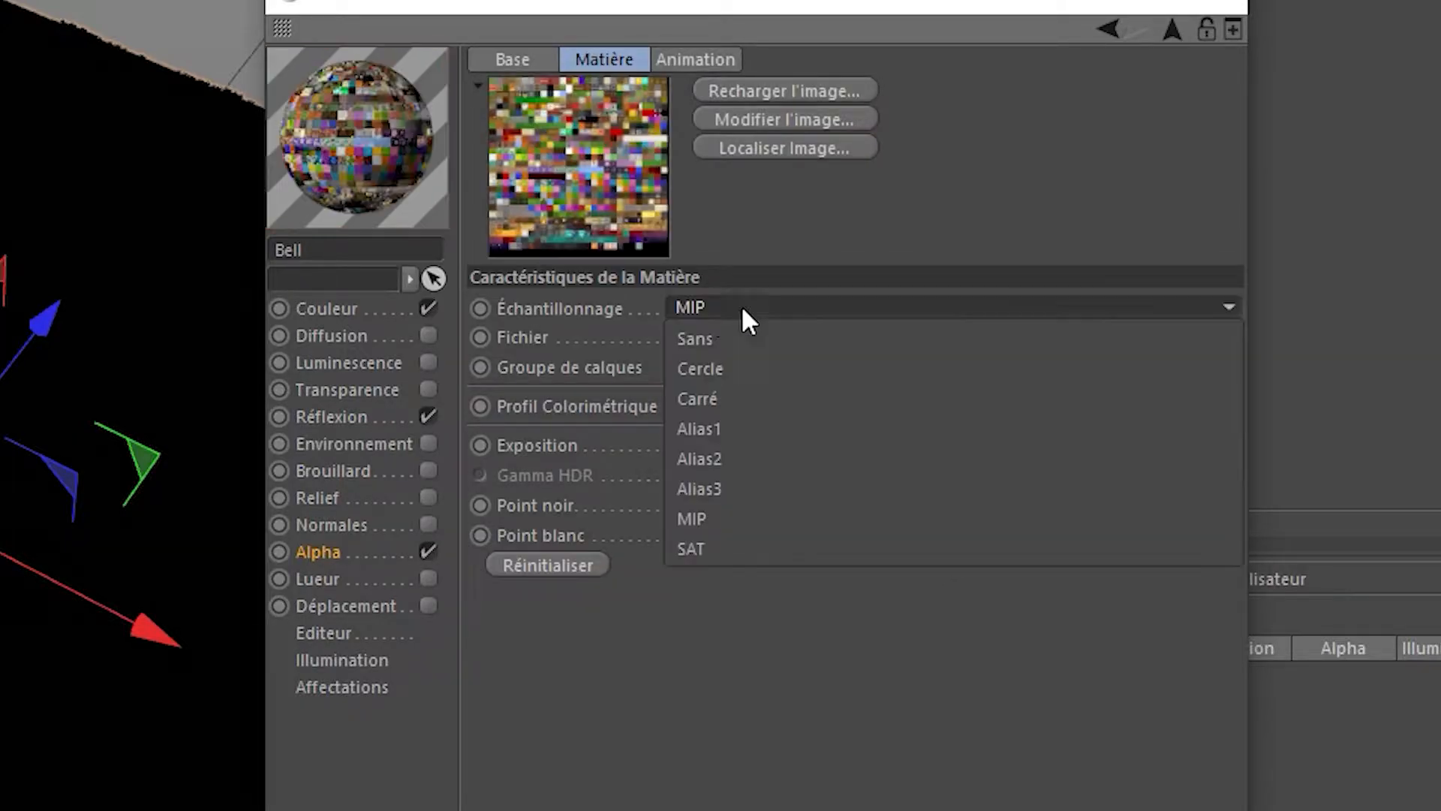
{"action": "left_click", "coordinate": [710, 338]}
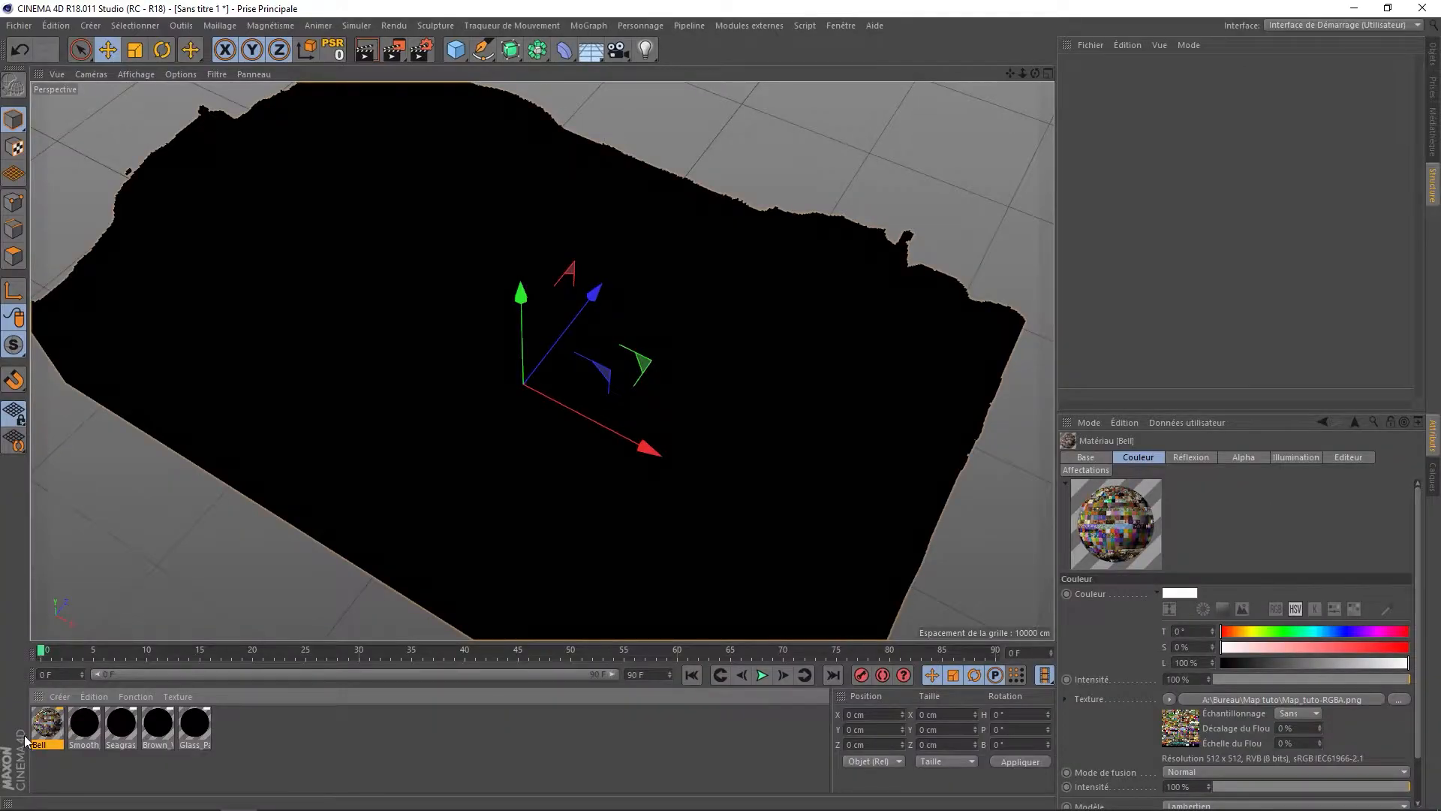
For the four remaining materials together, apply the copied texture path to Color with Sans sampling and enable the Alpha channel
{"action": "double_click", "coordinate": [85, 728]}
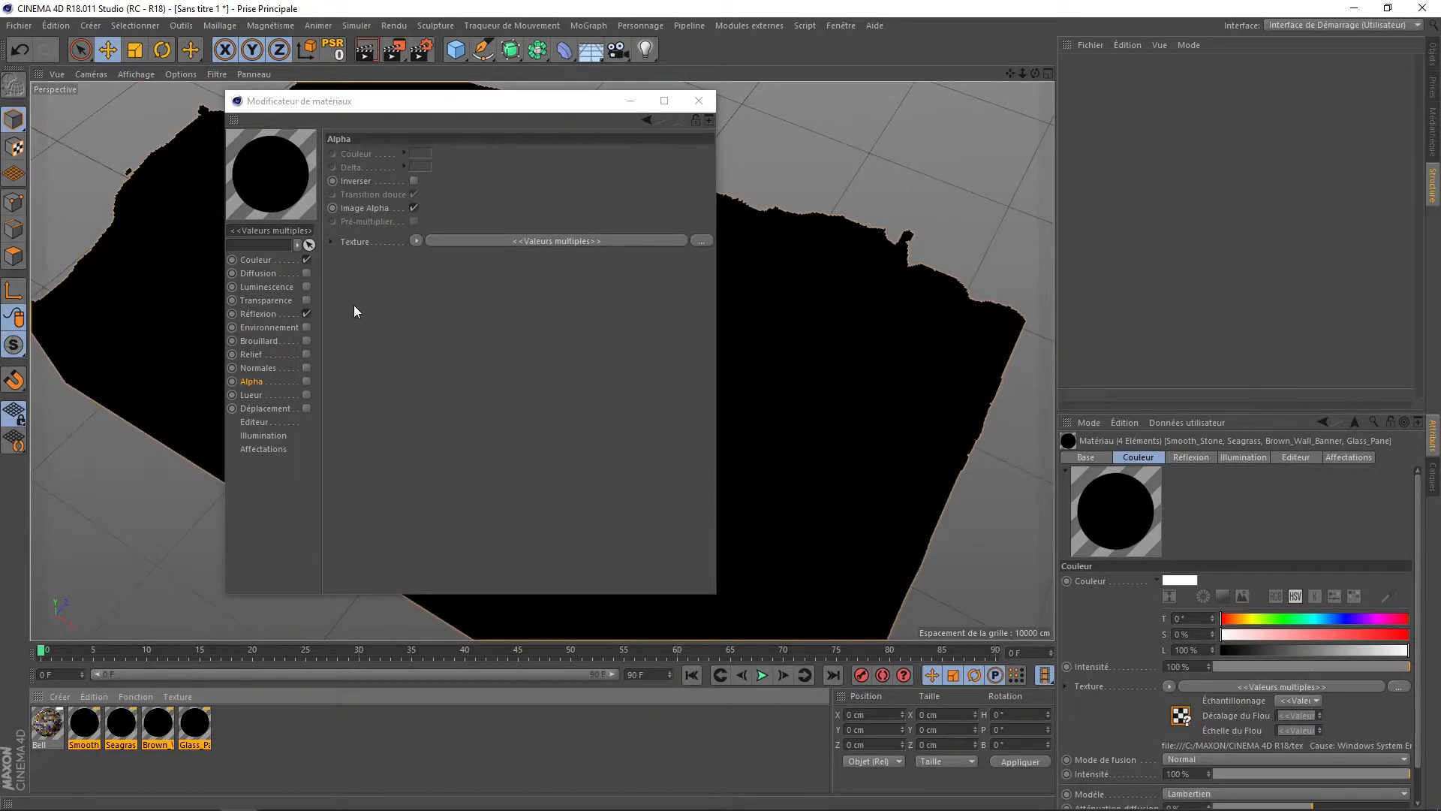
{"action": "left_click", "coordinate": [244, 262]}
{"action": "left_click", "coordinate": [537, 270]}
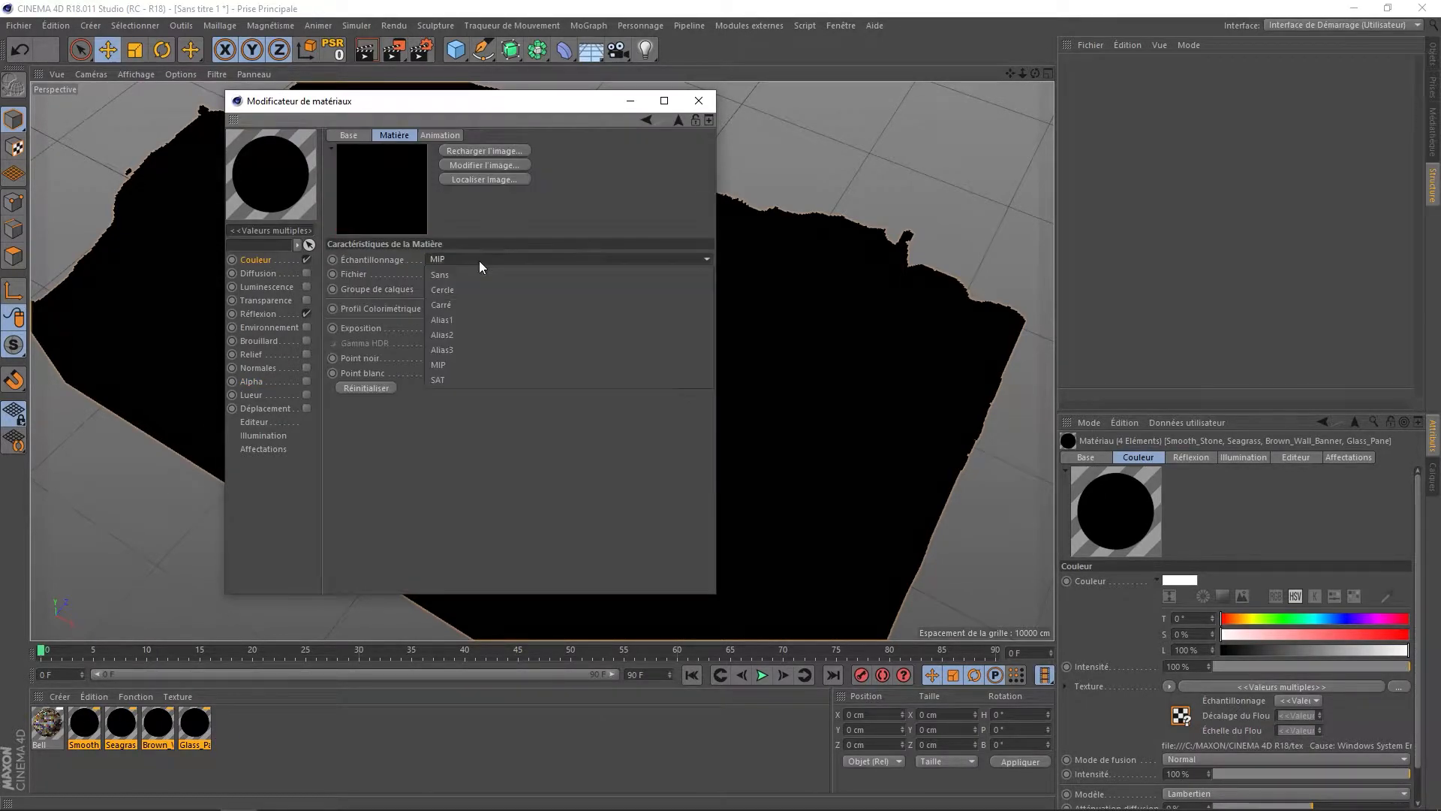
{"action": "left_click", "coordinate": [480, 275]}
{"action": "left_click", "coordinate": [307, 381]}
{"action": "left_click", "coordinate": [252, 381]}
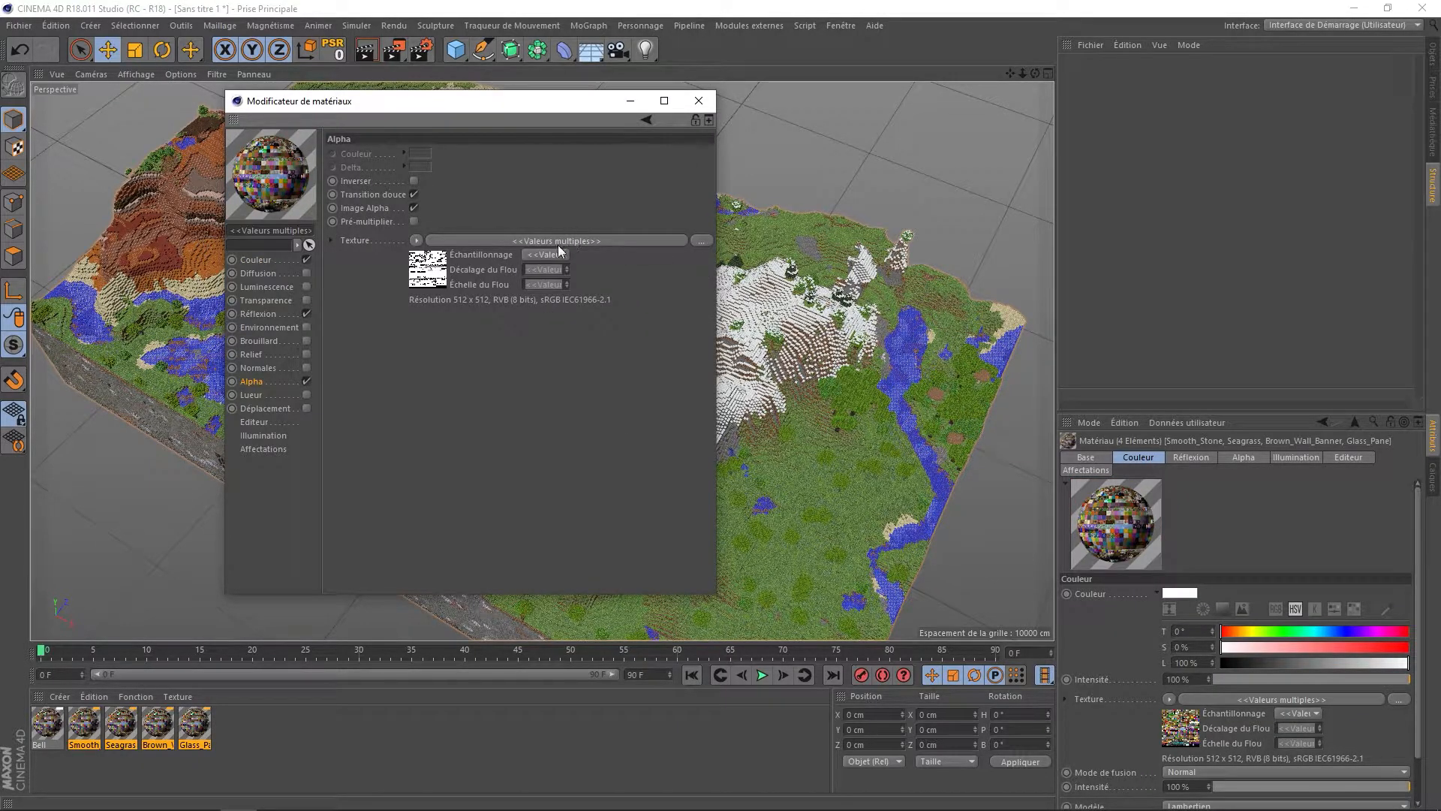
{"action": "left_click", "coordinate": [699, 101]}
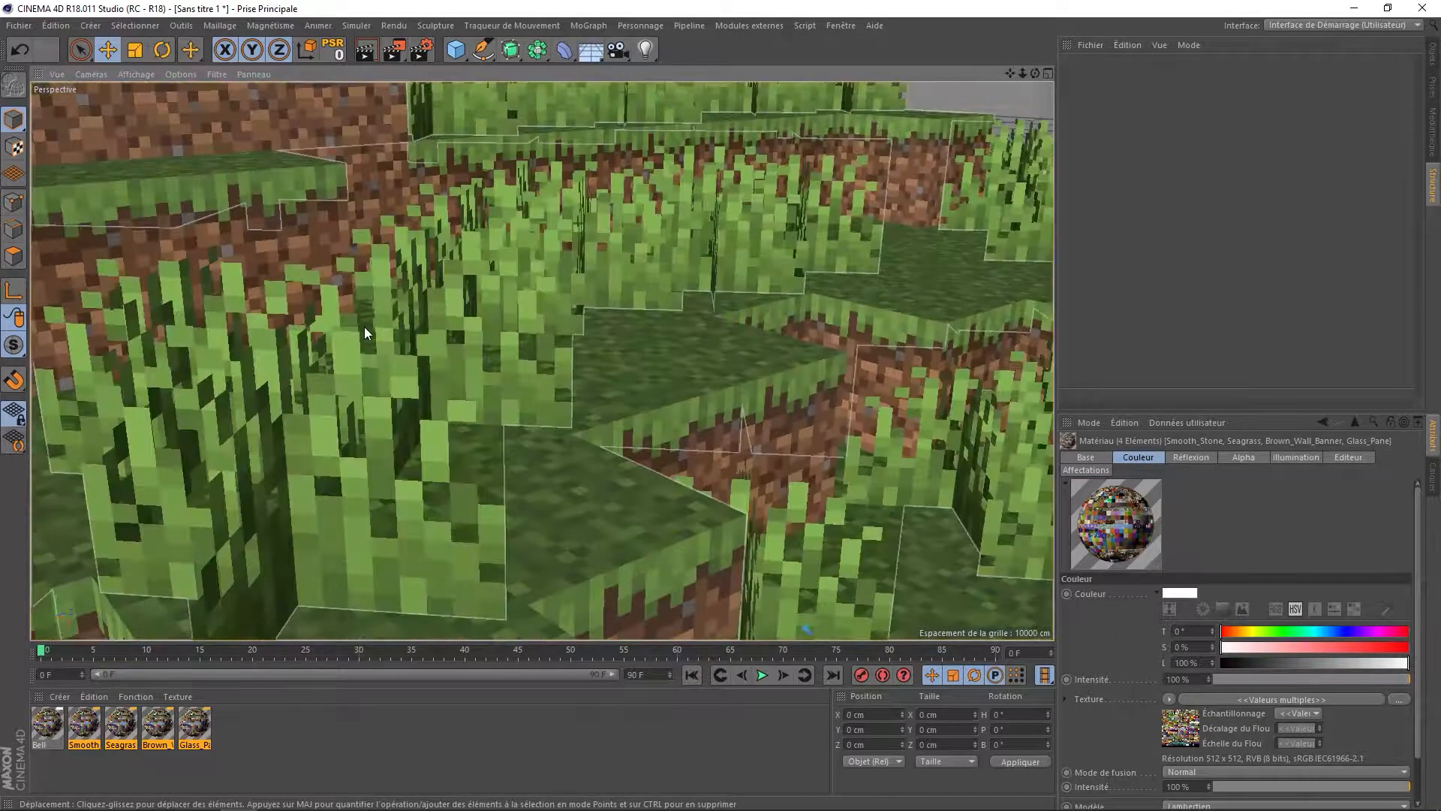
Select all five materials and adjust the sampling of their color textures together
{"action": "left_click_drag", "start_coordinate": [363, 326], "coordinate": [608, 352], "text": "alt"}
{"action": "double_click", "coordinate": [48, 727]}
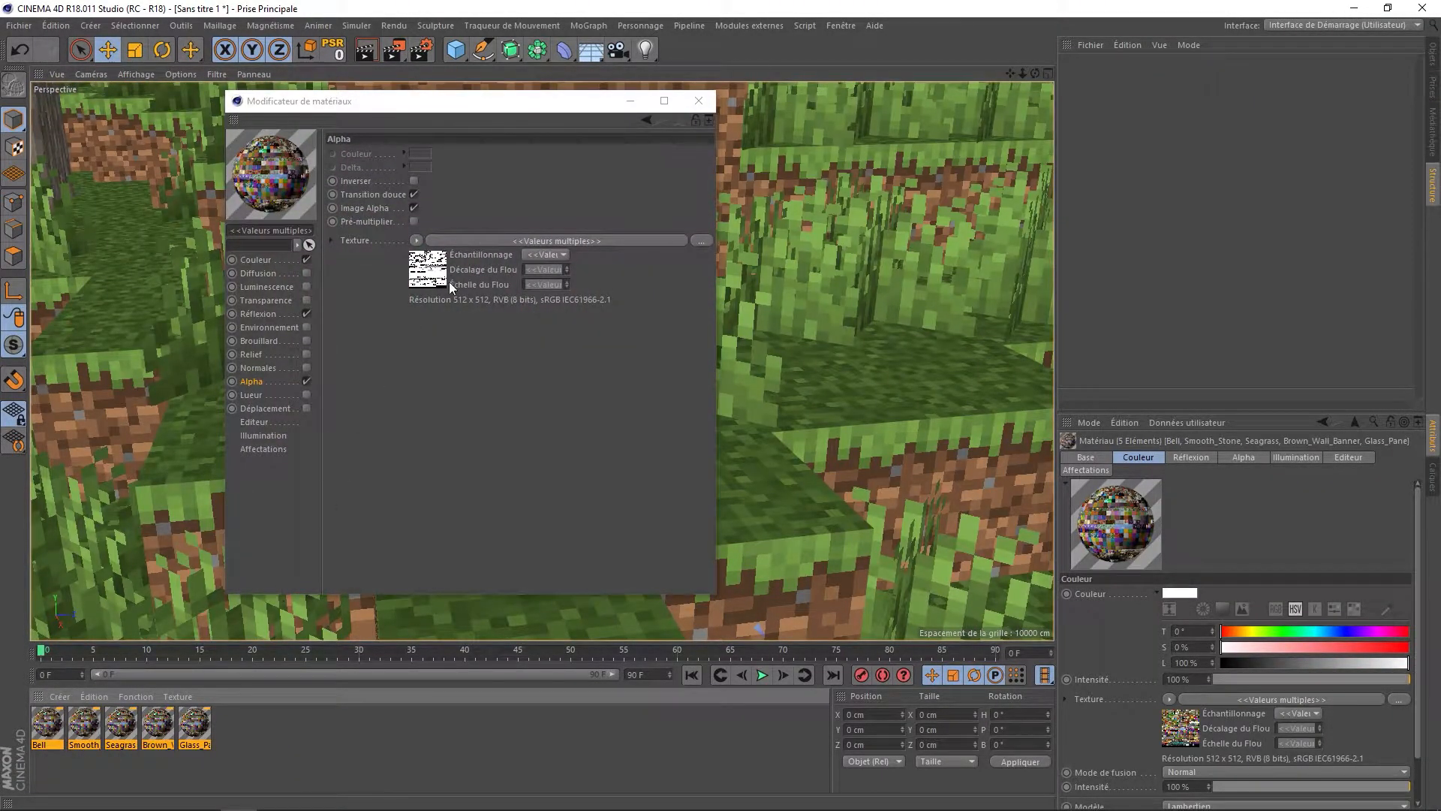
{"action": "left_click", "coordinate": [256, 260]}
{"action": "left_click", "coordinate": [570, 274]}
{"action": "left_click", "coordinate": [592, 338]}
{"action": "left_click", "coordinate": [698, 101]}
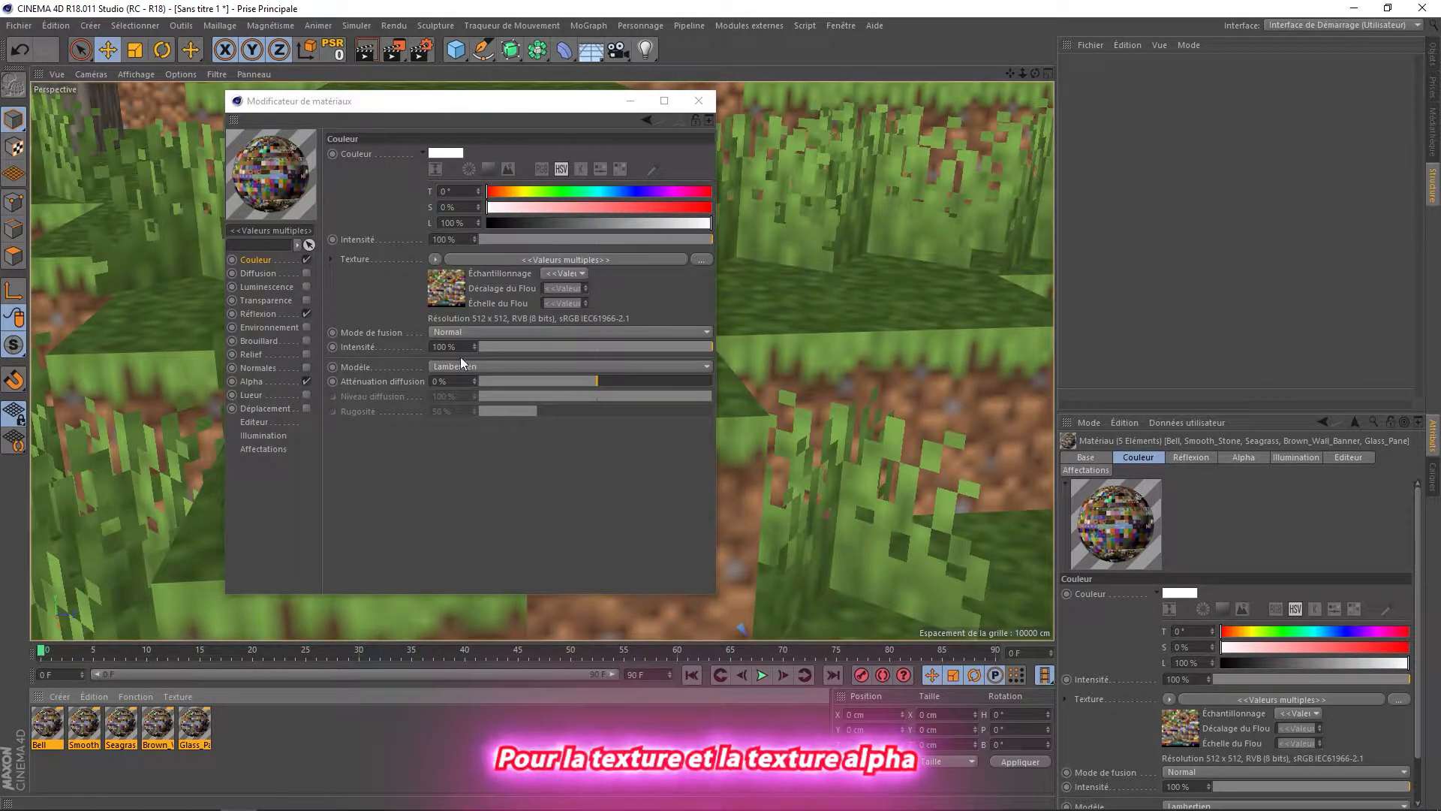
{"action": "left_click", "coordinate": [559, 275]}
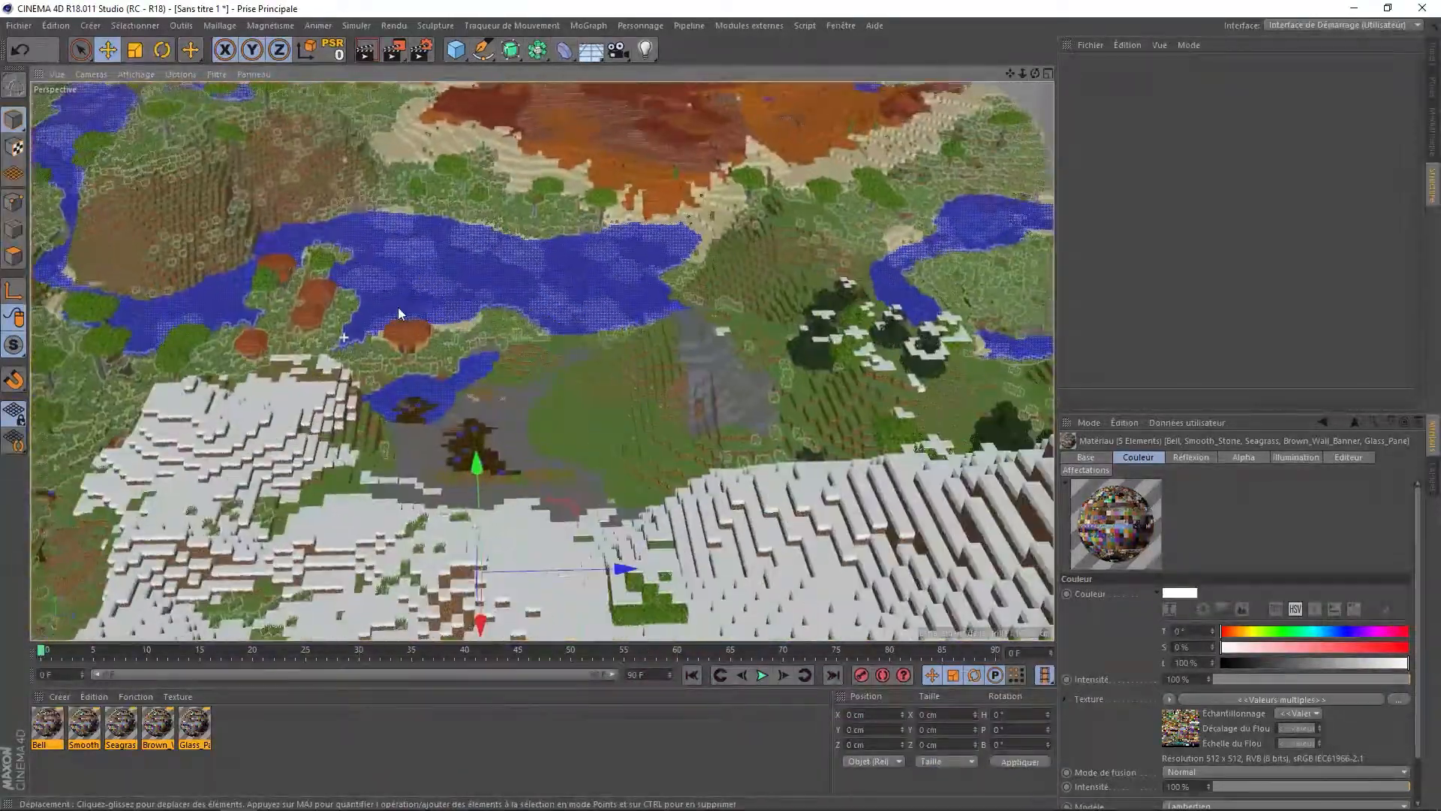
Examine the textured village houses and the surrounding terrain of the imported map up close
{"action": "left_click_drag", "start_coordinate": [397, 308], "coordinate": [187, 318], "text": "alt"}
{"action": "middle_click_drag", "start_coordinate": [188, 318], "coordinate": [534, 325], "text": "alt"}
{"action": "scroll", "coordinate": [534, 325], "scroll_direction": "up", "scroll_amount": 5}
{"action": "left_click_drag", "start_coordinate": [530, 278], "coordinate": [445, 287], "text": "alt"}
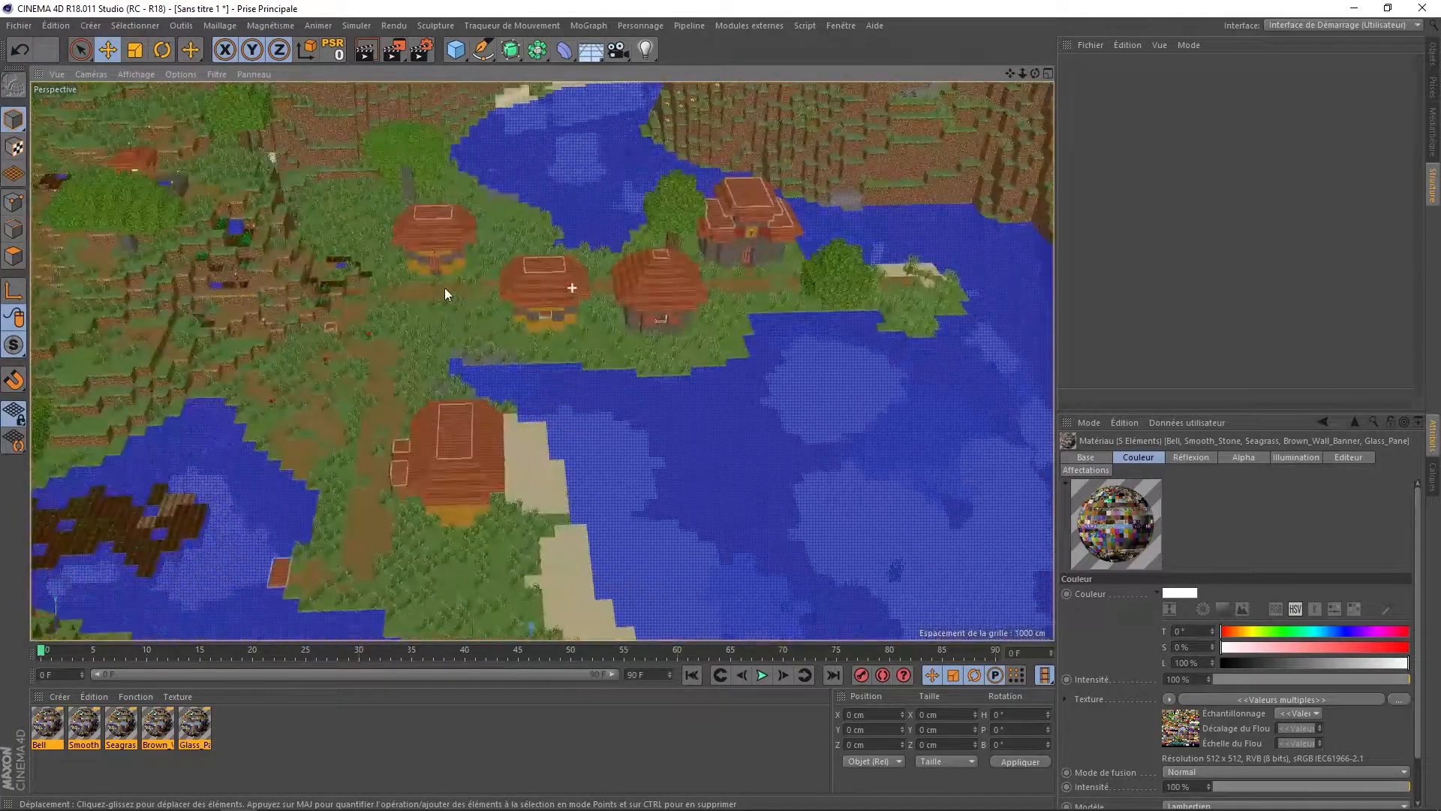
{"action": "right_click_drag", "start_coordinate": [499, 296], "coordinate": [567, 256], "text": "alt"}
{"action": "left_click_drag", "start_coordinate": [440, 290], "coordinate": [413, 263], "text": "alt"}
{"action": "middle_click_drag", "start_coordinate": [413, 263], "coordinate": [642, 300], "text": "alt"}
{"action": "left_click_drag", "start_coordinate": [642, 302], "coordinate": [473, 354], "text": "alt"}
Merge the character rig file into the current scene and show the object list
{"action": "left_click", "coordinate": [19, 25]}
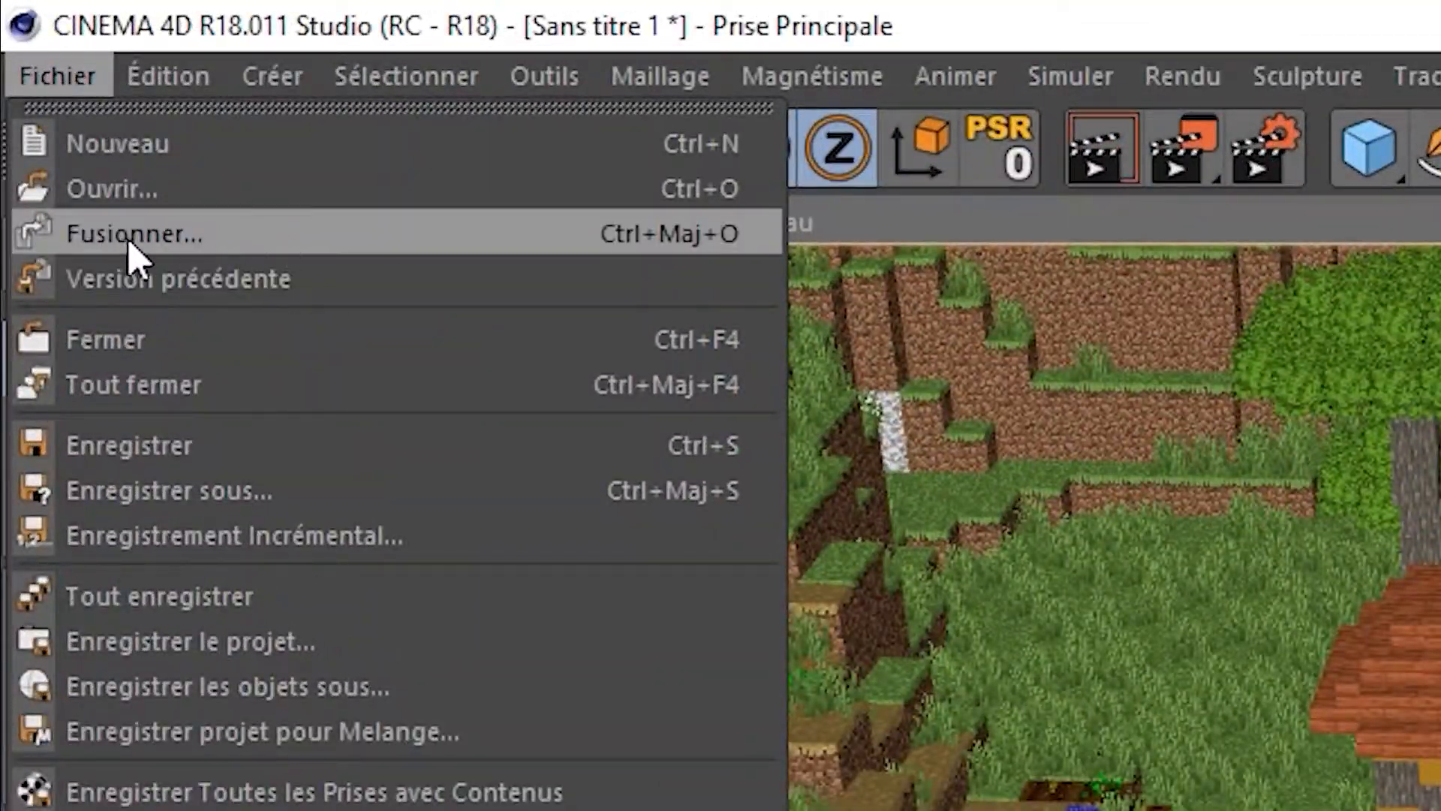
{"action": "left_click", "coordinate": [145, 242]}
{"action": "left_click", "coordinate": [73, 291]}
{"action": "double_click", "coordinate": [824, 151]}
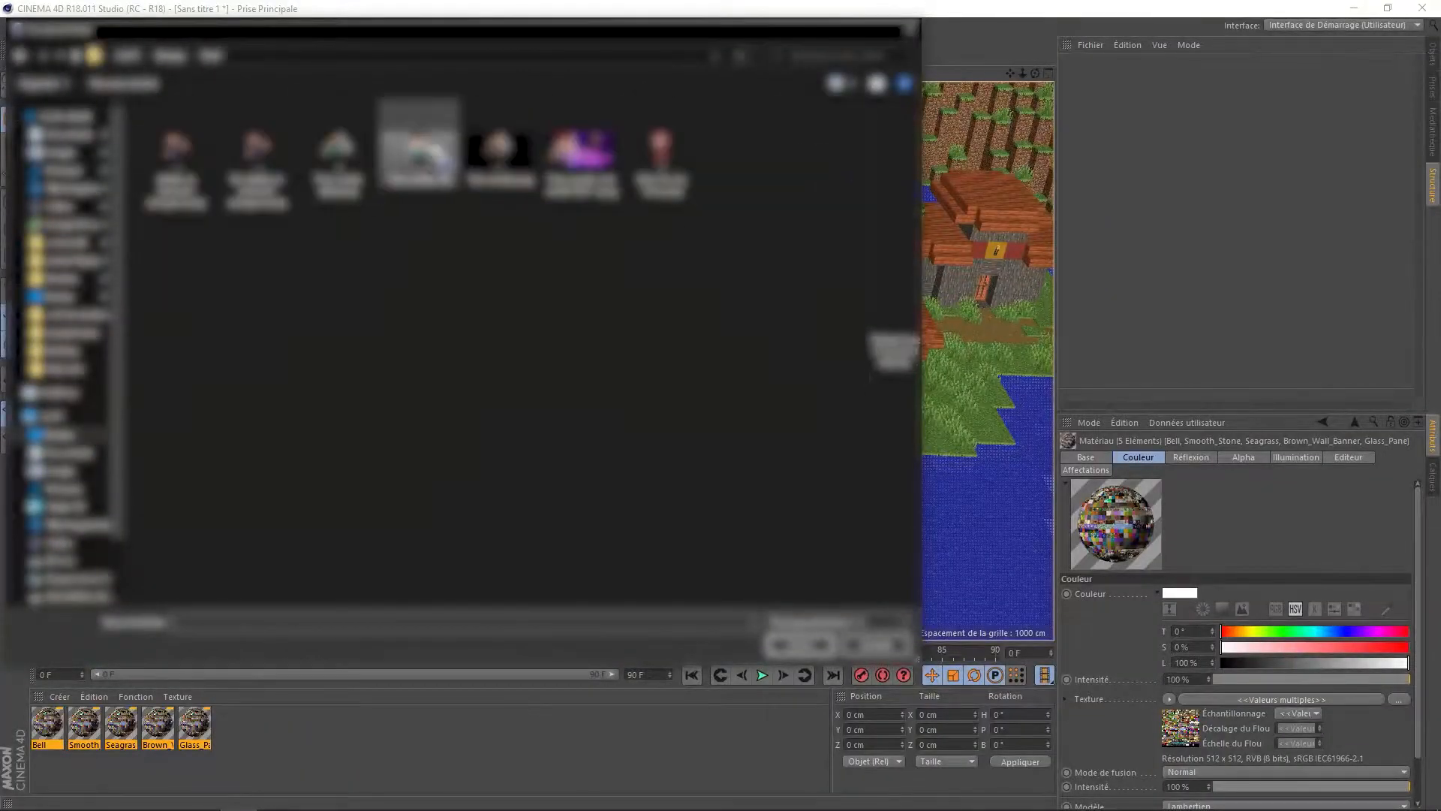
{"action": "double_click", "coordinate": [339, 153]}
{"action": "left_click", "coordinate": [1434, 56]}
Delete the extra objects merged along with the character and select the C.B.Tuto-U rig
{"action": "left_click", "coordinate": [1100, 64]}
{"action": "key", "text": "Delete"}
{"action": "left_click", "coordinate": [1096, 65]}
{"action": "key", "text": "Delete"}
{"action": "left_click", "coordinate": [1097, 65]}
Move the C.B.Tuto-U rig onto the village path between the red-roofed houses
{"action": "scroll", "coordinate": [429, 527], "scroll_direction": "down", "scroll_amount": 10}
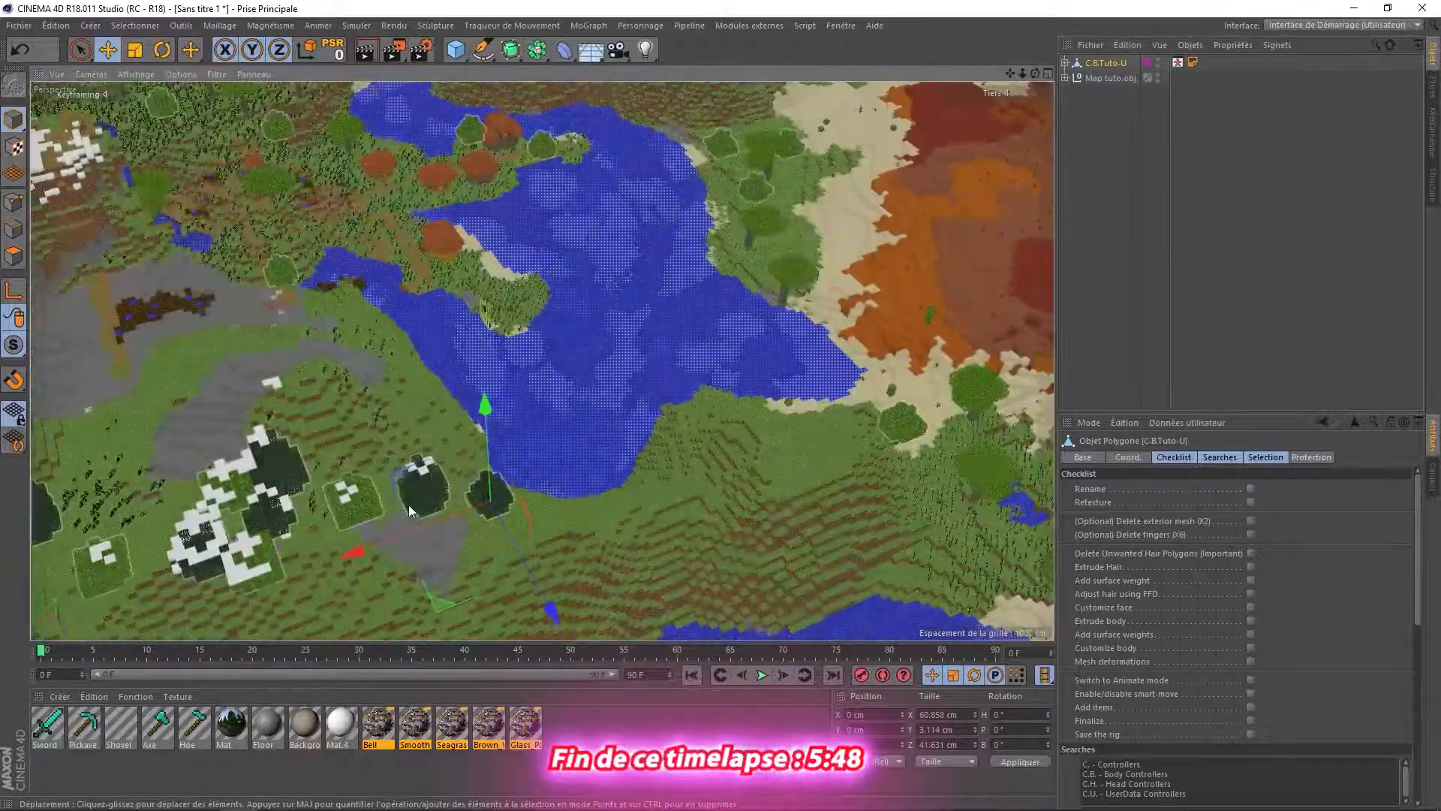
{"action": "scroll", "coordinate": [424, 163], "scroll_direction": "up", "scroll_amount": 10}
{"action": "left_click_drag", "start_coordinate": [345, 153], "coordinate": [505, 396], "text": "alt"}
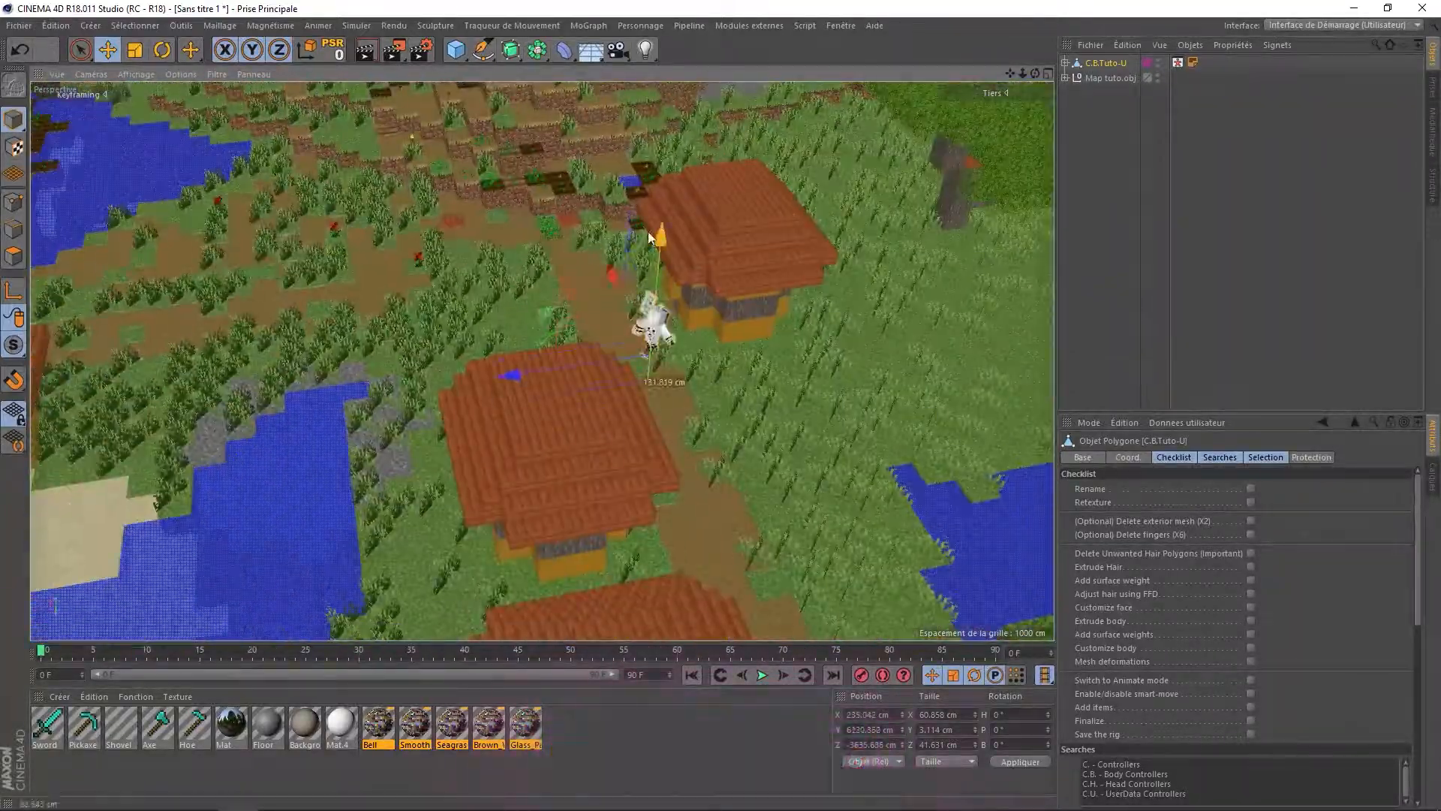
{"action": "scroll", "coordinate": [609, 459], "scroll_direction": "up", "scroll_amount": 5}
{"action": "scroll", "coordinate": [610, 455], "scroll_direction": "down", "scroll_amount": 6}
{"action": "left_click_drag", "start_coordinate": [610, 455], "coordinate": [552, 256], "text": "alt"}
Add a camera to the scene
{"action": "left_click", "coordinate": [619, 49]}
{"action": "left_click", "coordinate": [1164, 63]}
{"action": "left_click", "coordinate": [1342, 520]}
{"action": "left_click", "coordinate": [1336, 536]}
{"action": "scroll", "coordinate": [660, 331], "scroll_direction": "up", "scroll_amount": 10}
{"action": "scroll", "coordinate": [578, 421], "scroll_direction": "up", "scroll_amount": 5}
Zero the rig's X and Z position, and reposition it on the village path at X 660, Y 6300, Z -3560 cm
{"action": "left_click", "coordinate": [568, 426]}
{"action": "left_click_drag", "start_coordinate": [502, 151], "coordinate": [673, 412]}
{"action": "double_click", "coordinate": [866, 715]}
{"action": "type", "text": "0"}
{"action": "double_click", "coordinate": [871, 745]}
{"action": "type", "text": "0"}
{"action": "key", "text": "Return"}
{"action": "scroll", "coordinate": [676, 360], "scroll_direction": "down", "scroll_amount": 10}
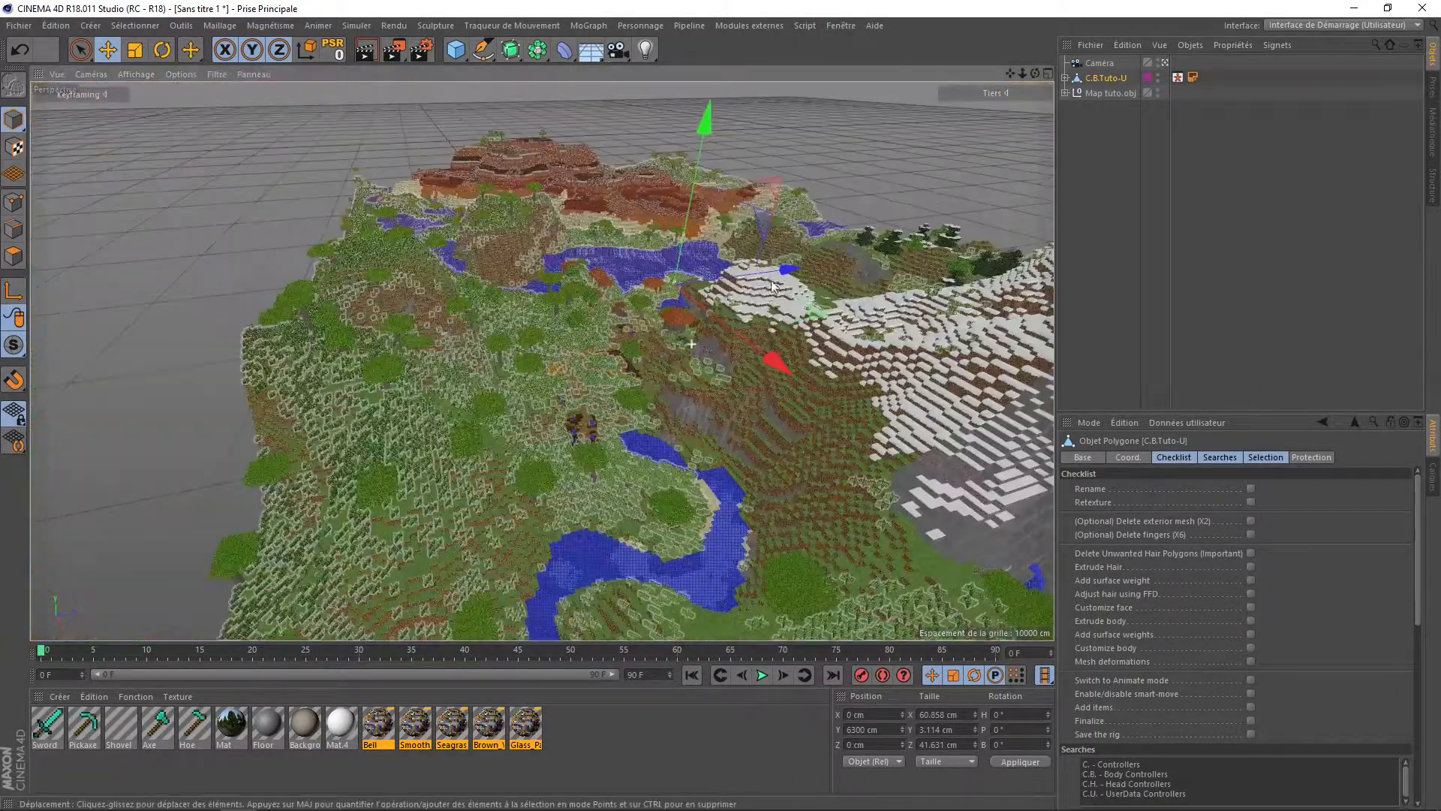
{"action": "left_click_drag", "start_coordinate": [676, 300], "coordinate": [783, 376], "text": "alt"}
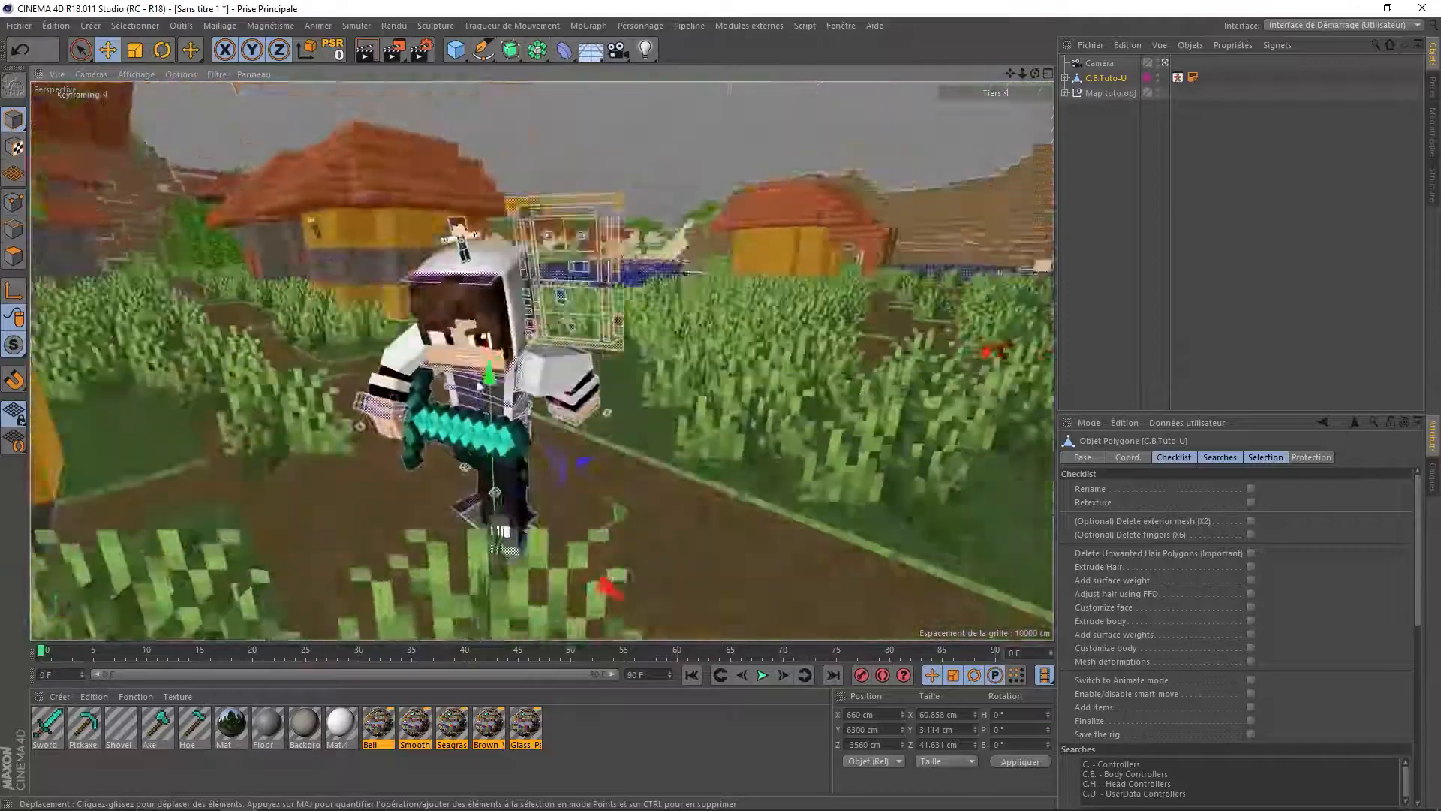
Select the right hand's Little, Ring, Middle and Index finger controllers with the selection brush and reset their PSR
{"action": "left_click", "coordinate": [1065, 77]}
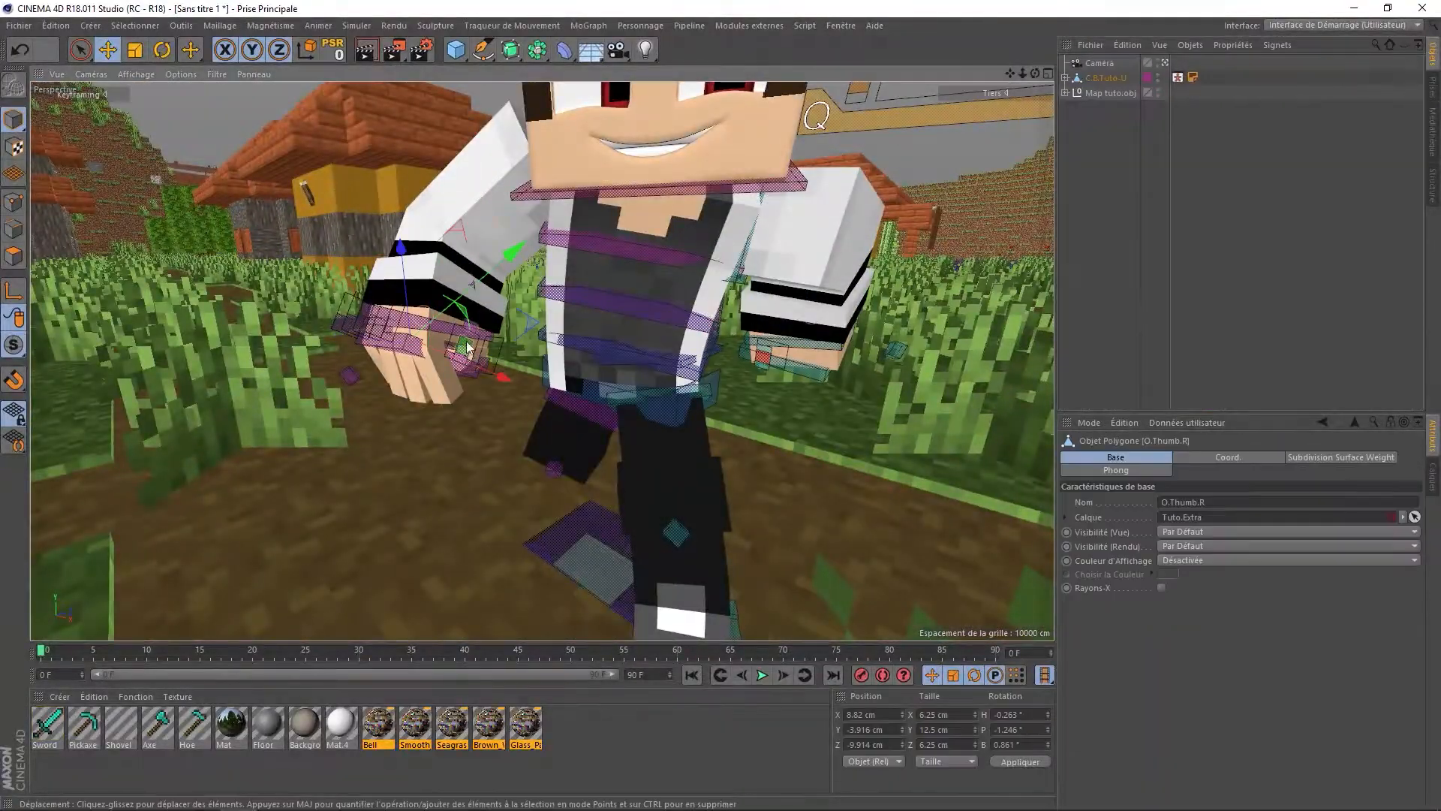
{"action": "scroll", "coordinate": [525, 360], "scroll_direction": "up", "scroll_amount": 5}
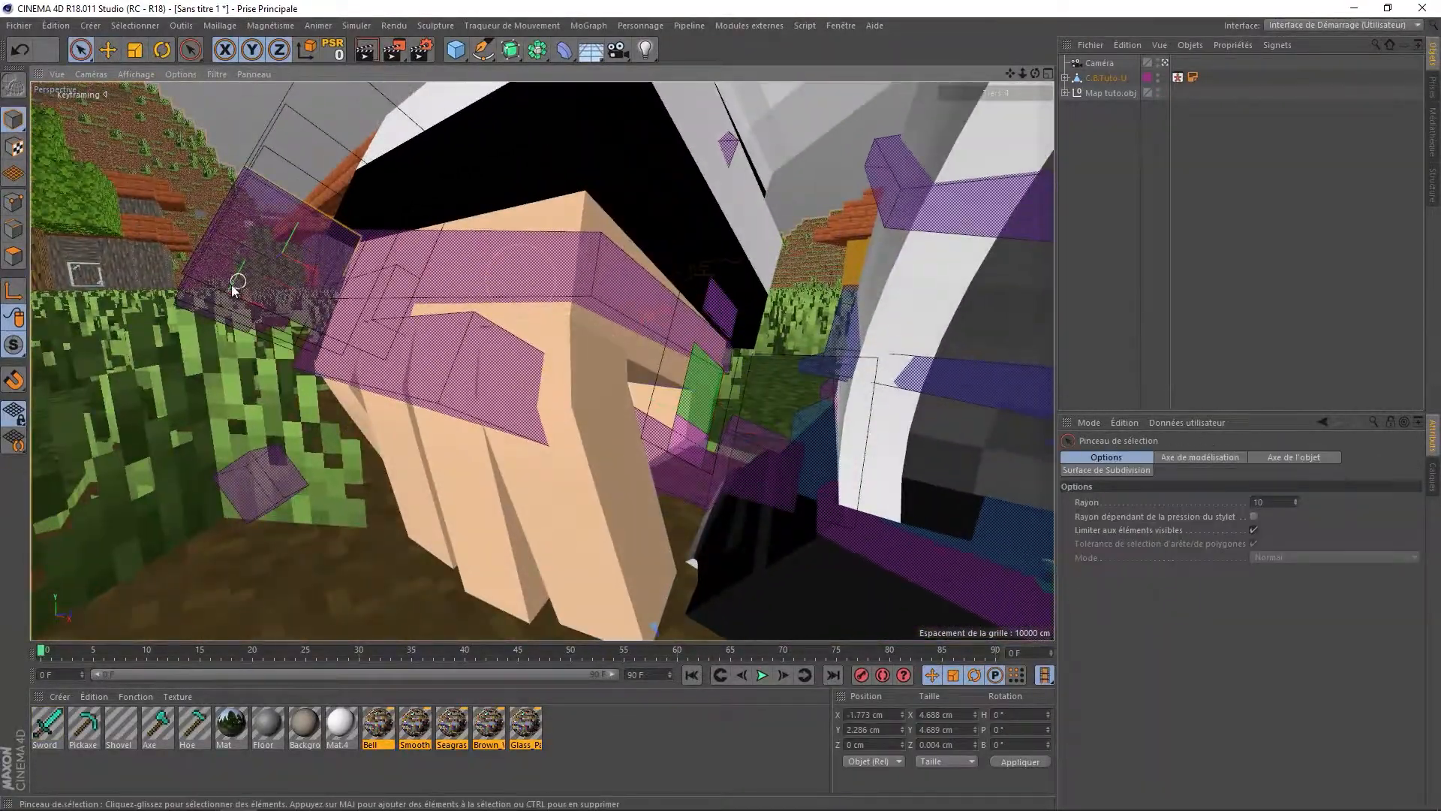
{"action": "scroll", "coordinate": [526, 360], "scroll_direction": "down", "scroll_amount": 10}
{"action": "left_click_drag", "start_coordinate": [261, 296], "coordinate": [672, 295], "text": "alt"}
{"action": "scroll", "coordinate": [671, 296], "scroll_direction": "up", "scroll_amount": 10}
{"action": "left_click", "coordinate": [481, 443]}
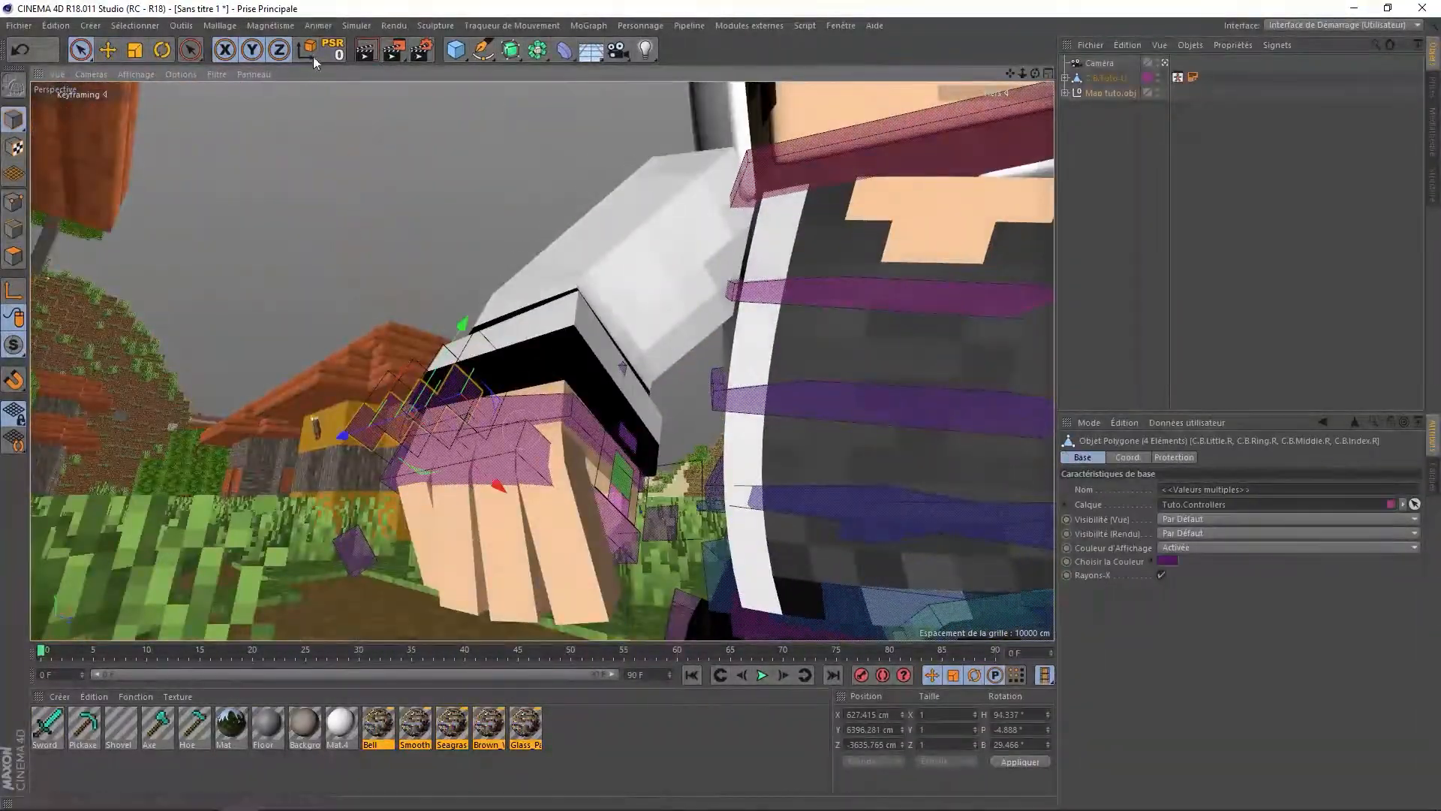
{"action": "left_click_drag", "start_coordinate": [481, 420], "coordinate": [638, 435], "text": "alt"}
Select the right and left arm goal and wrist controllers together and reset their PSR
{"action": "left_click", "coordinate": [611, 473]}
{"action": "left_click_drag", "start_coordinate": [611, 473], "coordinate": [710, 432]}
{"action": "scroll", "coordinate": [717, 376], "scroll_direction": "down", "scroll_amount": 5}
{"action": "left_click_drag", "start_coordinate": [724, 342], "coordinate": [771, 431], "text": "alt"}
{"action": "left_click", "coordinate": [795, 427]}
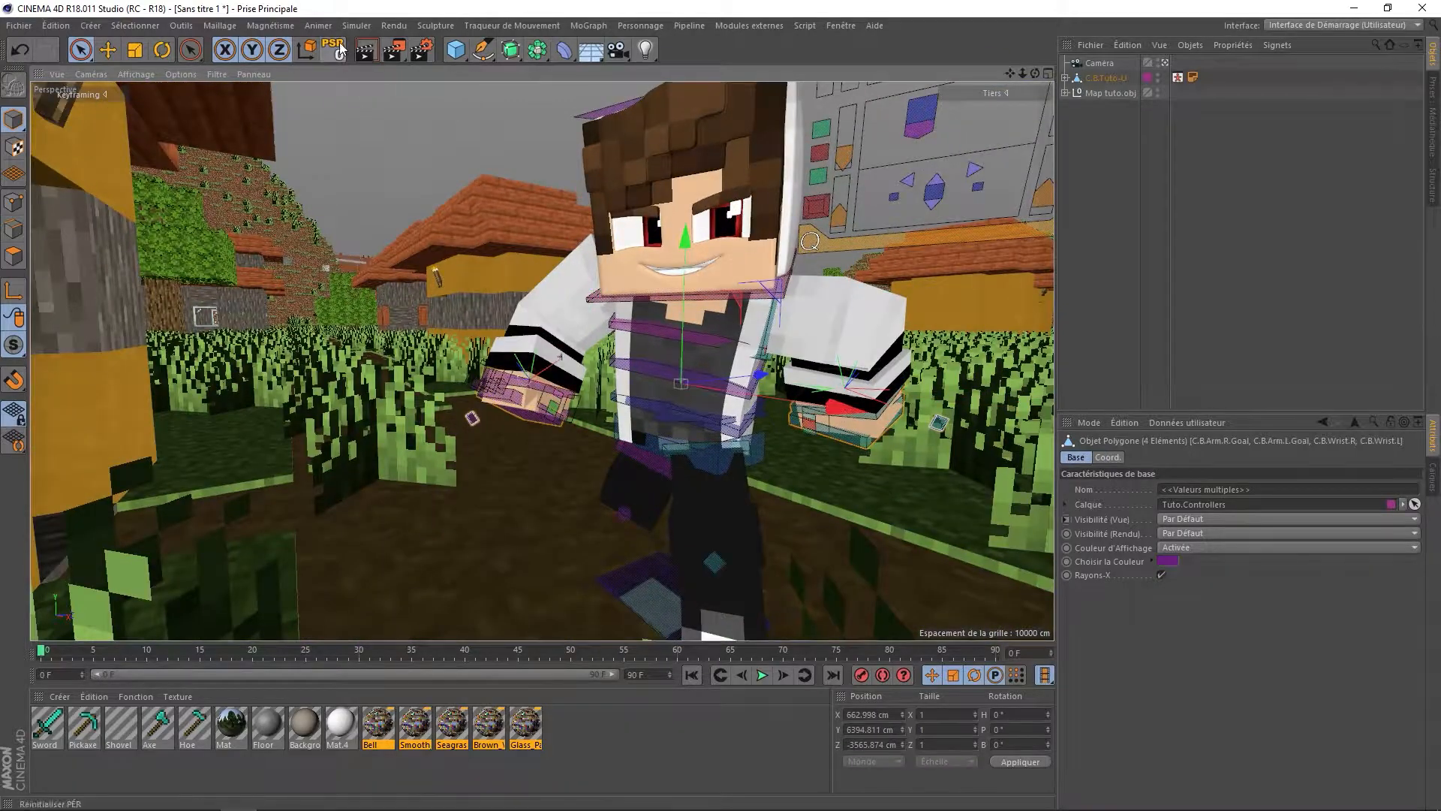
{"action": "left_click", "coordinate": [342, 49]}
Select the rig's leg and foot controllers and reset their PSR to straighten the legs
{"action": "left_click", "coordinate": [705, 450]}
{"action": "left_click_drag", "start_coordinate": [305, 311], "coordinate": [681, 352], "text": "alt"}
{"action": "scroll", "coordinate": [681, 351], "scroll_direction": "down", "scroll_amount": 5}
{"action": "left_click_drag", "start_coordinate": [595, 450], "coordinate": [720, 458]}
{"action": "left_click", "coordinate": [341, 49]}
Select the C.B.Main and neighbouring torso controllers and reset their PSR
{"action": "scroll", "coordinate": [645, 360], "scroll_direction": "up", "scroll_amount": 5}
{"action": "left_click", "coordinate": [661, 256]}
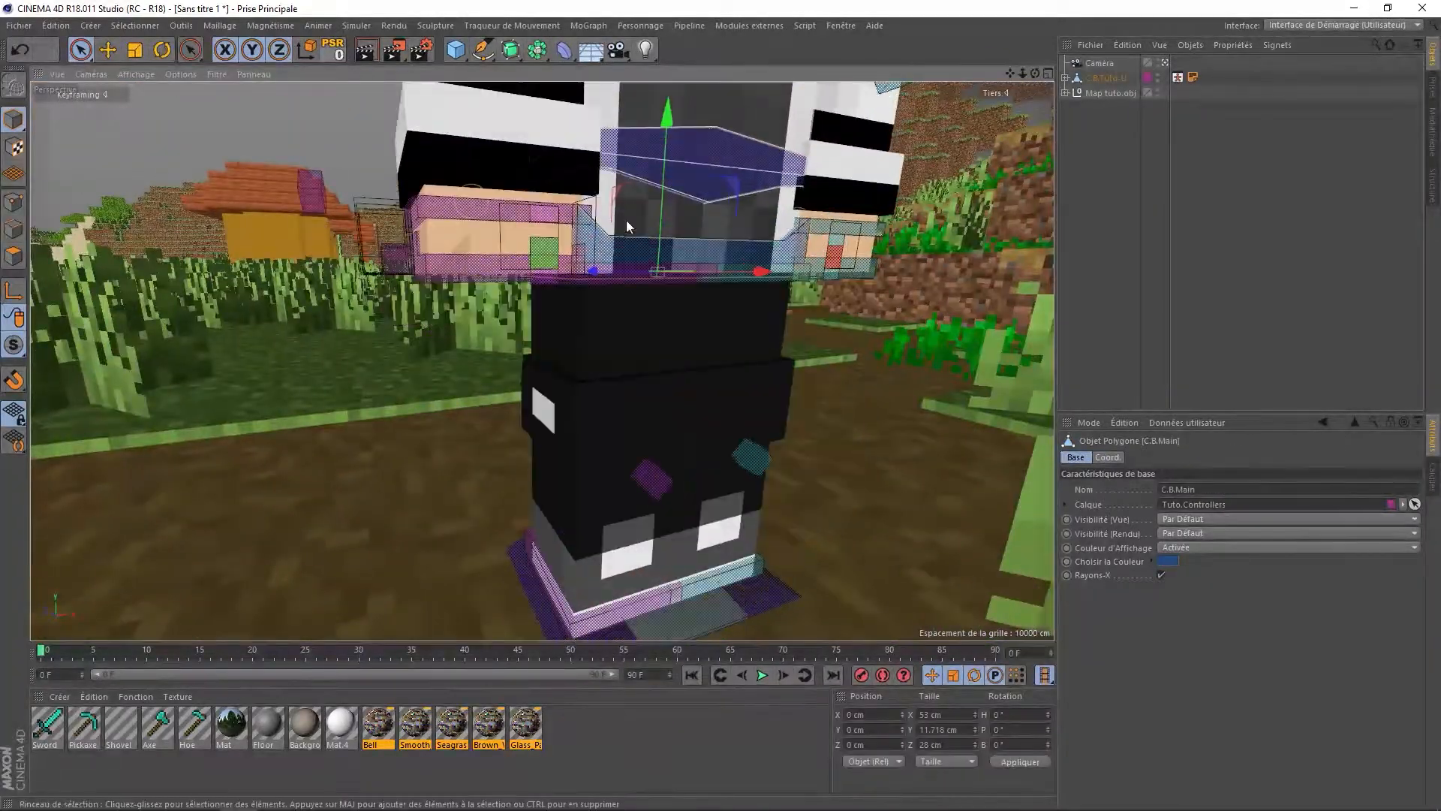
{"action": "left_click_drag", "start_coordinate": [602, 223], "coordinate": [593, 405], "text": "alt"}
{"action": "left_click_drag", "start_coordinate": [608, 409], "coordinate": [584, 389]}
{"action": "left_click", "coordinate": [334, 49]}
Reset the PSR of the rig's remaining posed controllers to bring the character to its neutral pose
{"action": "scroll", "coordinate": [583, 360], "scroll_direction": "down", "scroll_amount": 5}
{"action": "scroll", "coordinate": [586, 300], "scroll_direction": "up", "scroll_amount": 5}
{"action": "left_click", "coordinate": [631, 222]}
{"action": "mouse_move", "coordinate": [695, 443]}
{"action": "left_mouse_down"}
{"action": "mouse_move", "coordinate": [631, 437]}
{"action": "mouse_move", "coordinate": [646, 315]}
{"action": "mouse_move", "coordinate": [682, 234]}
{"action": "mouse_move", "coordinate": [354, 460]}
{"action": "left_mouse_up"}
{"action": "left_click", "coordinate": [334, 49]}
{"action": "scroll", "coordinate": [668, 278], "scroll_direction": "down", "scroll_amount": 5}
{"action": "scroll", "coordinate": [451, 338], "scroll_direction": "up", "scroll_amount": 5}
{"action": "left_click", "coordinate": [556, 138]}
Save the project as Tuto monde minecraft.c4d
{"action": "key", "text": "ctrl+s"}
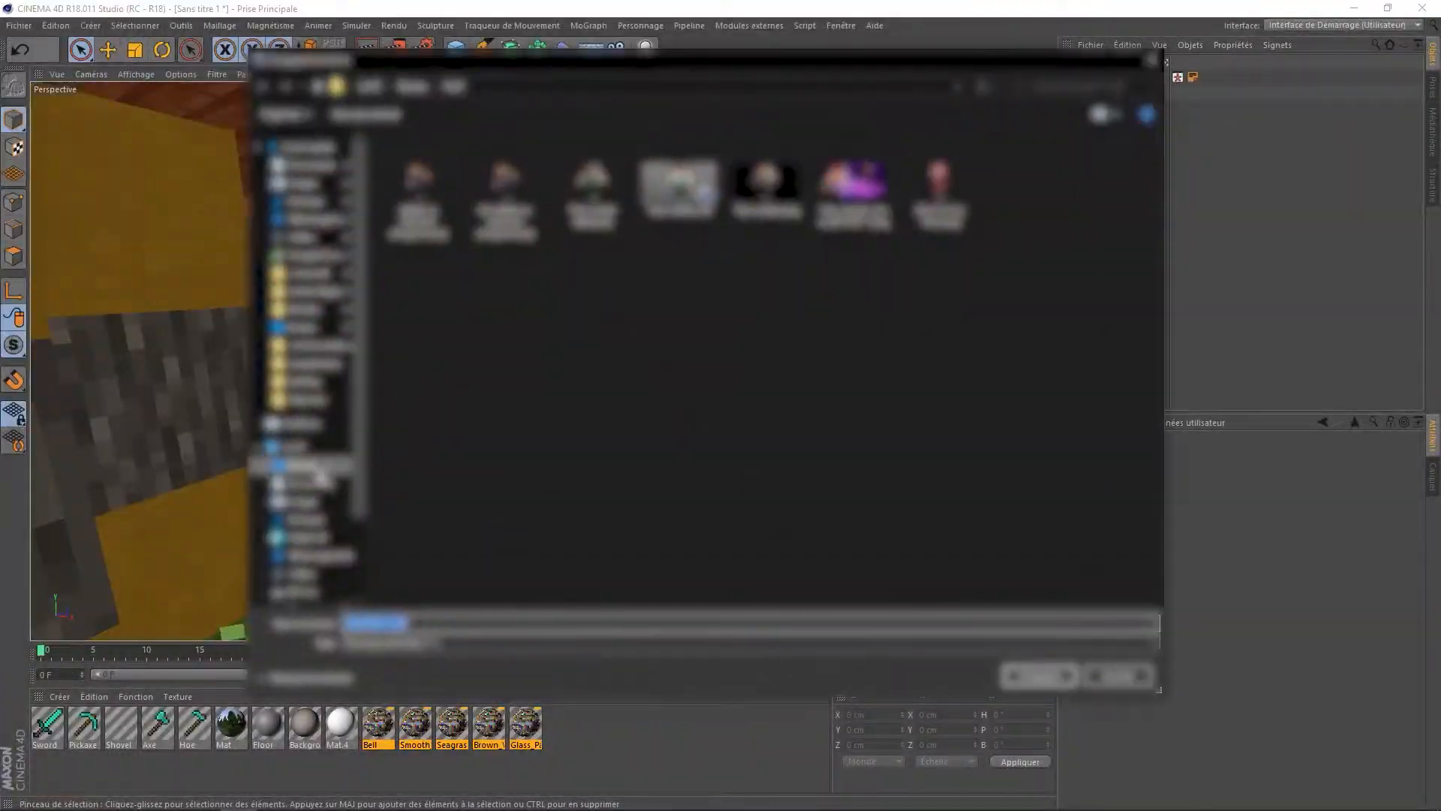
{"action": "left_click", "coordinate": [301, 364]}
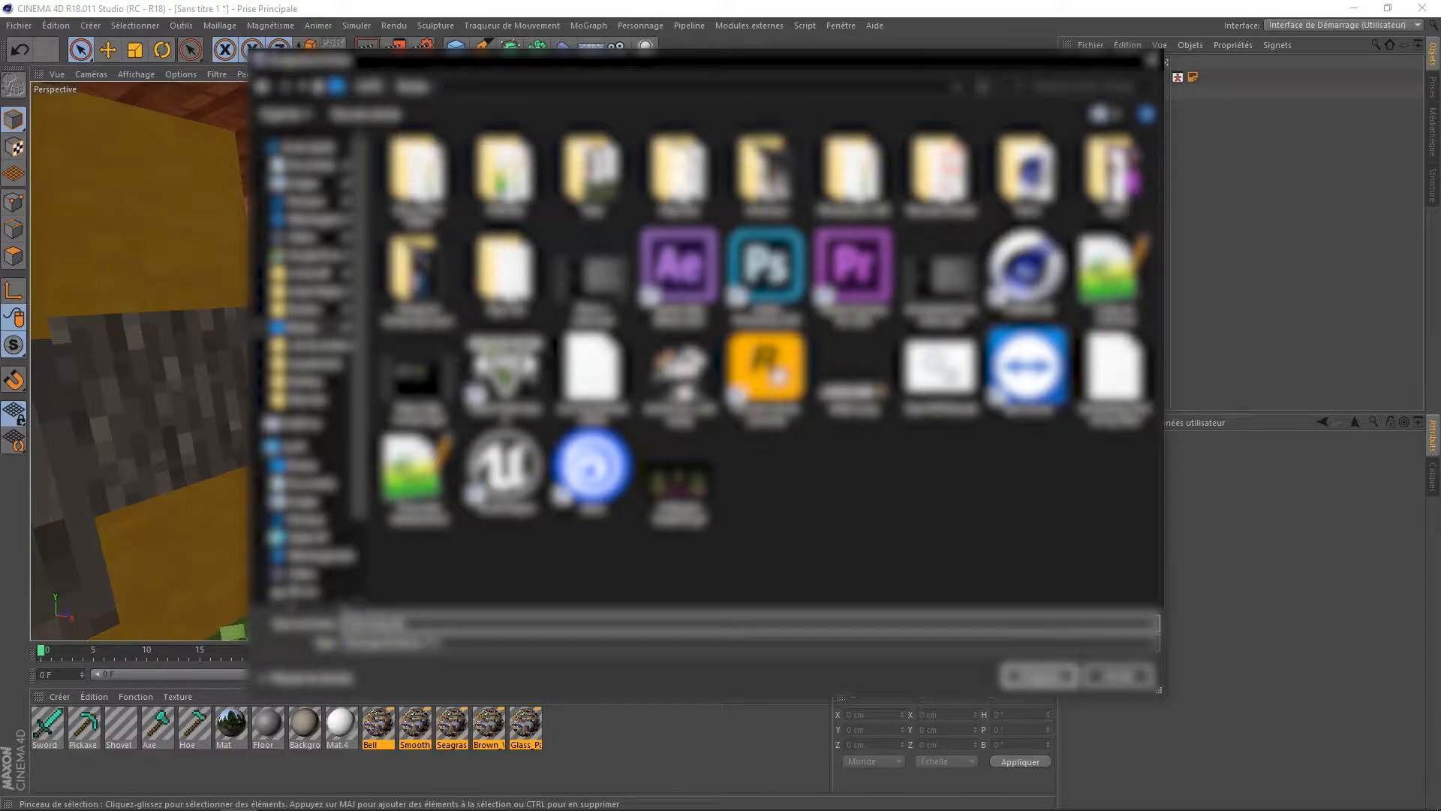
{"action": "key", "text": "Return"}
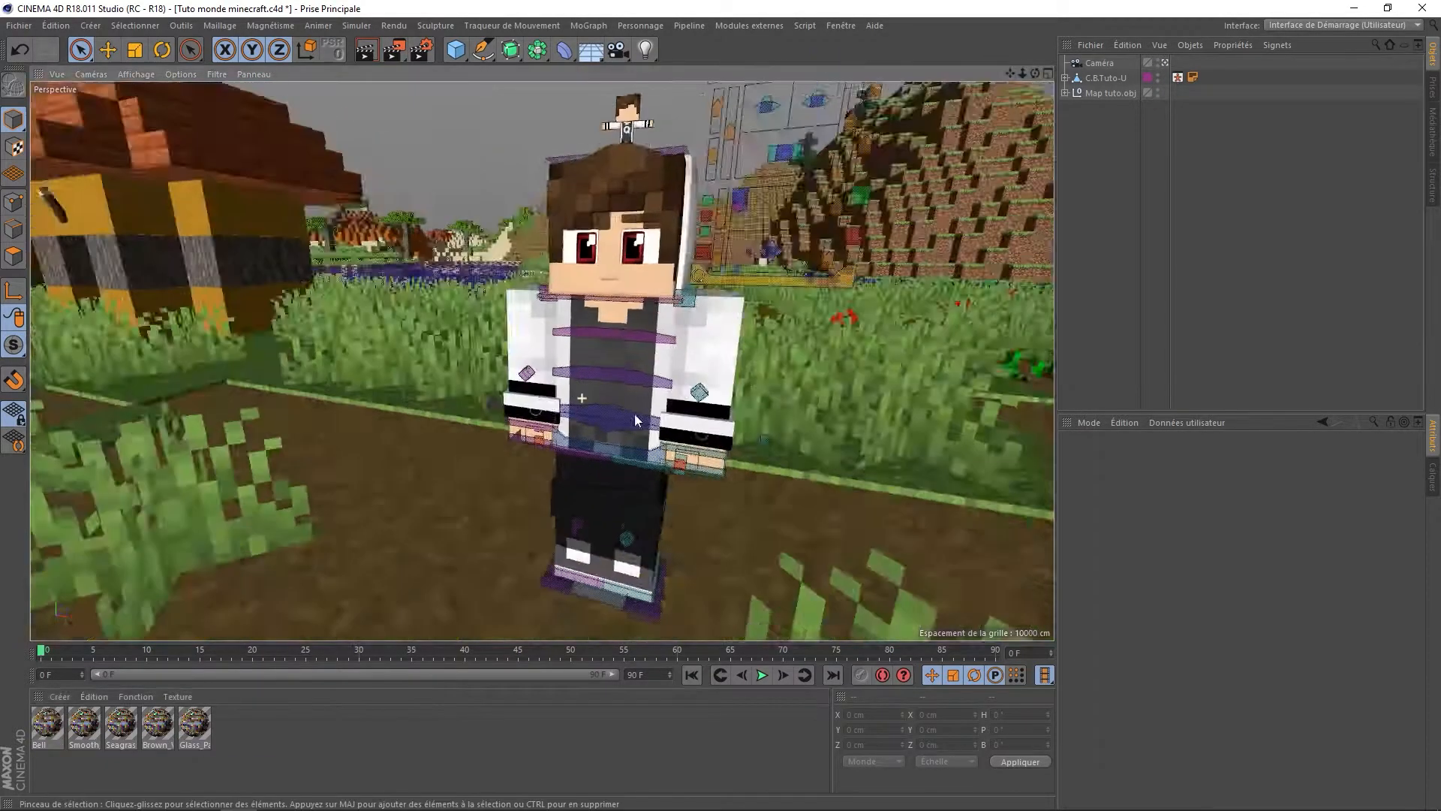
Load the Cape and Glasses accessory presets from the content library into the scene
{"action": "scroll", "coordinate": [570, 443], "scroll_direction": "down", "scroll_amount": 5}
{"action": "left_click_drag", "start_coordinate": [635, 420], "coordinate": [593, 308], "text": "alt"}
{"action": "scroll", "coordinate": [495, 388], "scroll_direction": "up", "scroll_amount": 5}
{"action": "middle_click_drag", "start_coordinate": [593, 307], "coordinate": [526, 363], "text": "alt"}
{"action": "left_click", "coordinate": [1429, 143]}
{"action": "double_click", "coordinate": [1256, 215]}
{"action": "double_click", "coordinate": [1385, 232]}
{"action": "scroll", "coordinate": [1258, 138], "scroll_direction": "down", "scroll_amount": 4}
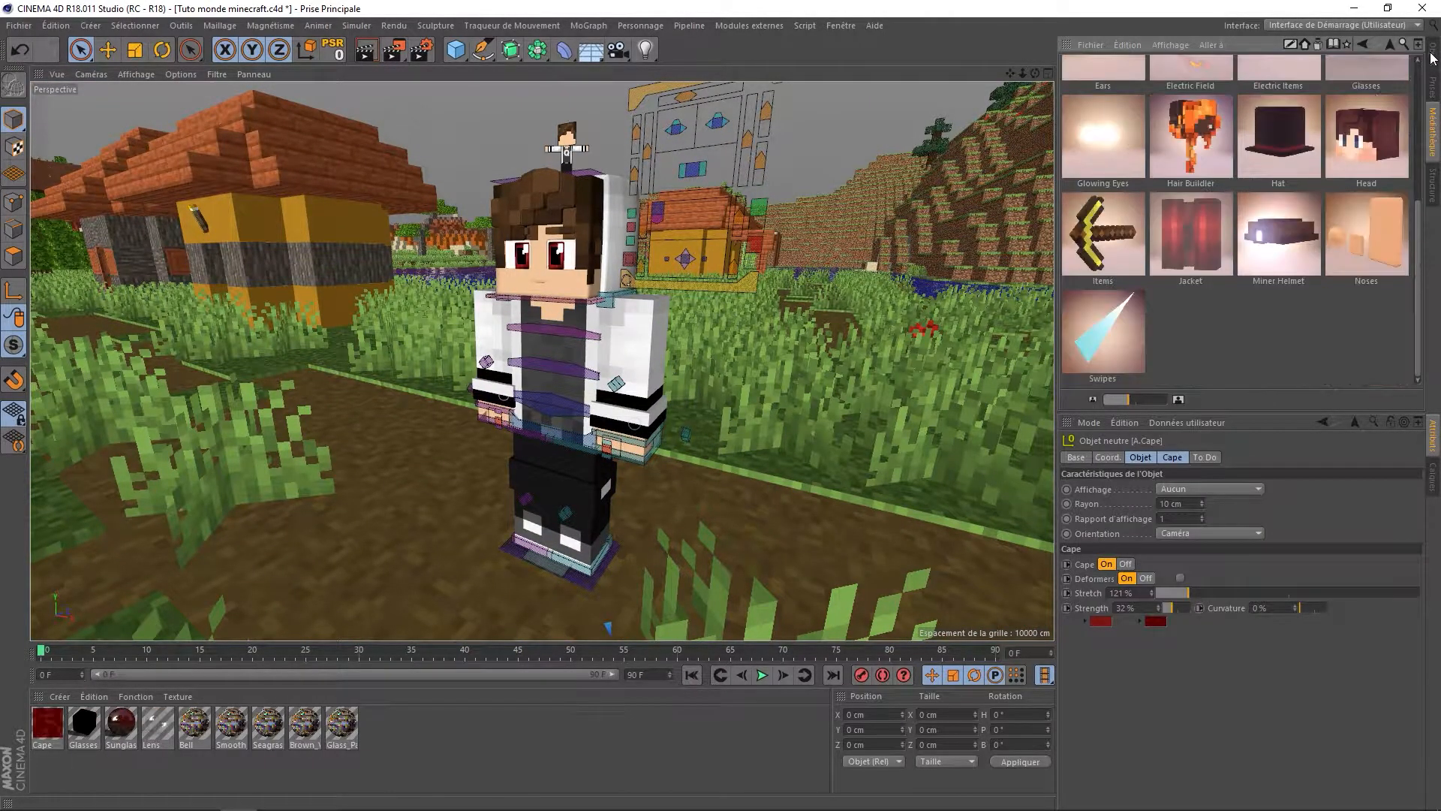
Attach the cape to the rig's A.Body3 null and play the animation to simulate it on the character's back
{"action": "left_click", "coordinate": [1432, 56]}
{"action": "left_click", "coordinate": [1374, 45]}
{"action": "mouse_move", "coordinate": [758, 364]}
{"action": "left_mouse_down", "text": "alt"}
{"action": "mouse_move", "coordinate": [643, 368]}
{"action": "mouse_move", "coordinate": [758, 360]}
{"action": "left_mouse_up", "text": "alt"}
{"action": "left_click_drag", "start_coordinate": [1108, 97], "coordinate": [1144, 307]}
{"action": "left_click_drag", "start_coordinate": [841, 323], "coordinate": [923, 330], "text": "alt"}
{"action": "left_click", "coordinate": [764, 675]}
{"action": "left_click", "coordinate": [691, 675]}
{"action": "left_click_drag", "start_coordinate": [601, 390], "coordinate": [414, 374], "text": "alt"}
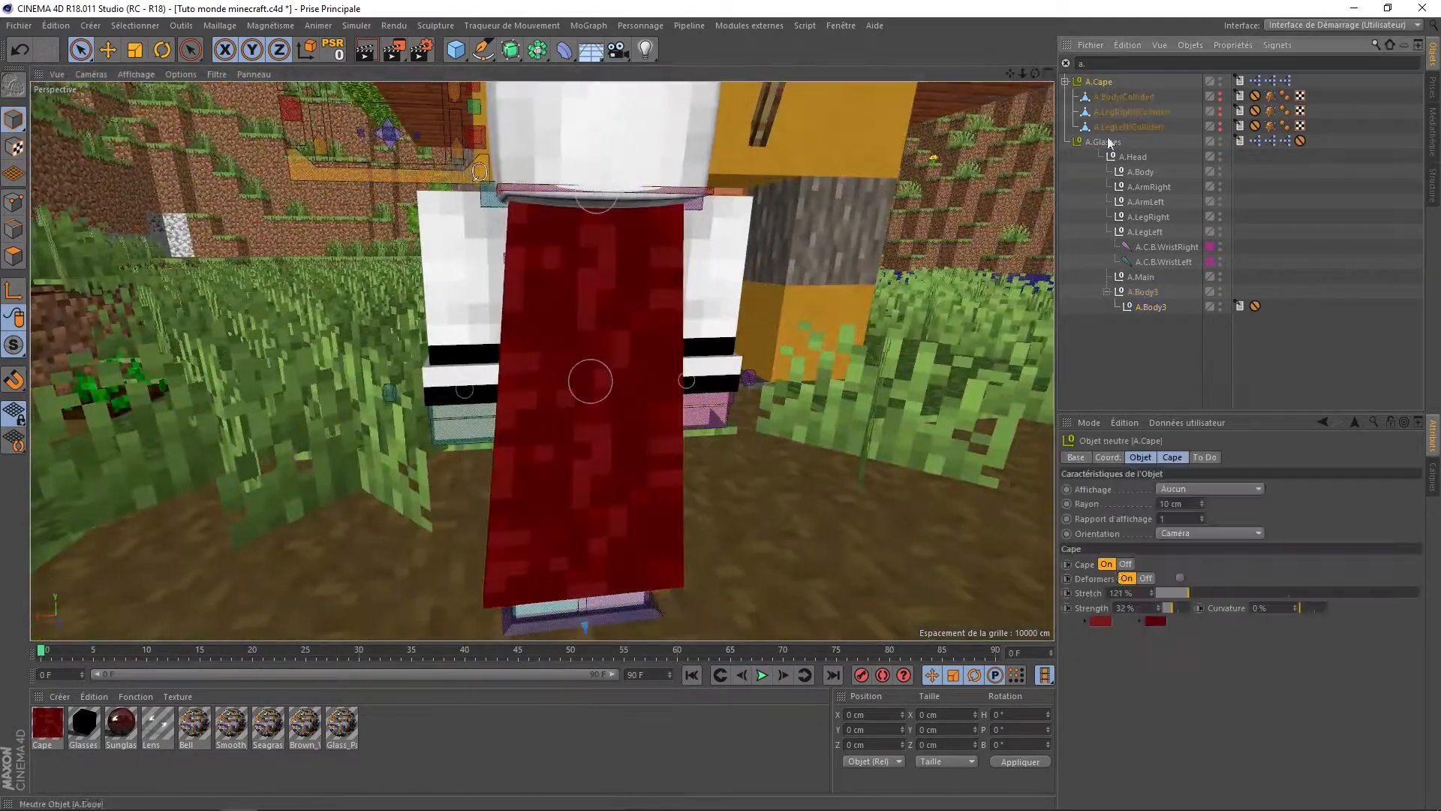
Try orange and brown hues for the cape's two colours
{"action": "left_click", "coordinate": [1060, 620]}
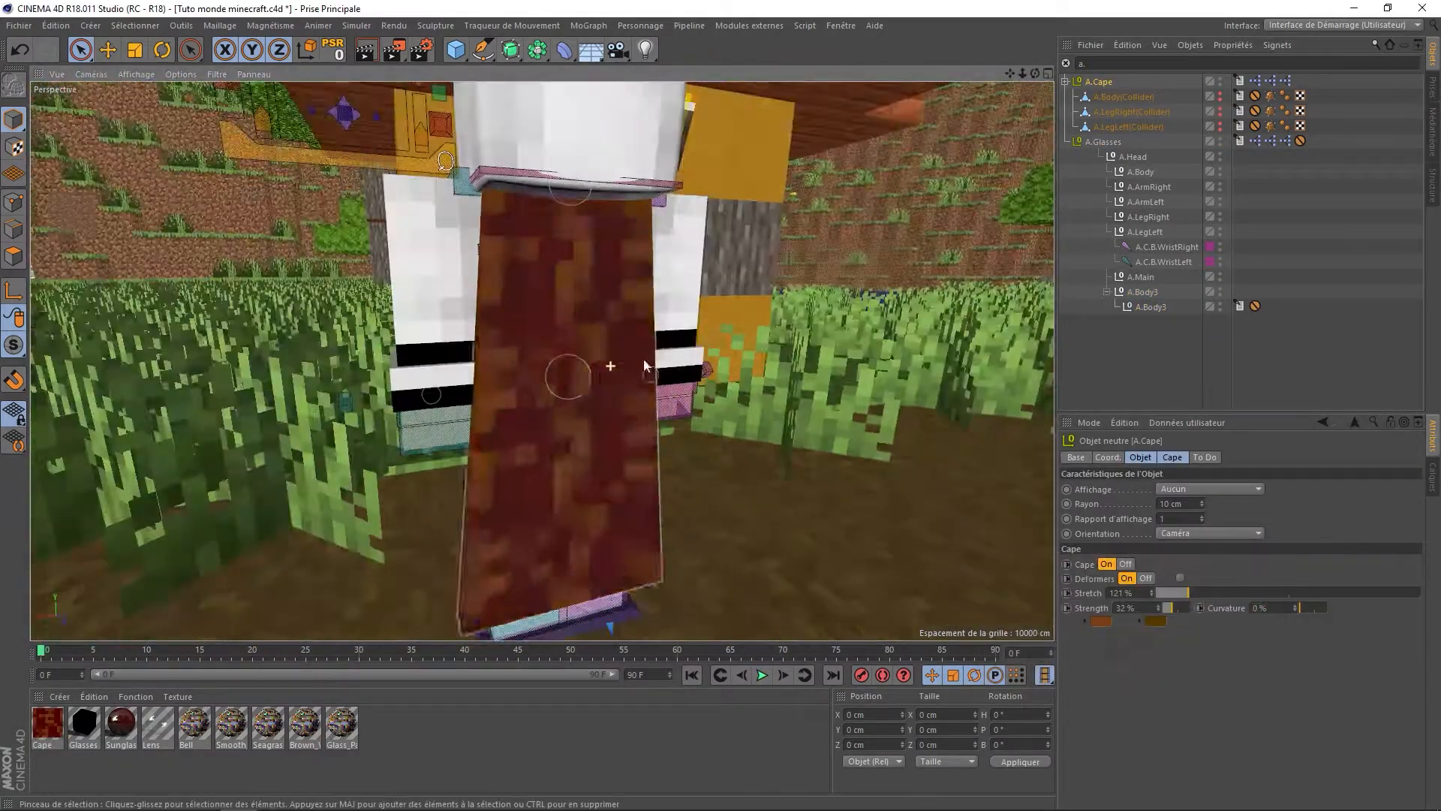
{"action": "left_click", "coordinate": [1156, 620]}
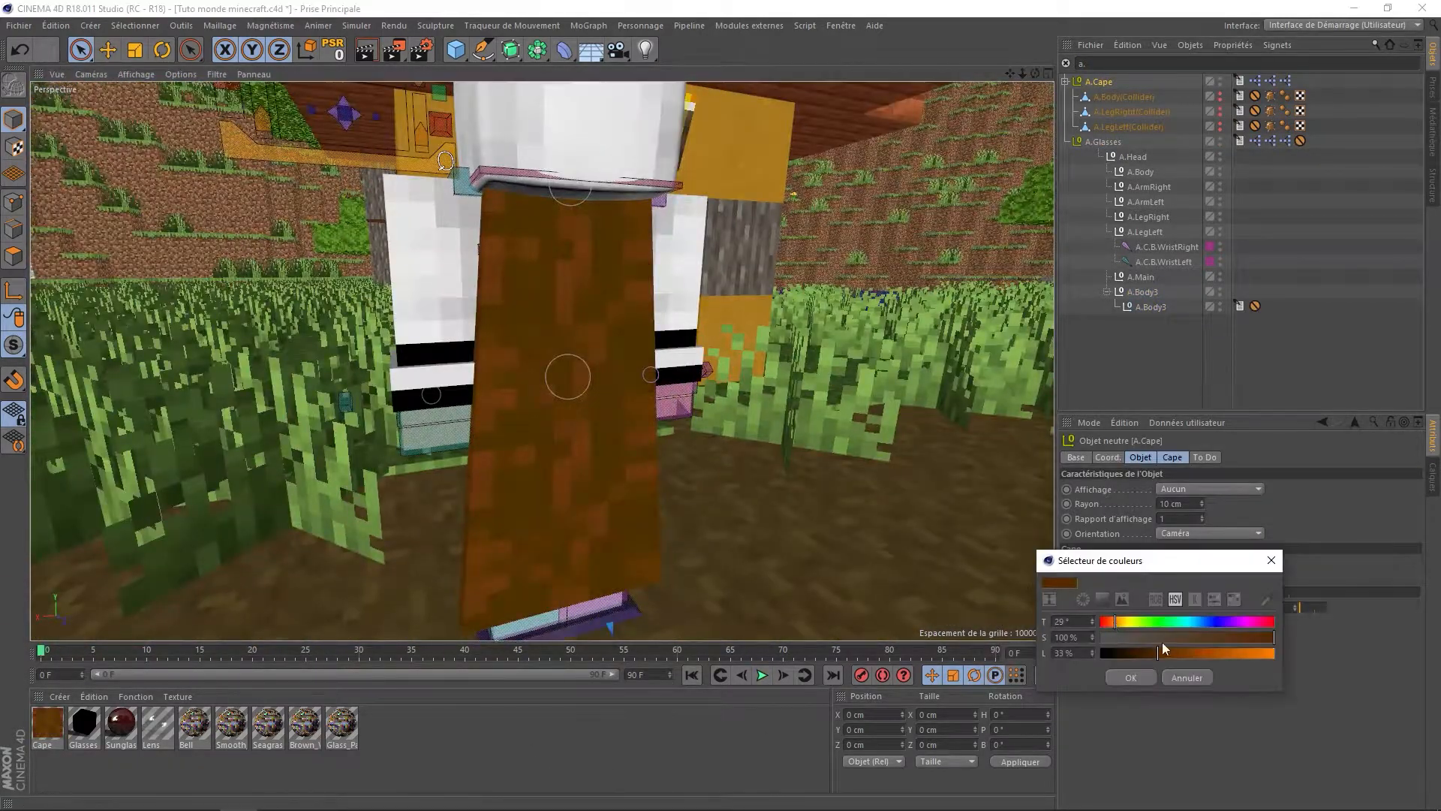
{"action": "left_click", "coordinate": [1180, 624]}
{"action": "left_click_drag", "start_coordinate": [718, 493], "coordinate": [600, 390], "text": "alt"}
Try a yellow second cape colour with hue 61°, saturation 100% and brightness 83%
{"action": "left_click", "coordinate": [1156, 621]}
{"action": "left_click_drag", "start_coordinate": [1172, 650], "coordinate": [1201, 650]}
{"action": "left_click", "coordinate": [1124, 670]}
{"action": "left_click_drag", "start_coordinate": [645, 421], "coordinate": [568, 489], "text": "alt"}
{"action": "left_click", "coordinate": [1153, 621]}
{"action": "left_click_drag", "start_coordinate": [1205, 644], "coordinate": [1169, 645]}
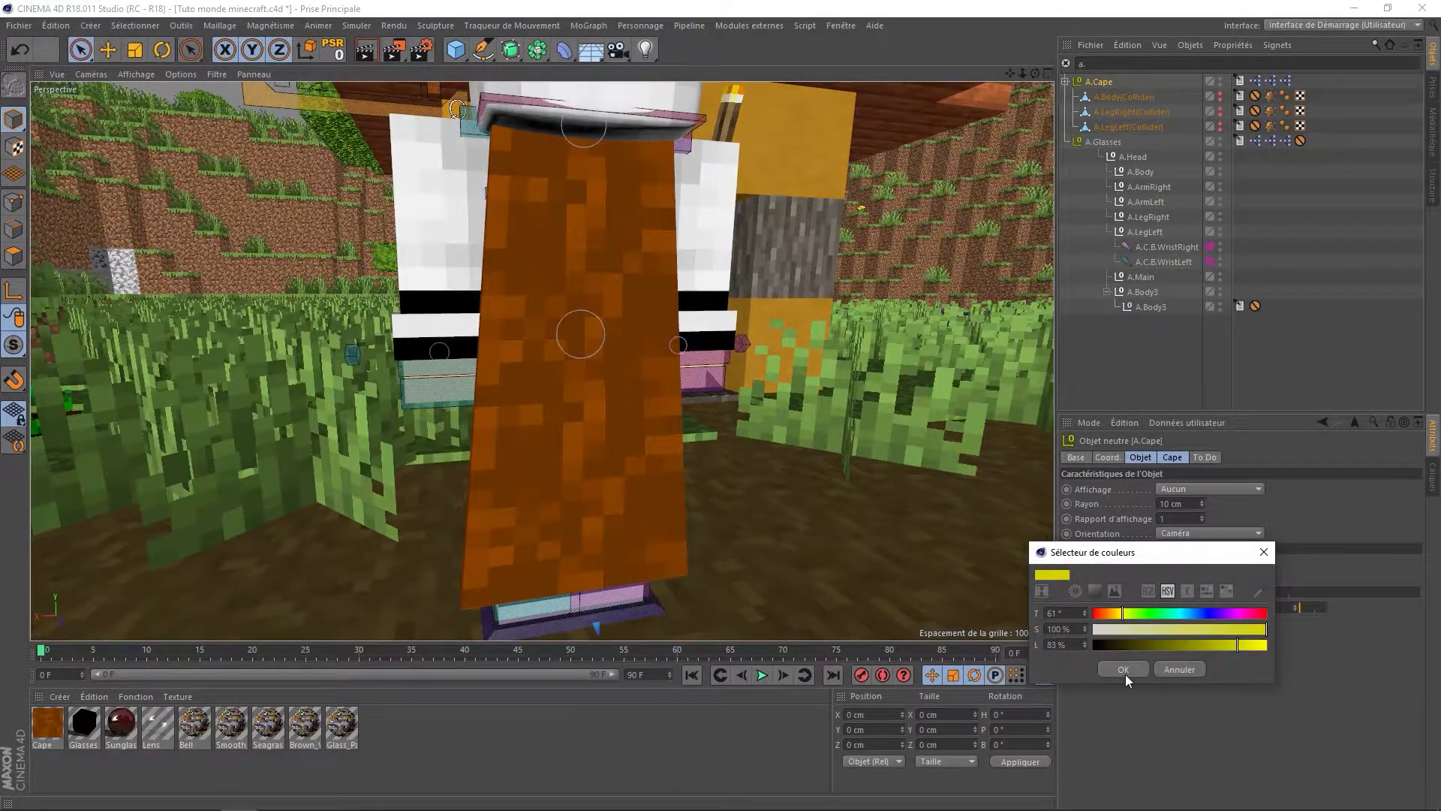
{"action": "left_click", "coordinate": [1123, 666]}
{"action": "left_click_drag", "start_coordinate": [630, 420], "coordinate": [657, 412], "text": "alt"}
Recolour both cape colours to shades of blue
{"action": "left_click", "coordinate": [1151, 621]}
{"action": "left_click_drag", "start_coordinate": [1171, 615], "coordinate": [1202, 618]}
{"action": "left_click", "coordinate": [1123, 669]}
{"action": "left_click", "coordinate": [1102, 622]}
{"action": "left_click_drag", "start_coordinate": [1125, 553], "coordinate": [1055, 541]}
{"action": "left_click_drag", "start_coordinate": [1114, 633], "coordinate": [1072, 633]}
{"action": "left_click", "coordinate": [1000, 658]}
{"action": "left_click_drag", "start_coordinate": [630, 398], "coordinate": [886, 376], "text": "alt"}
Try to attach the glasses to the character's head and fit them over the eyes
{"action": "left_click_drag", "start_coordinate": [1118, 98], "coordinate": [1140, 172]}
{"action": "left_click_drag", "start_coordinate": [1126, 98], "coordinate": [1144, 233]}
{"action": "left_click", "coordinate": [1099, 83]}
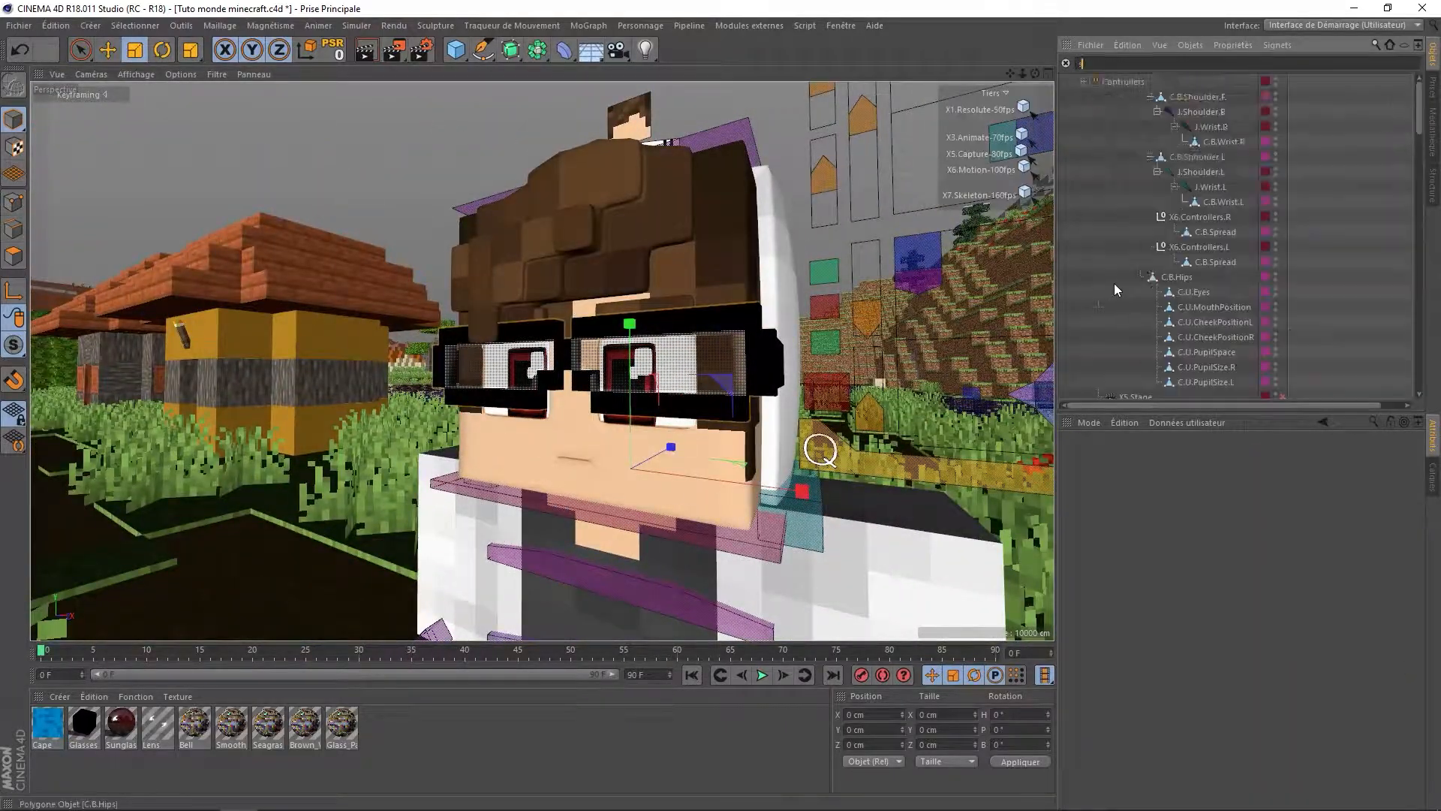
{"action": "scroll", "coordinate": [1113, 290], "scroll_direction": "down", "scroll_amount": 5}
{"action": "left_click", "coordinate": [1150, 156]}
{"action": "key", "text": "e"}
{"action": "left_click_drag", "start_coordinate": [750, 360], "coordinate": [705, 360], "text": "alt"}
{"action": "left_click", "coordinate": [1144, 142]}
{"action": "left_click_drag", "start_coordinate": [796, 352], "coordinate": [503, 289], "text": "alt"}
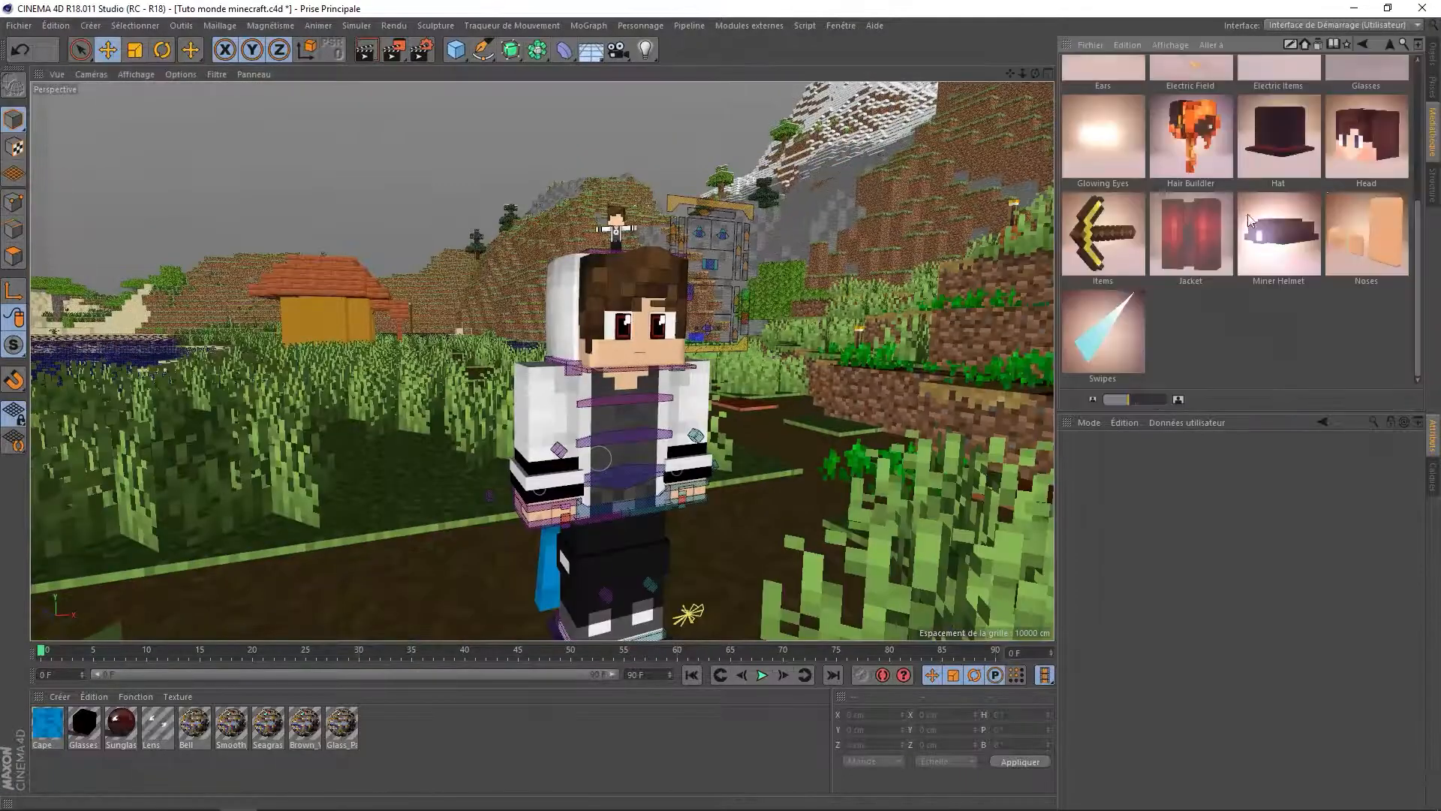
Rotate the character rig to a 110° heading and move it beside the house at X about 385 cm, Z about -3524 cm
{"action": "scroll", "coordinate": [1250, 223], "scroll_direction": "up", "scroll_amount": 3}
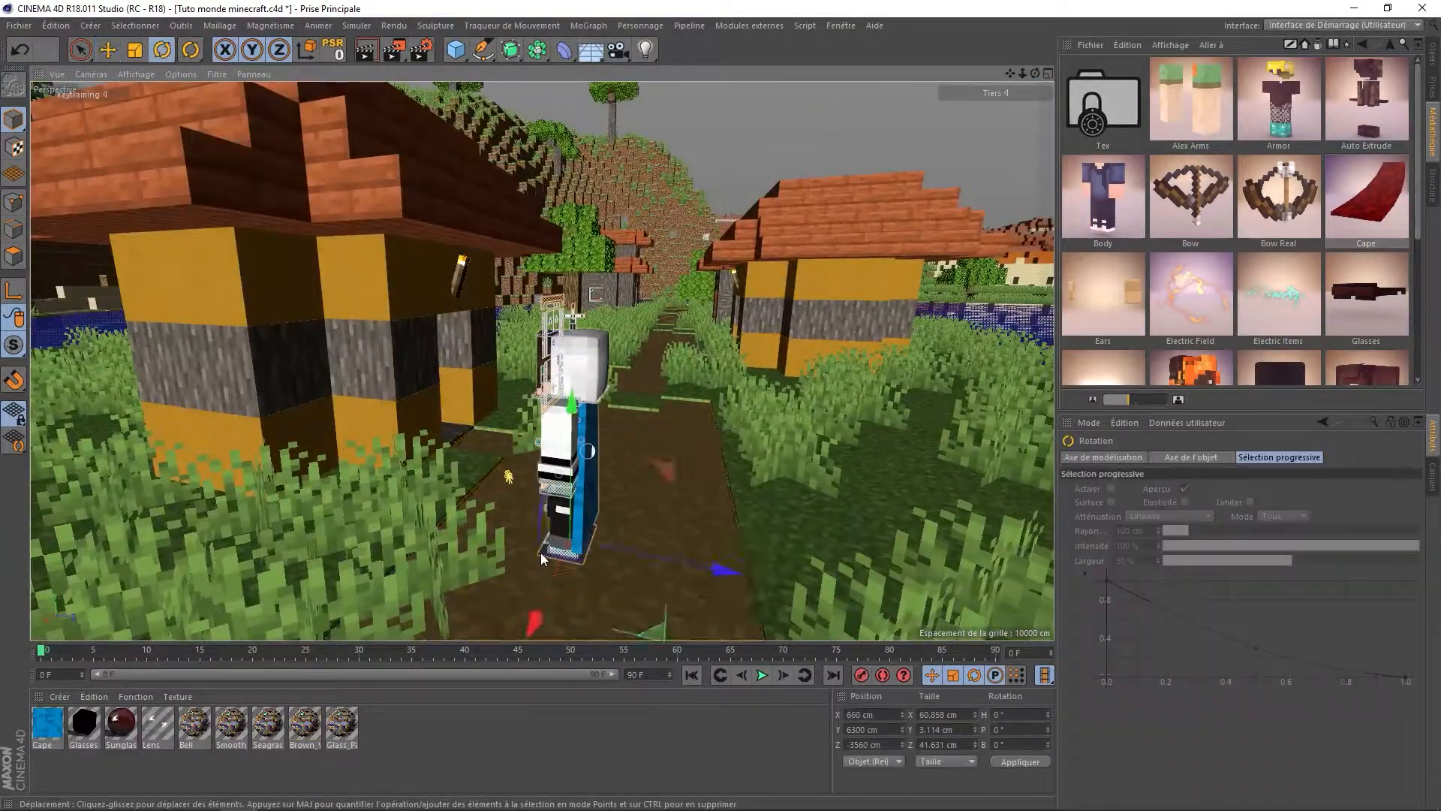
{"action": "left_click_drag", "start_coordinate": [575, 621], "coordinate": [570, 518]}
{"action": "key", "text": "e"}
{"action": "left_click_drag", "start_coordinate": [739, 526], "coordinate": [925, 511]}
{"action": "left_click_drag", "start_coordinate": [638, 390], "coordinate": [750, 368], "text": "alt"}
{"action": "scroll", "coordinate": [675, 368], "scroll_direction": "up", "scroll_amount": 5}
{"action": "middle_click_drag", "start_coordinate": [644, 356], "coordinate": [621, 397], "text": "alt"}
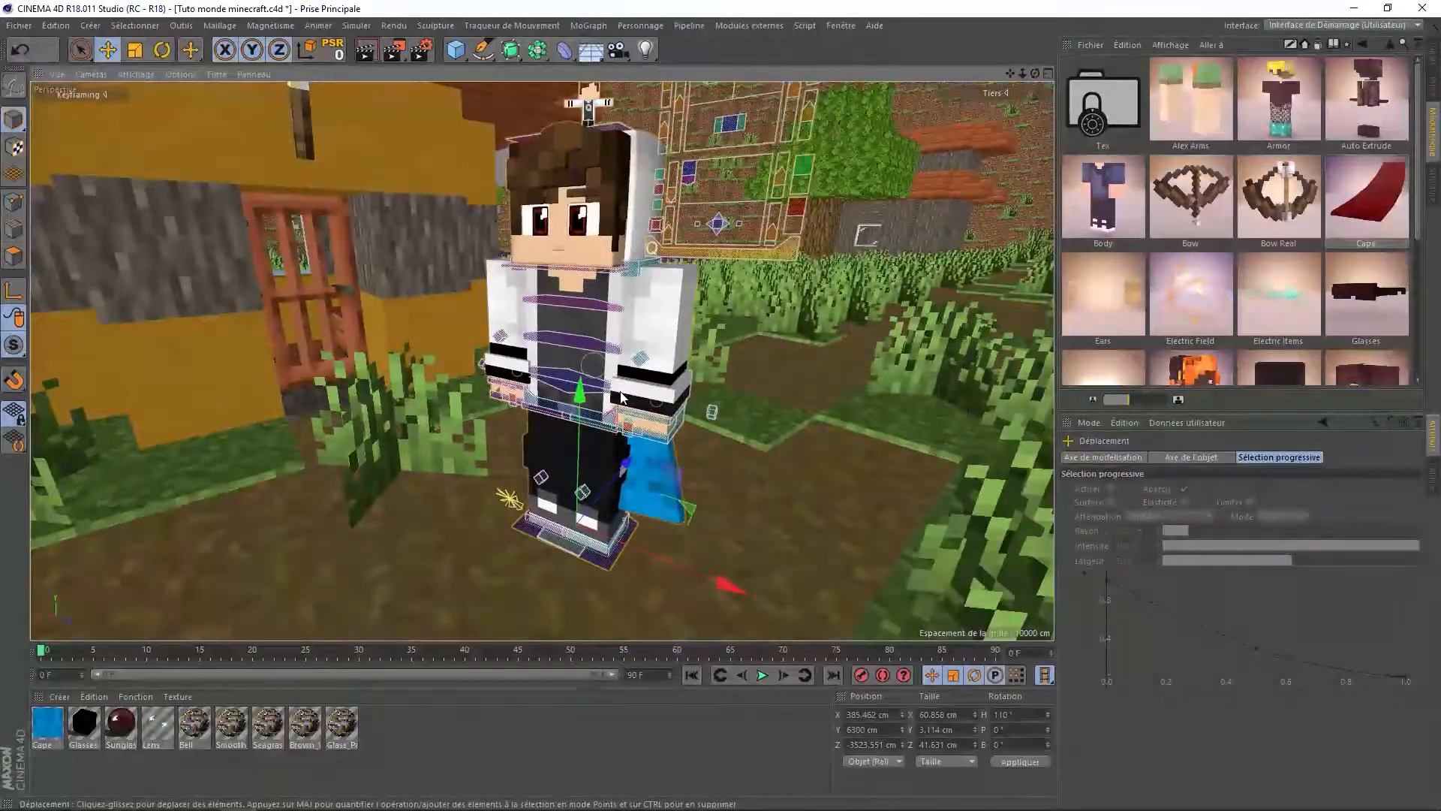
{"action": "middle_click_drag", "start_coordinate": [681, 330], "coordinate": [668, 350], "text": "alt"}
Open the Animation settings of the rig's Q.BodyAnimate controller and set Auto Move to Run
{"action": "left_click", "coordinate": [575, 135]}
{"action": "left_click_drag", "start_coordinate": [542, 309], "coordinate": [529, 323], "text": "alt"}
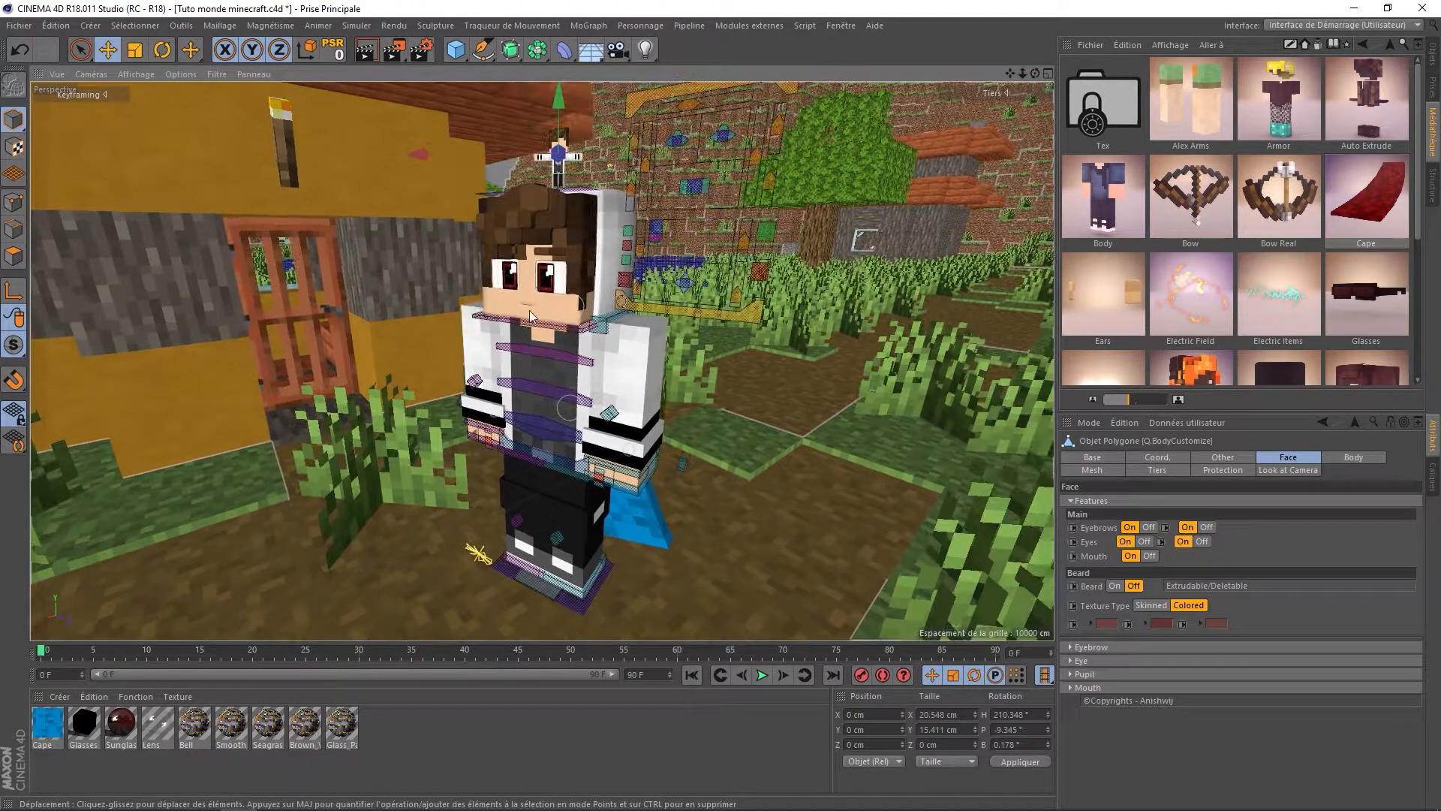
{"action": "scroll", "coordinate": [567, 162], "scroll_direction": "up", "scroll_amount": 10}
{"action": "scroll", "coordinate": [567, 162], "scroll_direction": "down", "scroll_amount": 10}
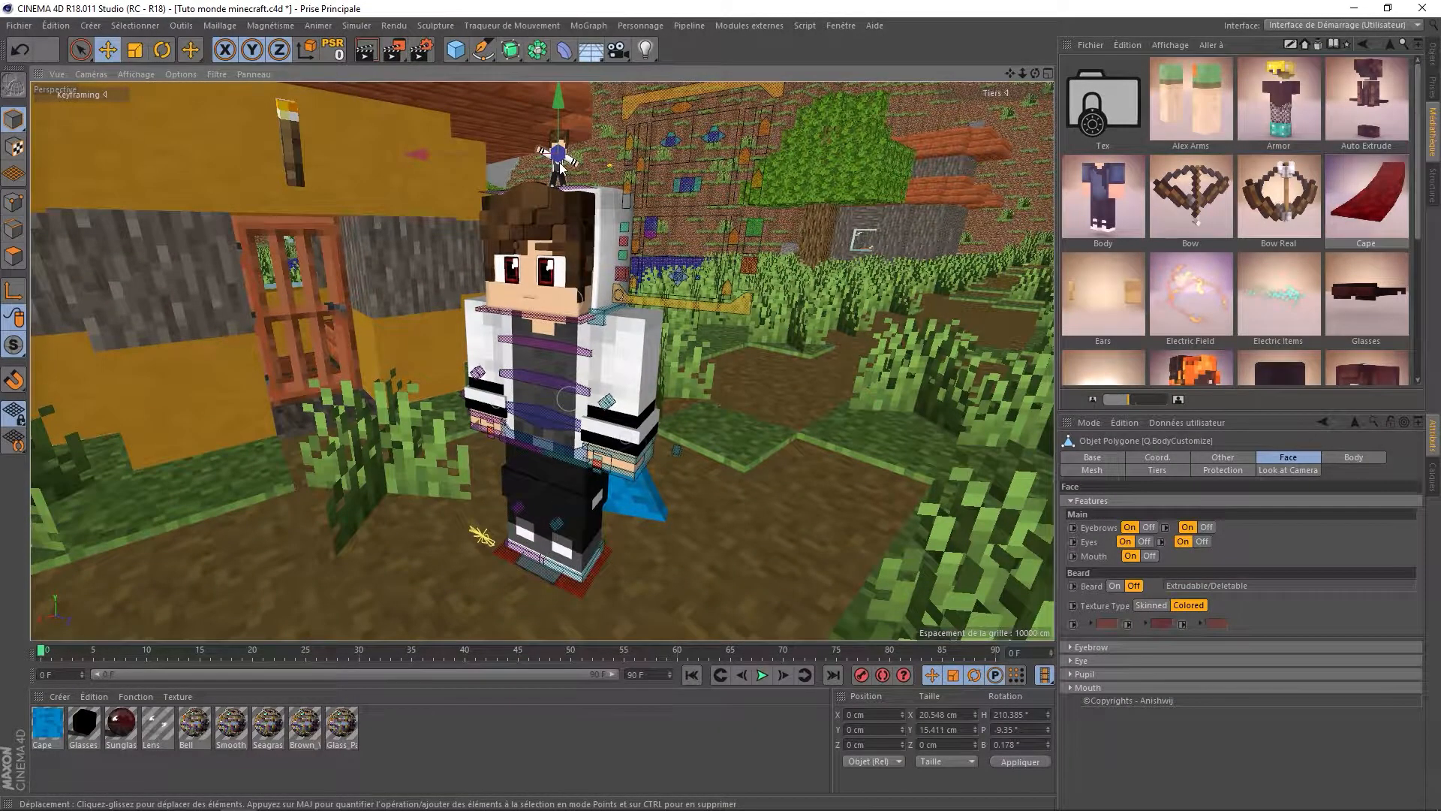
{"action": "left_click", "coordinate": [560, 164]}
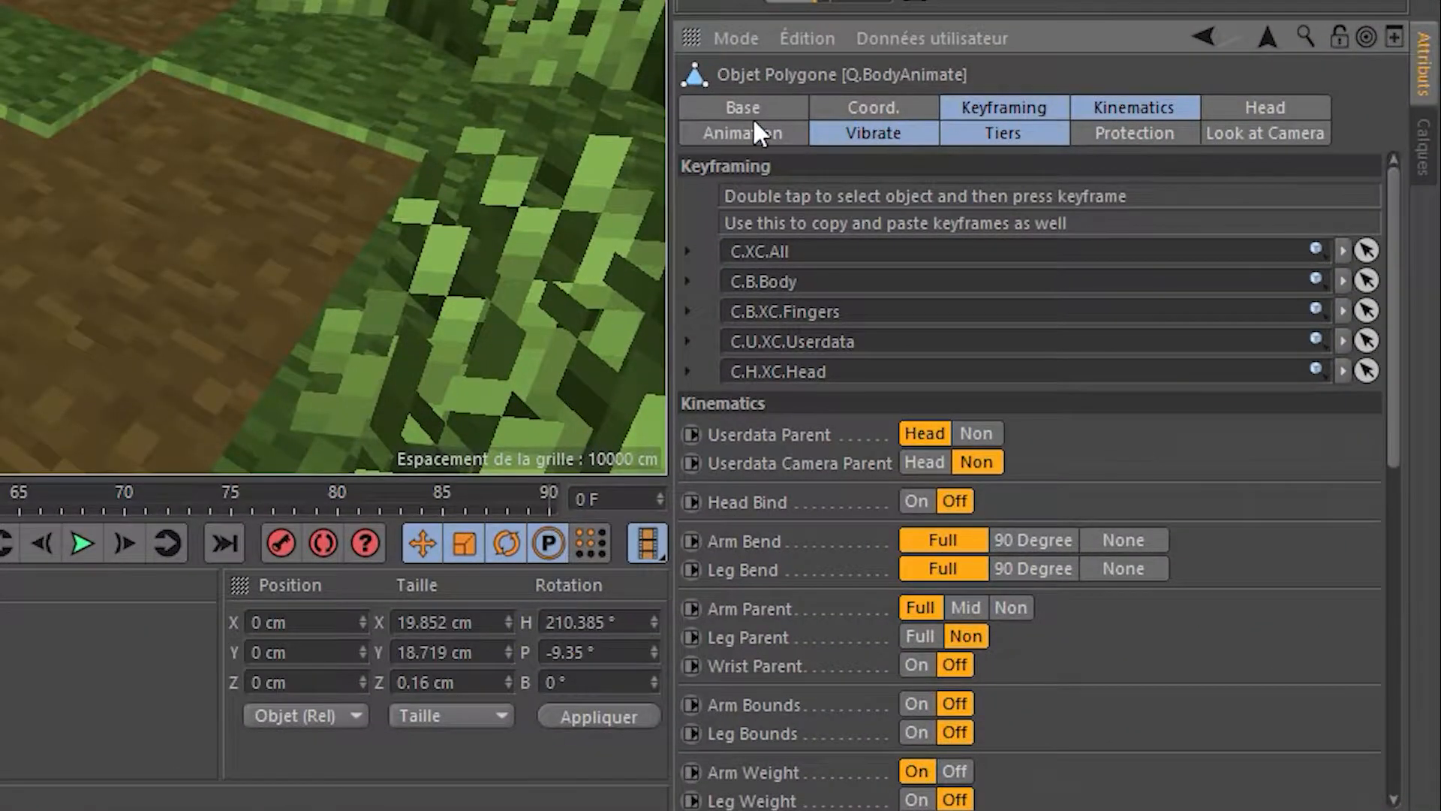
{"action": "left_click", "coordinate": [753, 133]}
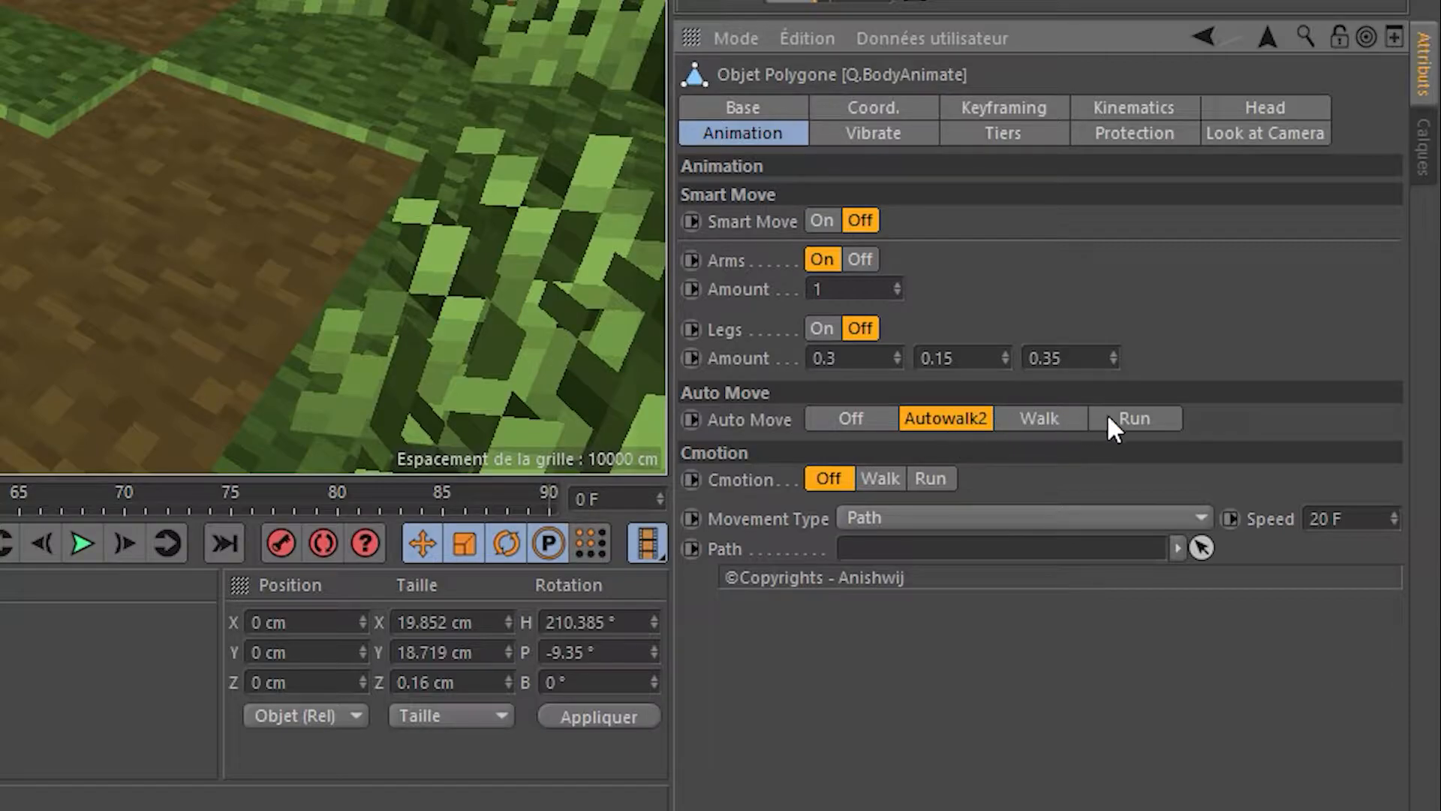
{"action": "scroll", "coordinate": [564, 478], "scroll_direction": "up", "scroll_amount": 5}
Try out the run motion by moving the AutoWalk2 controller, and undo the move
{"action": "left_click", "coordinate": [564, 477]}
{"action": "scroll", "coordinate": [545, 511], "scroll_direction": "down", "scroll_amount": 5}
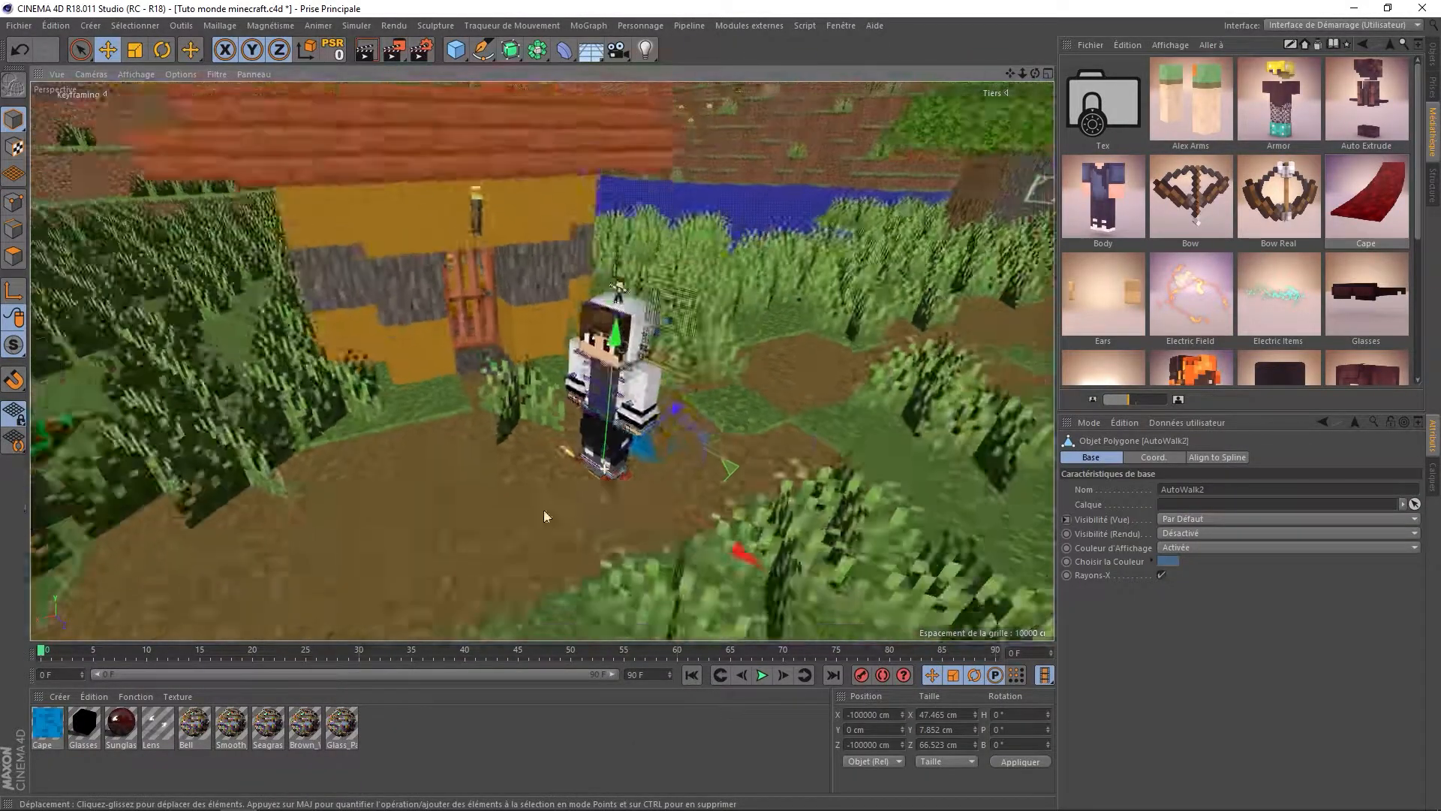
{"action": "scroll", "coordinate": [714, 353], "scroll_direction": "up", "scroll_amount": 5}
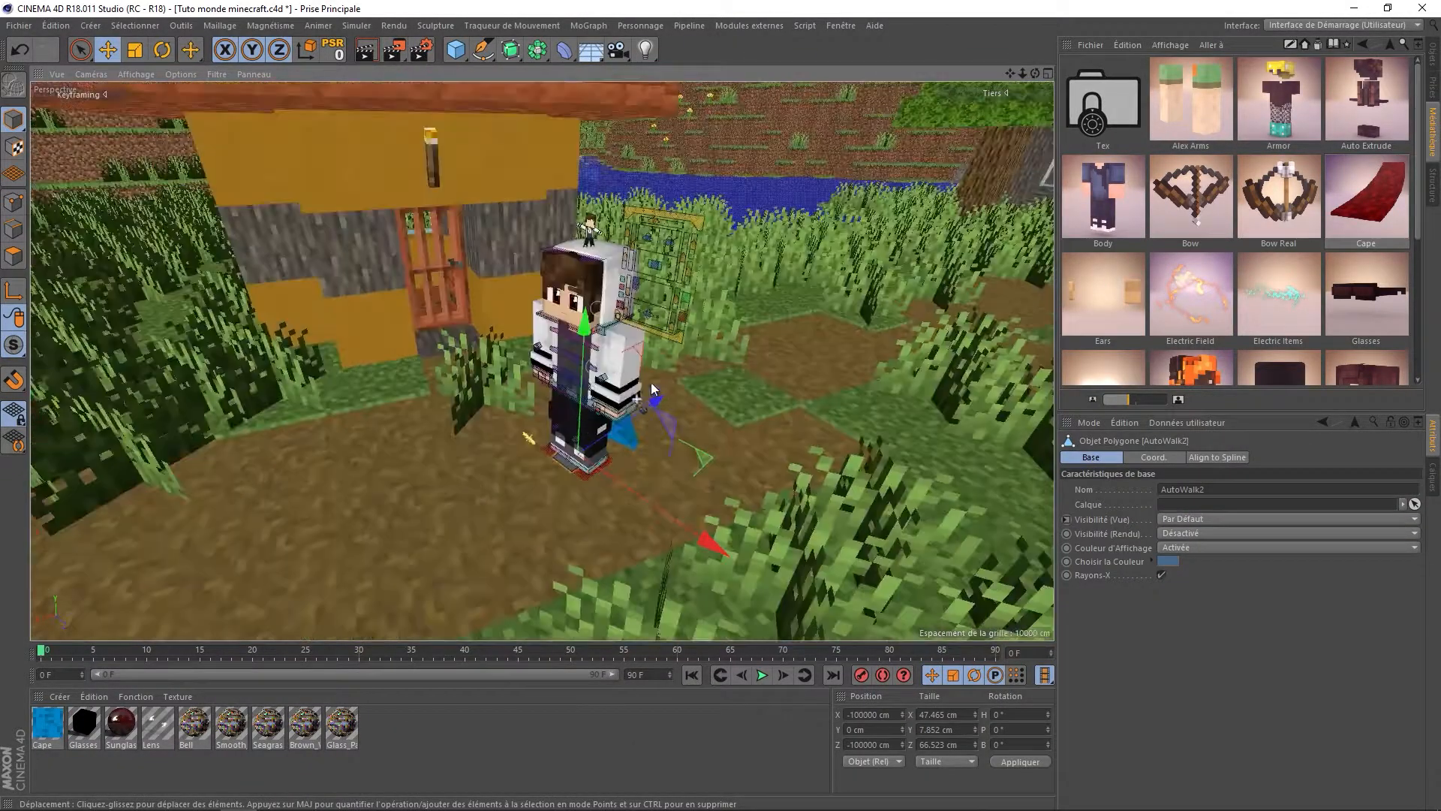
{"action": "left_click_drag", "start_coordinate": [725, 348], "coordinate": [594, 355]}
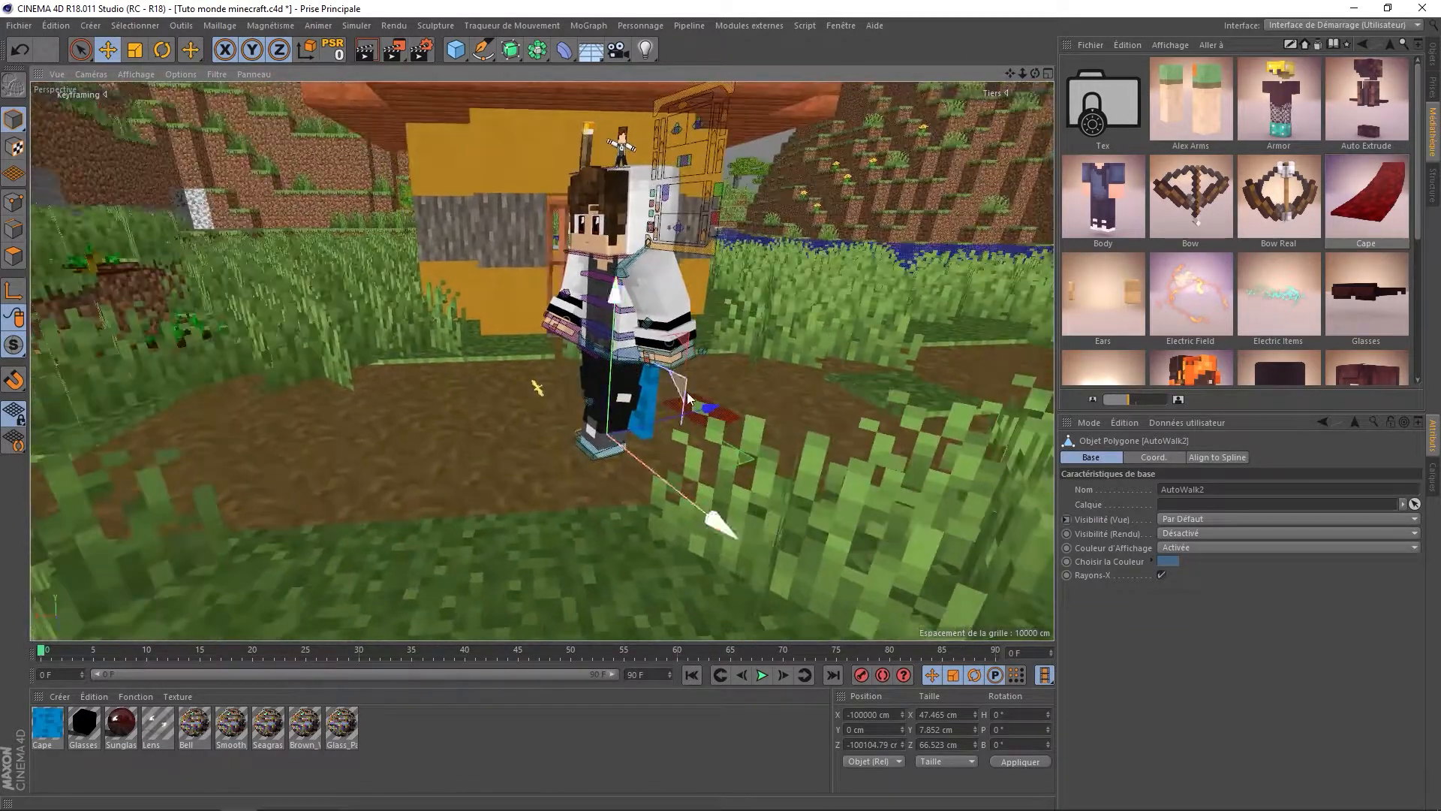
{"action": "key", "text": "ctrl+z"}
{"action": "key", "text": "ctrl+z"}
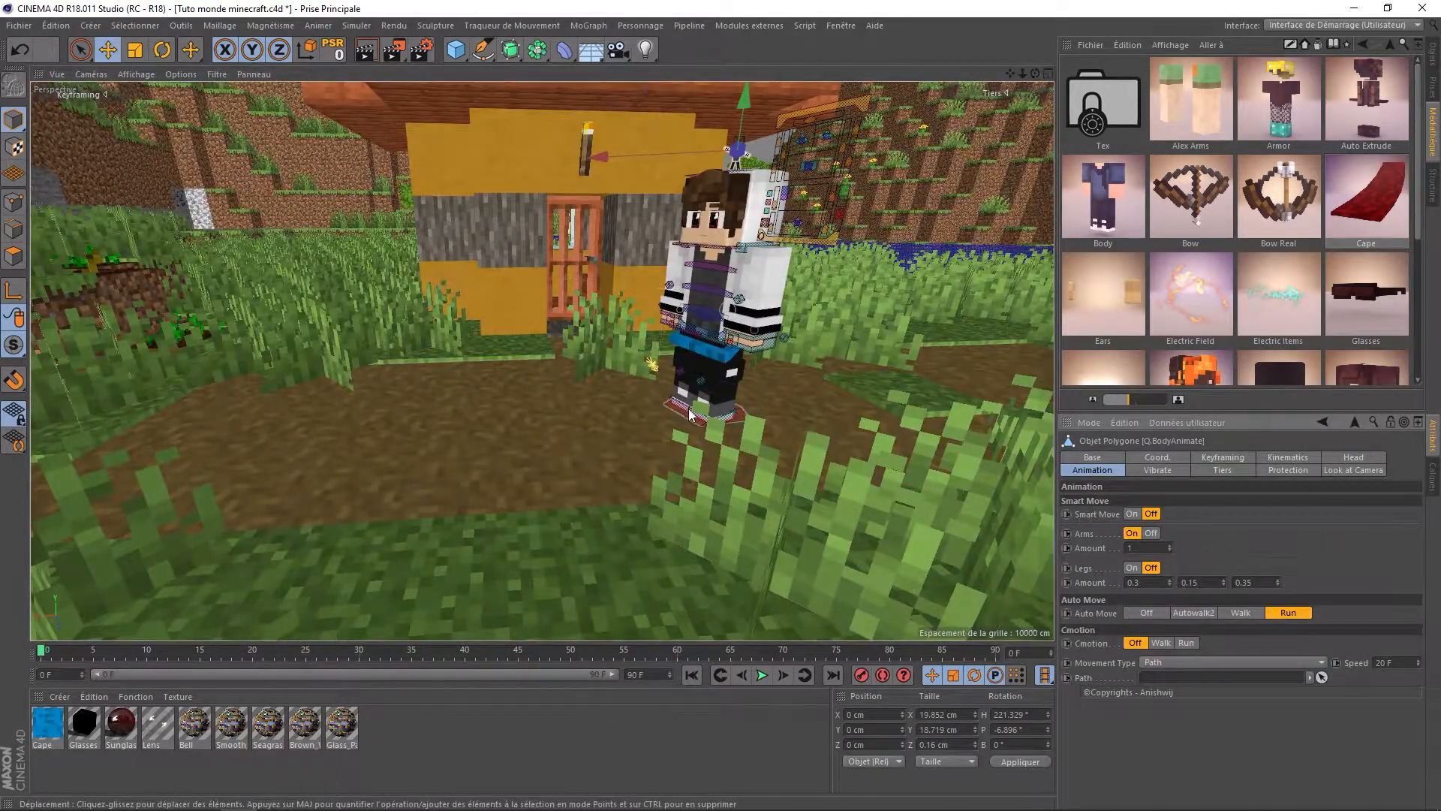
Move the AutoWalk2 controller about 51 cm along the path to put the character into a walking stride
{"action": "left_click", "coordinate": [691, 419]}
{"action": "left_click_drag", "start_coordinate": [749, 401], "coordinate": [594, 483]}
{"action": "left_click_drag", "start_coordinate": [518, 337], "coordinate": [552, 321], "text": "alt"}
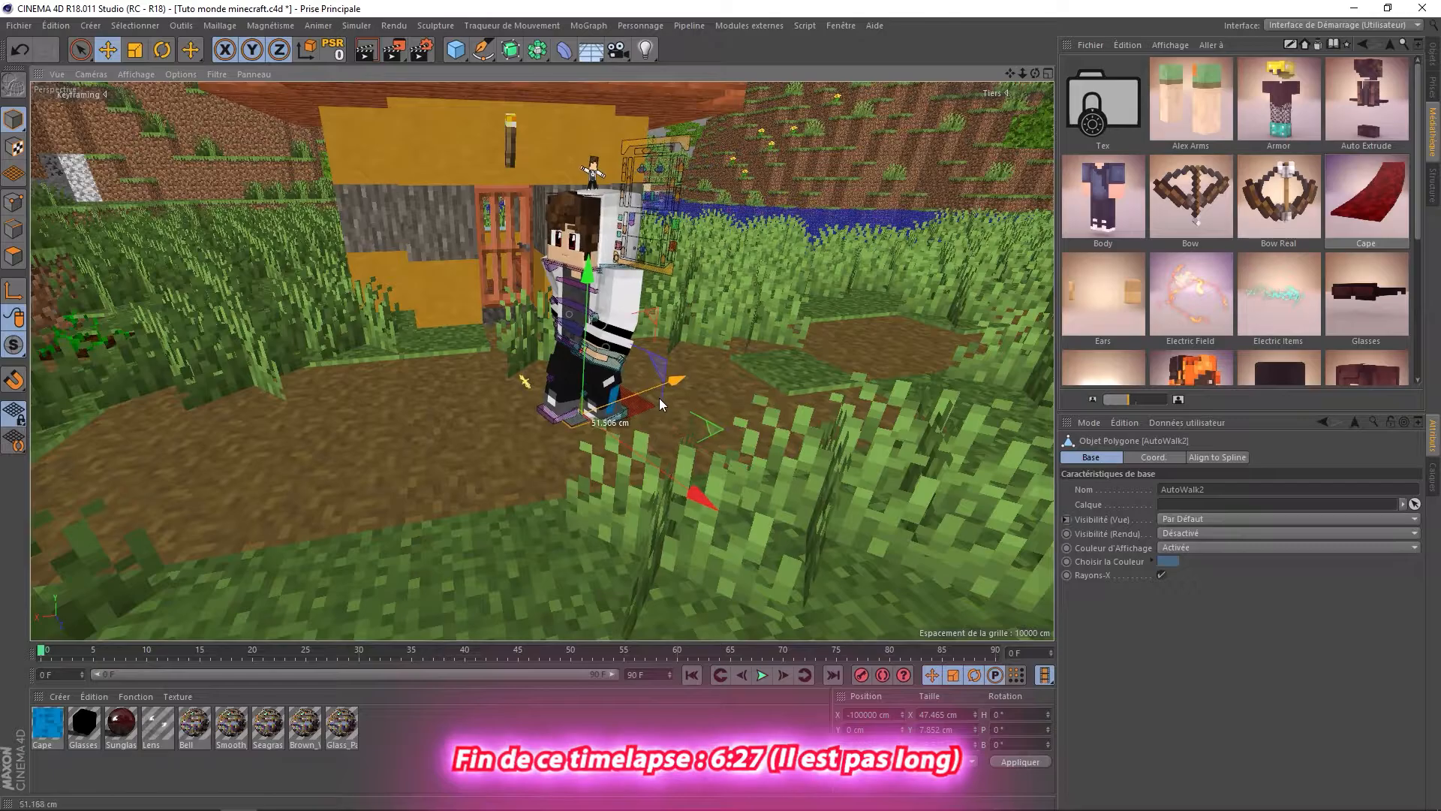
{"action": "left_click_drag", "start_coordinate": [658, 398], "coordinate": [682, 420], "text": "alt"}
Rotate and move the rig's limb controllers to refine the walking pose, undoing the last rotation
{"action": "left_click", "coordinate": [646, 477]}
{"action": "key", "text": "r"}
{"action": "left_click_drag", "start_coordinate": [682, 513], "coordinate": [653, 515]}
{"action": "left_click", "coordinate": [754, 476]}
{"action": "left_click_drag", "start_coordinate": [762, 501], "coordinate": [450, 480]}
{"action": "left_click", "coordinate": [480, 480]}
{"action": "key", "text": "r"}
{"action": "key", "text": "e"}
{"action": "left_click", "coordinate": [713, 479]}
{"action": "left_click_drag", "start_coordinate": [781, 526], "coordinate": [556, 380]}
{"action": "left_click", "coordinate": [533, 381]}
{"action": "key", "text": "r"}
{"action": "key", "text": "ctrl+z"}
{"action": "key", "text": "z"}
Move the eye controller on the rig's face panel to X about 7.6 cm, Y about 1.2 cm to turn the gaze sideways
{"action": "middle_click_drag", "start_coordinate": [557, 465], "coordinate": [557, 382], "text": "alt"}
{"action": "left_click", "coordinate": [559, 469]}
{"action": "left_click_drag", "start_coordinate": [559, 469], "coordinate": [623, 334]}
{"action": "left_click", "coordinate": [675, 237]}
{"action": "key", "text": "e"}
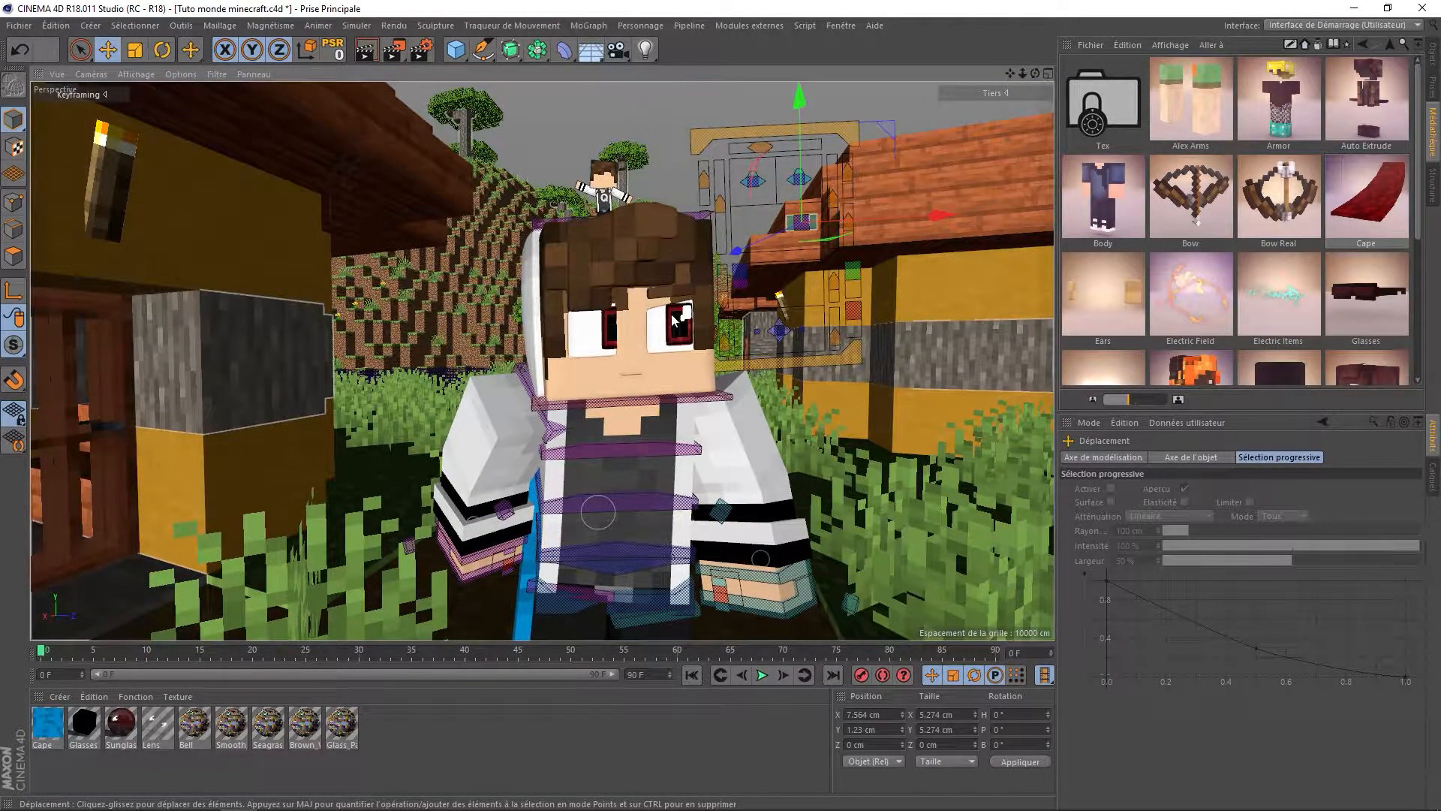
Examine the character's face and eye direction from close up and from a distance
{"action": "scroll", "coordinate": [706, 310], "scroll_direction": "down", "scroll_amount": 2}
{"action": "scroll", "coordinate": [727, 268], "scroll_direction": "up", "scroll_amount": 10}
{"action": "scroll", "coordinate": [720, 271], "scroll_direction": "down", "scroll_amount": 12}
{"action": "scroll", "coordinate": [713, 277], "scroll_direction": "up", "scroll_amount": 10}
{"action": "scroll", "coordinate": [709, 272], "scroll_direction": "up", "scroll_amount": 3}
{"action": "scroll", "coordinate": [704, 274], "scroll_direction": "down", "scroll_amount": 10}
{"action": "mouse_move", "coordinate": [704, 301]}
{"action": "left_mouse_down", "text": "alt"}
{"action": "mouse_move", "coordinate": [614, 291]}
{"action": "mouse_move", "coordinate": [707, 305]}
{"action": "left_mouse_up", "text": "alt"}
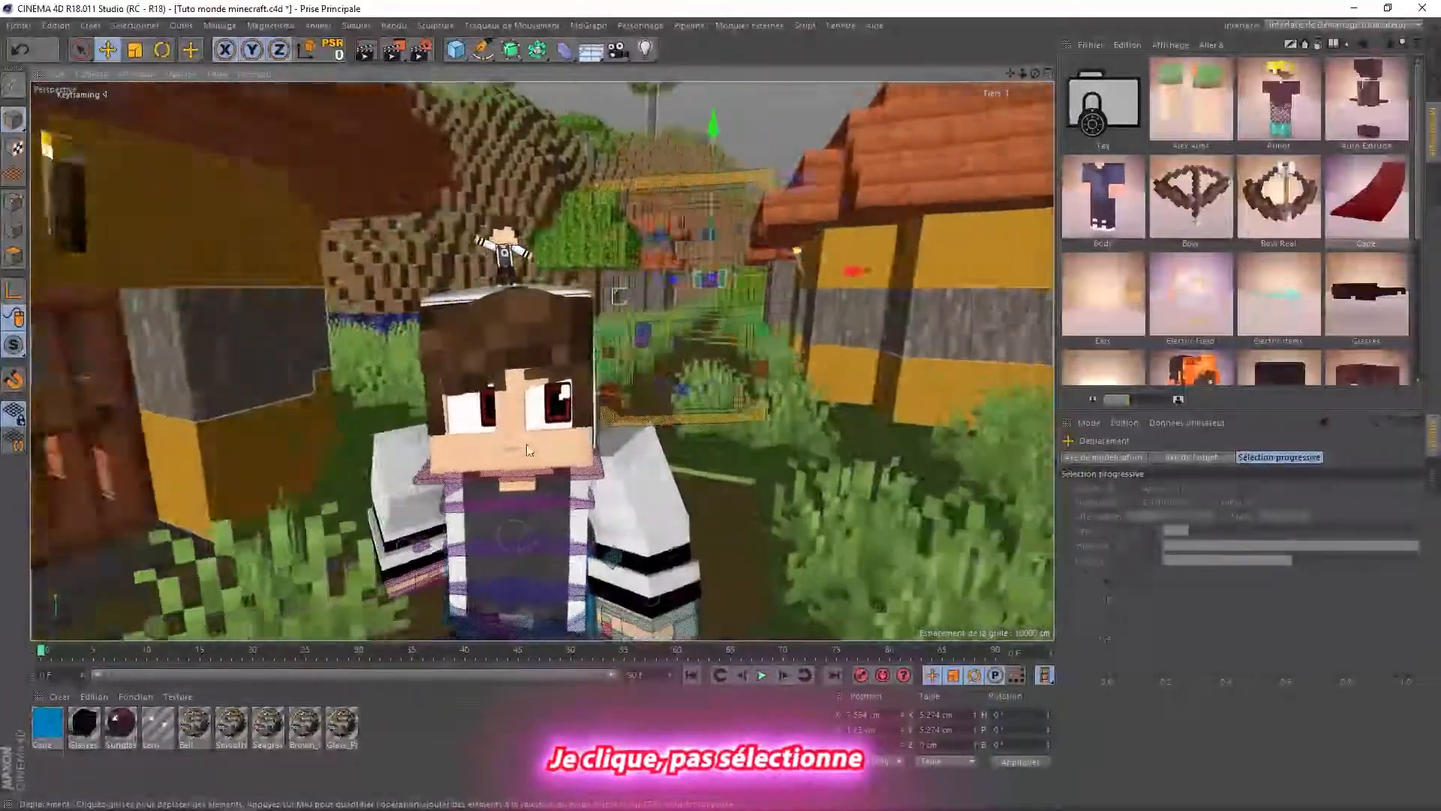
{"action": "left_click_drag", "start_coordinate": [526, 445], "coordinate": [536, 405], "text": "alt"}
{"action": "scroll", "coordinate": [564, 348], "scroll_direction": "up", "scroll_amount": 4}
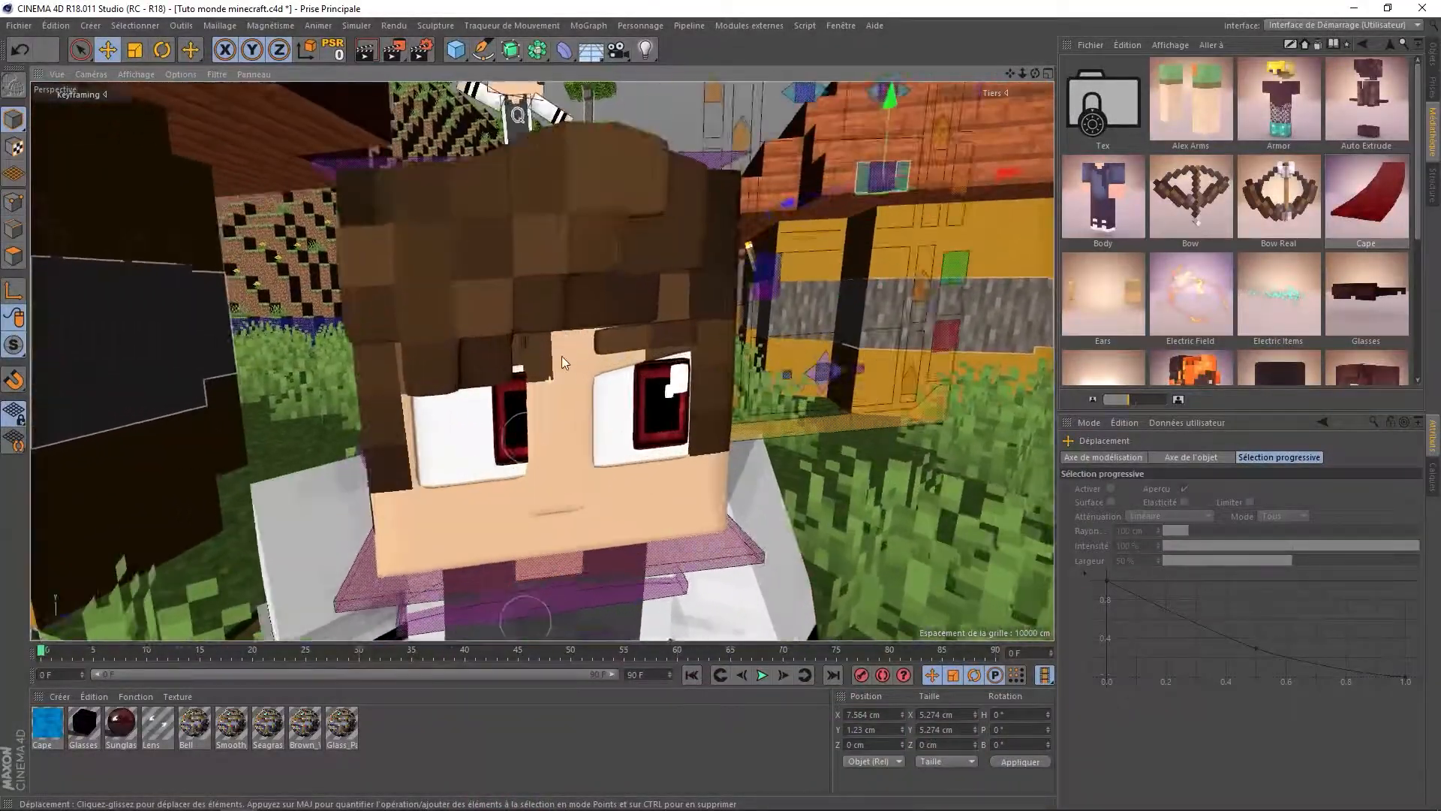
{"action": "scroll", "coordinate": [559, 378], "scroll_direction": "down", "scroll_amount": 3}
{"action": "left_click_drag", "start_coordinate": [641, 321], "coordinate": [620, 281], "text": "alt"}
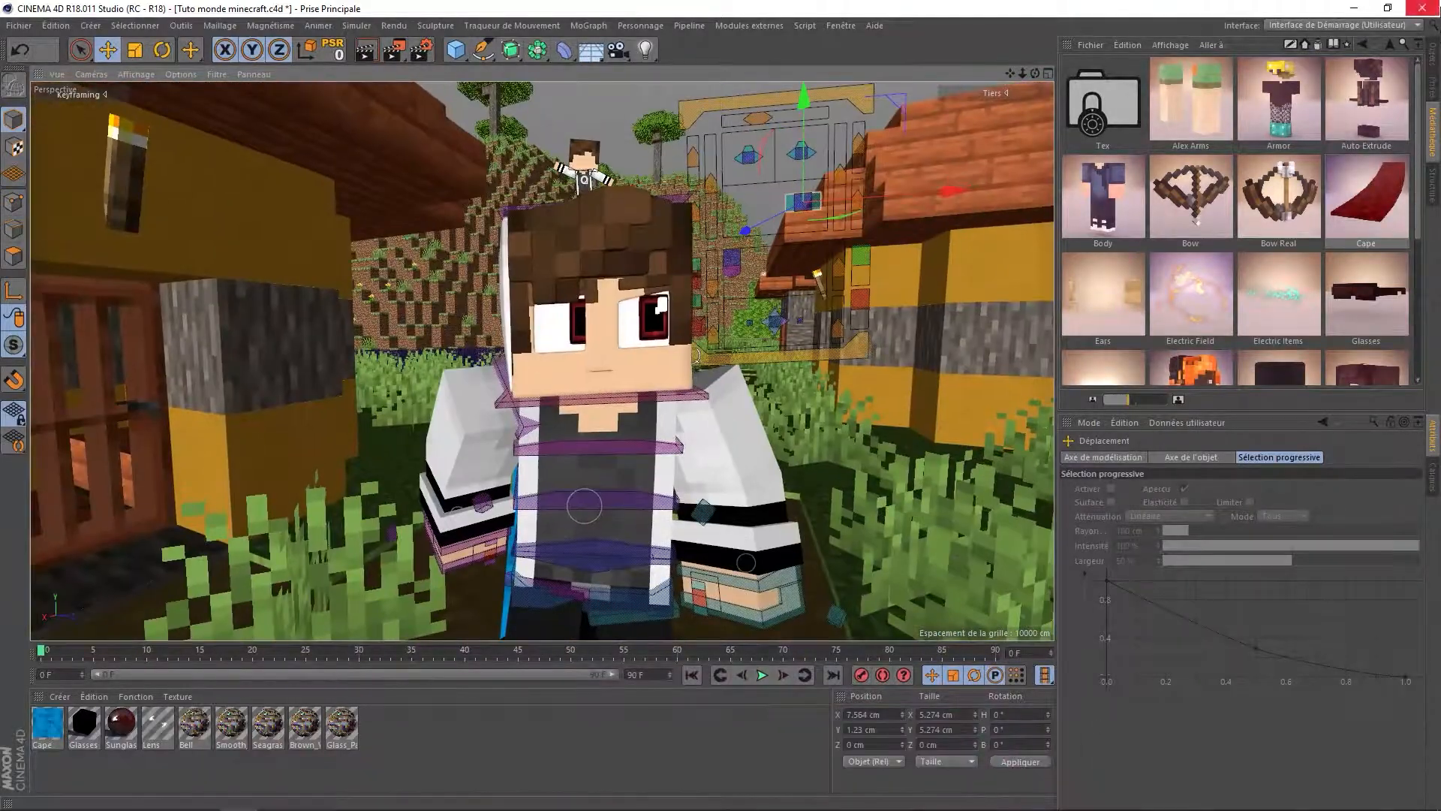
Clear the object search filter and open the Other settings of the rig's Q.BodyCustomize controller
{"action": "left_click", "coordinate": [1434, 56]}
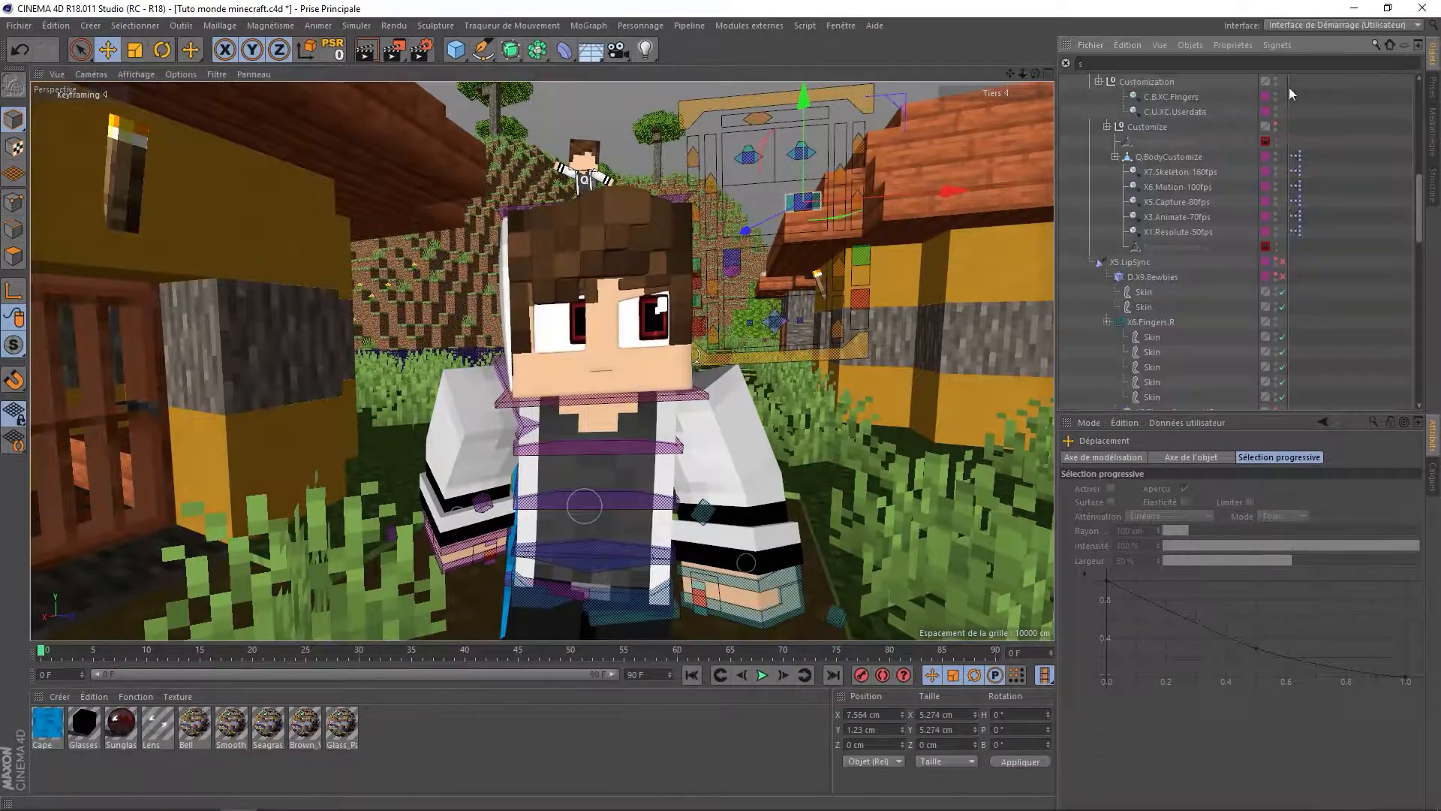
{"action": "key", "text": "BackSpace"}
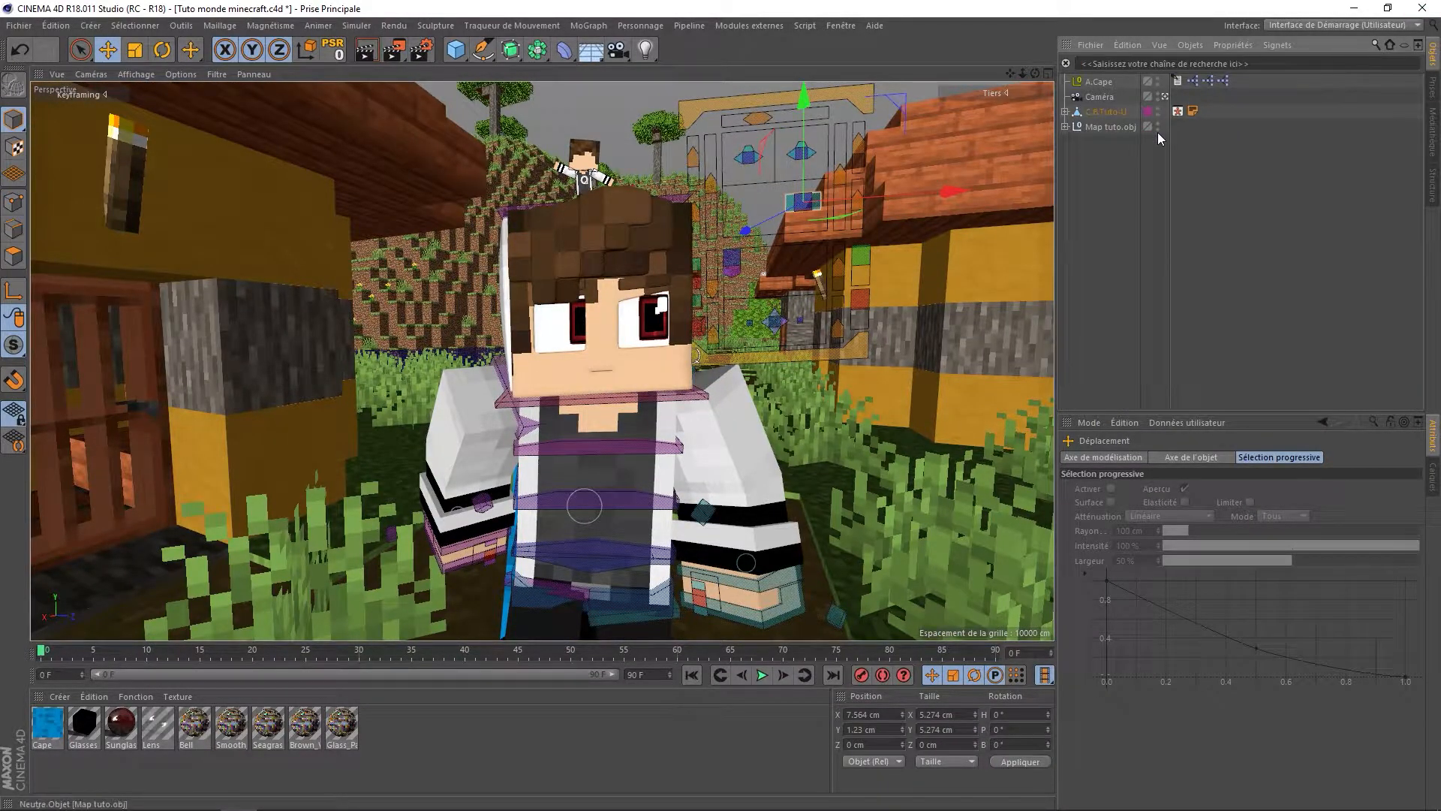
{"action": "left_click", "coordinate": [582, 180]}
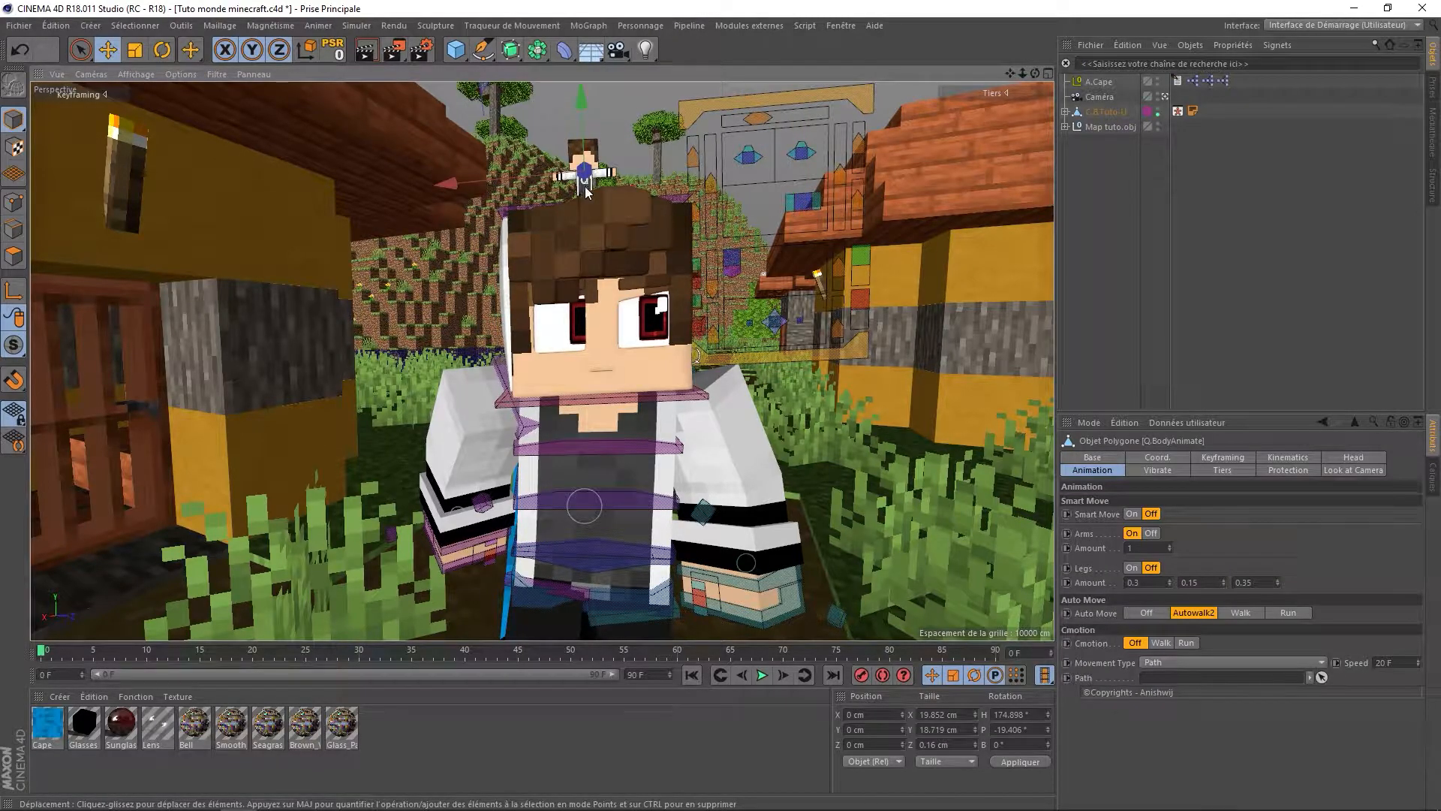
{"action": "left_click", "coordinate": [585, 186]}
{"action": "left_click", "coordinate": [1211, 458]}
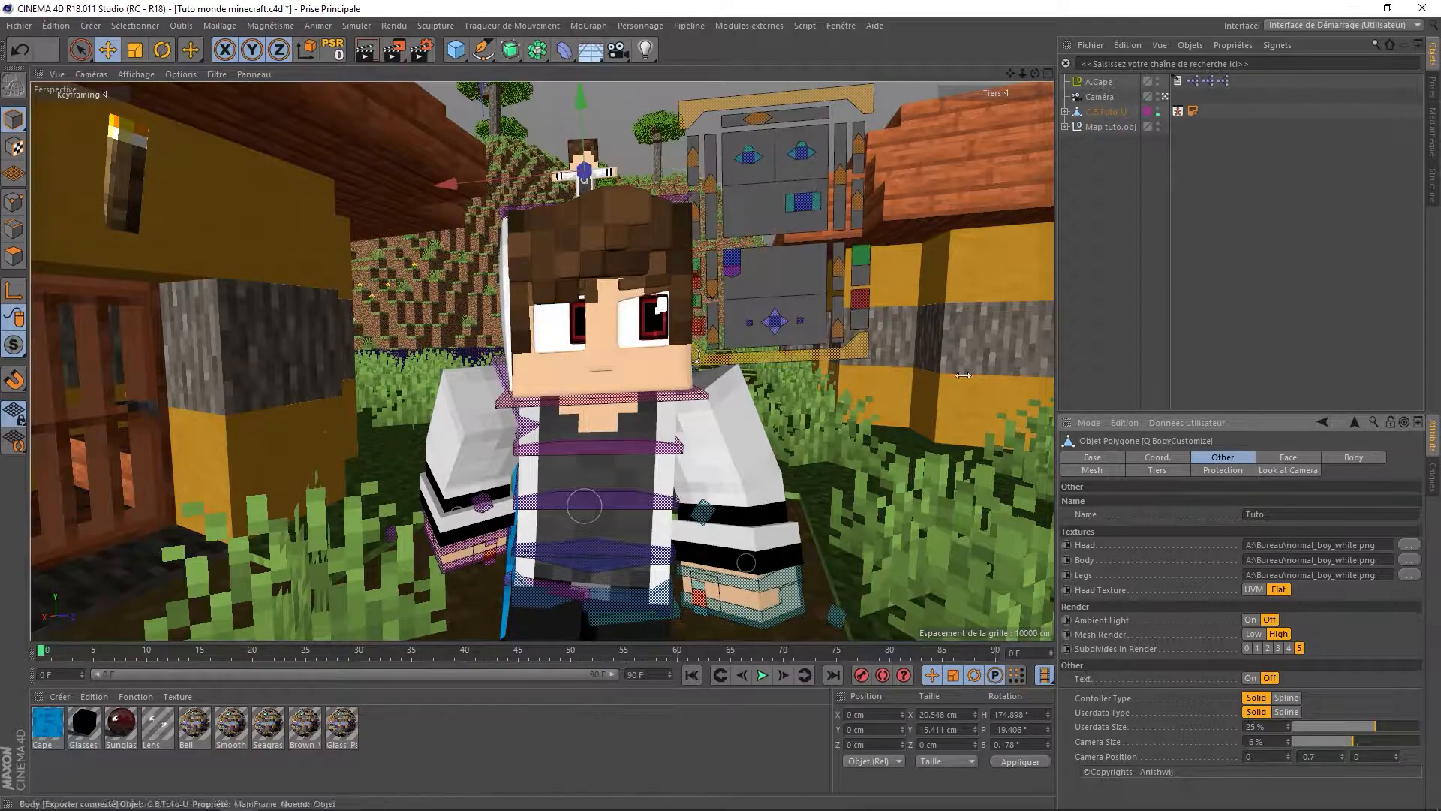
Shape the character's mouth into a slightly open smile with the mouth controllers on the face
{"action": "left_click_drag", "start_coordinate": [759, 283], "coordinate": [645, 339], "text": "alt"}
{"action": "key", "text": "space"}
{"action": "left_click_drag", "start_coordinate": [615, 167], "coordinate": [675, 296]}
{"action": "left_click", "coordinate": [679, 167]}
{"action": "left_click_drag", "start_coordinate": [778, 290], "coordinate": [787, 288]}
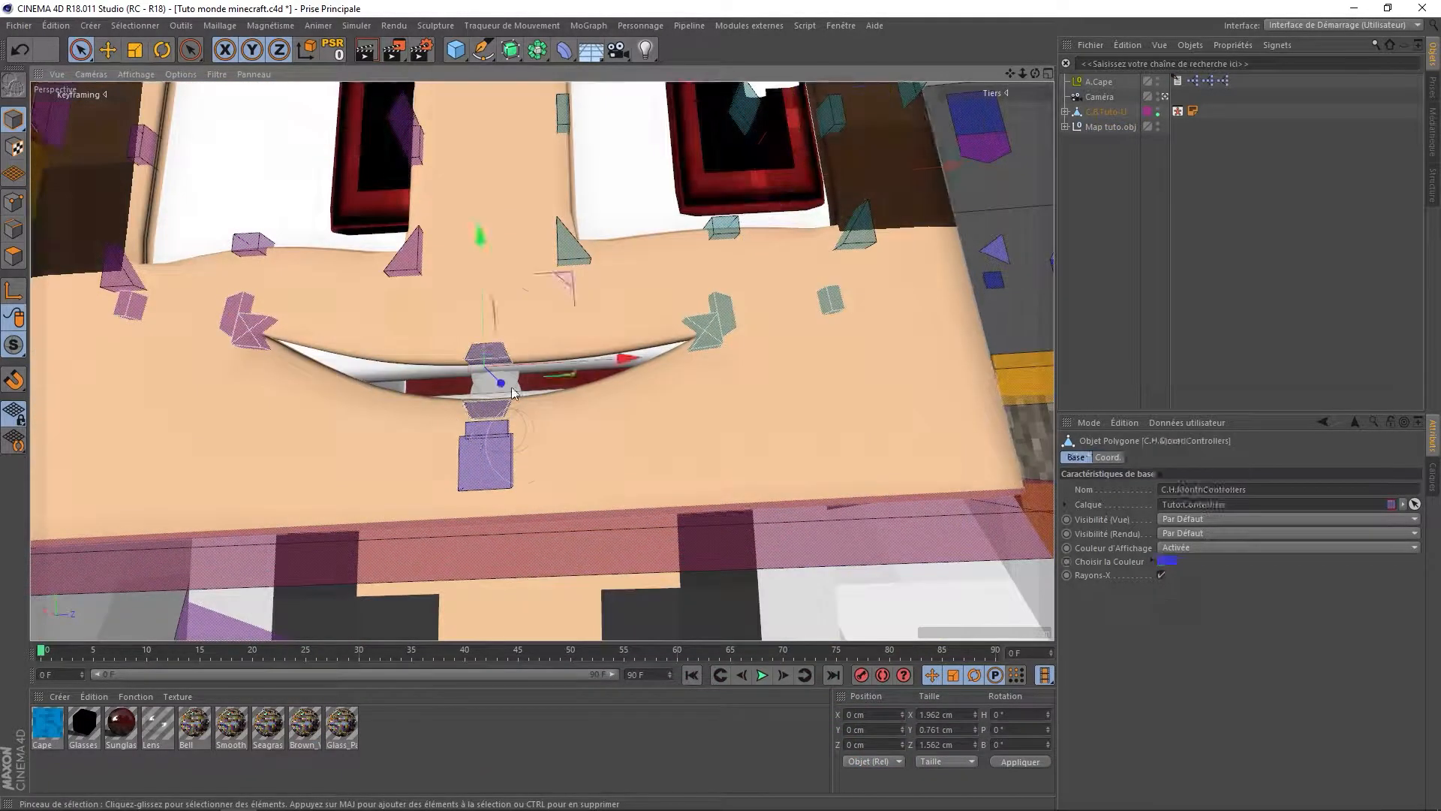
{"action": "key", "text": "e"}
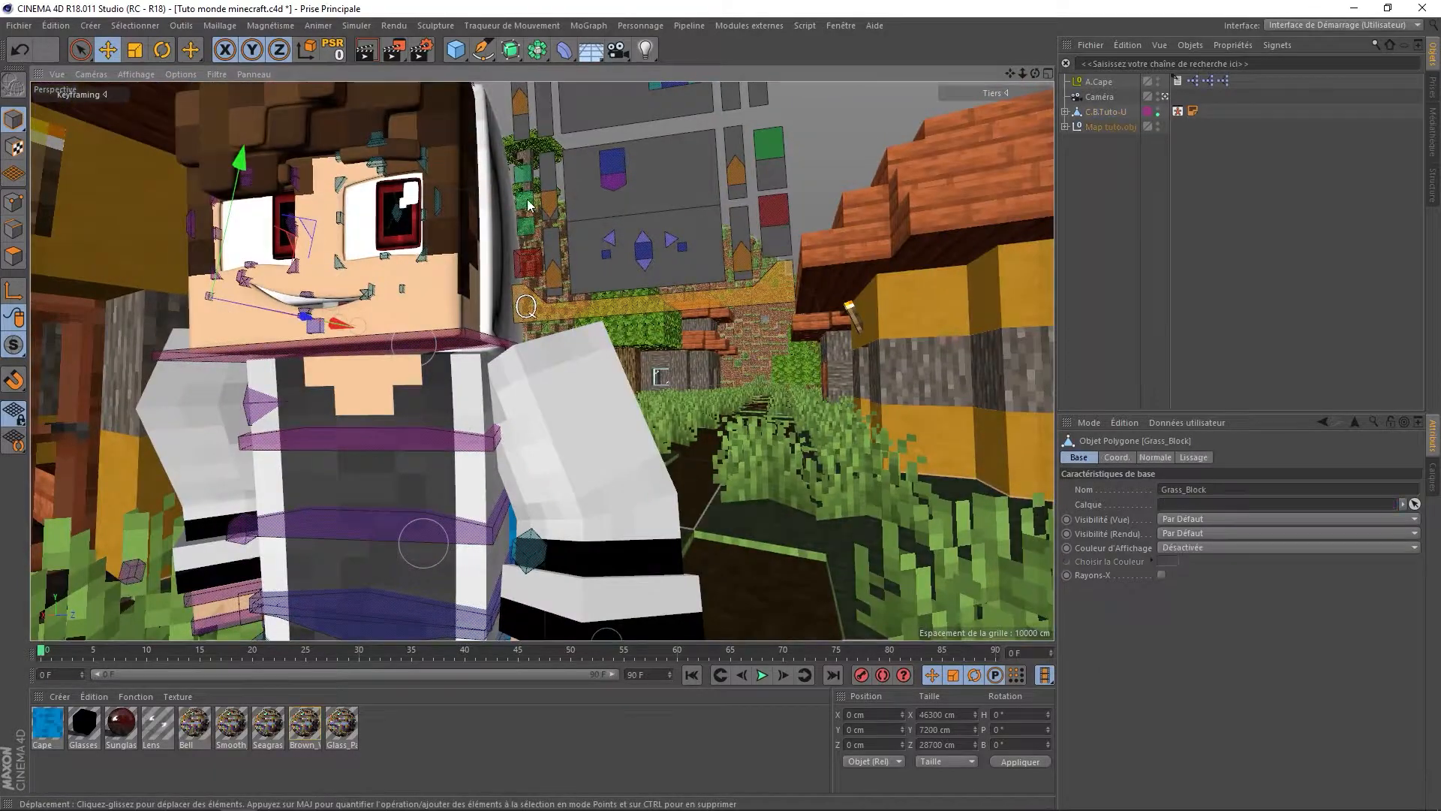
Blow the cape out behind the character with its Wind controls and ready the leg controller for rotation
{"action": "left_click_drag", "start_coordinate": [480, 345], "coordinate": [533, 395], "text": "alt"}
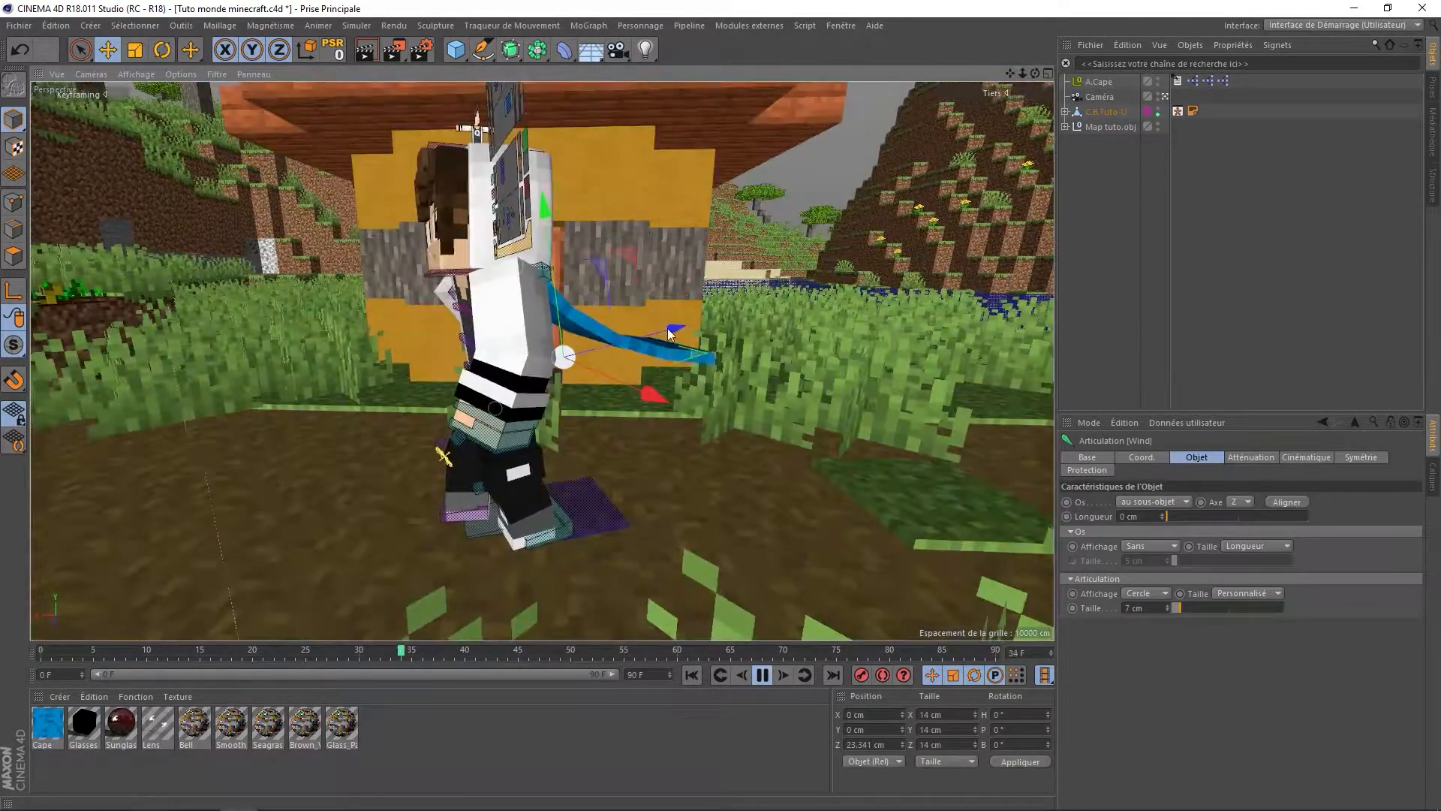
{"action": "left_click", "coordinate": [443, 456]}
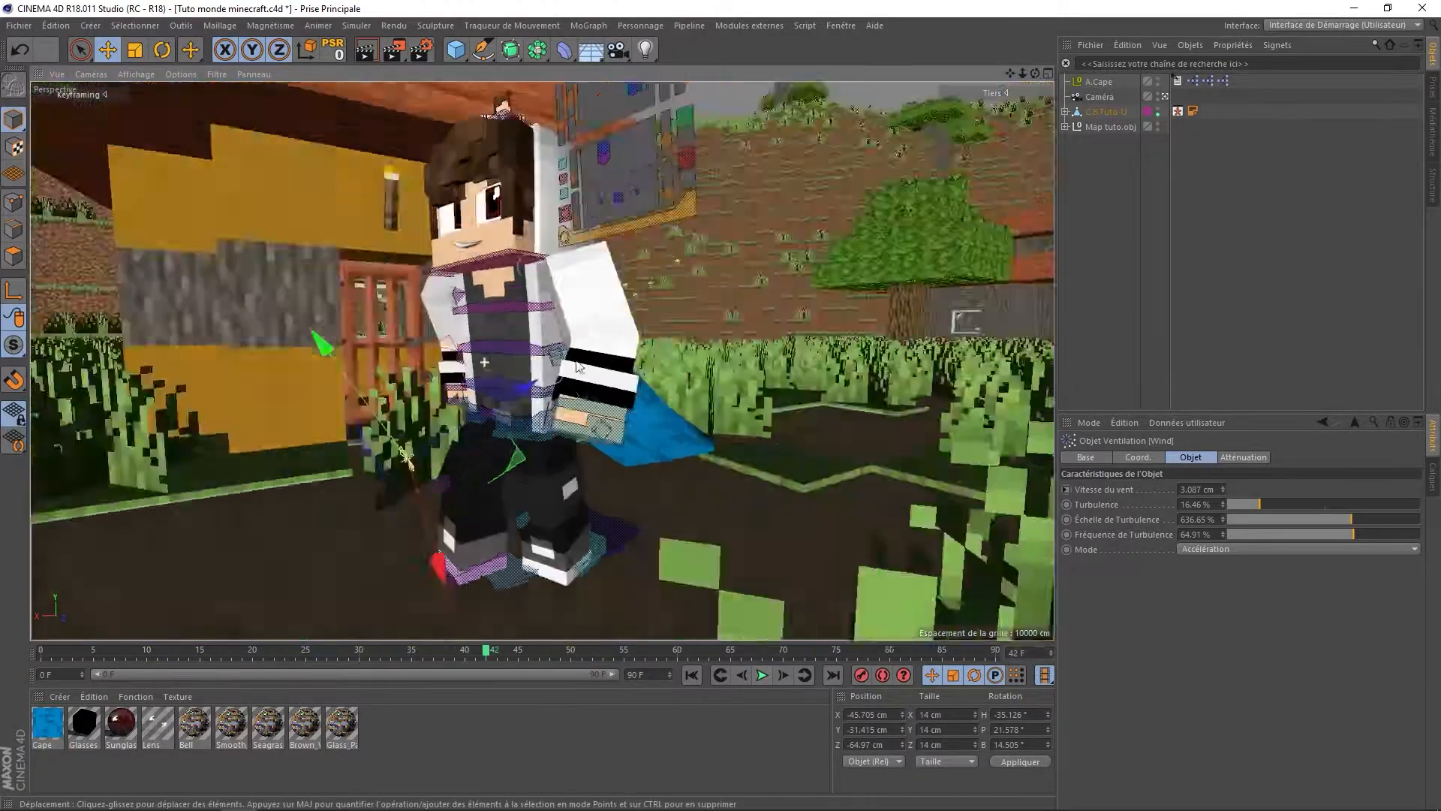
{"action": "left_click_drag", "start_coordinate": [724, 430], "coordinate": [737, 313], "text": "alt"}
{"action": "left_click", "coordinate": [565, 479]}
{"action": "key", "text": "r"}
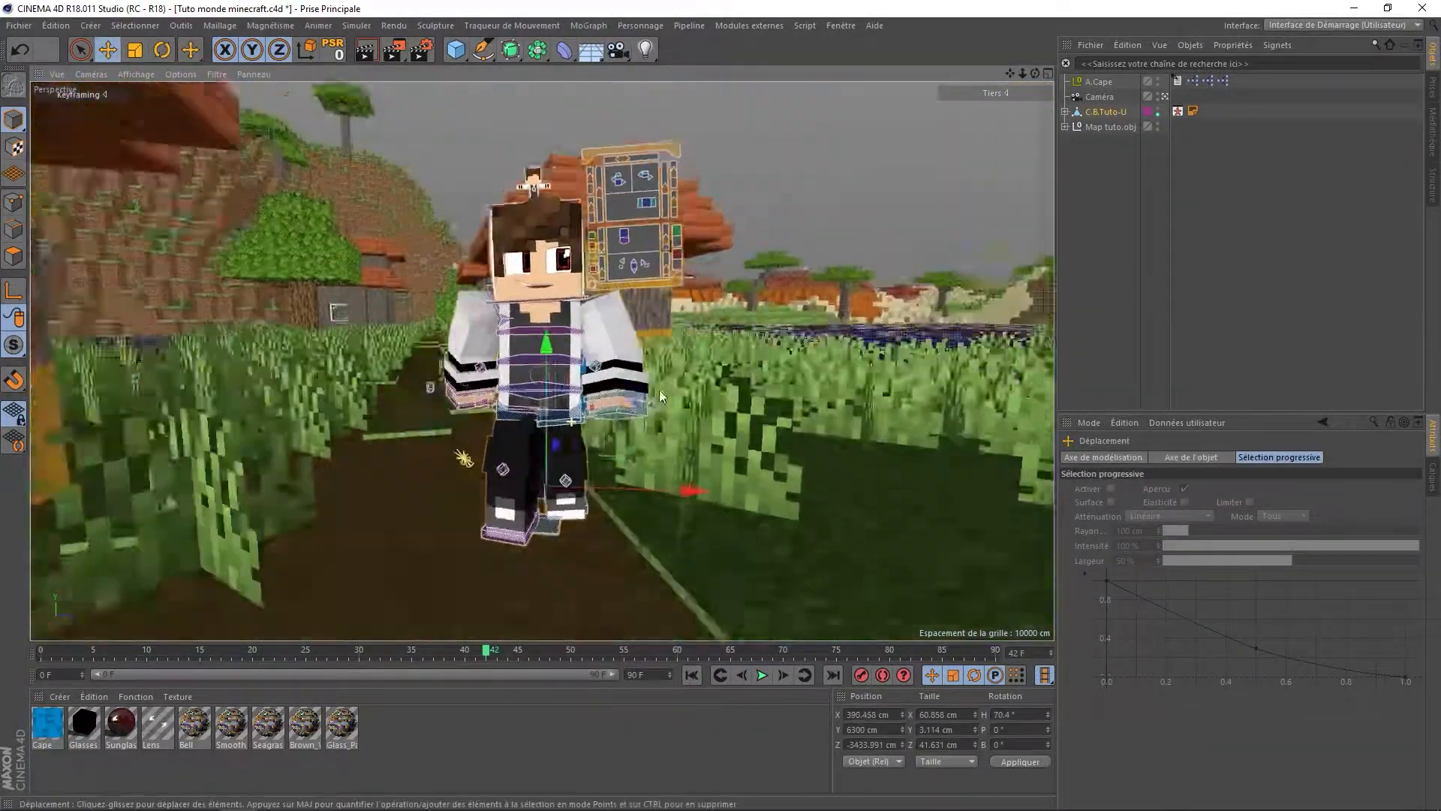
{"action": "scroll", "coordinate": [653, 345], "scroll_direction": "up", "scroll_amount": 2}
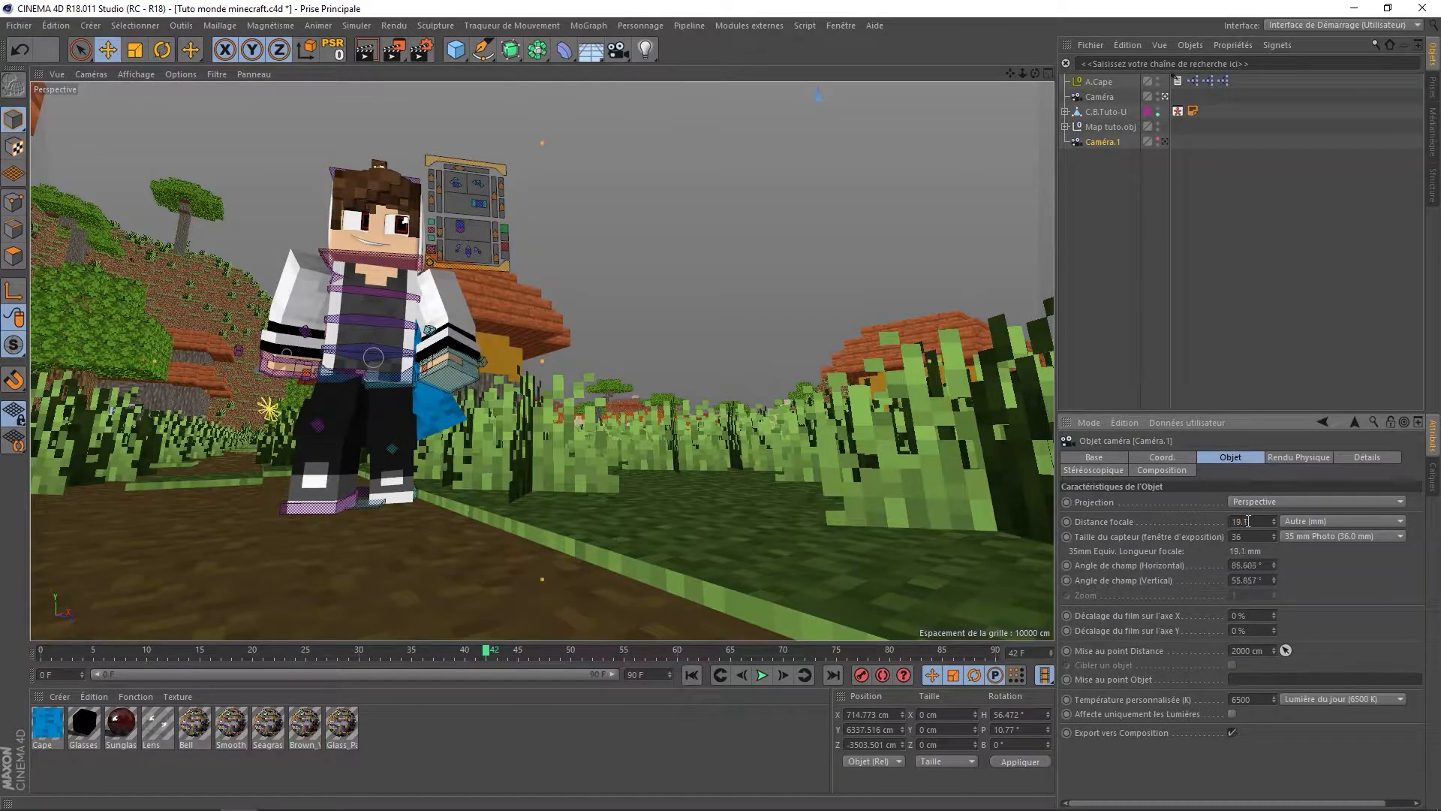
Set the focal length of Caméra.1 to 20 mm and hide the original Caméra object in the view
{"action": "double_click", "coordinate": [1248, 521]}
{"action": "type", "text": "20"}
{"action": "left_click", "coordinate": [1150, 126]}
{"action": "left_click", "coordinate": [1101, 96]}
{"action": "left_click", "coordinate": [1165, 96]}
{"action": "left_click", "coordinate": [1165, 97]}
{"action": "left_click", "coordinate": [1115, 143]}
{"action": "left_click", "coordinate": [1164, 142]}
{"action": "left_click", "coordinate": [1157, 93]}
Reframe the shot through Caméra.1 from a low angle, with the character on the left and the village behind
{"action": "middle_click_drag", "start_coordinate": [740, 235], "coordinate": [671, 253], "text": "alt"}
{"action": "right_click_drag", "start_coordinate": [671, 253], "coordinate": [607, 296], "text": "alt"}
{"action": "left_click_drag", "start_coordinate": [463, 289], "coordinate": [488, 312], "text": "alt"}
{"action": "left_click", "coordinate": [1165, 97]}
{"action": "left_click_drag", "start_coordinate": [424, 242], "coordinate": [433, 335], "text": "alt"}
{"action": "left_click", "coordinate": [1165, 142]}
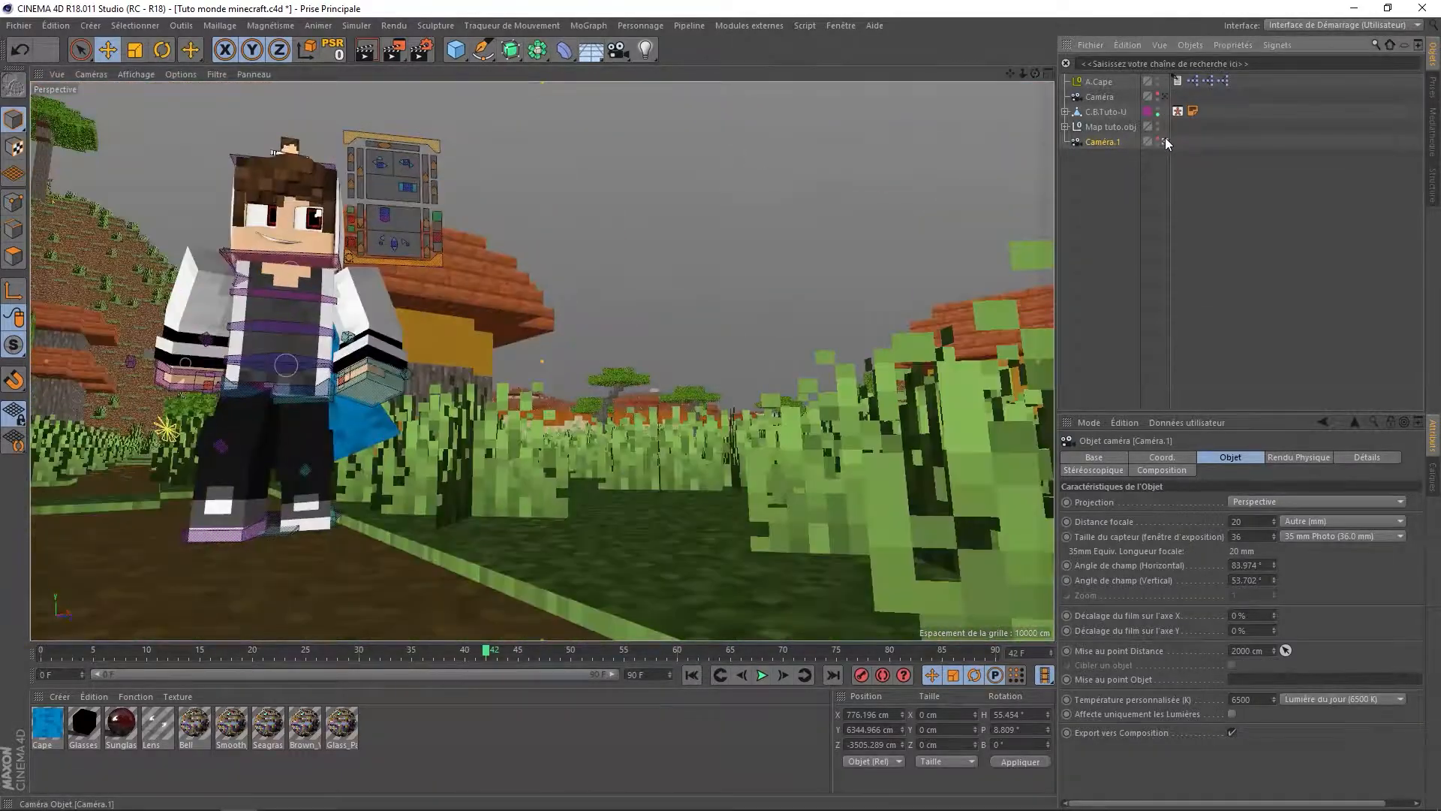
{"action": "left_click", "coordinate": [701, 193]}
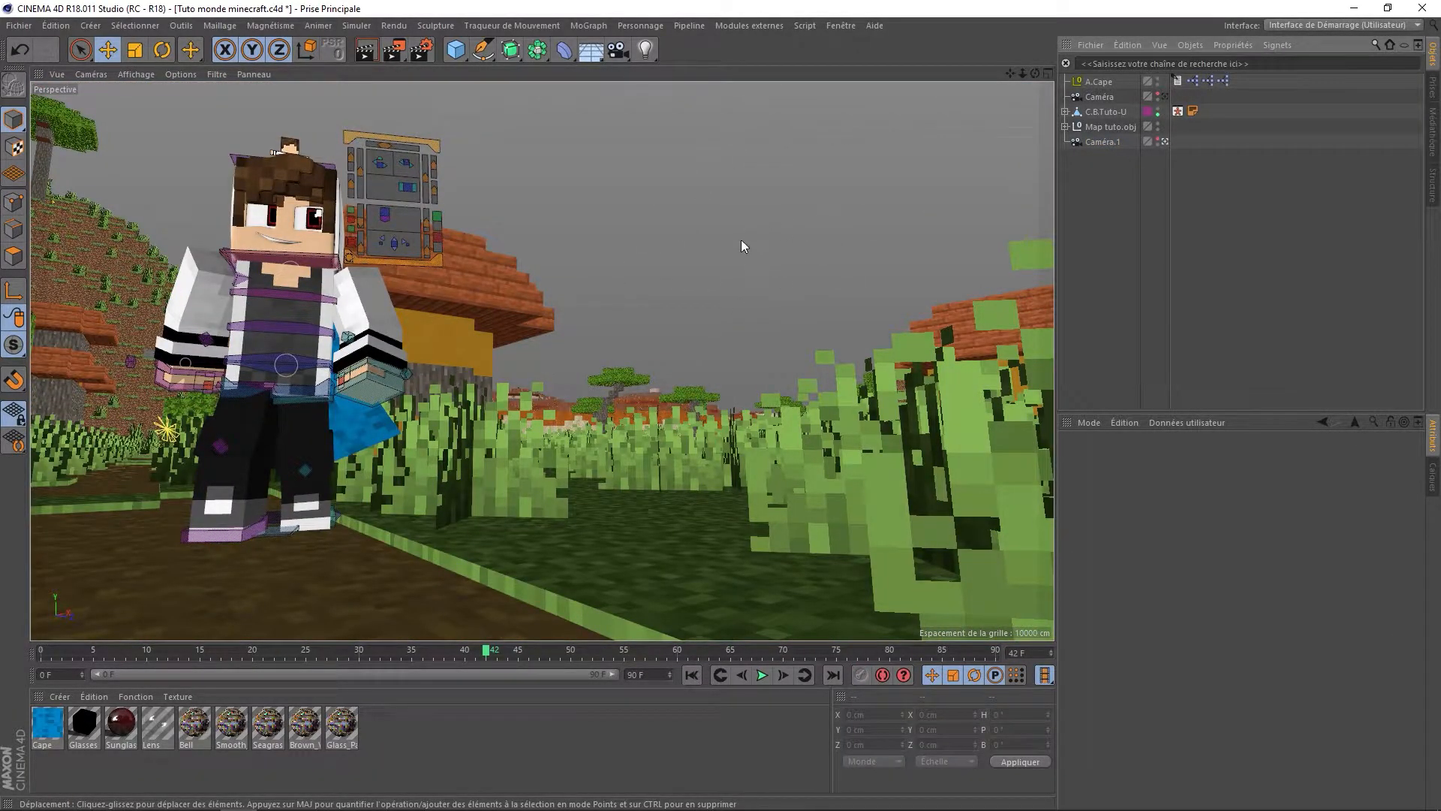
Switch to the original Caméra, pull back to see the whole terrain and duplicate Map tuto.obj beside it
{"action": "left_click", "coordinate": [1166, 97]}
{"action": "scroll", "coordinate": [681, 246], "scroll_direction": "down", "scroll_amount": 10}
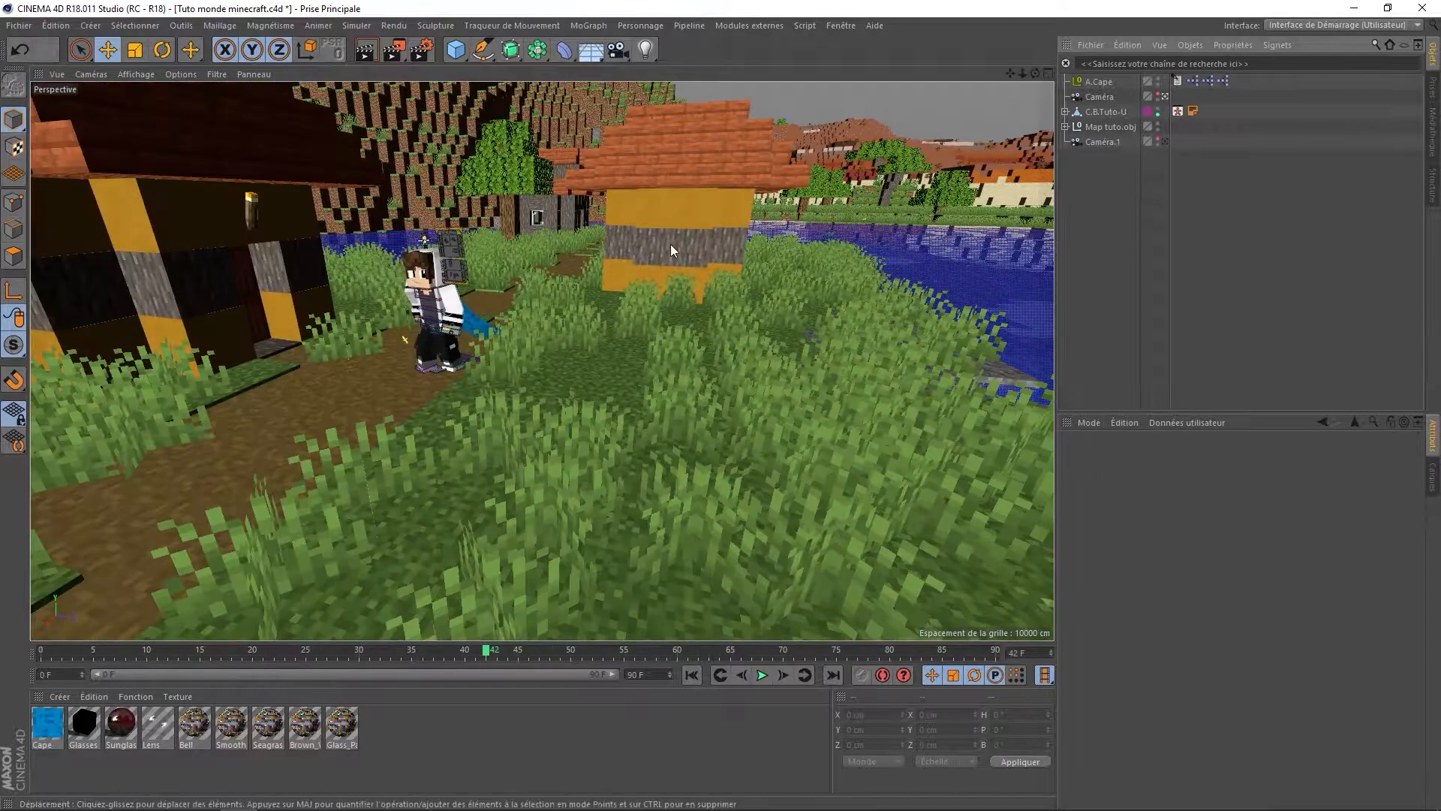
{"action": "left_click", "coordinate": [1110, 130]}
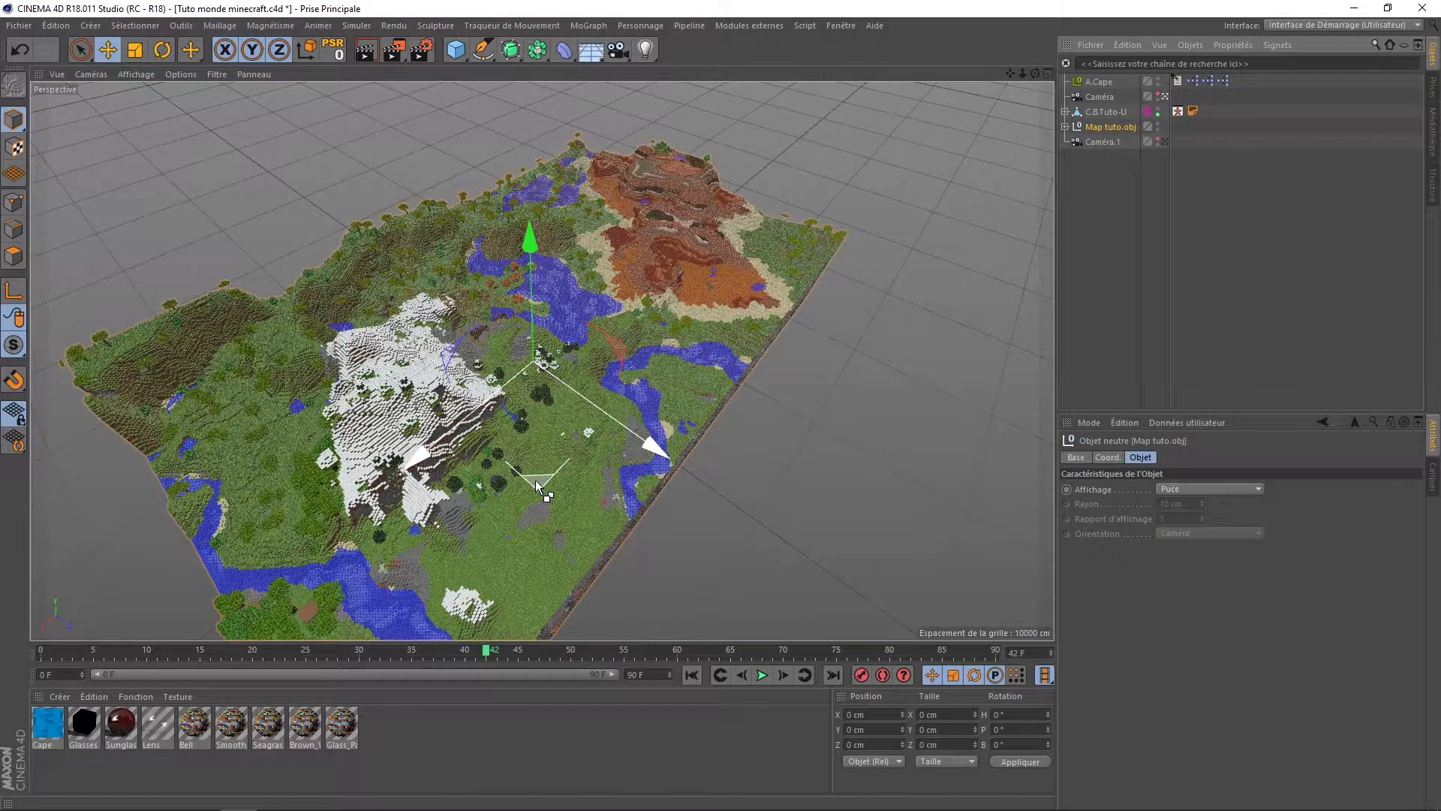
{"action": "left_click_drag", "start_coordinate": [539, 488], "coordinate": [1026, 630], "text": "ctrl"}
Rotate the duplicated map to a heading of about -57° and move it to X -14880 cm, Z about 30407 cm
{"action": "scroll", "coordinate": [838, 481], "scroll_direction": "down", "scroll_amount": 5}
{"action": "key", "text": "r"}
{"action": "left_click_drag", "start_coordinate": [839, 481], "coordinate": [720, 450]}
{"action": "key", "text": "e"}
{"action": "scroll", "coordinate": [715, 388], "scroll_direction": "up", "scroll_amount": 3}
{"action": "left_click_drag", "start_coordinate": [715, 388], "coordinate": [780, 393]}
Inspect where the duplicated map meets the original and check the background behind the character
{"action": "left_click_drag", "start_coordinate": [466, 299], "coordinate": [582, 312], "text": "alt"}
{"action": "scroll", "coordinate": [508, 277], "scroll_direction": "up", "scroll_amount": 5}
{"action": "left_click_drag", "start_coordinate": [508, 277], "coordinate": [594, 198], "text": "alt"}
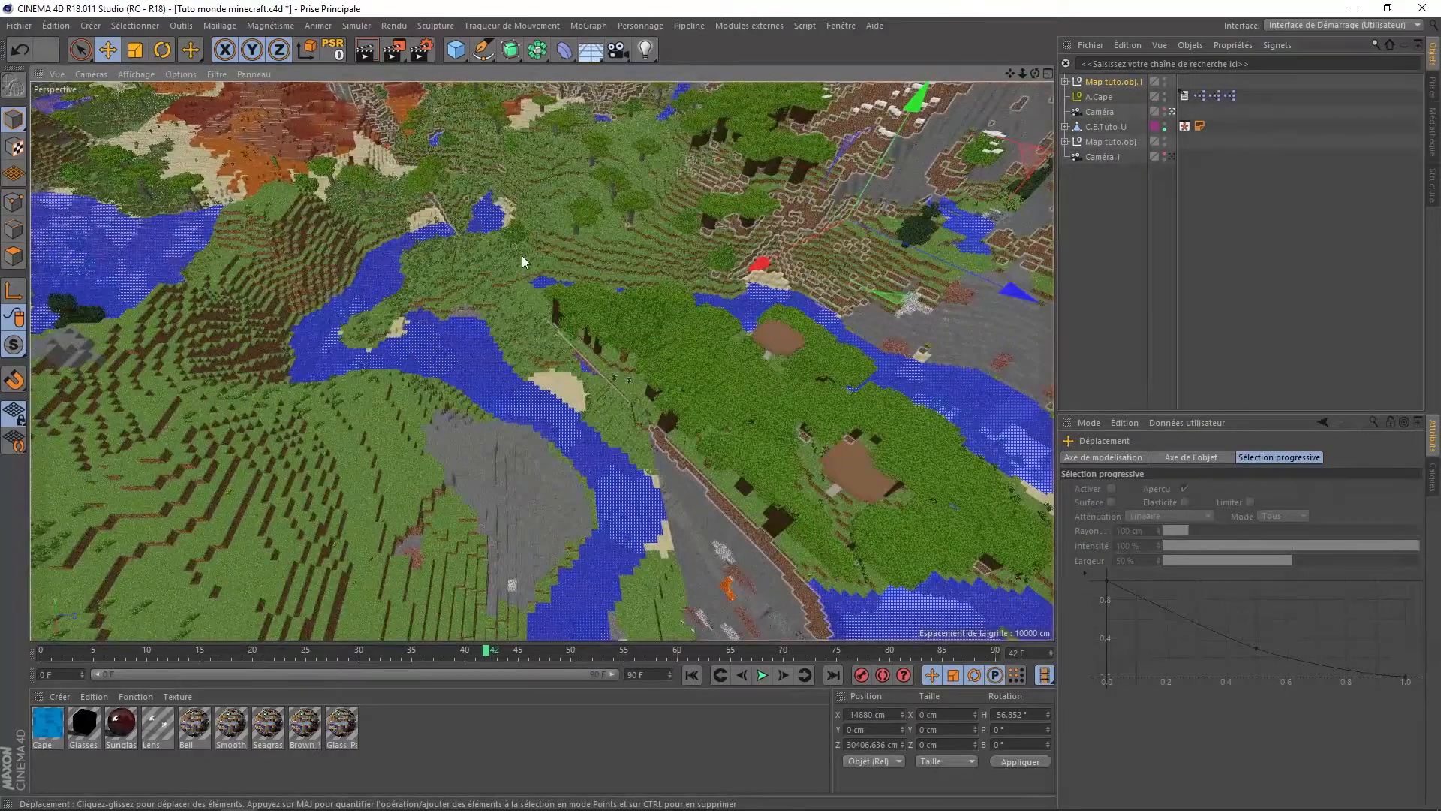
{"action": "scroll", "coordinate": [521, 255], "scroll_direction": "up", "scroll_amount": 5}
{"action": "scroll", "coordinate": [506, 252], "scroll_direction": "up", "scroll_amount": 4}
{"action": "left_click_drag", "start_coordinate": [466, 305], "coordinate": [518, 308], "text": "alt"}
{"action": "scroll", "coordinate": [449, 335], "scroll_direction": "down", "scroll_amount": 6}
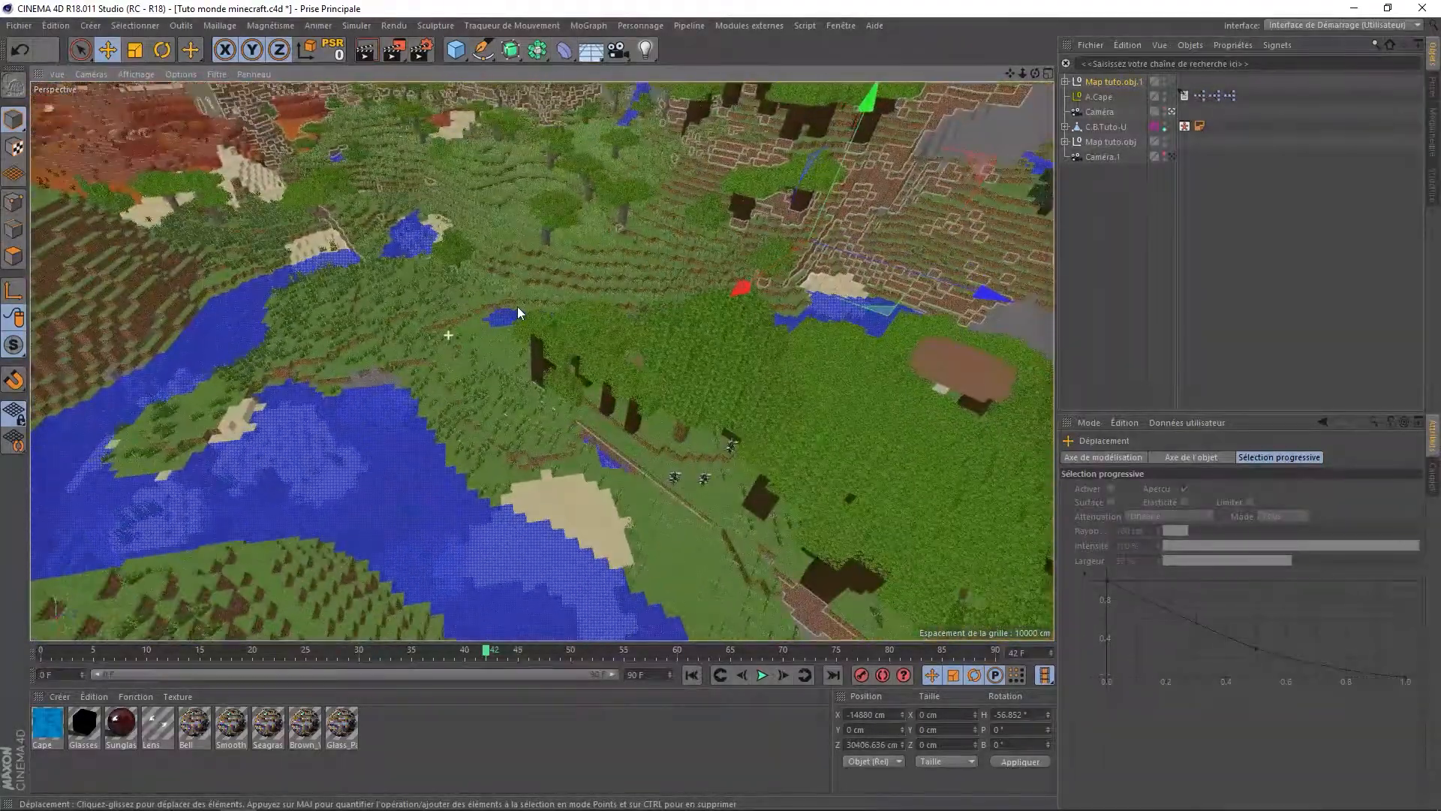
{"action": "left_click", "coordinate": [1171, 157]}
{"action": "left_click_drag", "start_coordinate": [980, 474], "coordinate": [726, 450]}
{"action": "left_click", "coordinate": [762, 158]}
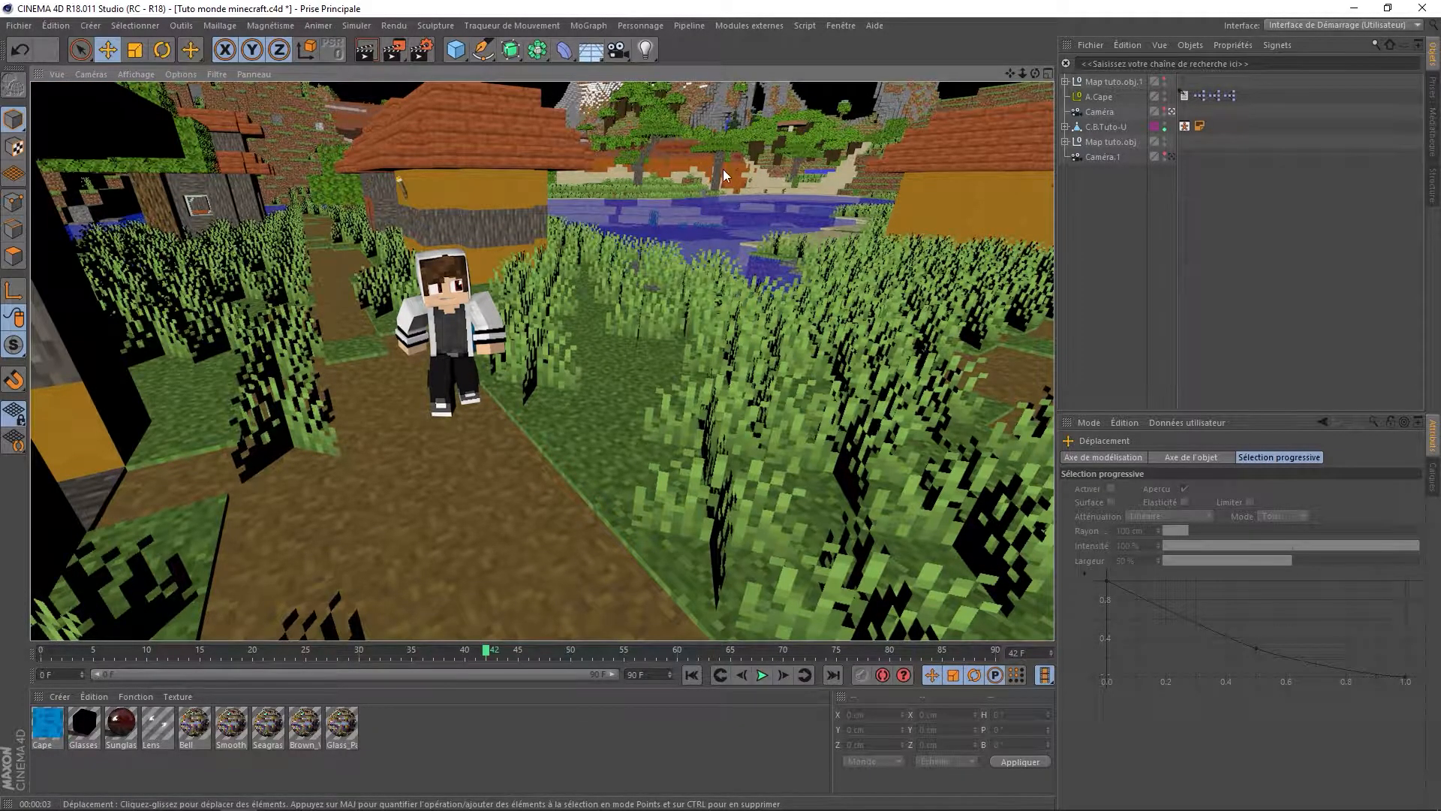
Load the Render Settings(Anishwij) and 5.Sky presets from the content library into the scene
{"action": "left_click_drag", "start_coordinate": [714, 260], "coordinate": [675, 289], "text": "alt"}
{"action": "left_click", "coordinate": [1438, 144]}
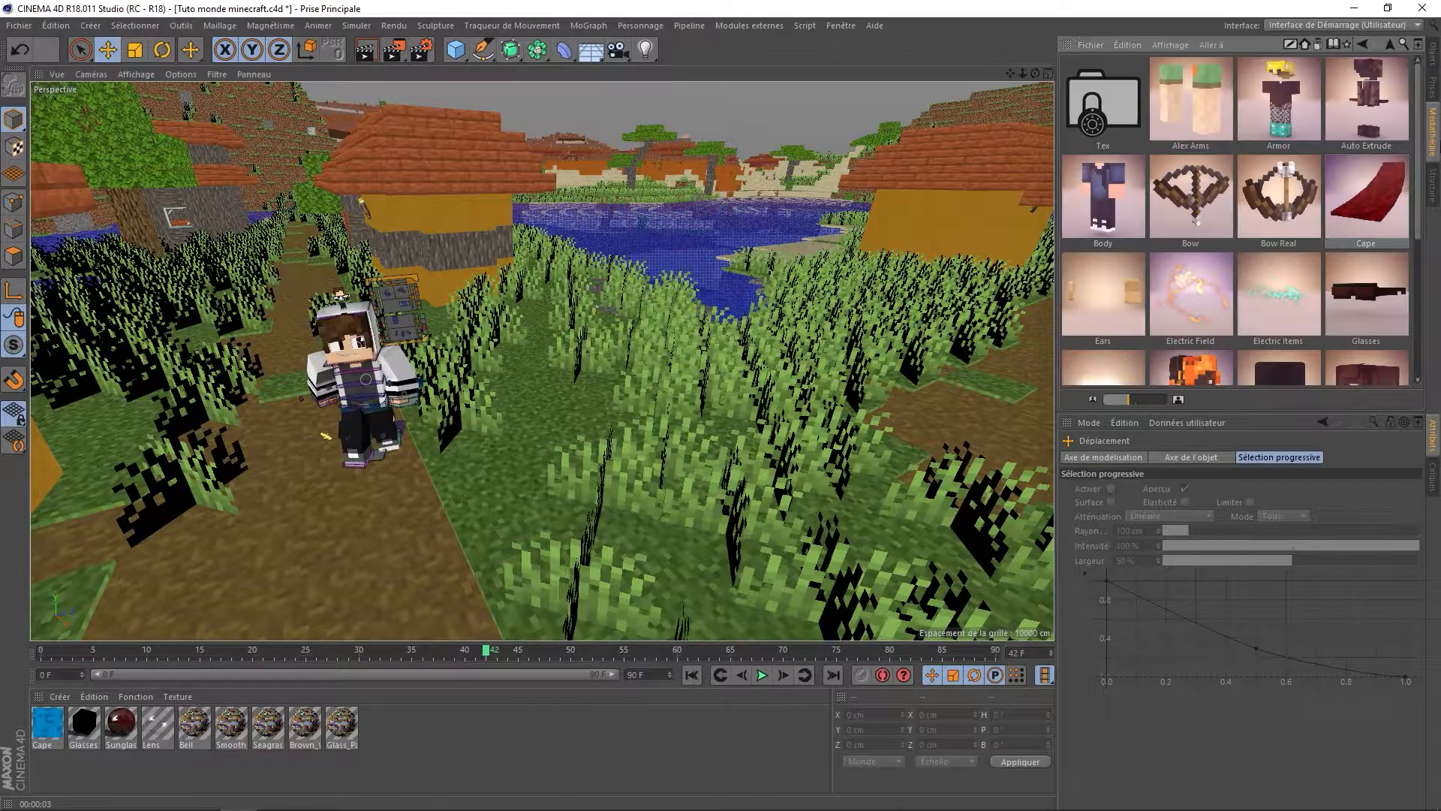
{"action": "key", "text": "BackSpace"}
{"action": "double_click", "coordinate": [1271, 96]}
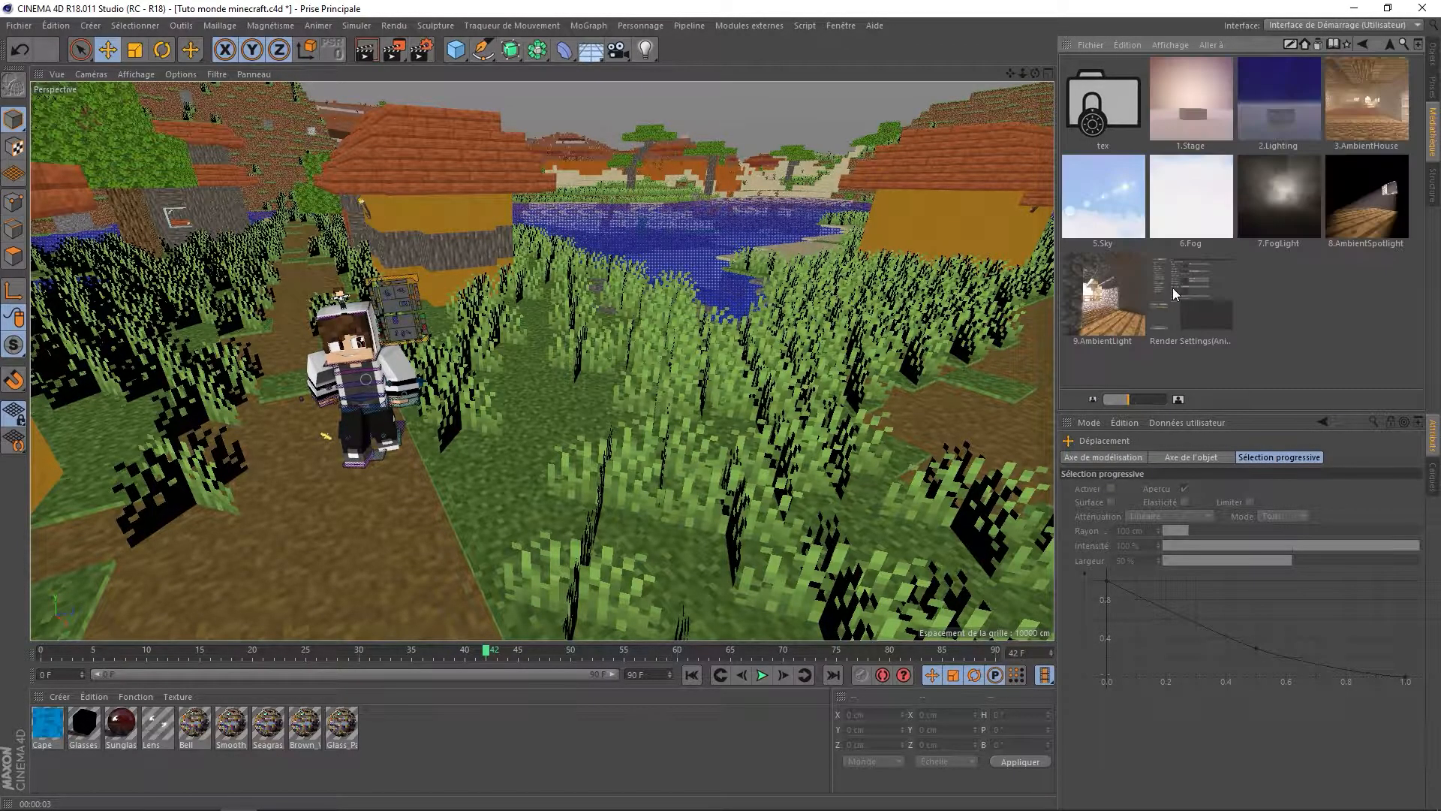
{"action": "left_click", "coordinate": [1191, 298]}
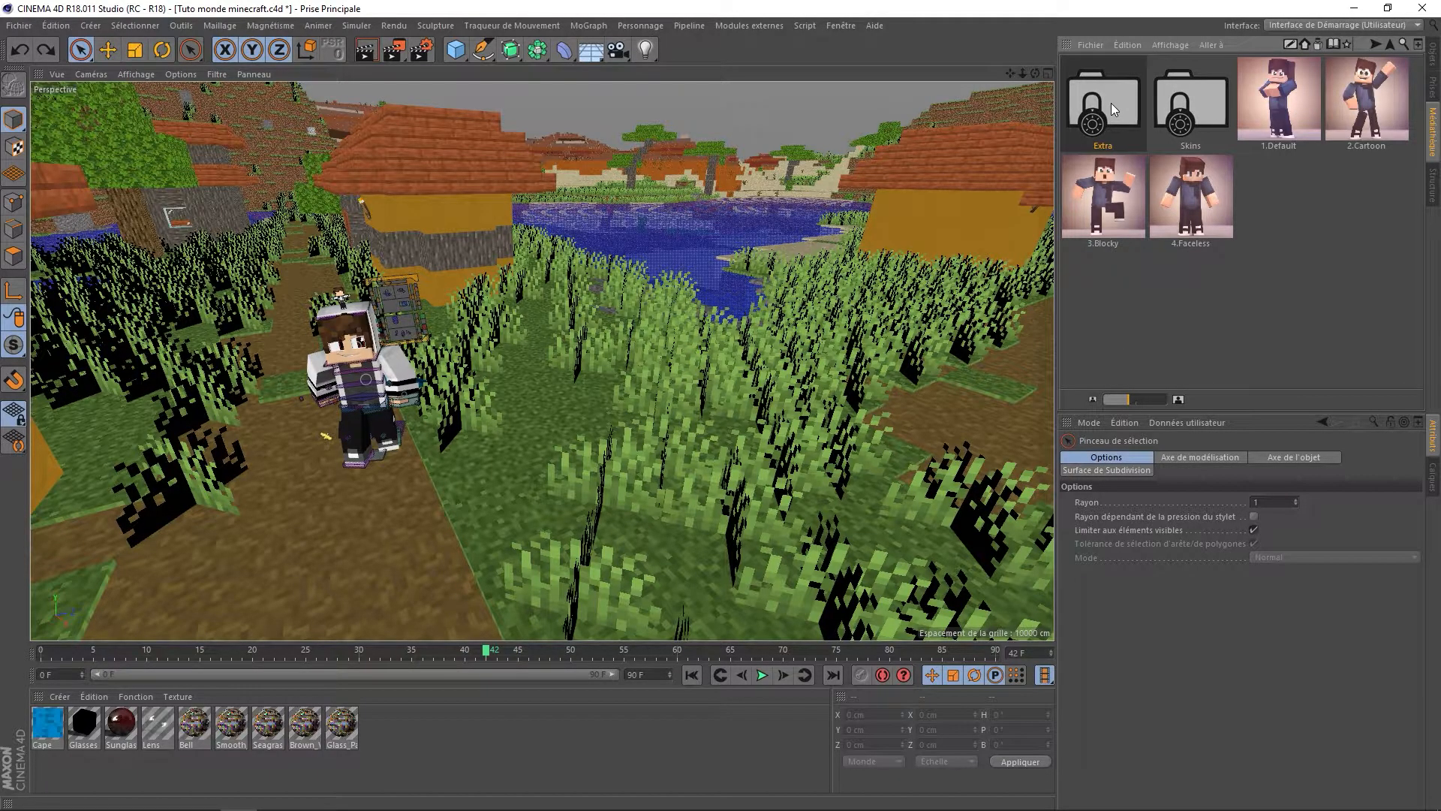
{"action": "double_click", "coordinate": [1111, 102]}
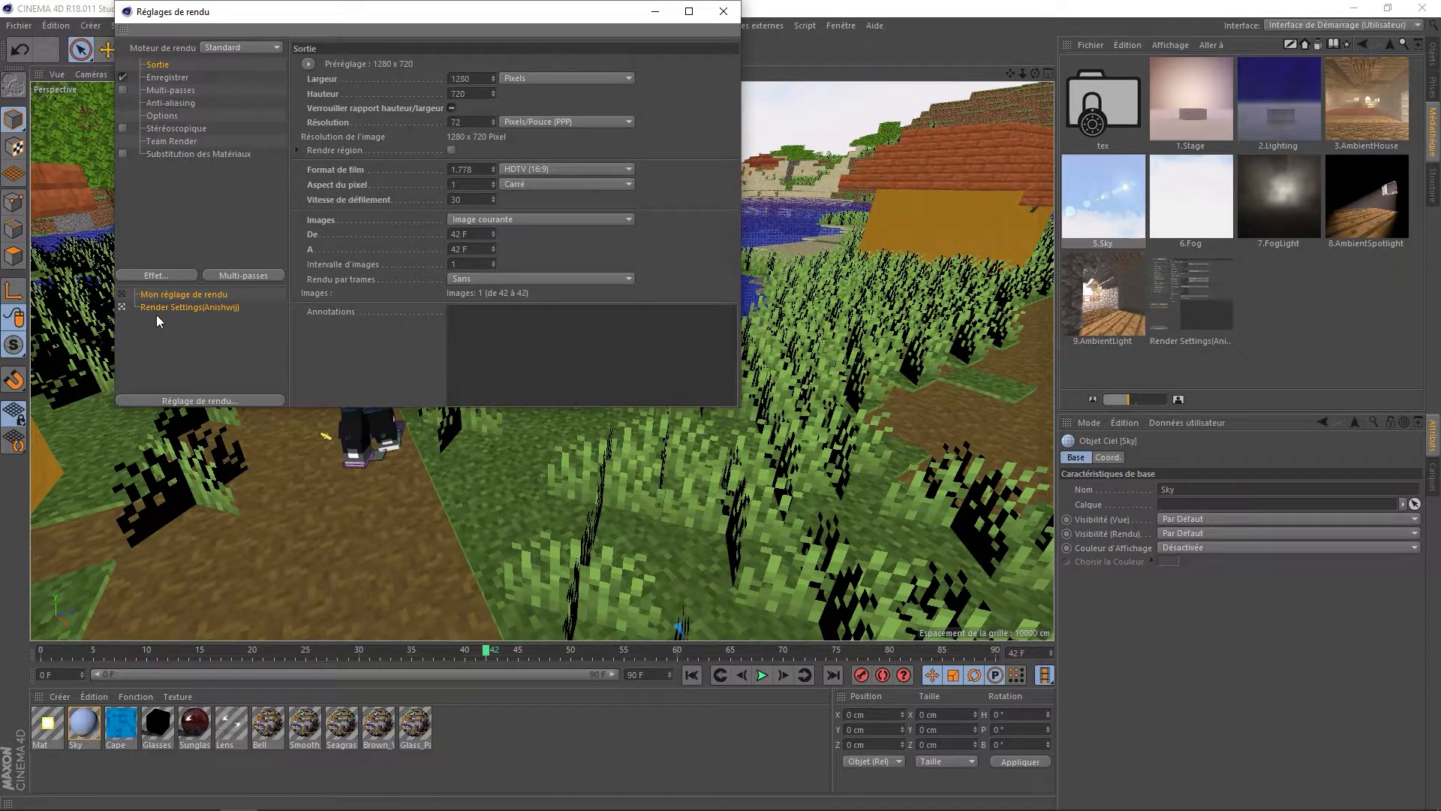
Set the output height of the Render Settings(Anishwij) preset to 1080 pixels and review its save options
{"action": "left_click", "coordinate": [158, 307]}
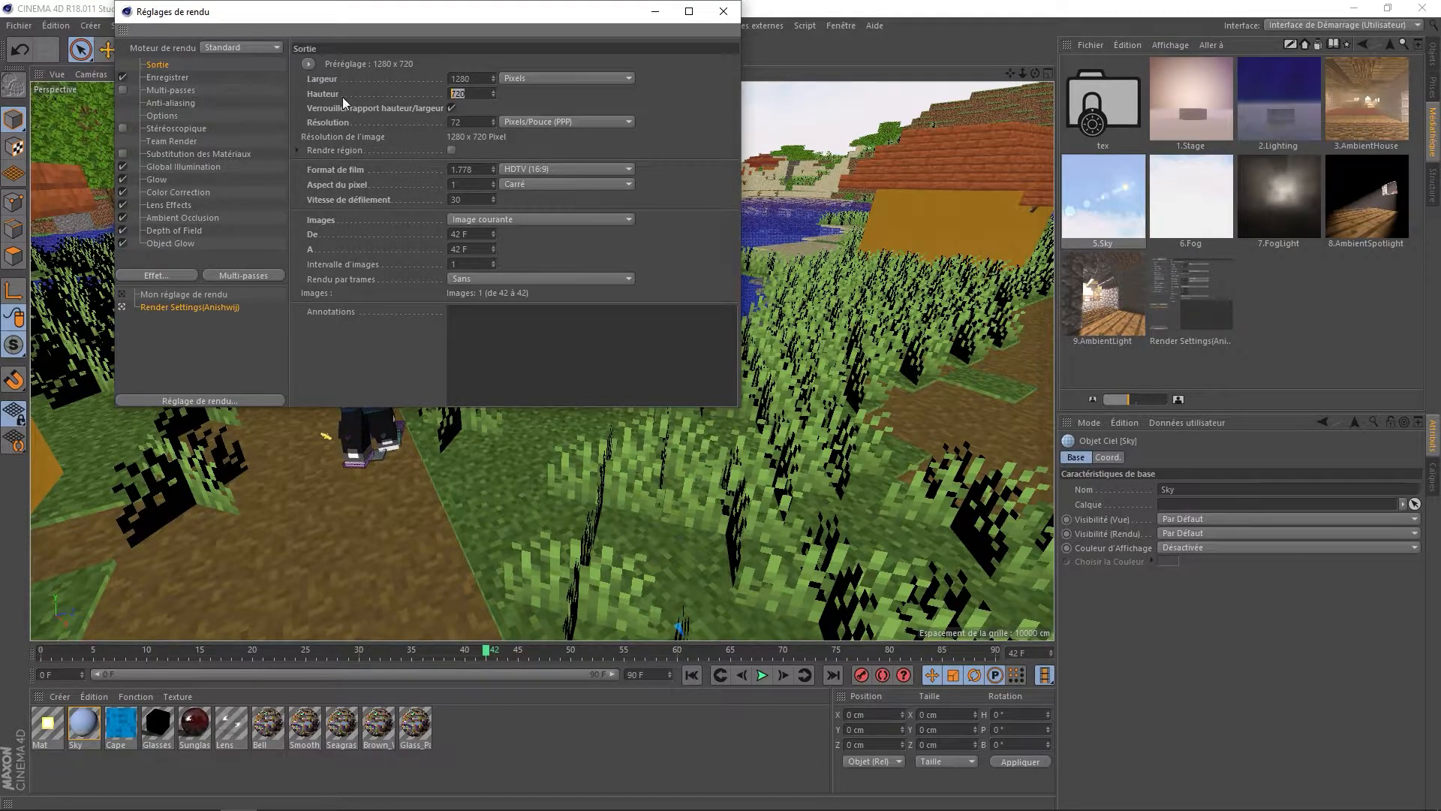
{"action": "type", "text": "1080"}
{"action": "key", "text": "Return"}
{"action": "left_click", "coordinate": [167, 78]}
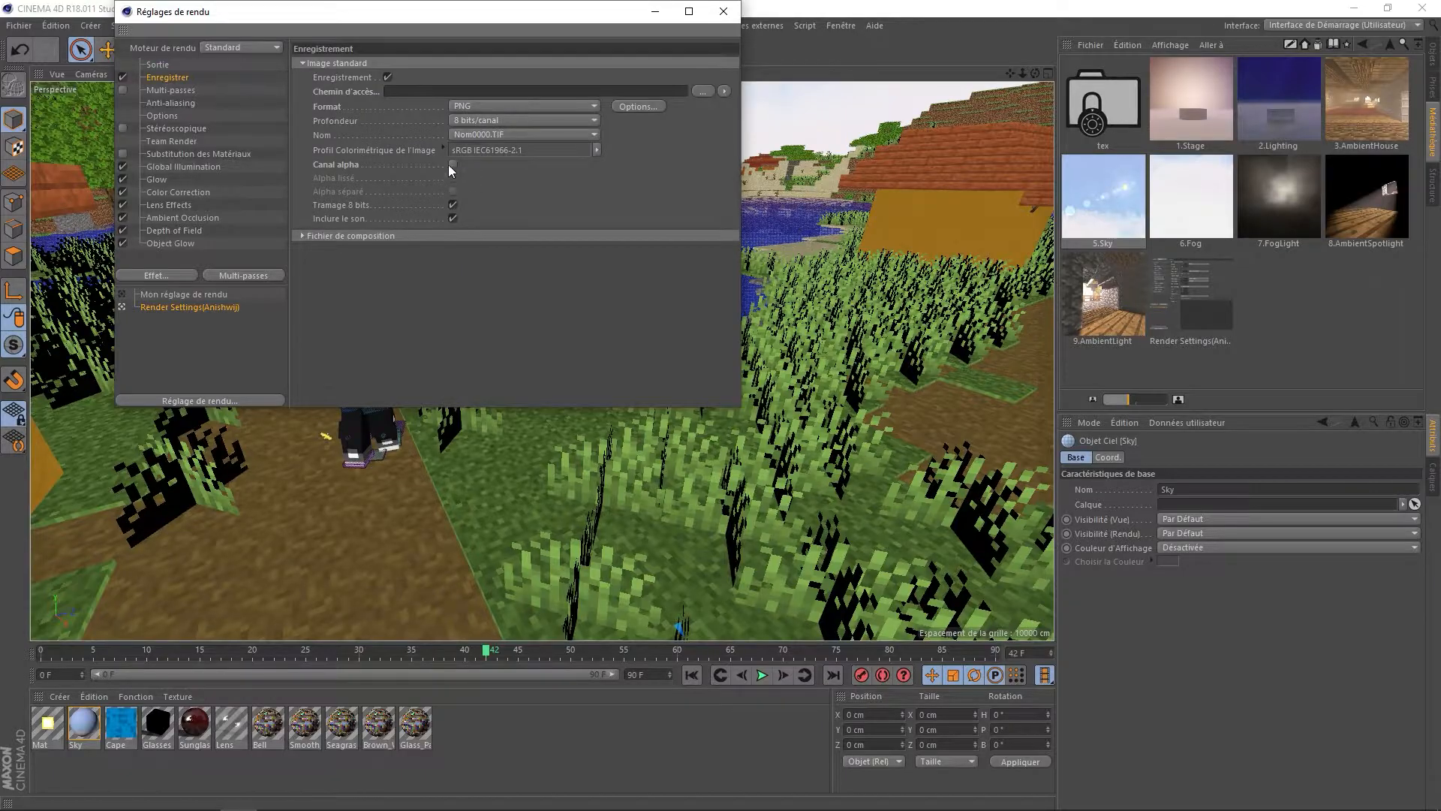
{"action": "left_click", "coordinate": [723, 11]}
Select the Light nested under the sky's Sun object and enable its Afficher l'Illumination option
{"action": "mouse_move", "coordinate": [546, 318]}
{"action": "left_mouse_down", "text": "alt"}
{"action": "mouse_move", "coordinate": [588, 318]}
{"action": "mouse_move", "coordinate": [543, 315]}
{"action": "mouse_move", "coordinate": [566, 319]}
{"action": "left_mouse_up", "text": "alt"}
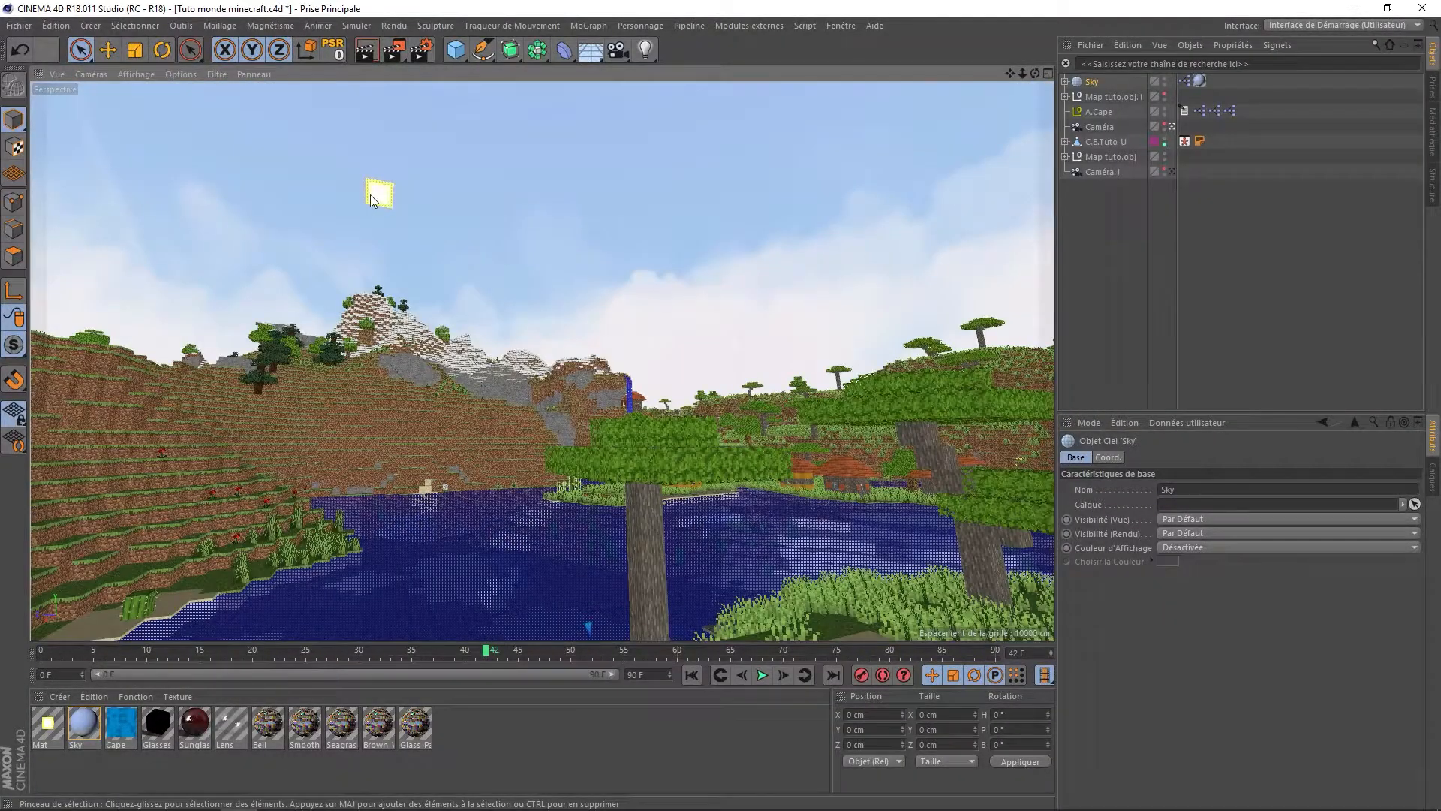
{"action": "right_click_drag", "start_coordinate": [372, 195], "coordinate": [433, 172], "text": "alt"}
{"action": "left_click_drag", "start_coordinate": [432, 172], "coordinate": [479, 213], "text": "alt"}
{"action": "left_click", "coordinate": [474, 217]}
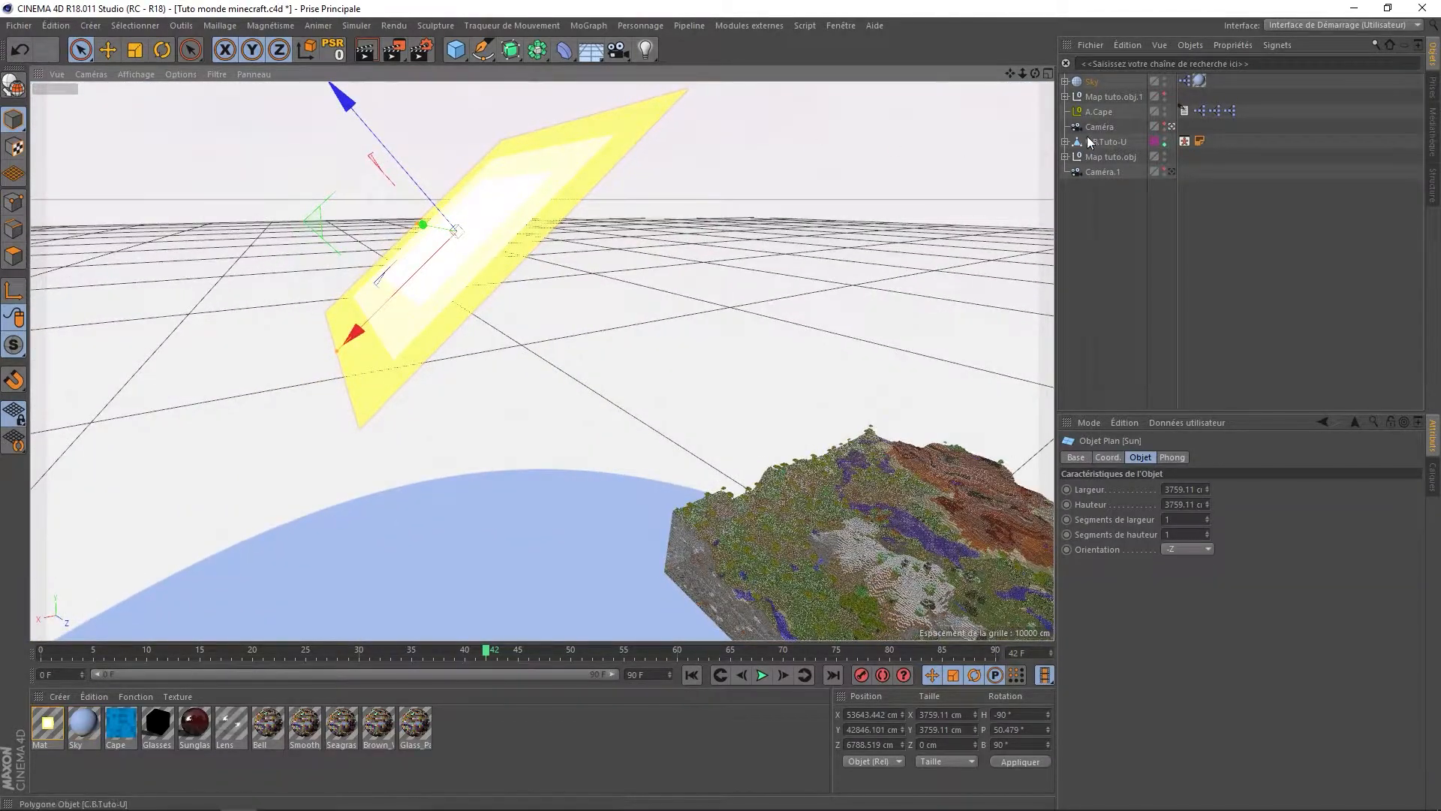
{"action": "left_click", "coordinate": [1064, 81]}
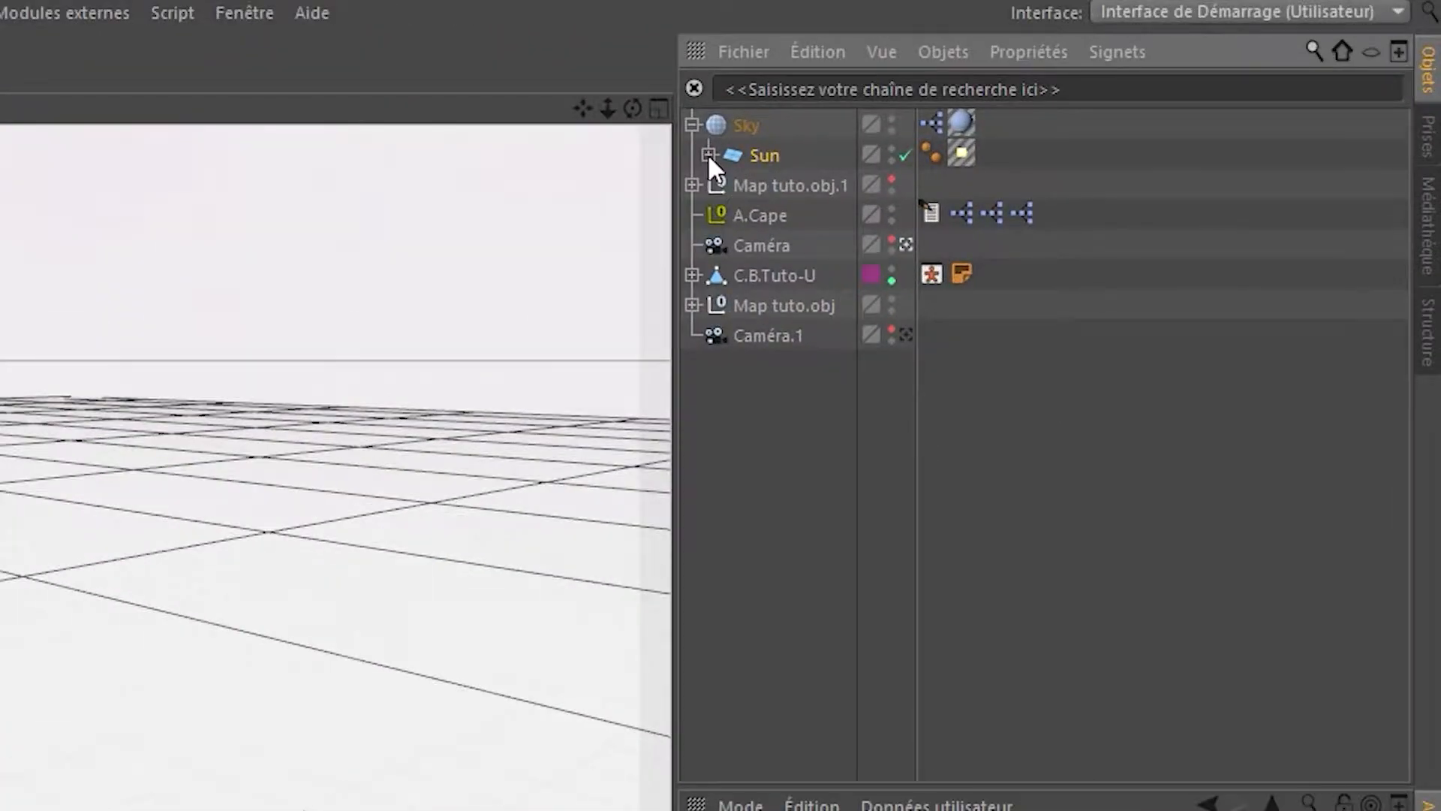
{"action": "left_click", "coordinate": [1072, 95]}
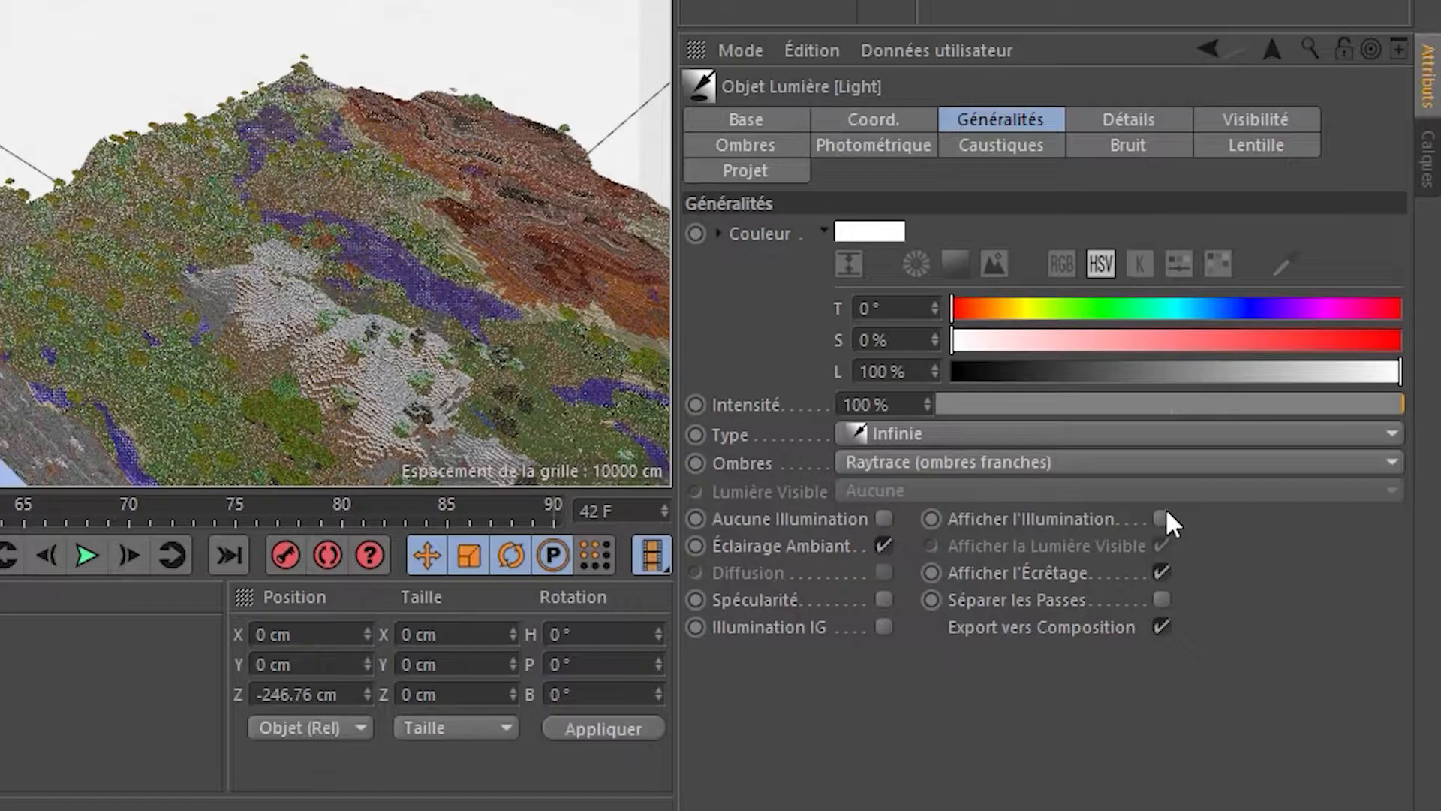
{"action": "left_click", "coordinate": [1161, 519]}
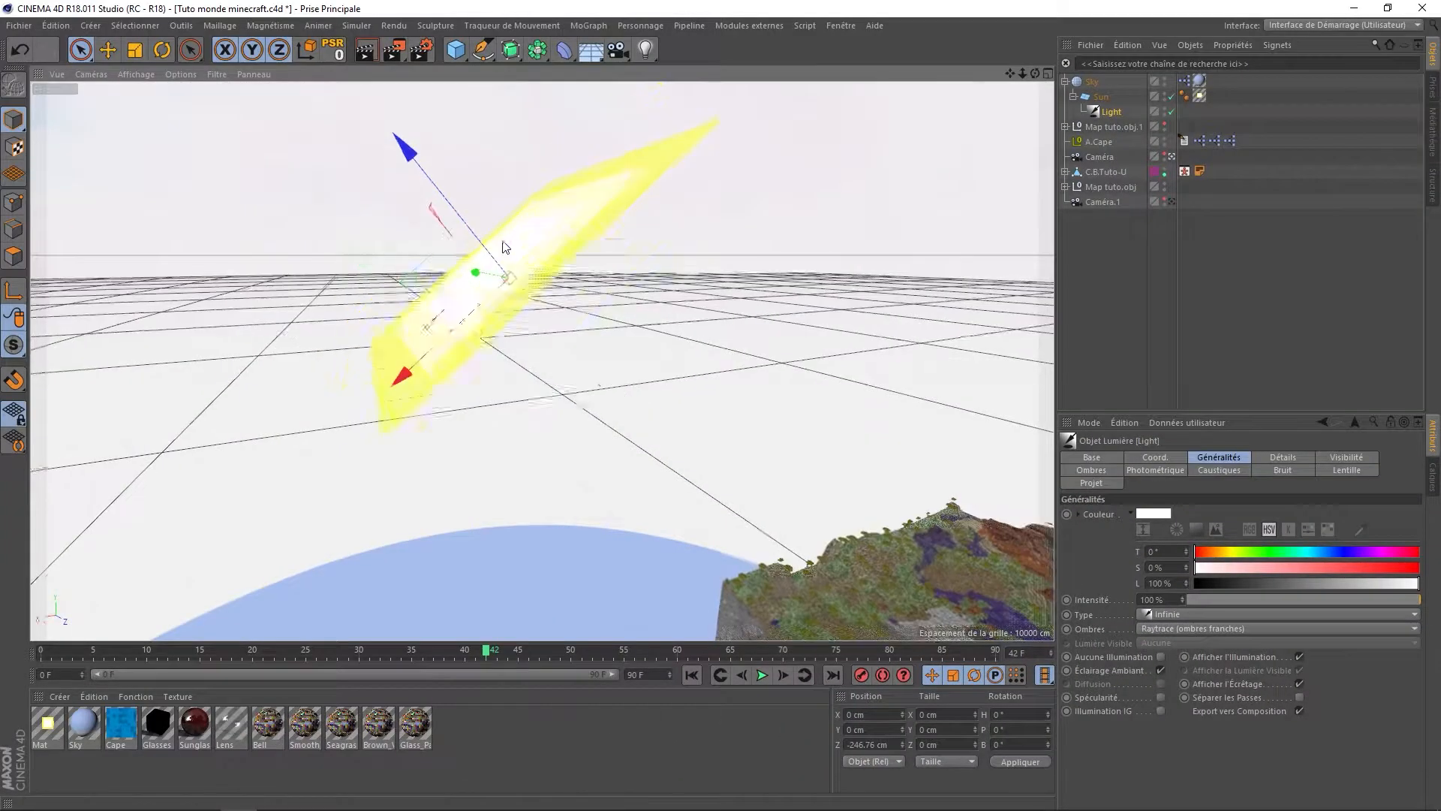
Rotate the sun's Light to a heading of 180° so that it shines towards the map
{"action": "left_click_drag", "start_coordinate": [505, 247], "coordinate": [600, 283], "text": "alt"}
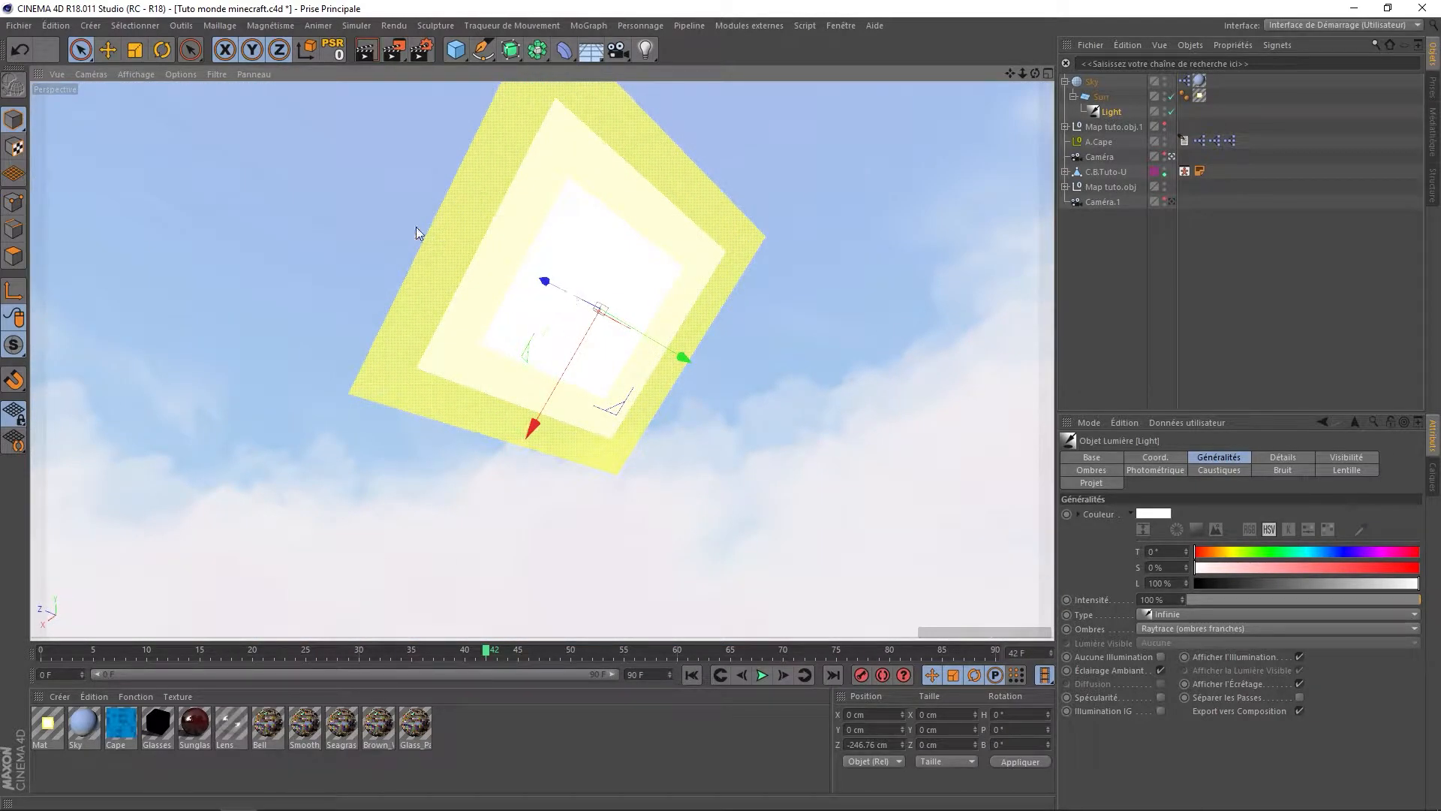
{"action": "key", "text": "r"}
{"action": "left_click_drag", "start_coordinate": [388, 201], "coordinate": [566, 476], "text": "alt"}
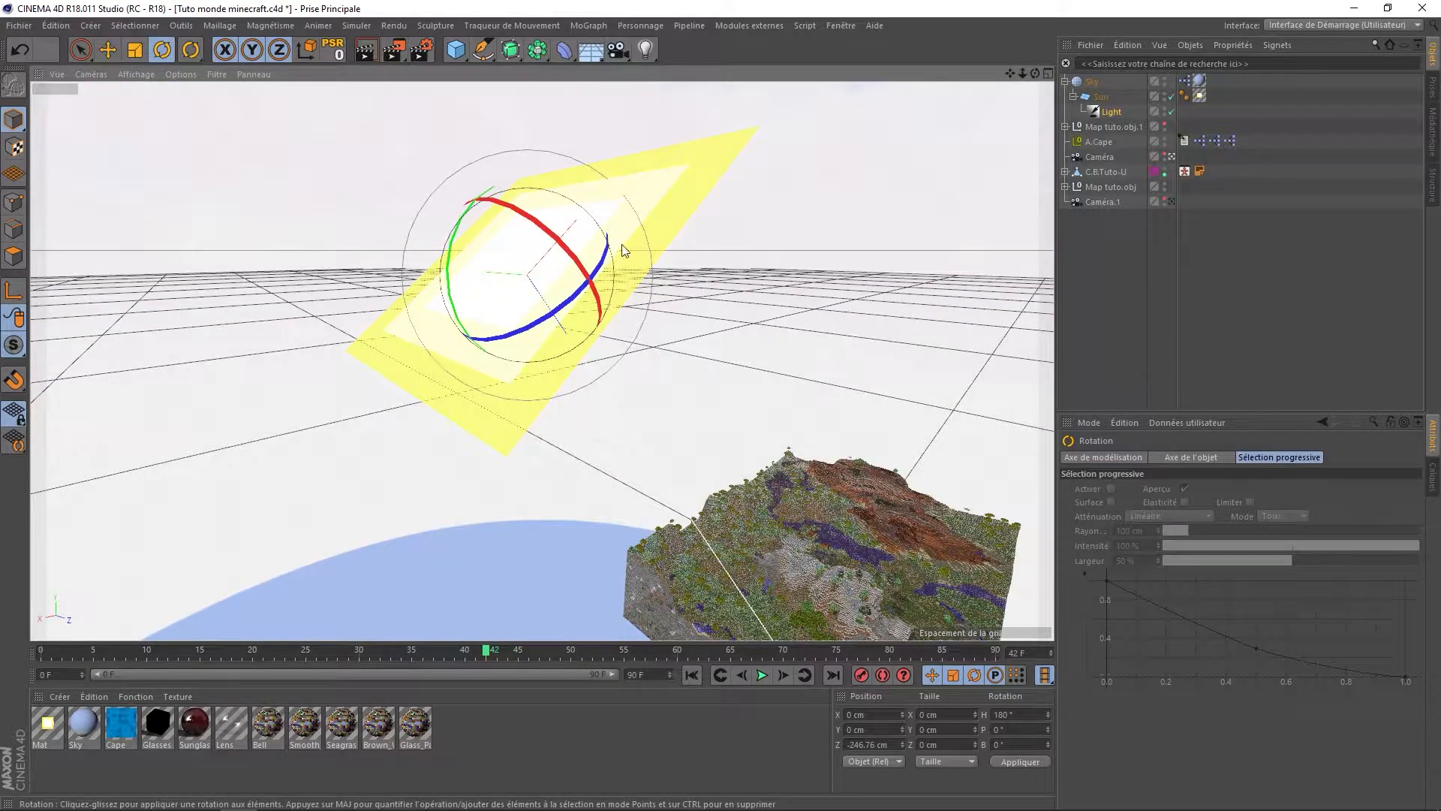
Add a Rendu property to the sky's Sun plane with Ombres portées and Ombres reçues turned off
{"action": "left_click_drag", "start_coordinate": [622, 251], "coordinate": [603, 201], "text": "alt"}
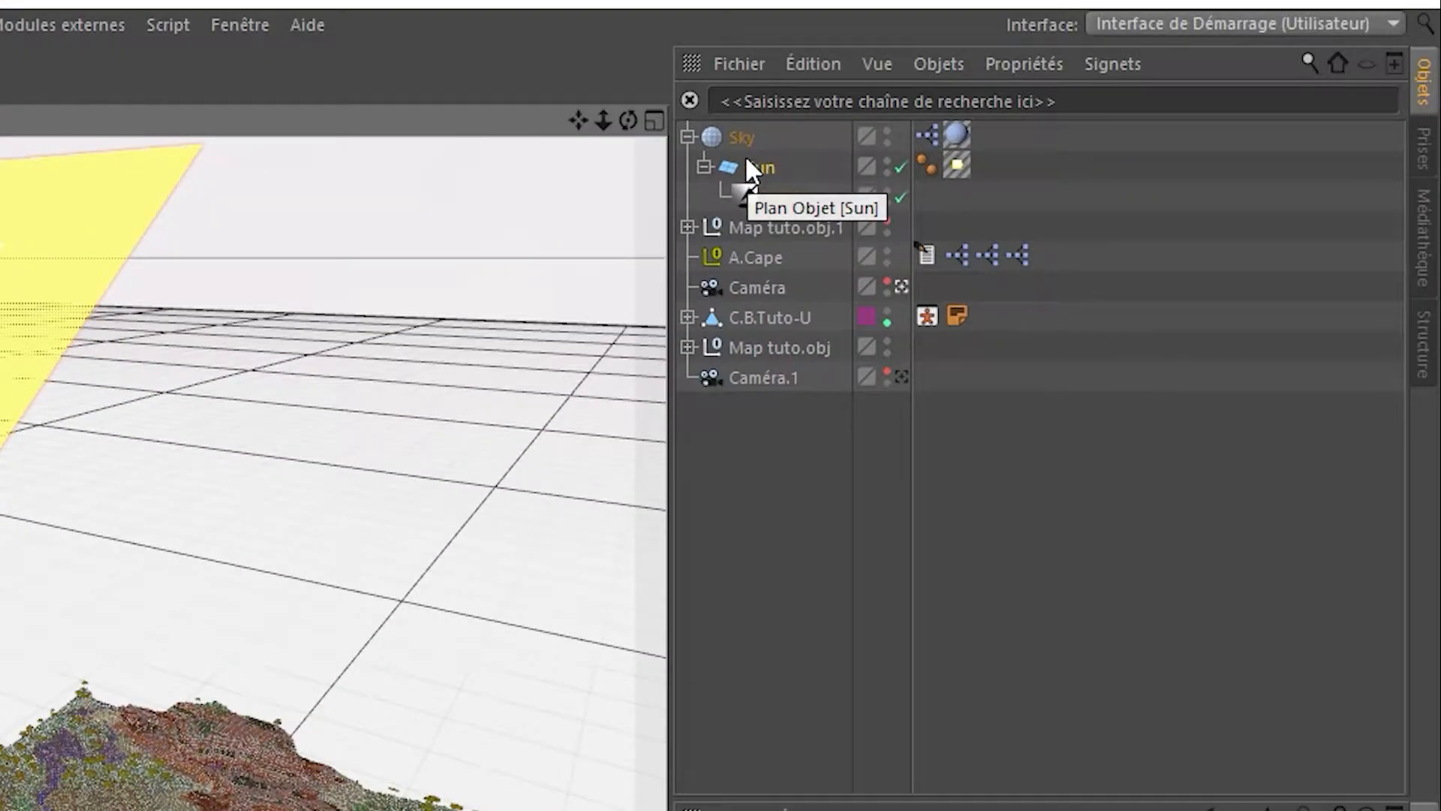
{"action": "right_click", "coordinate": [749, 167]}
{"action": "mouse_move", "coordinate": [840, 209]}
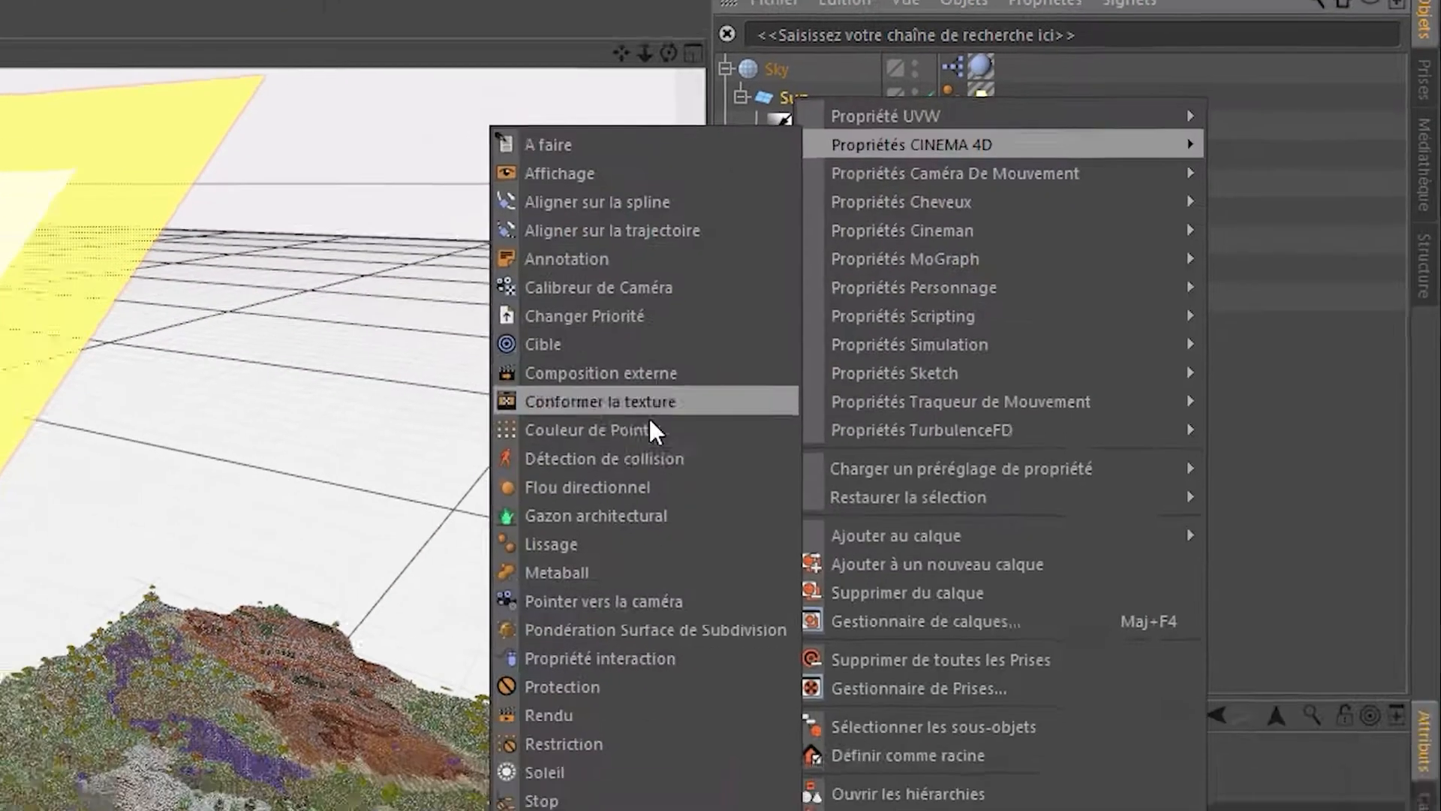
{"action": "left_click", "coordinate": [657, 561]}
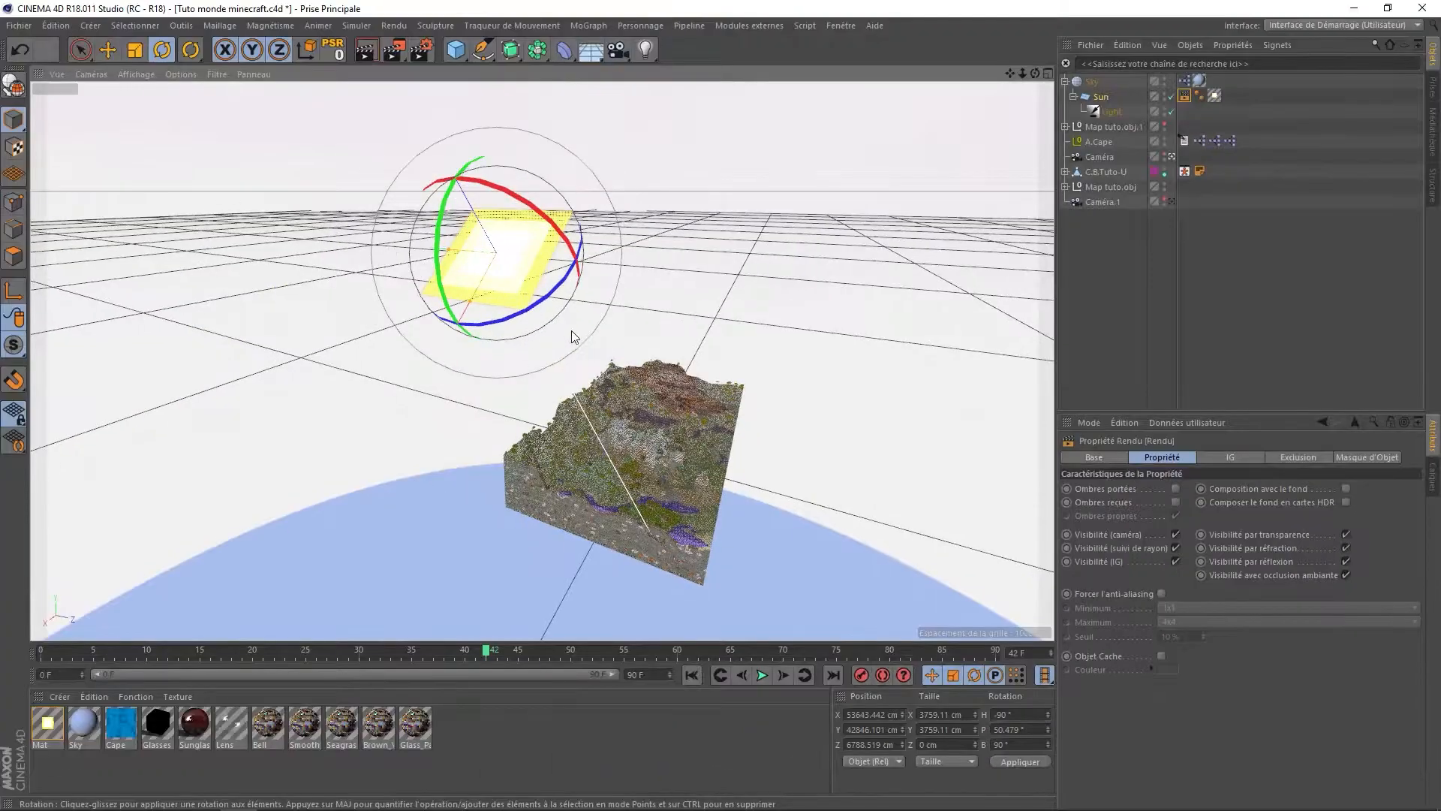
Move the Sun plane in the top view from beside the map towards the map
{"action": "left_click_drag", "start_coordinate": [572, 336], "coordinate": [627, 371], "text": "alt"}
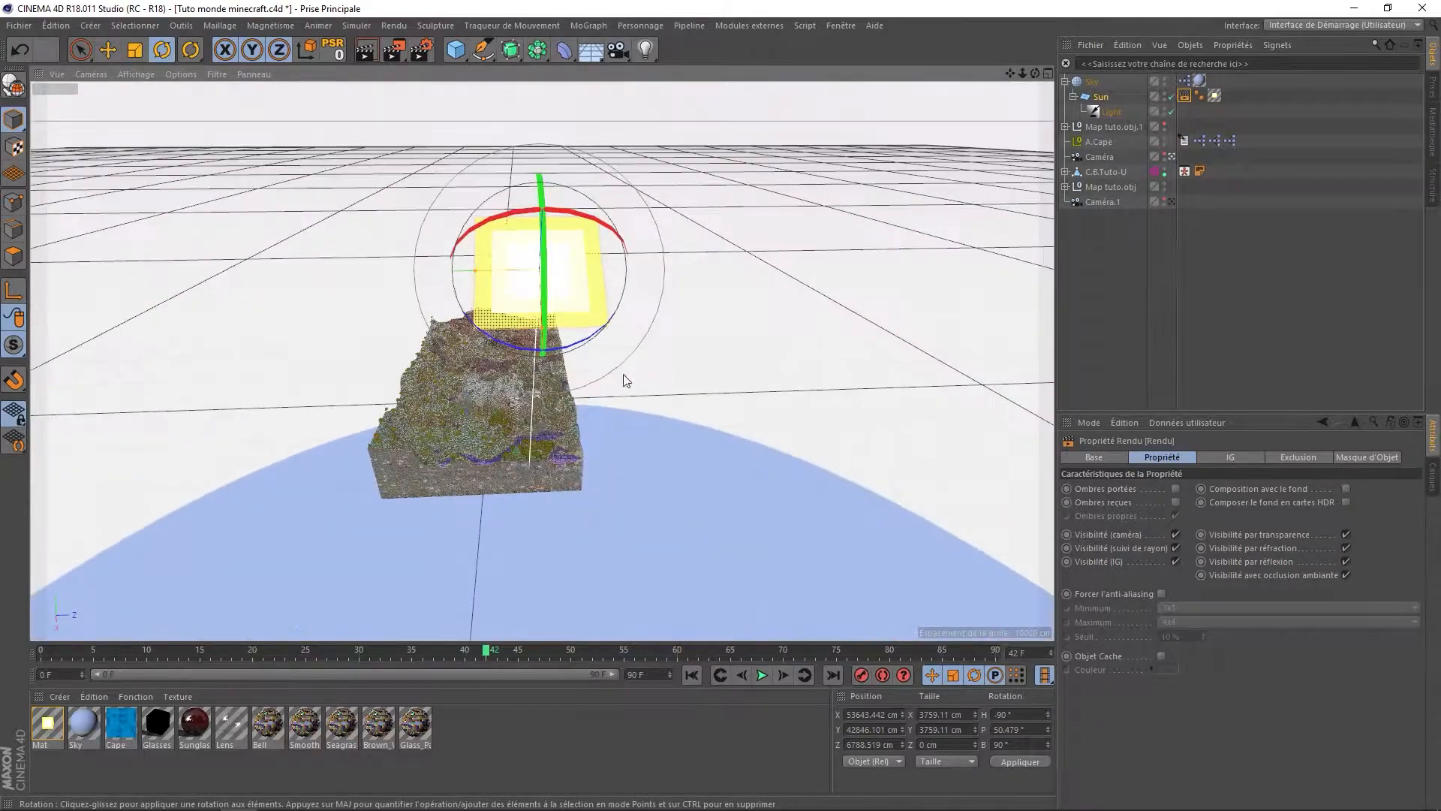
{"action": "scroll", "coordinate": [535, 458], "scroll_direction": "up", "scroll_amount": 3}
{"action": "scroll", "coordinate": [535, 455], "scroll_direction": "down", "scroll_amount": 3}
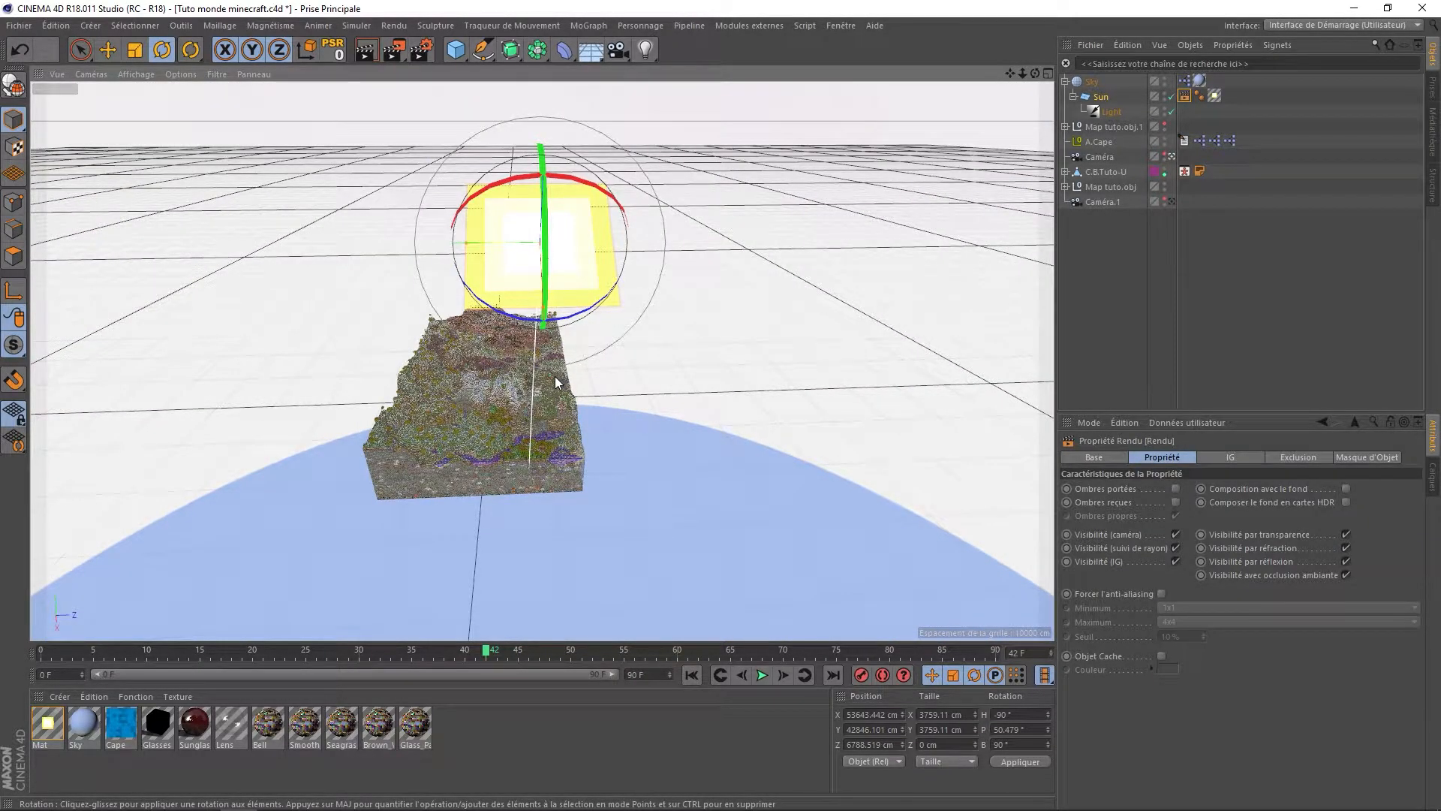
{"action": "left_click_drag", "start_coordinate": [574, 289], "coordinate": [853, 263], "text": "alt"}
{"action": "key", "text": "e"}
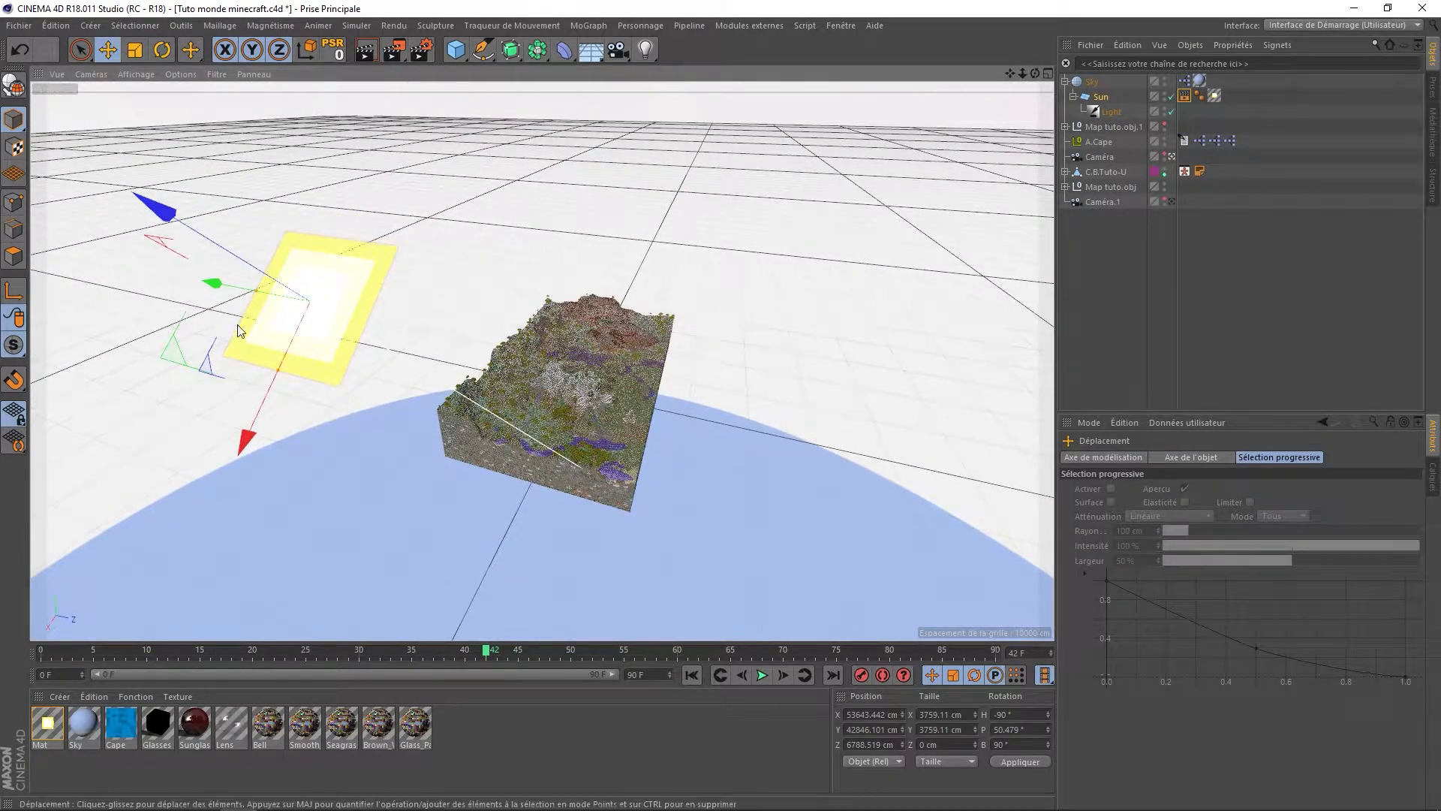
{"action": "left_click_drag", "start_coordinate": [615, 343], "coordinate": [534, 351], "text": "alt"}
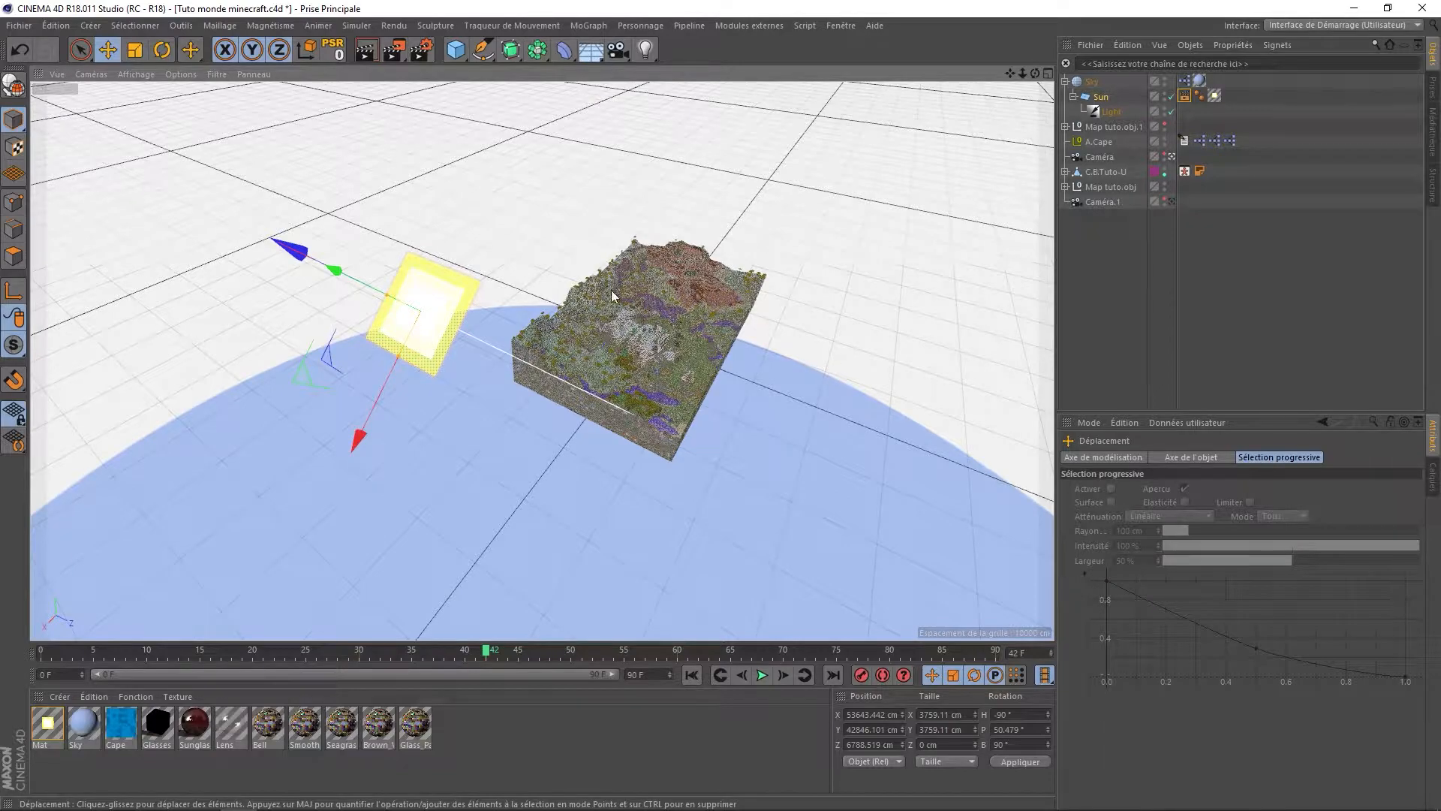
{"action": "middle_click", "coordinate": [641, 328]}
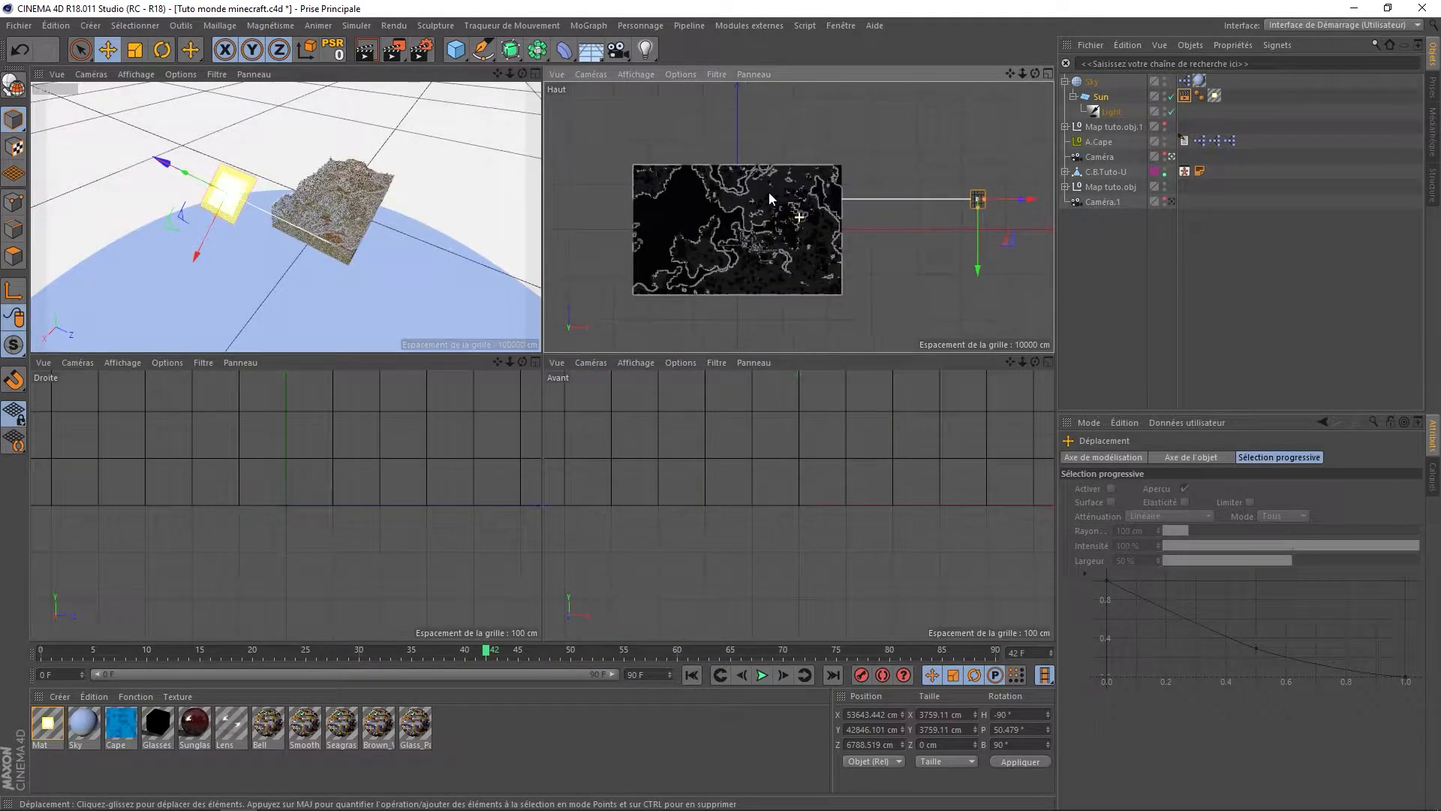
{"action": "right_click_drag", "start_coordinate": [821, 426], "coordinate": [685, 592], "text": "alt"}
{"action": "middle_click_drag", "start_coordinate": [784, 472], "coordinate": [737, 578], "text": "alt"}
{"action": "right_click_drag", "start_coordinate": [340, 444], "coordinate": [213, 602], "text": "alt"}
{"action": "left_click_drag", "start_coordinate": [1011, 280], "coordinate": [794, 244]}
{"action": "middle_click_drag", "start_coordinate": [797, 431], "coordinate": [778, 489], "text": "alt"}
{"action": "right_click_drag", "start_coordinate": [781, 484], "coordinate": [698, 578], "text": "alt"}
{"action": "middle_click_drag", "start_coordinate": [786, 403], "coordinate": [767, 450], "text": "alt"}
{"action": "left_click_drag", "start_coordinate": [767, 456], "coordinate": [761, 518]}
{"action": "left_click_drag", "start_coordinate": [854, 188], "coordinate": [887, 197]}
Reposition and rotate the Sun to about 24.3° heading, 41.5° pitch and 20.9° bank, and check it through Caméra.1
{"action": "middle_click", "coordinate": [300, 137]}
{"action": "left_click_drag", "start_coordinate": [486, 228], "coordinate": [528, 325], "text": "alt"}
{"action": "left_click_drag", "start_coordinate": [650, 385], "coordinate": [773, 359], "text": "alt"}
{"action": "scroll", "coordinate": [591, 369], "scroll_direction": "up", "scroll_amount": 5}
{"action": "left_click_drag", "start_coordinate": [591, 374], "coordinate": [579, 299], "text": "alt"}
{"action": "scroll", "coordinate": [578, 299], "scroll_direction": "down", "scroll_amount": 4}
{"action": "left_click_drag", "start_coordinate": [455, 223], "coordinate": [618, 319]}
{"action": "key", "text": "r"}
{"action": "scroll", "coordinate": [552, 282], "scroll_direction": "up", "scroll_amount": 10}
{"action": "mouse_move", "coordinate": [547, 266]}
{"action": "left_mouse_down", "text": "alt"}
{"action": "mouse_move", "coordinate": [654, 255]}
{"action": "mouse_move", "coordinate": [572, 278]}
{"action": "left_mouse_up", "text": "alt"}
{"action": "left_click", "coordinate": [1172, 202]}
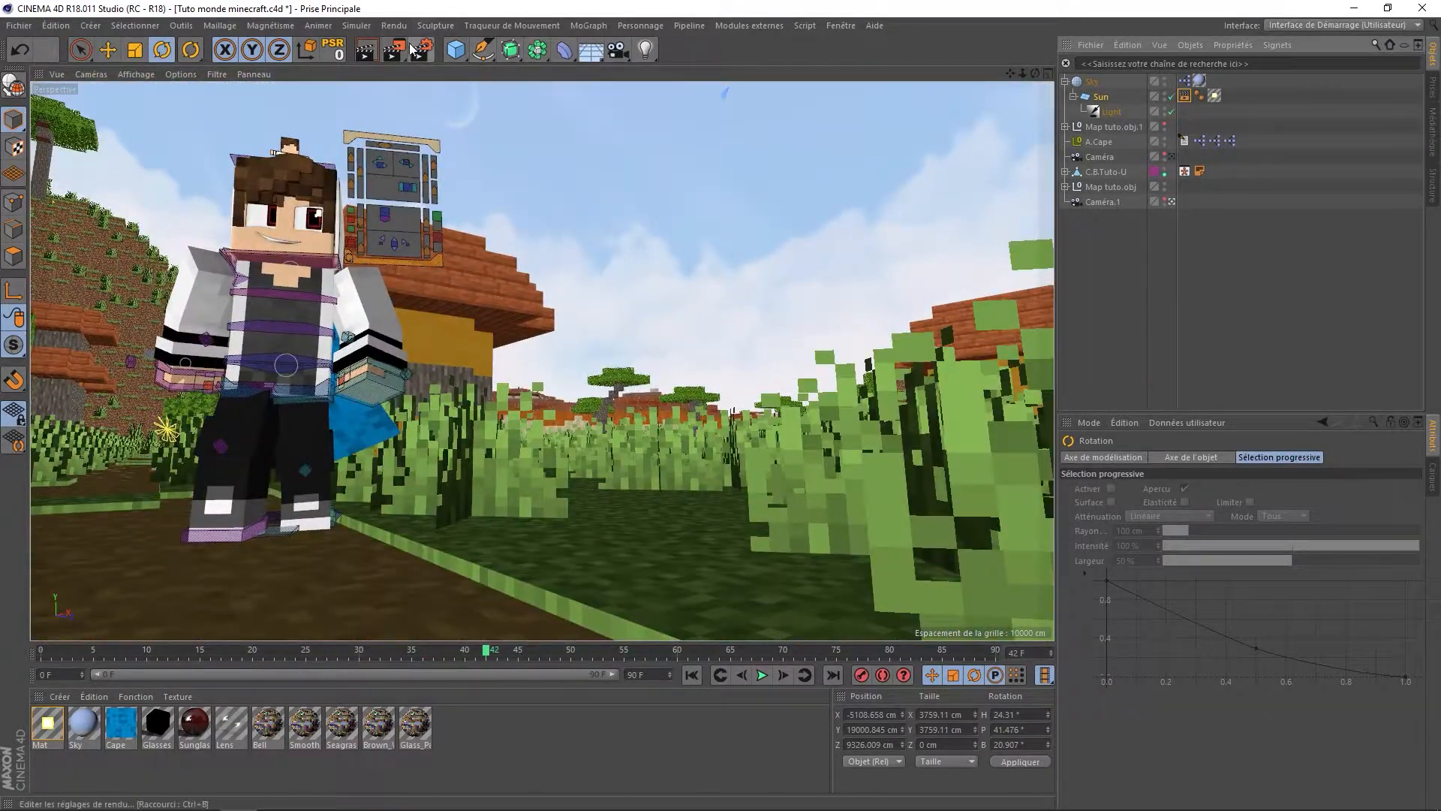
Render the Caméra.1 view to the picture viewer, inspect the finished image and close the viewer
{"action": "left_click", "coordinate": [394, 49]}
{"action": "double_click", "coordinate": [929, 148]}
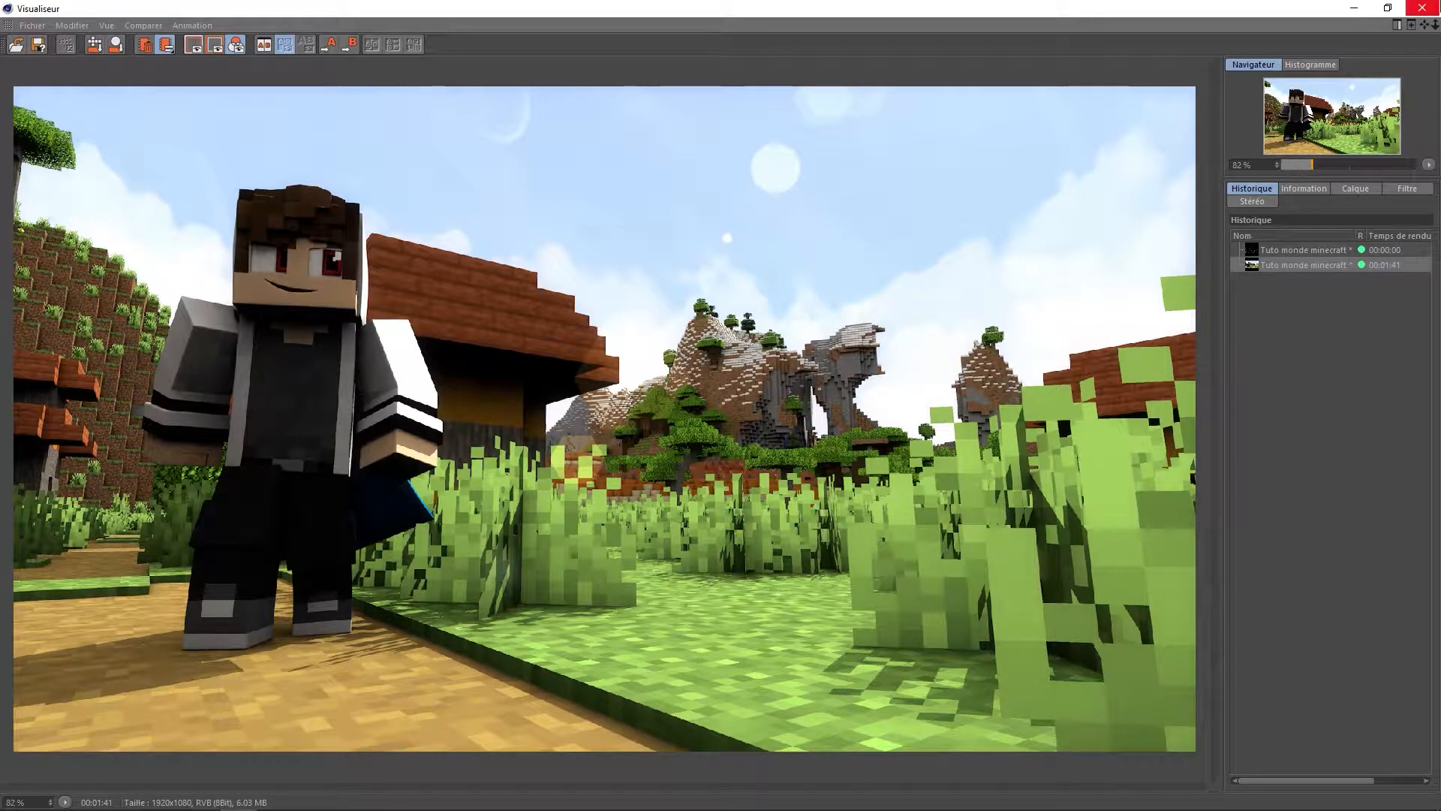
{"action": "left_click", "coordinate": [1421, 7]}
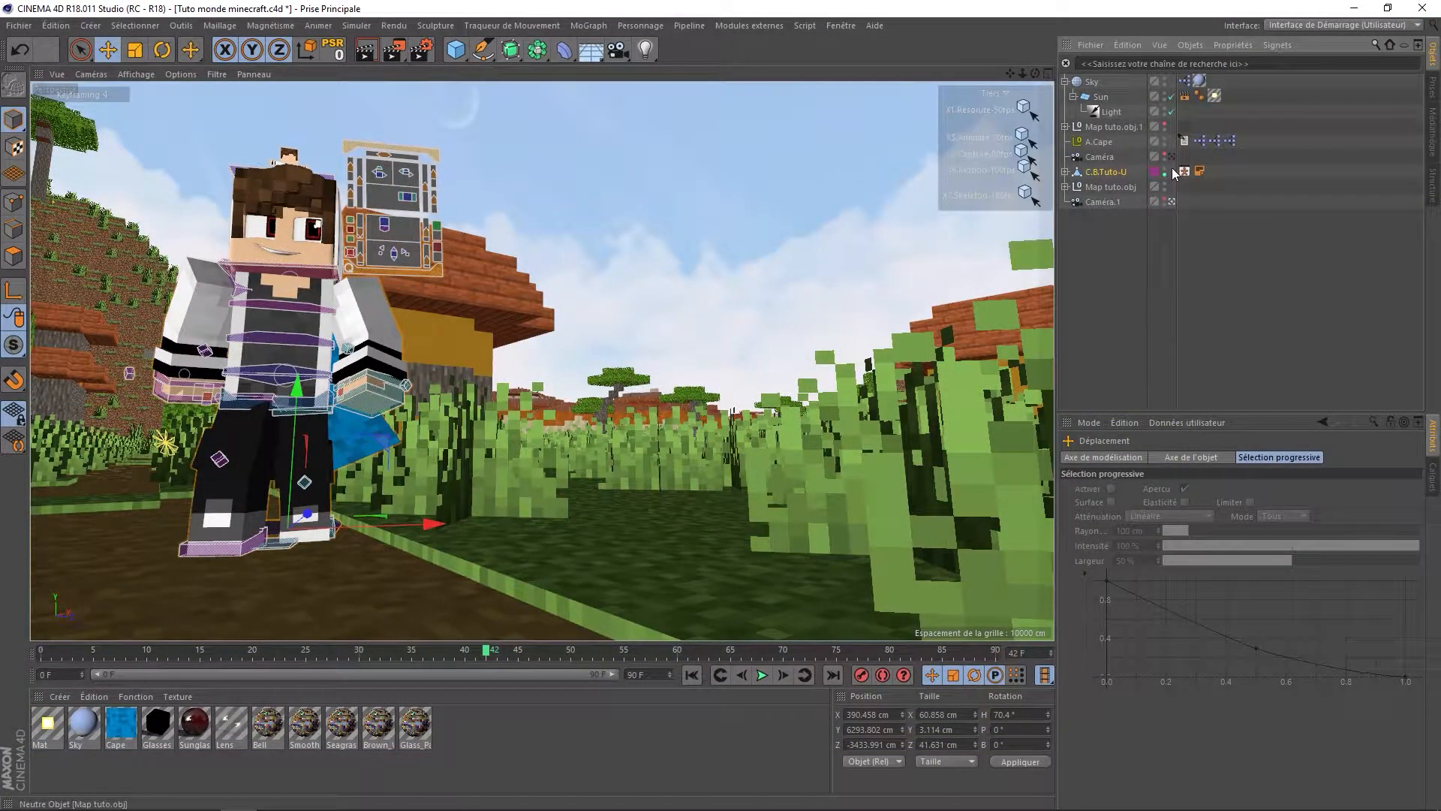
Move the whole Sky object to about X -3148, Y -6895, Z 3795 cm, working outside the Caméra.1 view
{"action": "left_click", "coordinate": [1171, 158]}
{"action": "left_click_drag", "start_coordinate": [398, 300], "coordinate": [405, 374], "text": "alt"}
{"action": "scroll", "coordinate": [406, 373], "scroll_direction": "down", "scroll_amount": 8}
{"action": "left_click_drag", "start_coordinate": [561, 248], "coordinate": [546, 260], "text": "alt"}
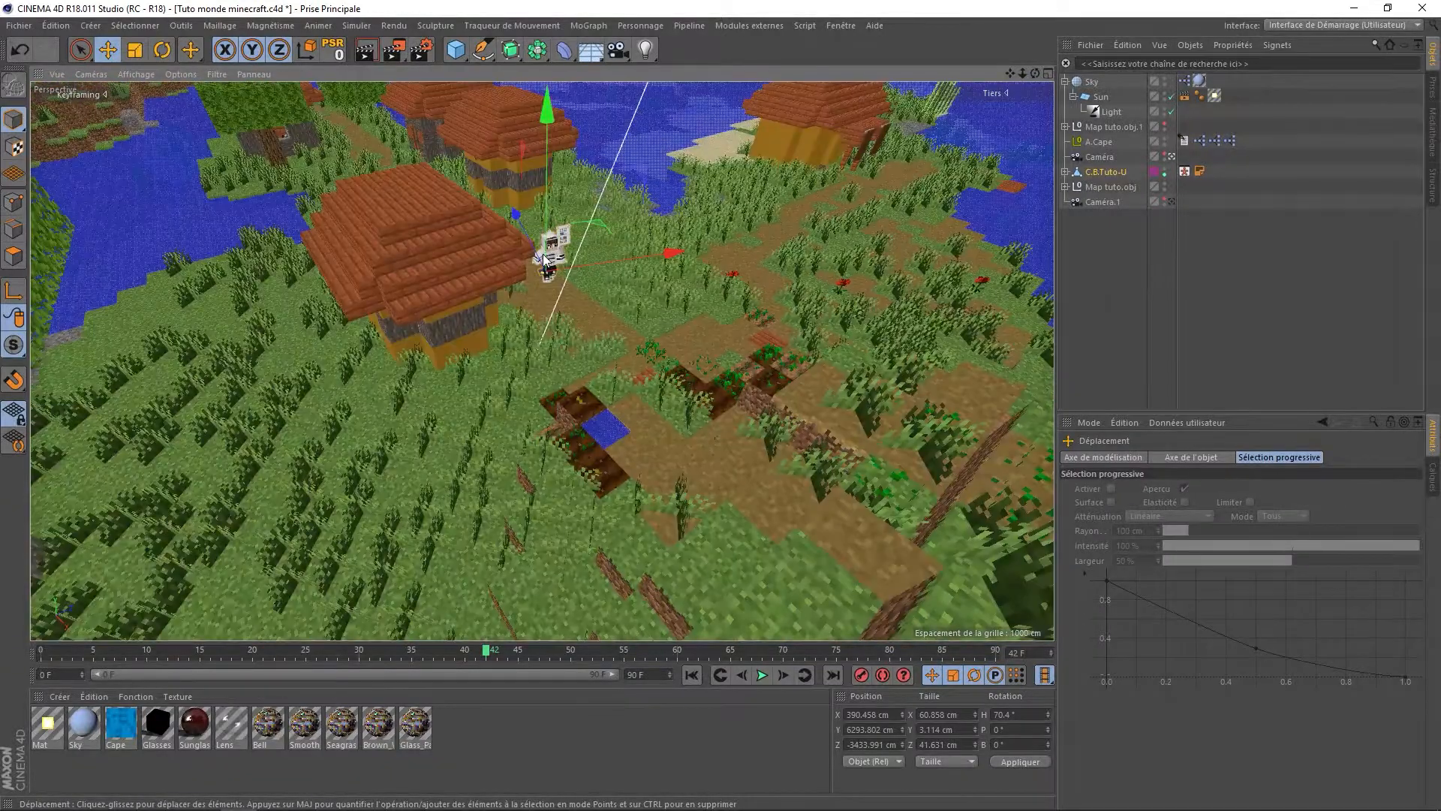
{"action": "scroll", "coordinate": [546, 261], "scroll_direction": "down", "scroll_amount": 15}
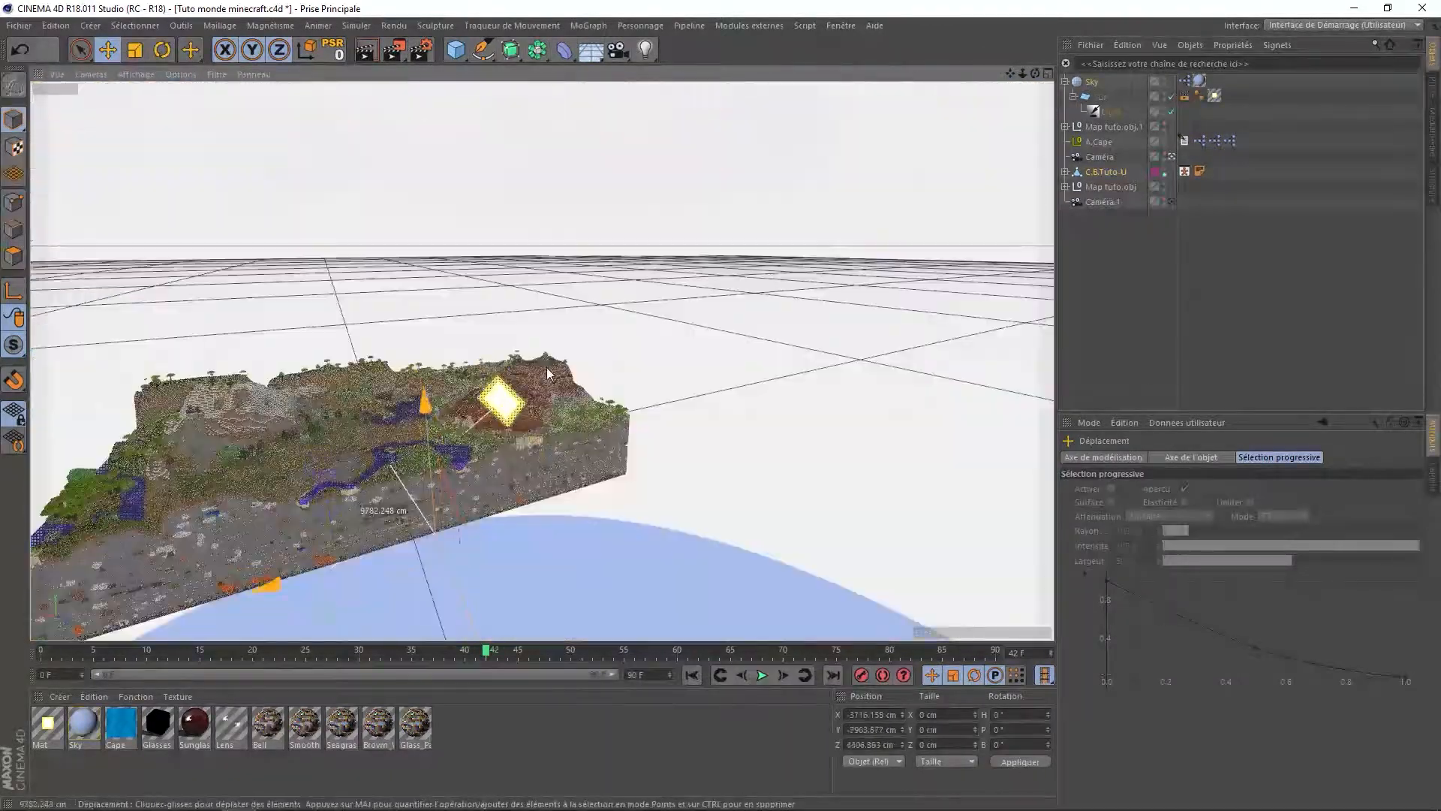
{"action": "left_click", "coordinate": [530, 343]}
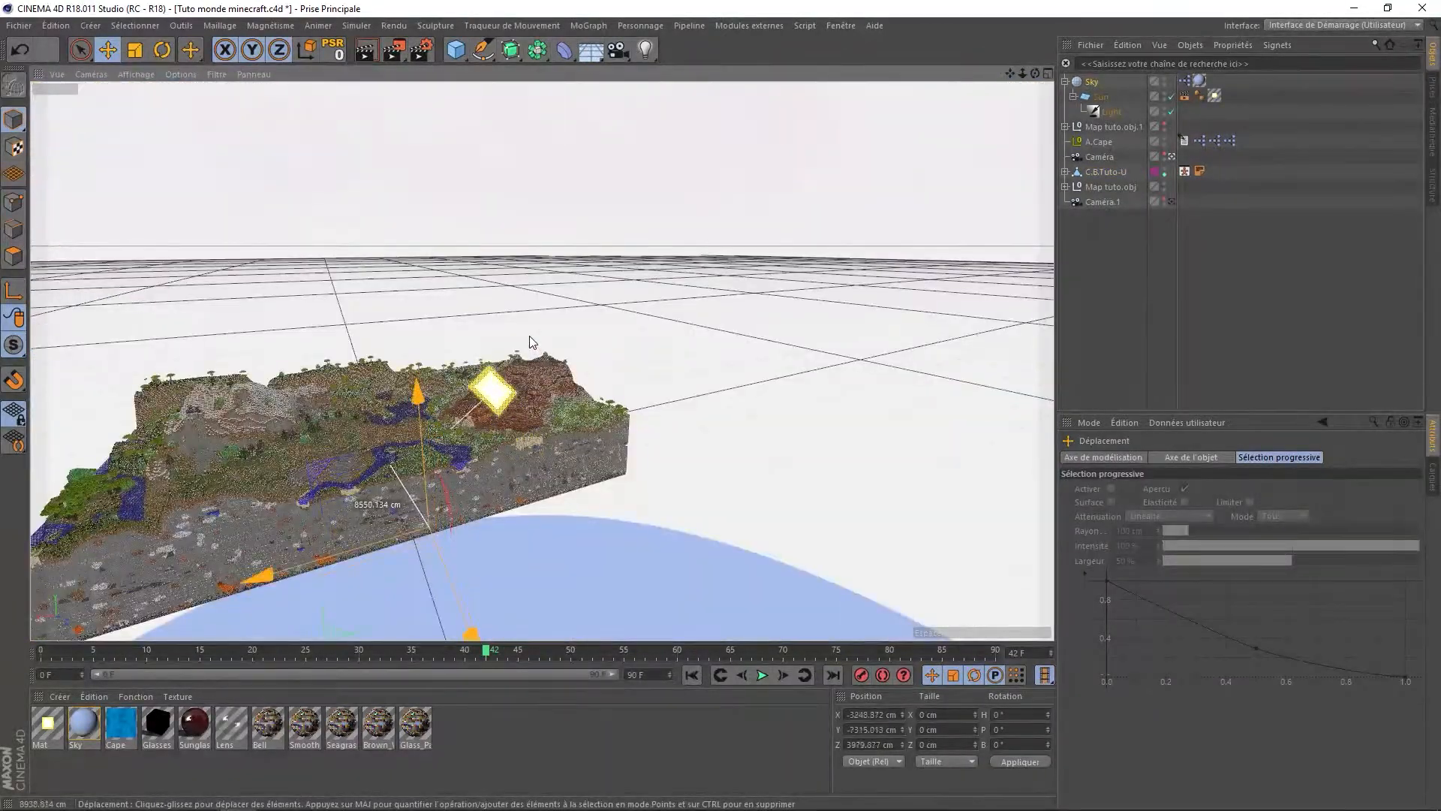
{"action": "left_click_drag", "start_coordinate": [530, 337], "coordinate": [528, 332]}
{"action": "key", "text": "r"}
{"action": "left_click_drag", "start_coordinate": [526, 465], "coordinate": [377, 390], "text": "alt"}
{"action": "scroll", "coordinate": [525, 465], "scroll_direction": "up", "scroll_amount": 2}
{"action": "key", "text": "e"}
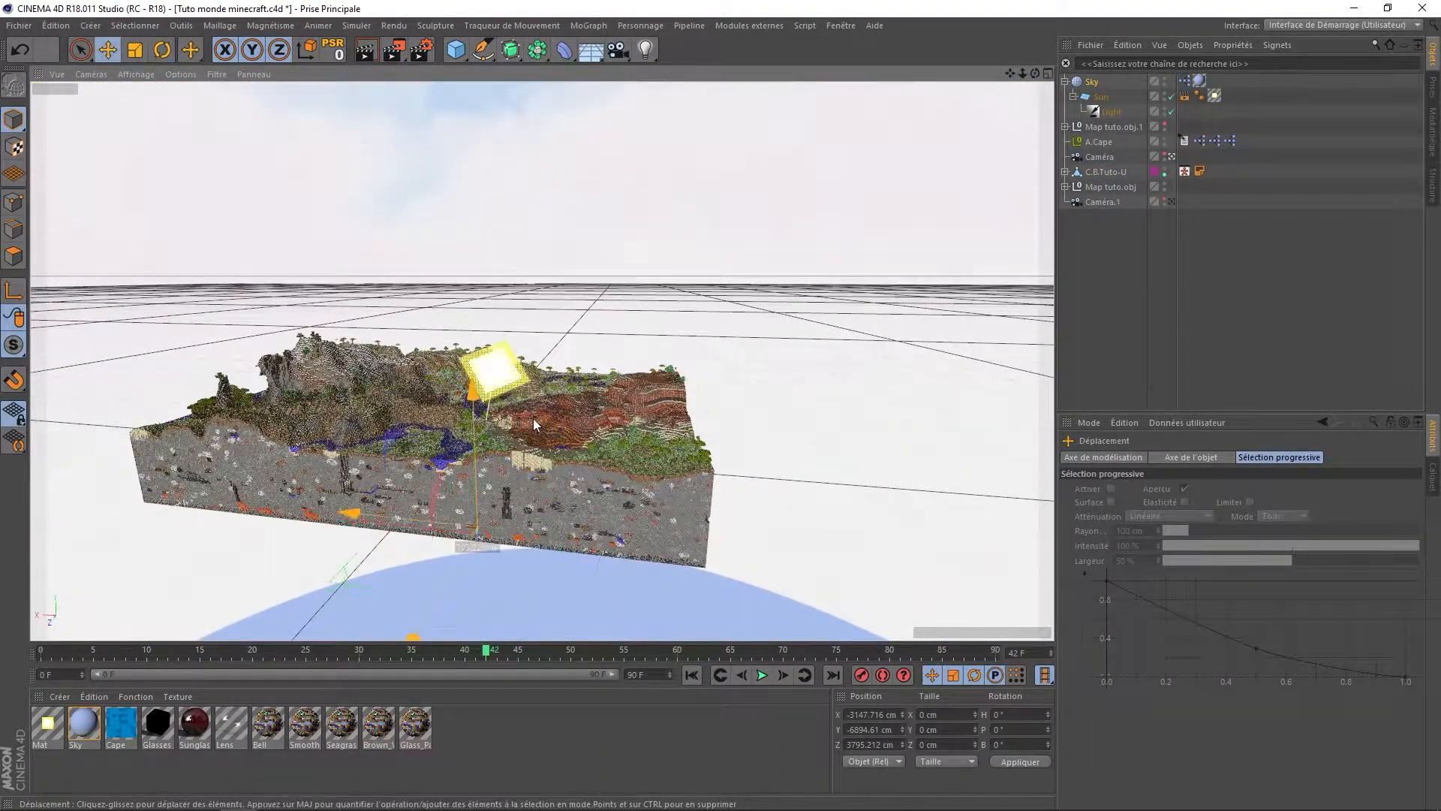
Move the Sun to about X -15372, Y 29992, Z 29719 cm so that it stands in the sky seen through Caméra.1
{"action": "left_click", "coordinate": [1172, 201]}
{"action": "left_click_drag", "start_coordinate": [835, 287], "coordinate": [772, 340]}
{"action": "left_click", "coordinate": [1172, 157]}
{"action": "left_click", "coordinate": [1101, 97]}
{"action": "key", "text": "r"}
{"action": "key", "text": "e"}
{"action": "mouse_move", "coordinate": [630, 282]}
{"action": "left_mouse_down", "text": "alt"}
{"action": "mouse_move", "coordinate": [584, 320]}
{"action": "mouse_move", "coordinate": [640, 300]}
{"action": "left_mouse_up", "text": "alt"}
{"action": "left_click_drag", "start_coordinate": [777, 248], "coordinate": [1023, 157]}
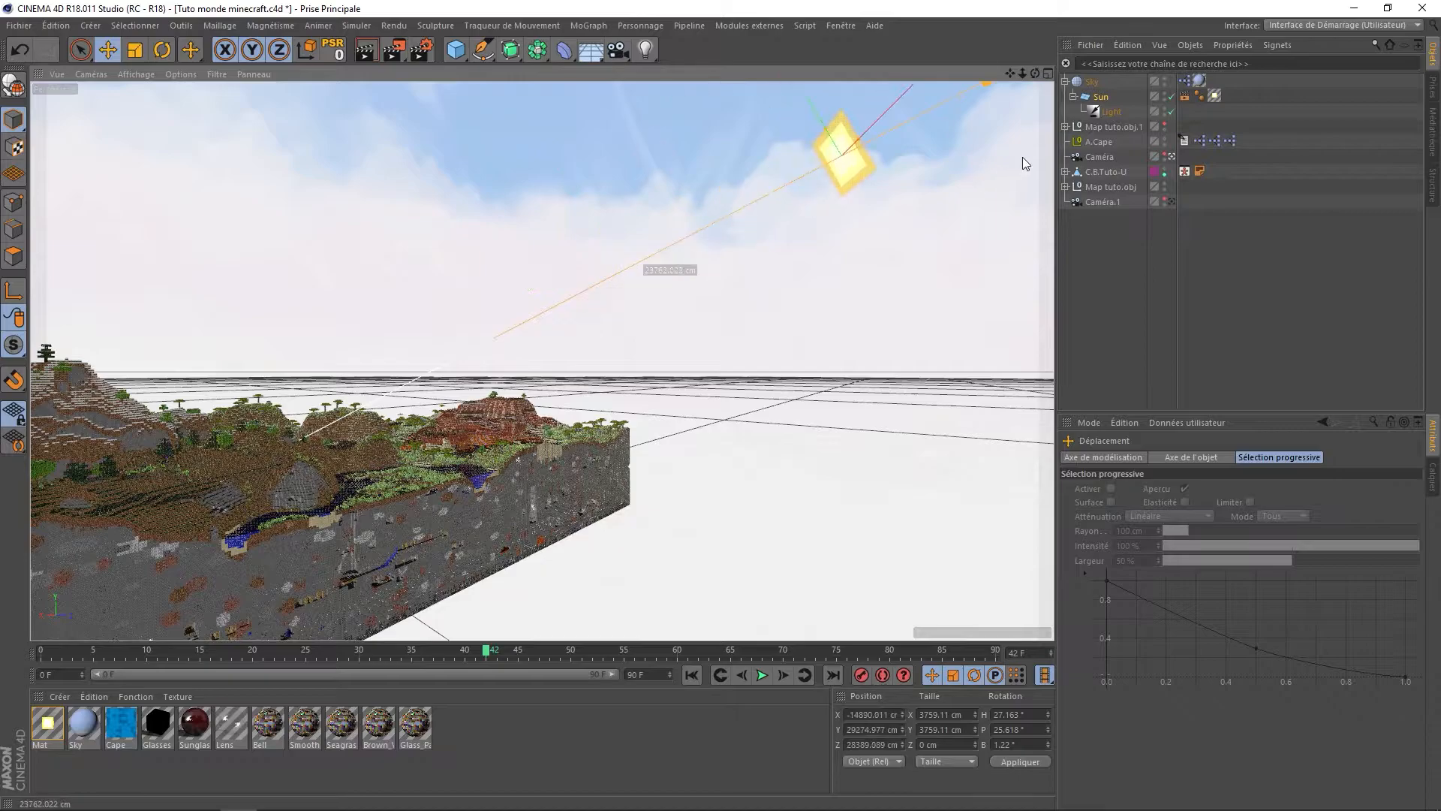
{"action": "left_click", "coordinate": [1172, 202]}
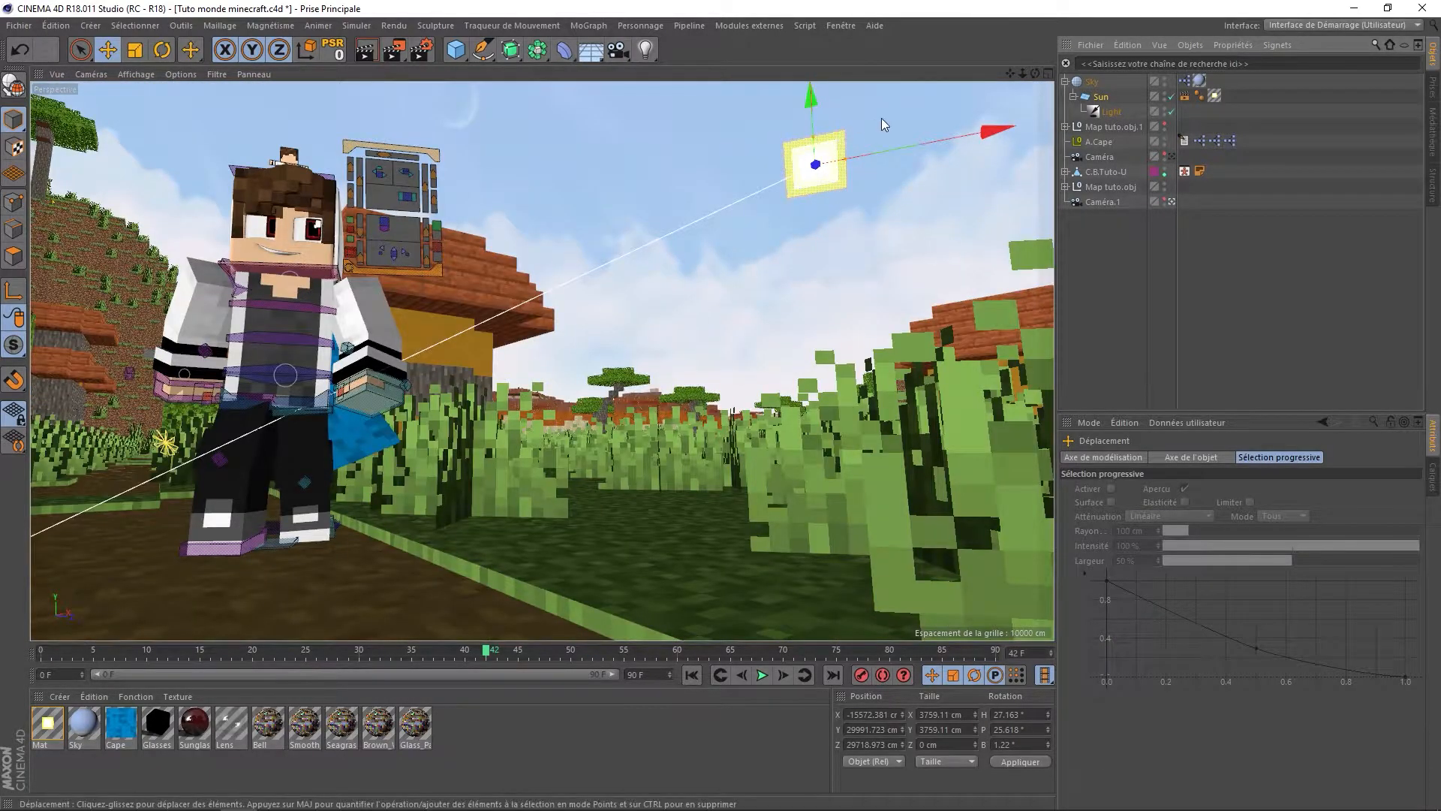
Fine-tune the Sun's rotation to about 25.9° heading, 24.7° pitch and 2.1° bank, and render the Caméra.1 view
{"action": "key", "text": "r"}
{"action": "left_click_drag", "start_coordinate": [899, 111], "coordinate": [901, 160]}
{"action": "left_click", "coordinate": [1171, 156]}
{"action": "left_click", "coordinate": [1172, 201]}
{"action": "left_click_drag", "start_coordinate": [829, 126], "coordinate": [847, 135]}
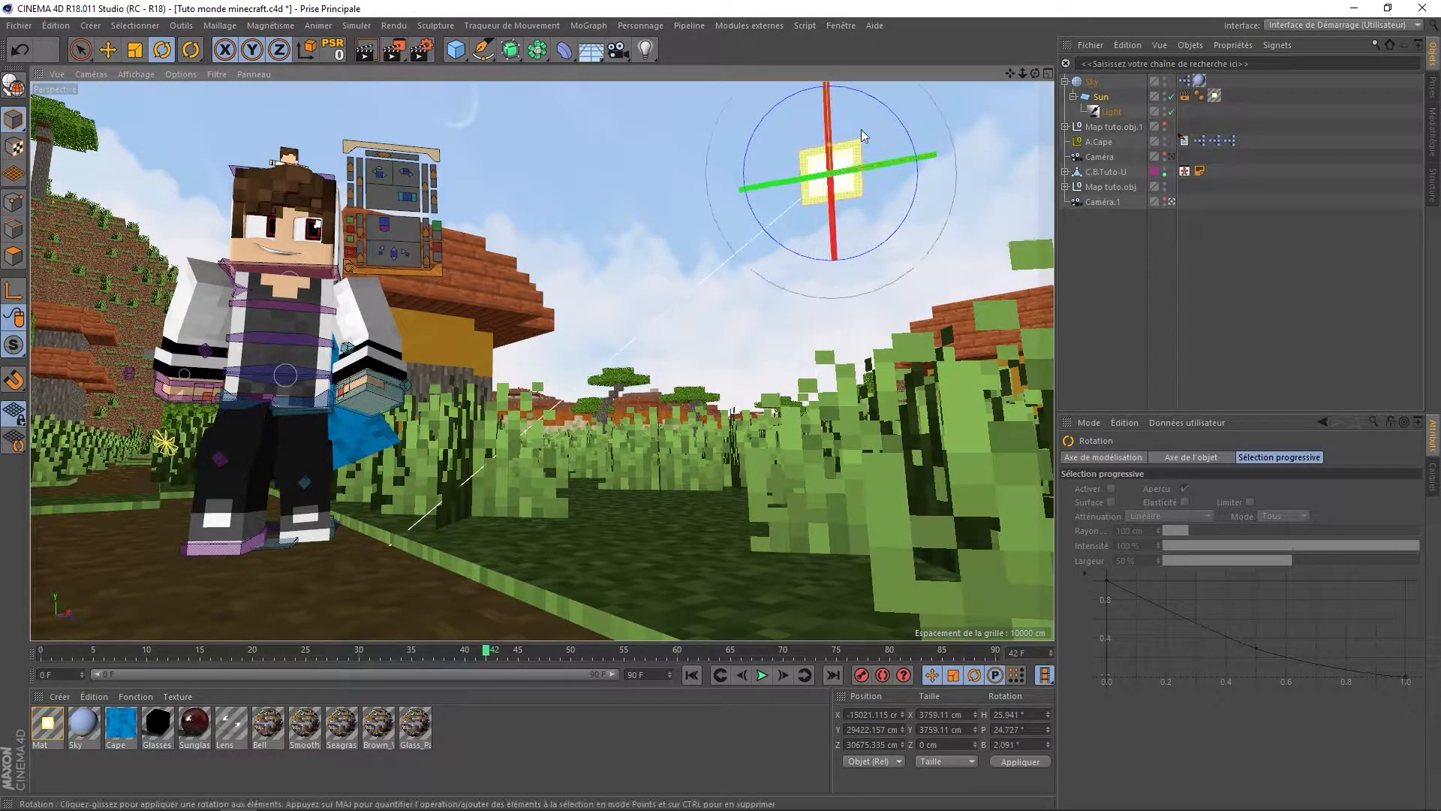
{"action": "left_click", "coordinate": [395, 53]}
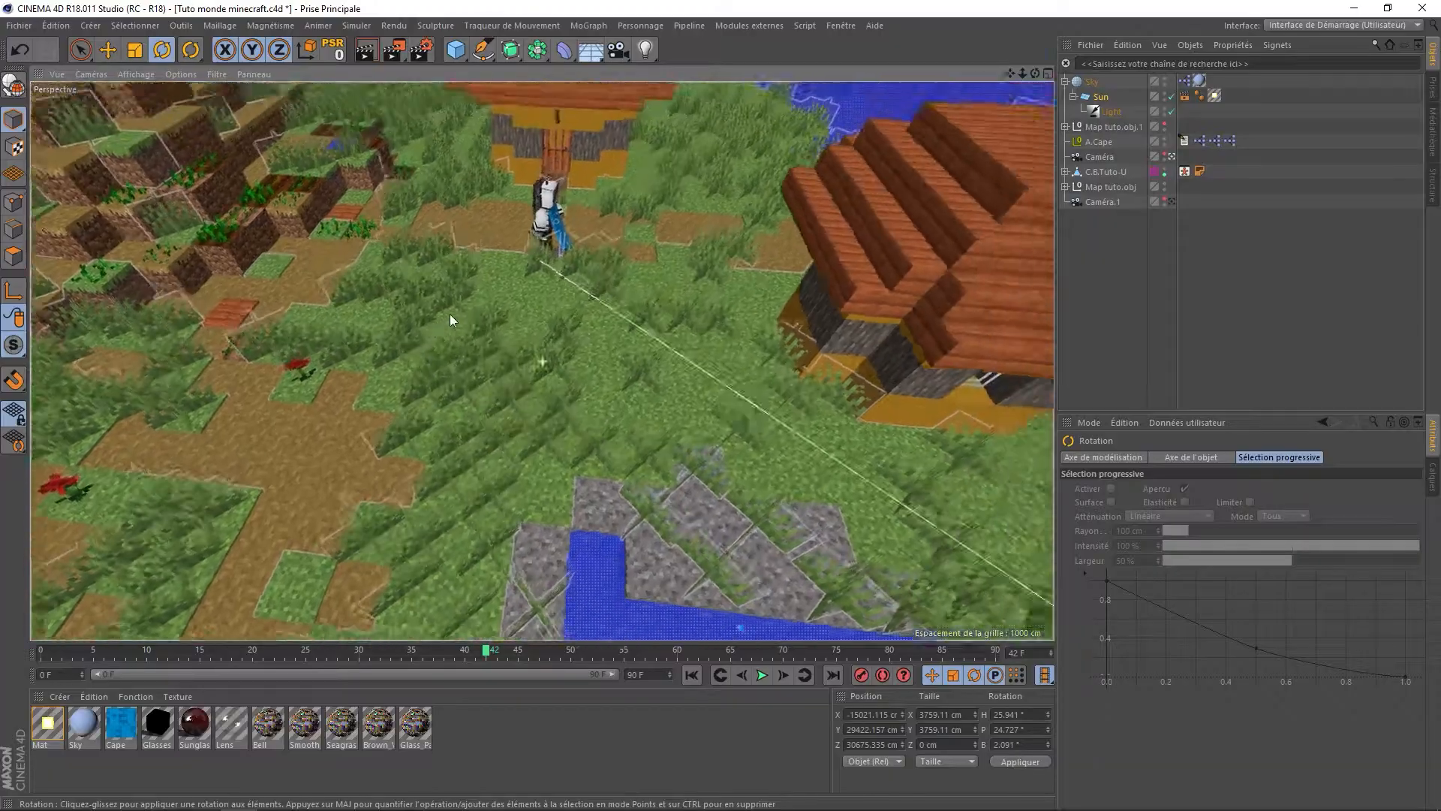
Examine the acacia trees beside the water, away from the character and the village houses
{"action": "left_click_drag", "start_coordinate": [448, 314], "coordinate": [653, 344], "text": "alt"}
{"action": "middle_click_drag", "start_coordinate": [652, 344], "coordinate": [481, 225], "text": "alt"}
{"action": "right_click_drag", "start_coordinate": [481, 225], "coordinate": [809, 198], "text": "alt"}
{"action": "left_click_drag", "start_coordinate": [809, 198], "coordinate": [661, 291], "text": "alt"}
{"action": "middle_click_drag", "start_coordinate": [661, 291], "coordinate": [619, 328], "text": "alt"}
{"action": "left_click_drag", "start_coordinate": [619, 327], "coordinate": [615, 311], "text": "alt"}
{"action": "right_click_drag", "start_coordinate": [616, 311], "coordinate": [395, 359], "text": "alt"}
{"action": "left_click_drag", "start_coordinate": [395, 358], "coordinate": [557, 305], "text": "alt"}
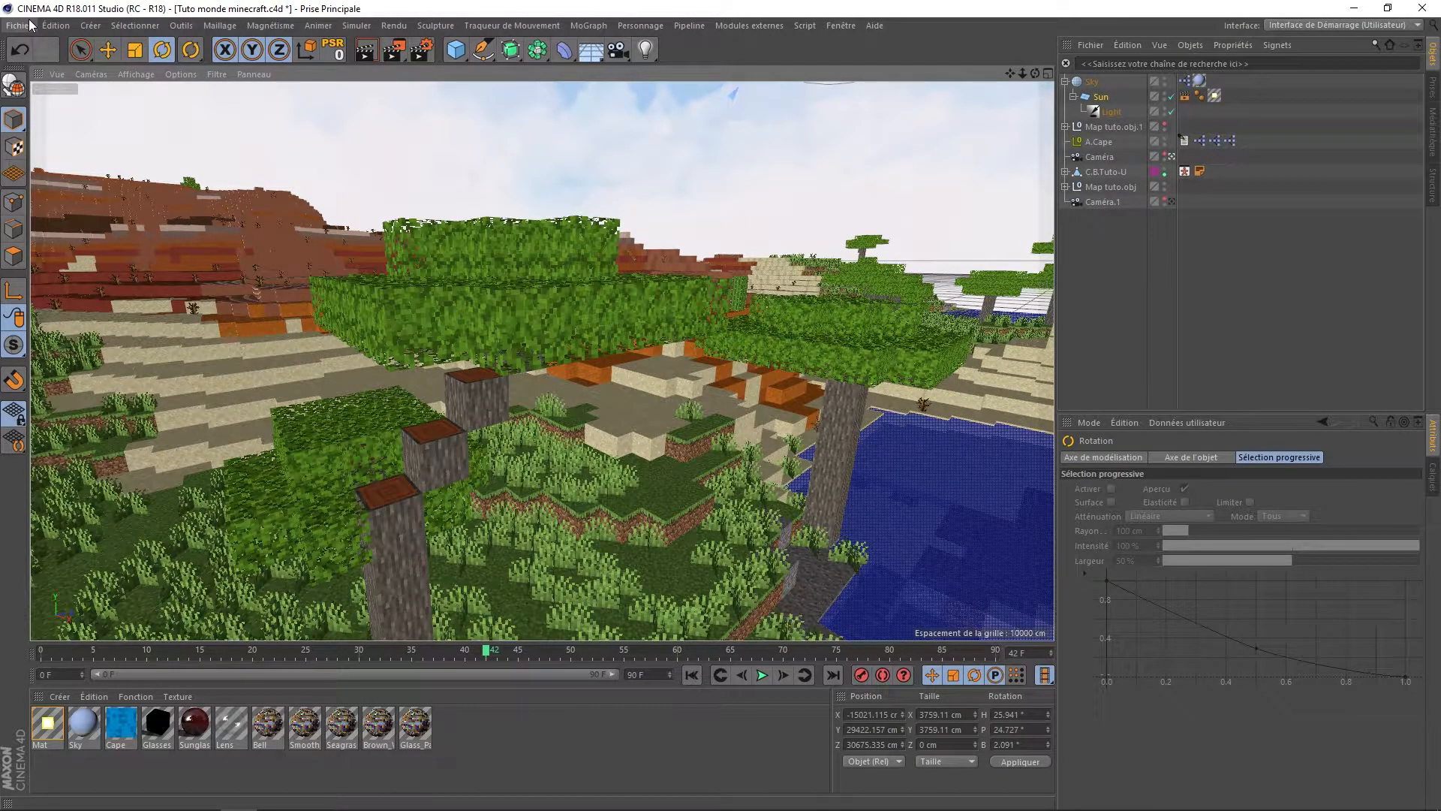
Open the moving_elements.lib4d library and load its Moving Elements Preset v1 into the scene
{"action": "left_click", "coordinate": [30, 24]}
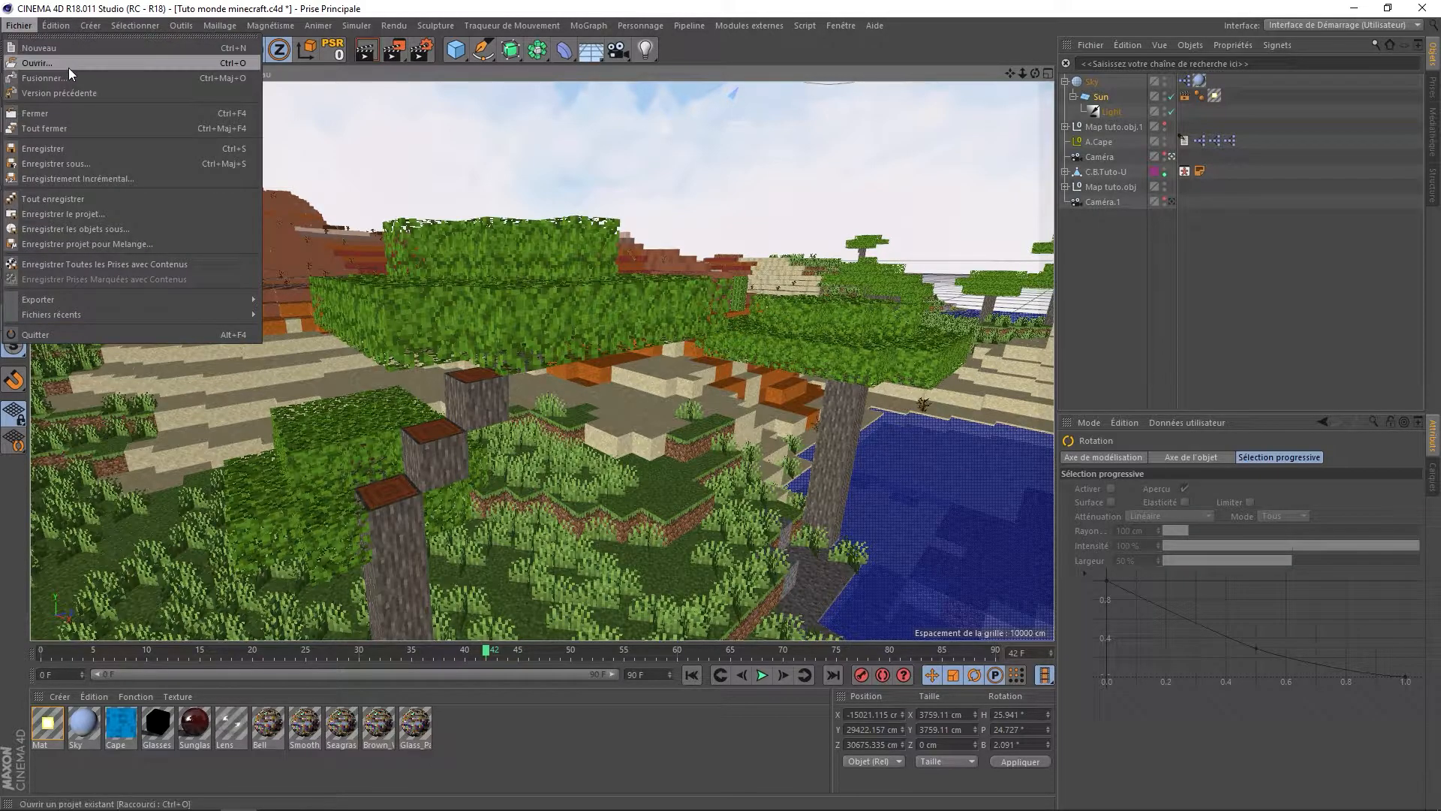
{"action": "left_click", "coordinate": [69, 66]}
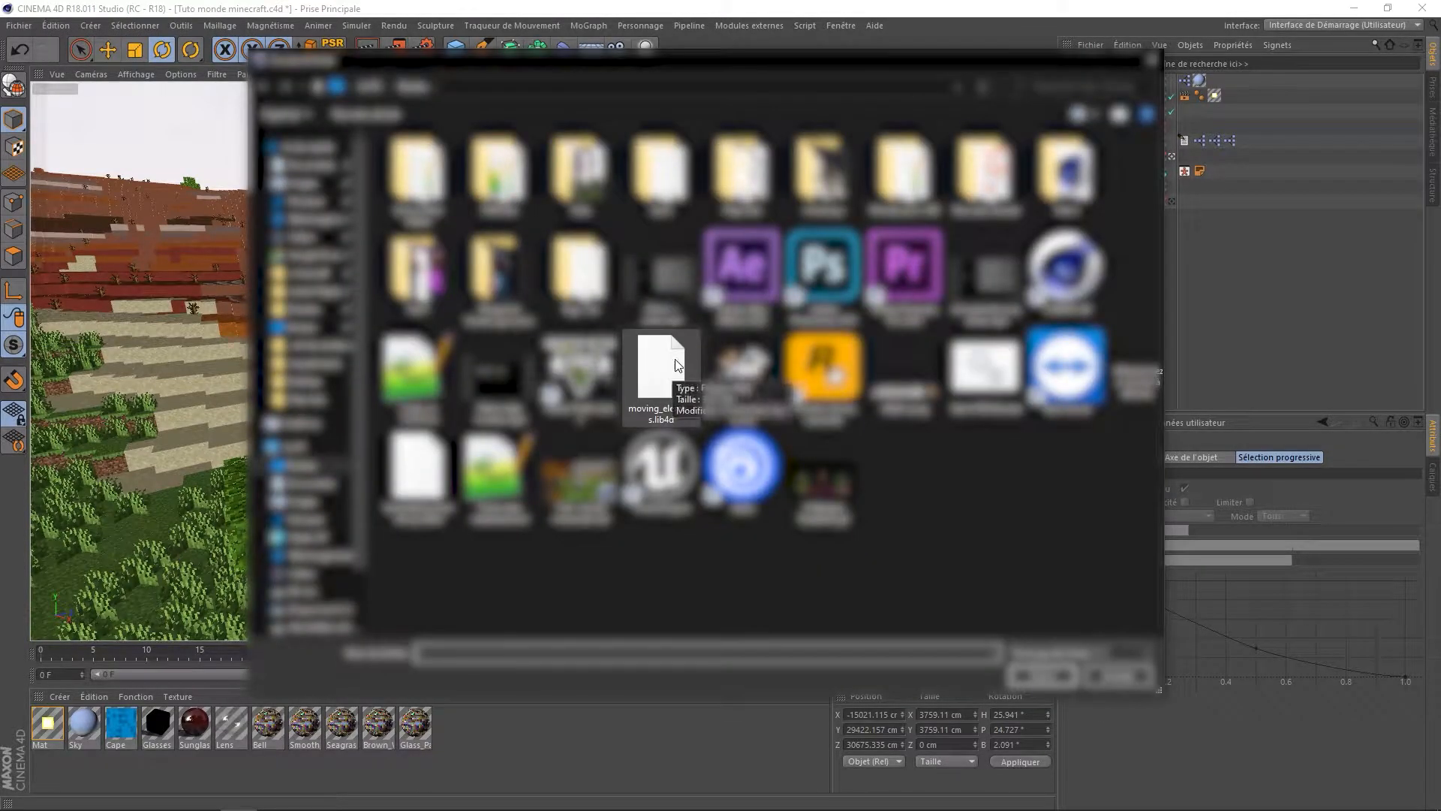
{"action": "double_click", "coordinate": [670, 364]}
{"action": "left_click_drag", "start_coordinate": [676, 167], "coordinate": [360, 229]}
{"action": "left_click", "coordinate": [421, 385]}
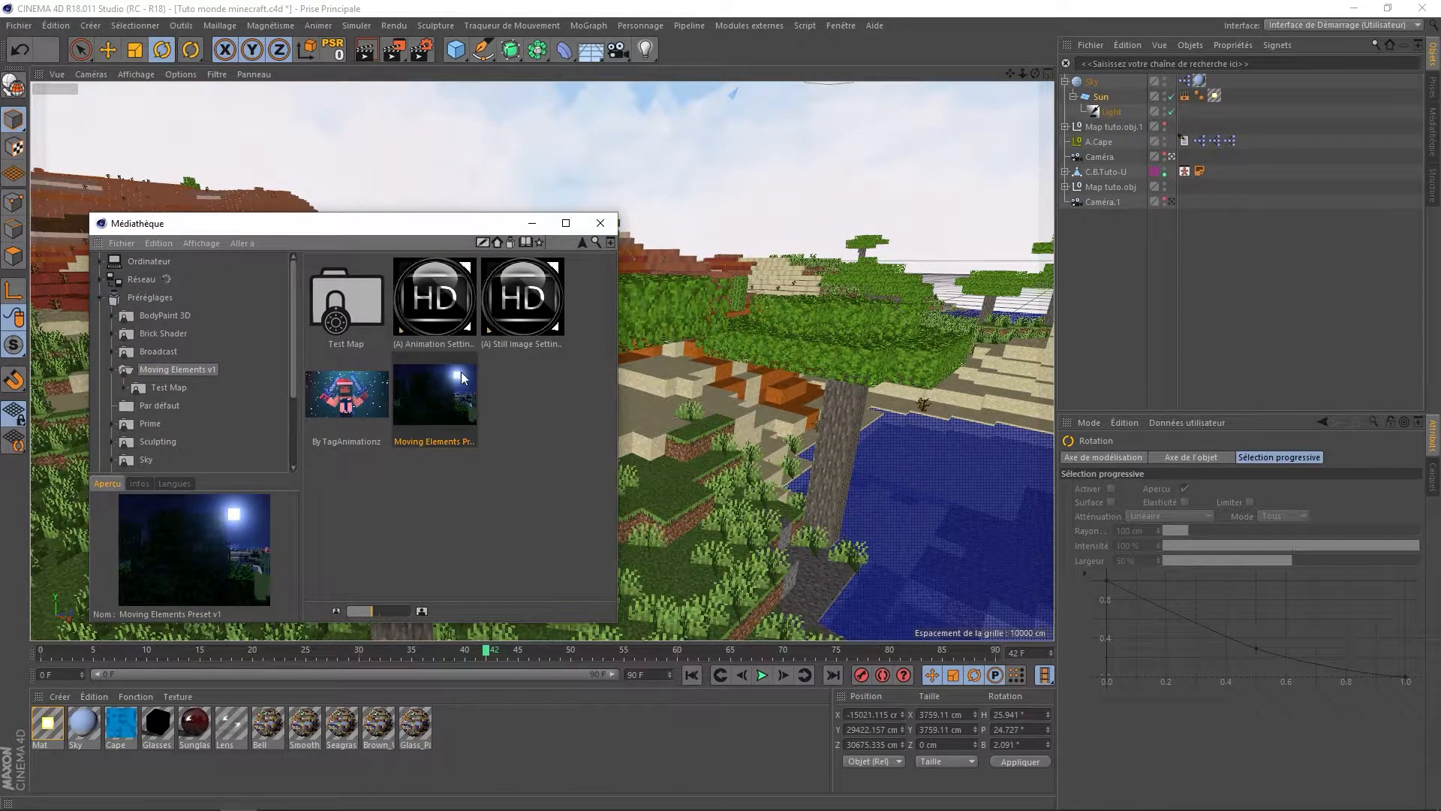
{"action": "double_click", "coordinate": [435, 394]}
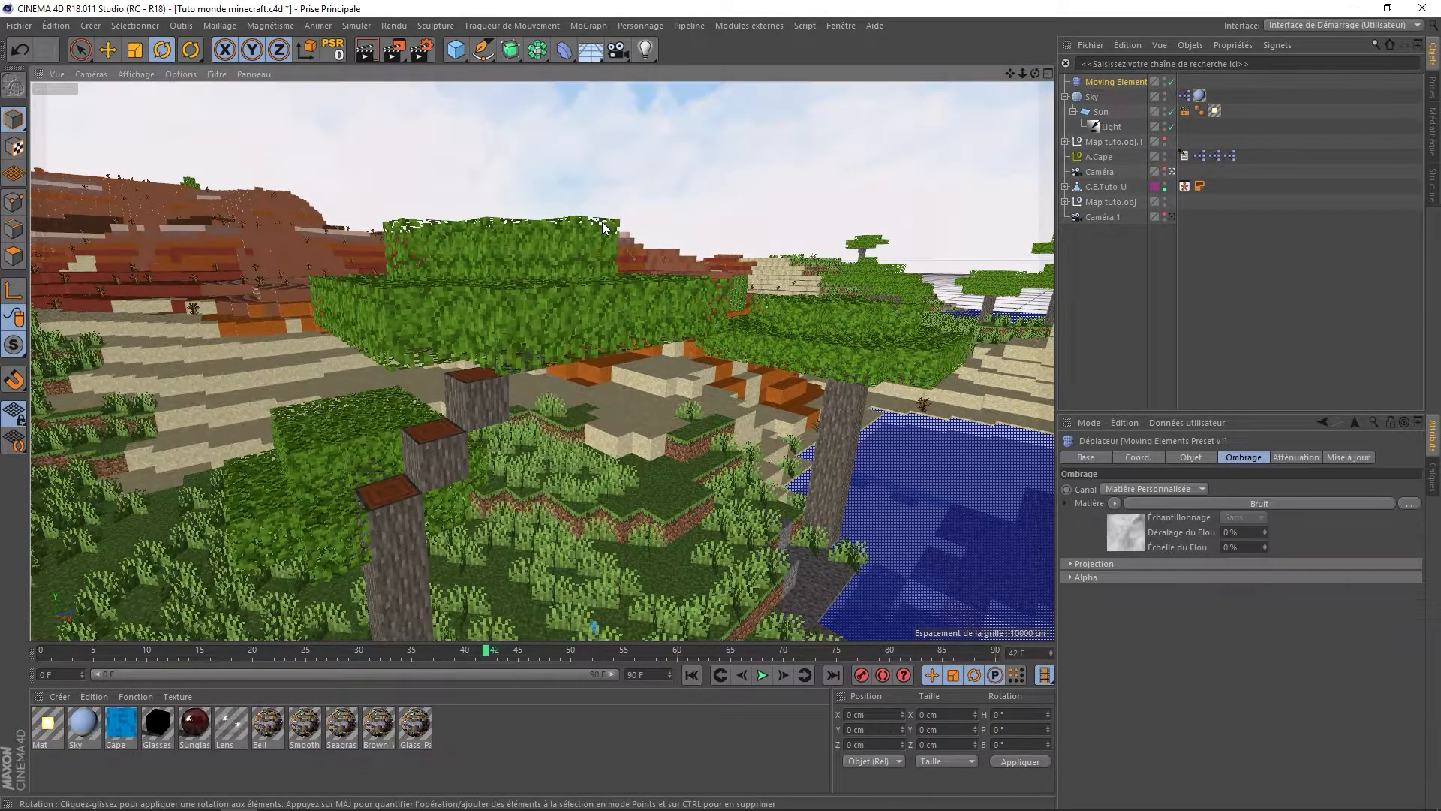
Take the Acacia_Leaves object out of the Map tuto.obj group and nest the Moving Elements Preset v1 deformer under it
{"action": "left_click_drag", "start_coordinate": [475, 314], "coordinate": [528, 302], "text": "alt"}
{"action": "scroll", "coordinate": [528, 296], "scroll_direction": "up", "scroll_amount": 1}
{"action": "left_click", "coordinate": [501, 325]}
{"action": "scroll", "coordinate": [611, 340], "scroll_direction": "up", "scroll_amount": 1}
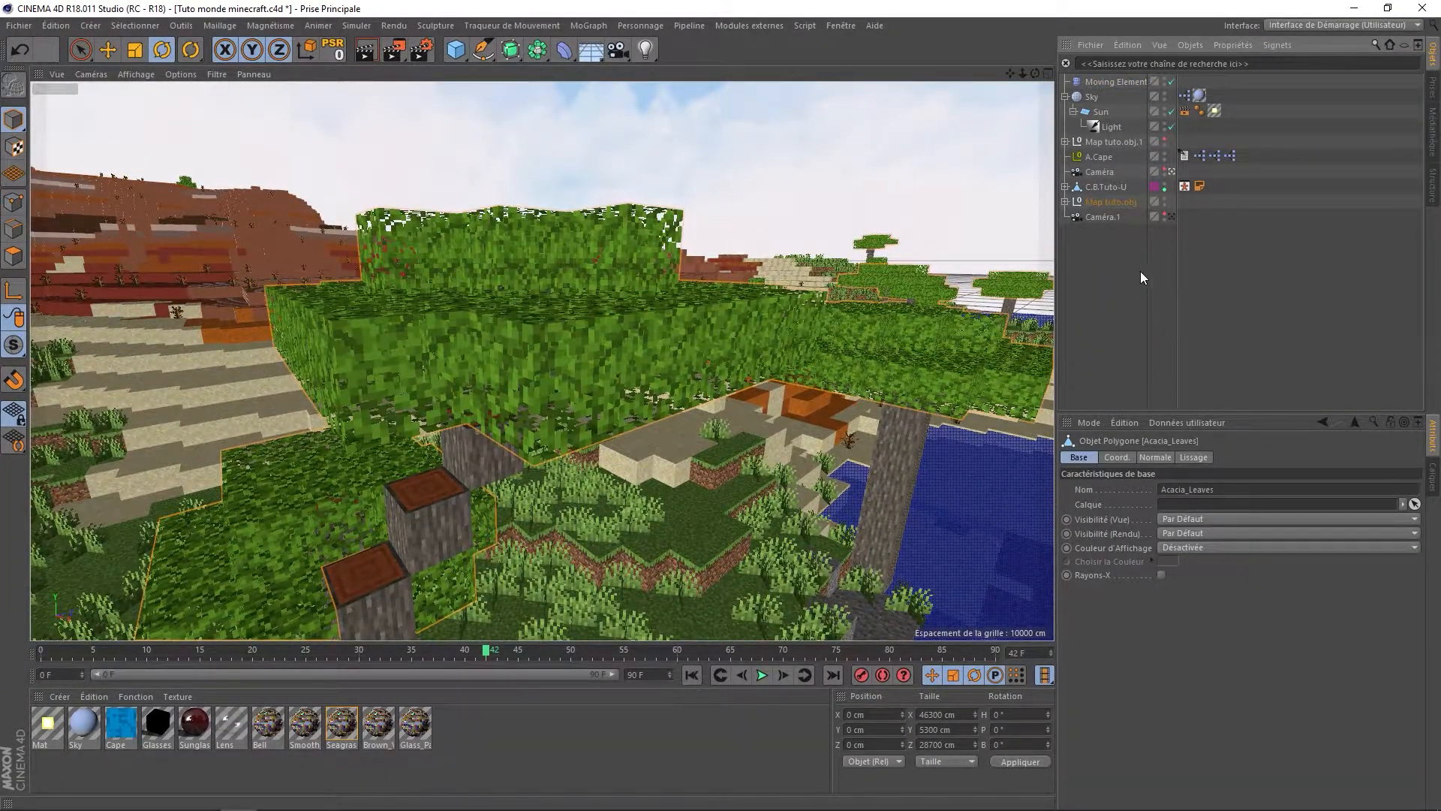
{"action": "key", "text": "s"}
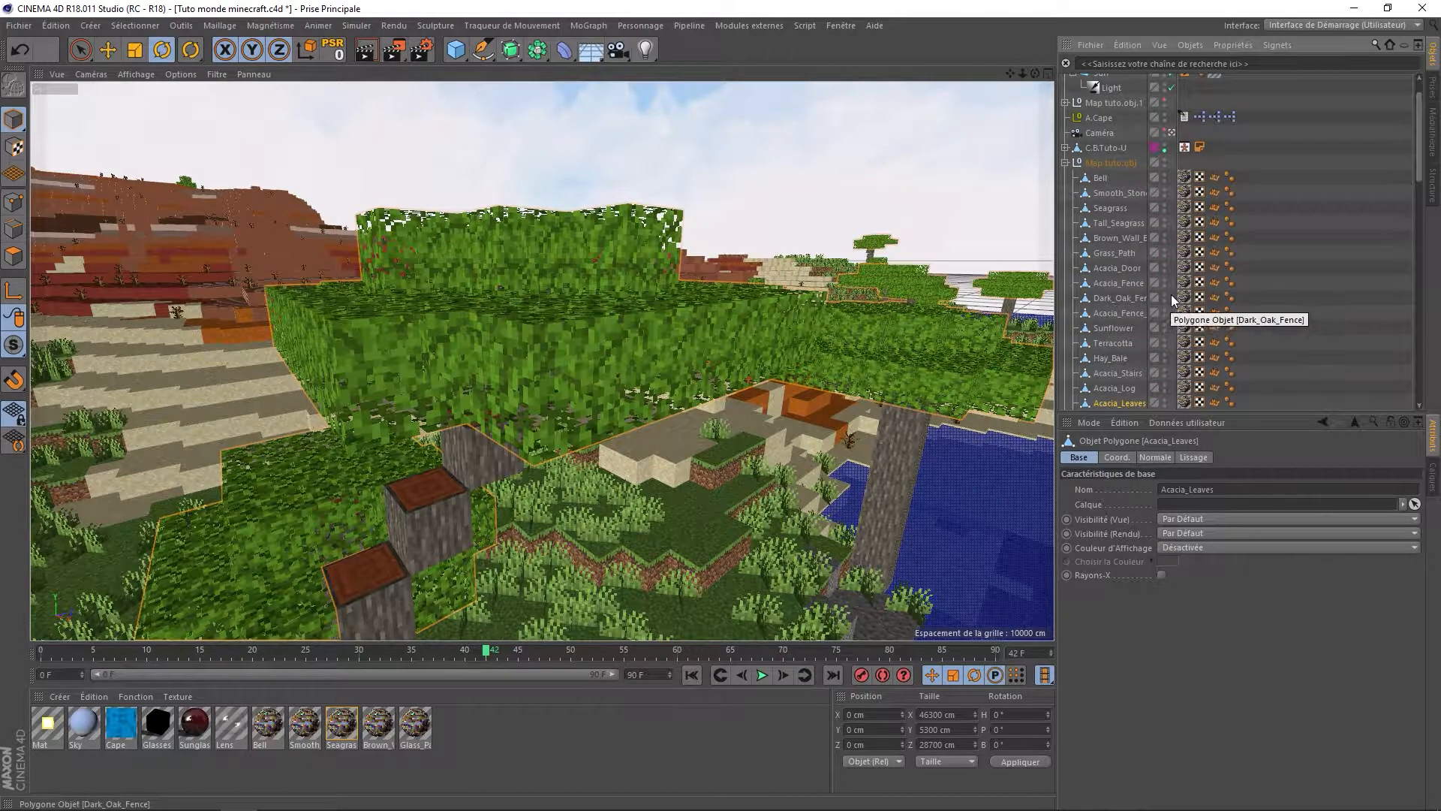
{"action": "left_click_drag", "start_coordinate": [1217, 299], "coordinate": [1224, 301]}
{"action": "scroll", "coordinate": [1116, 181], "scroll_direction": "down", "scroll_amount": 2}
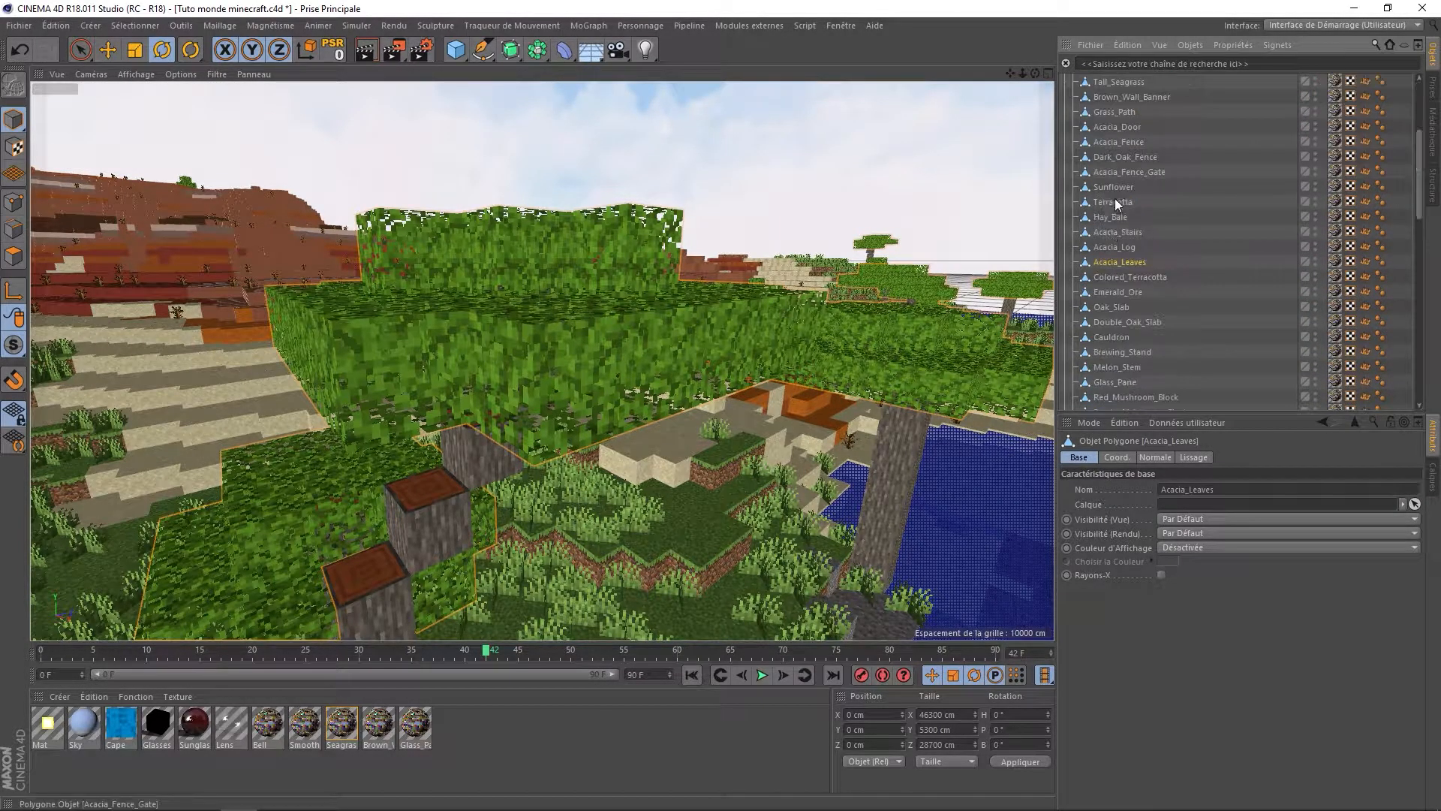
{"action": "left_click_drag", "start_coordinate": [1111, 101], "coordinate": [1109, 75]}
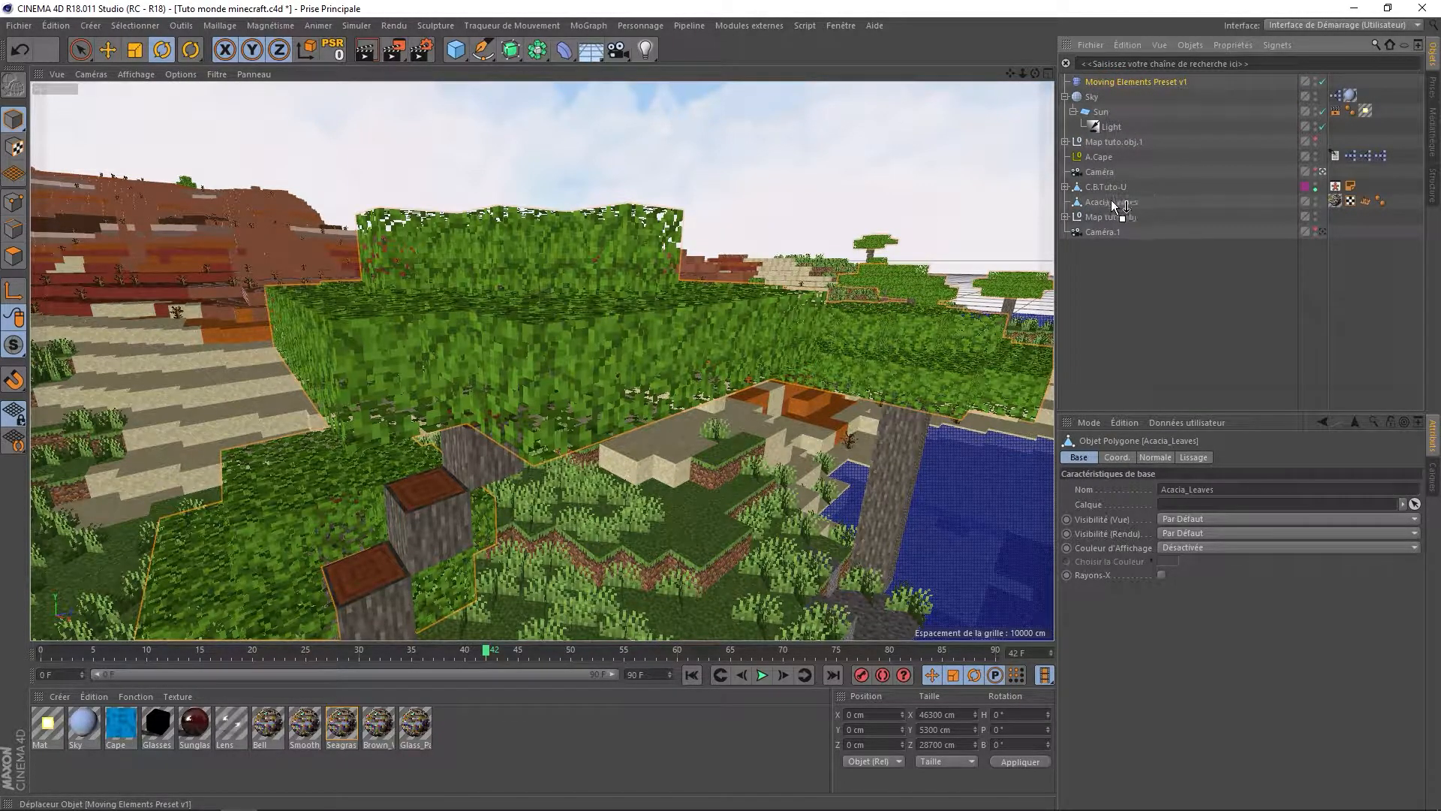
{"action": "left_click_drag", "start_coordinate": [1111, 204], "coordinate": [1125, 204]}
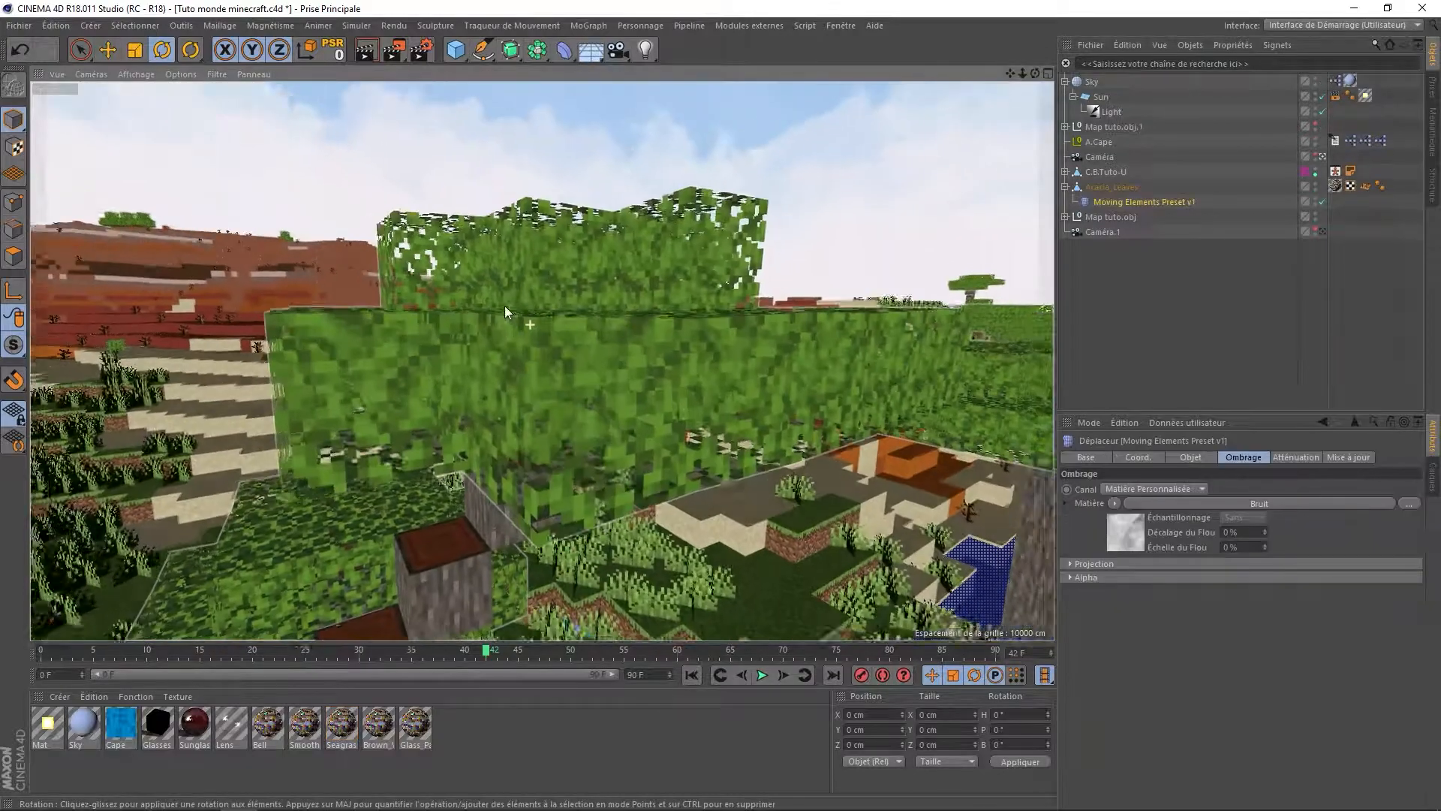
Set the Hauteur of the Moving Elements Preset v1 deformer to 35 cm
{"action": "left_click_drag", "start_coordinate": [504, 305], "coordinate": [462, 307], "text": "alt"}
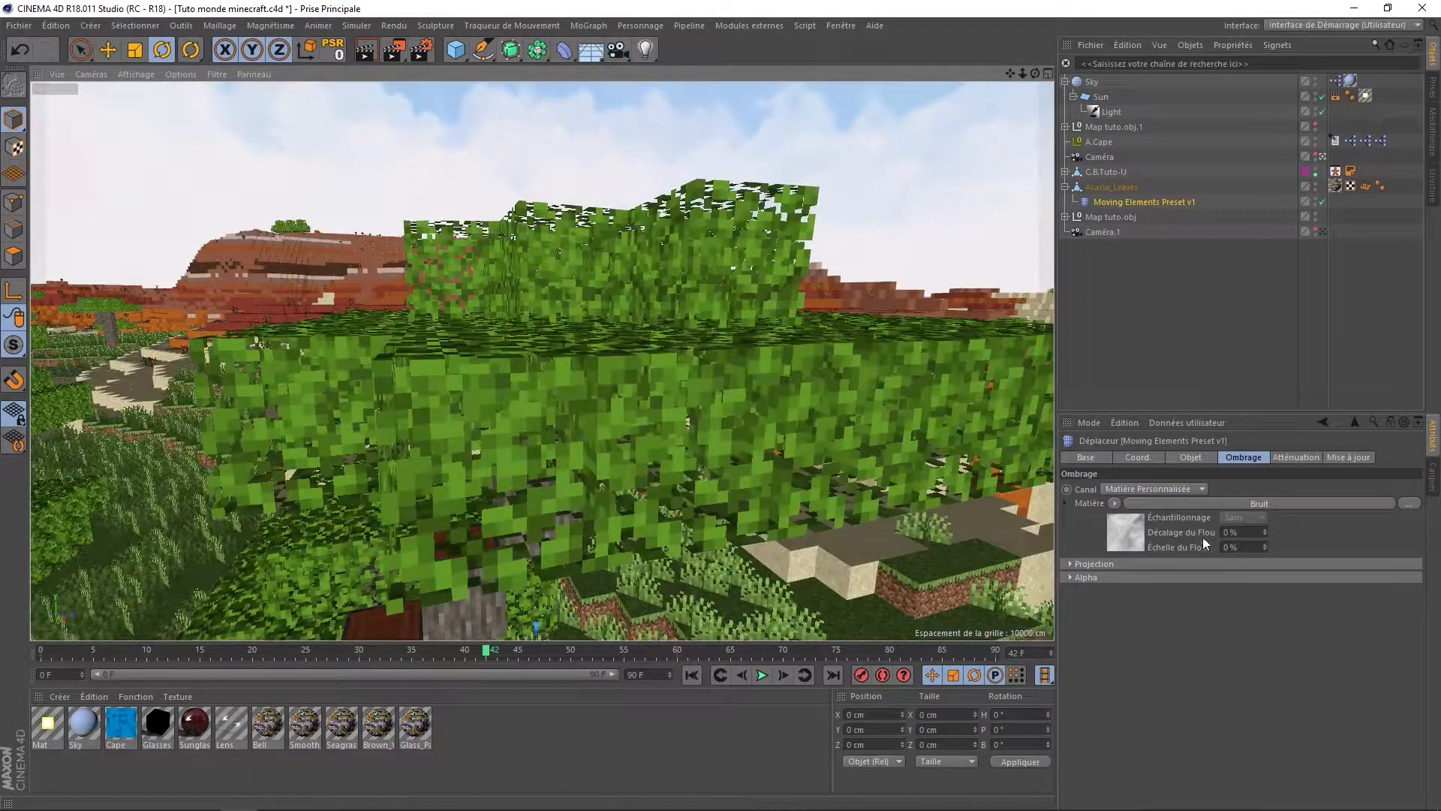
{"action": "left_click", "coordinate": [1182, 457]}
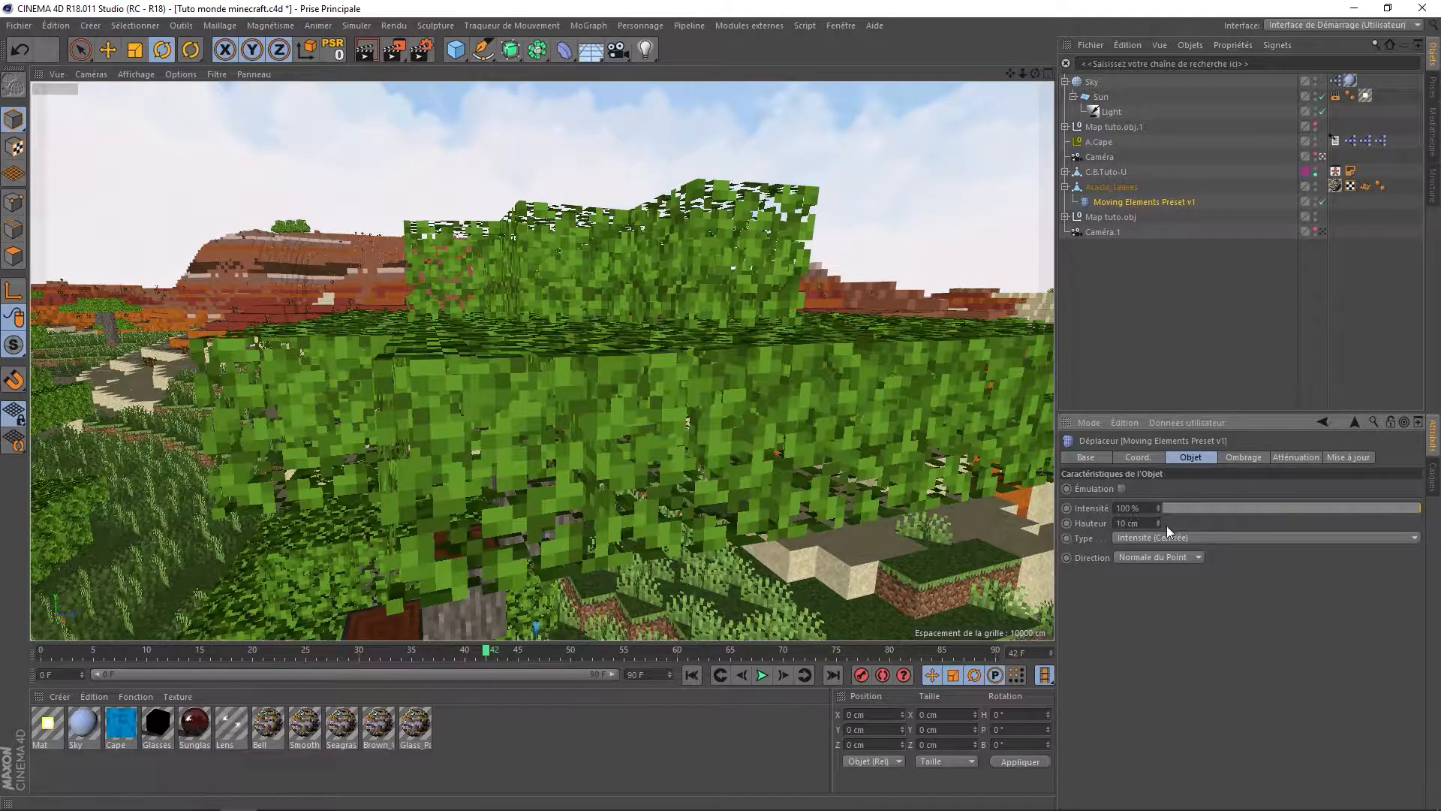
{"action": "left_click_drag", "start_coordinate": [1162, 520], "coordinate": [1125, 536]}
{"action": "left_click_drag", "start_coordinate": [661, 436], "coordinate": [623, 398], "text": "alt"}
Play the animation from frame 0 to check the leaves' movement and return to the first frame
{"action": "left_click", "coordinate": [38, 650]}
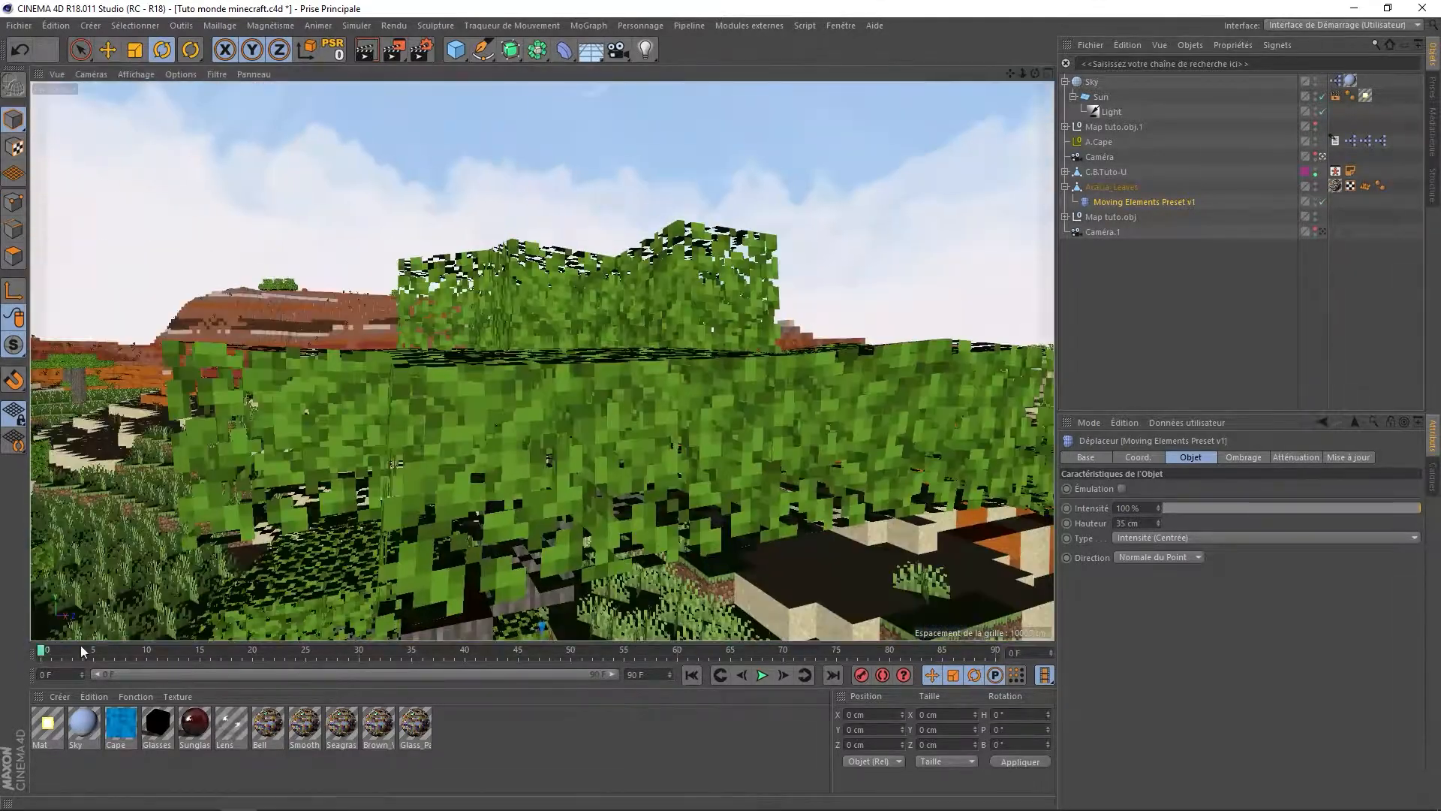
{"action": "left_click", "coordinate": [761, 677]}
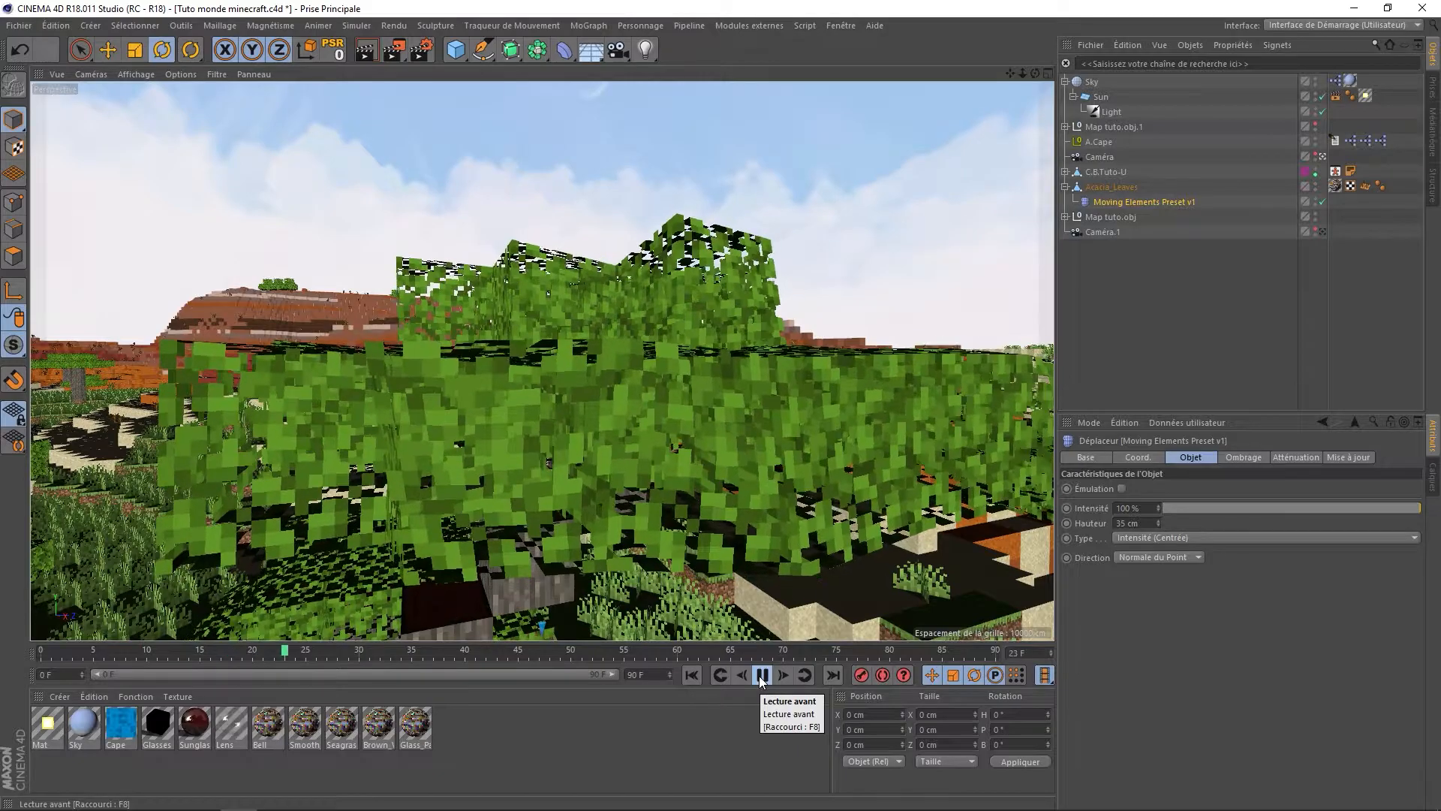
{"action": "left_click", "coordinate": [692, 675]}
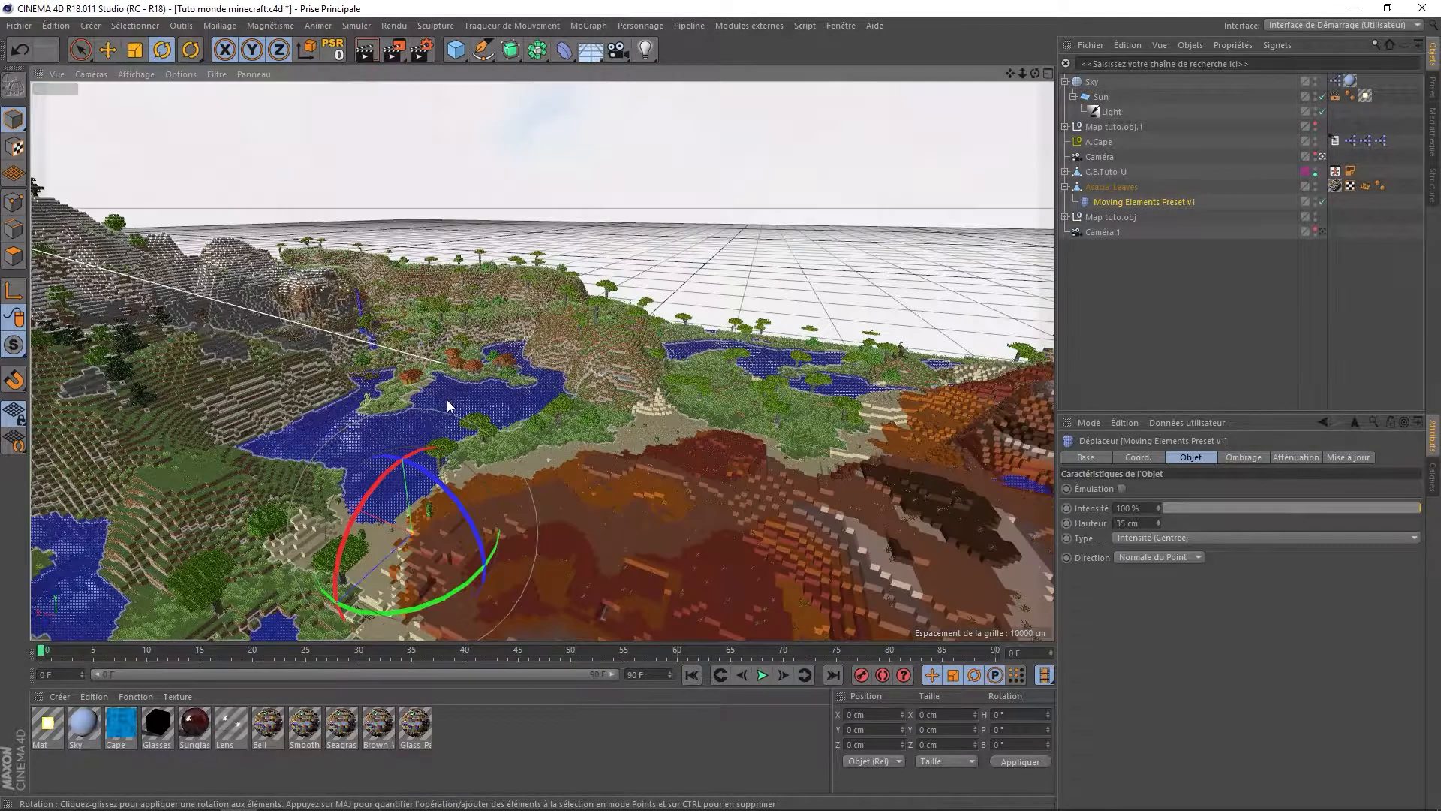
Examine the map landscape and the flat grass around the village and the character
{"action": "scroll", "coordinate": [406, 379], "scroll_direction": "up", "scroll_amount": 10}
{"action": "mouse_move", "coordinate": [435, 370]}
{"action": "left_mouse_down", "text": "alt"}
{"action": "mouse_move", "coordinate": [465, 359]}
{"action": "mouse_move", "coordinate": [481, 418]}
{"action": "mouse_move", "coordinate": [504, 408]}
{"action": "left_mouse_up", "text": "alt"}
{"action": "scroll", "coordinate": [504, 407], "scroll_direction": "up", "scroll_amount": 3}
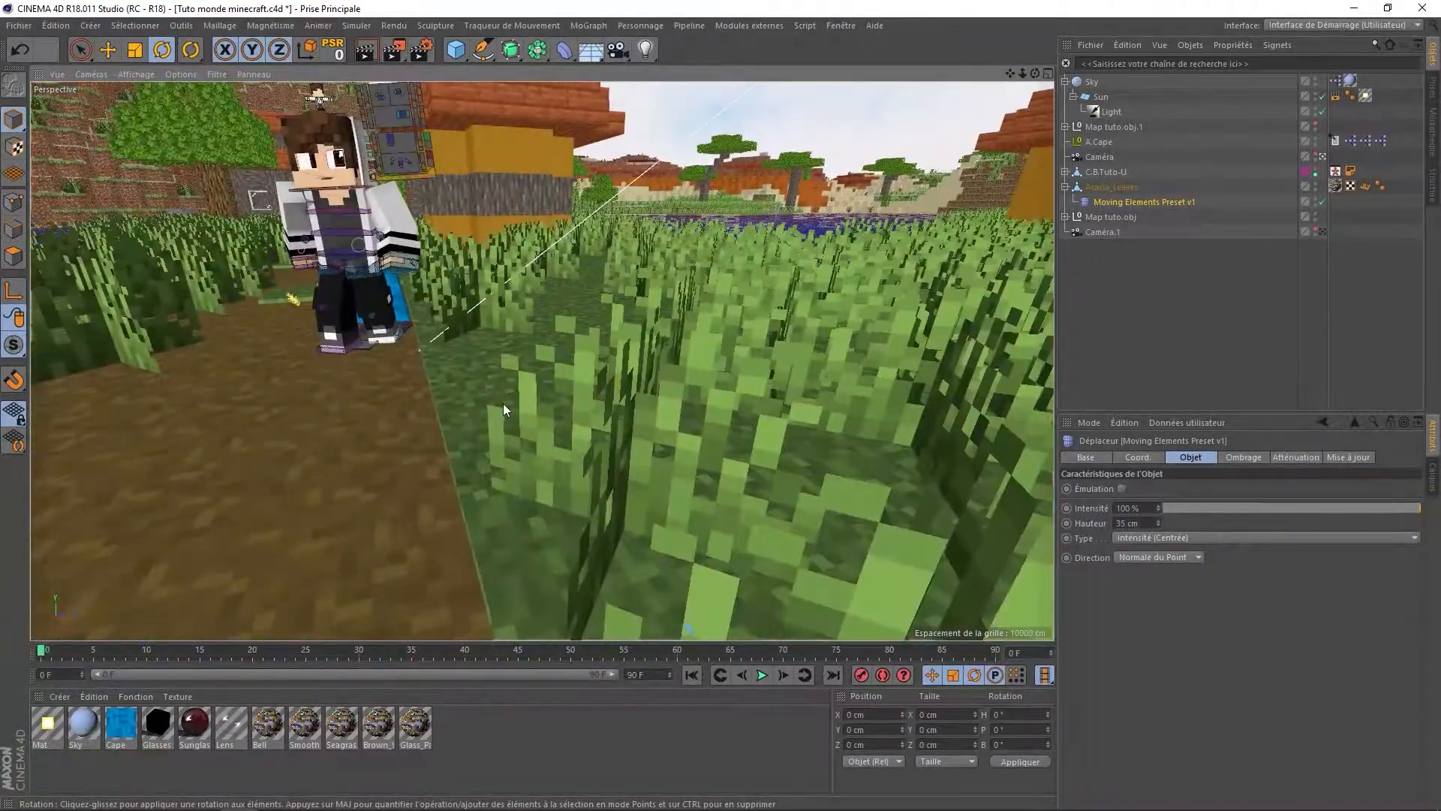
{"action": "scroll", "coordinate": [534, 436], "scroll_direction": "down", "scroll_amount": 5}
{"action": "left_click_drag", "start_coordinate": [647, 376], "coordinate": [596, 426], "text": "alt"}
{"action": "scroll", "coordinate": [493, 505], "scroll_direction": "down", "scroll_amount": 10}
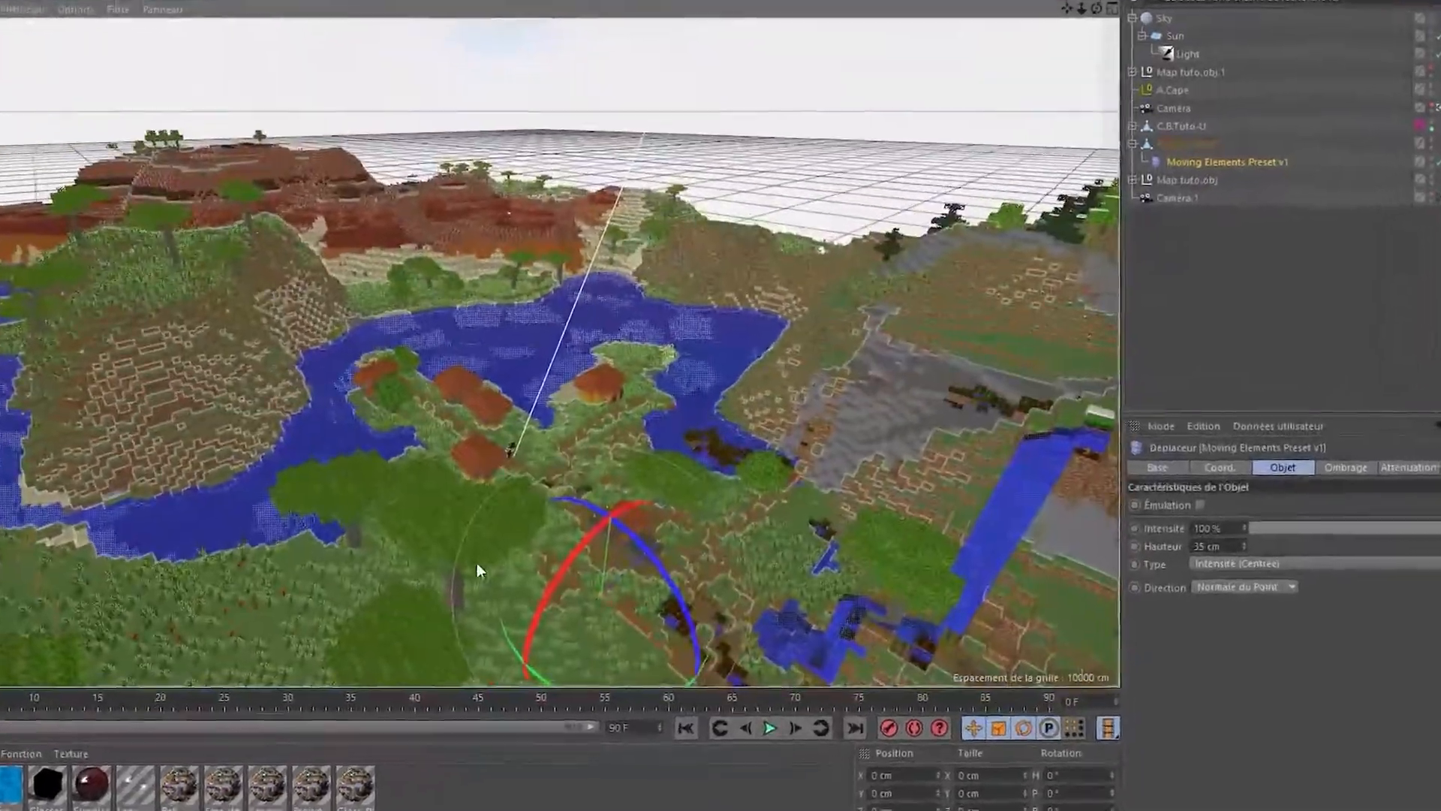
{"action": "middle_click_drag", "start_coordinate": [476, 565], "coordinate": [390, 117], "text": "alt"}
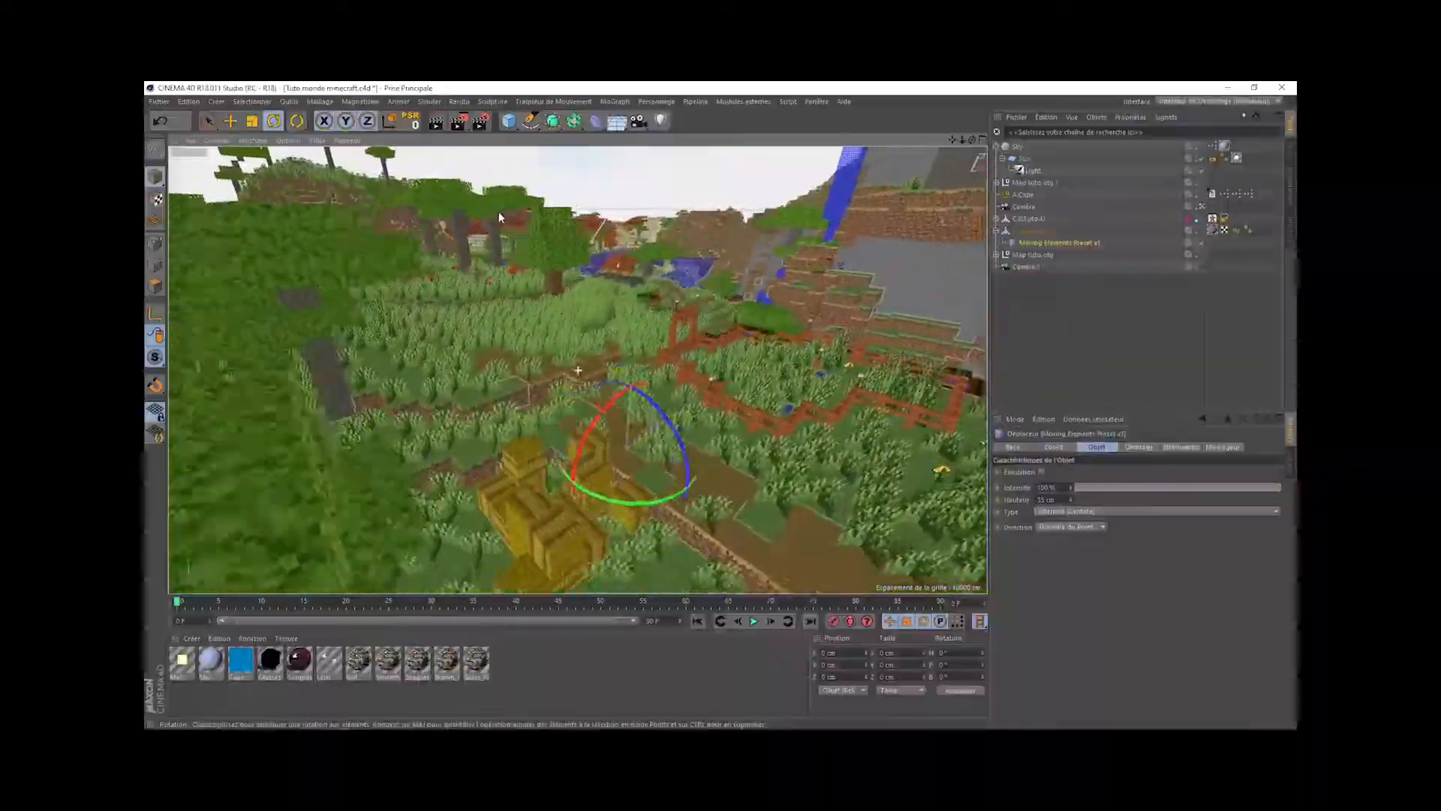
{"action": "left_click_drag", "start_coordinate": [499, 213], "coordinate": [609, 348], "text": "alt"}
{"action": "scroll", "coordinate": [653, 254], "scroll_direction": "up", "scroll_amount": 5}
{"action": "middle_click_drag", "start_coordinate": [653, 253], "coordinate": [653, 511], "text": "alt"}
{"action": "scroll", "coordinate": [618, 402], "scroll_direction": "up", "scroll_amount": 4}
{"action": "left_click_drag", "start_coordinate": [618, 402], "coordinate": [645, 332], "text": "alt"}
{"action": "middle_click_drag", "start_coordinate": [643, 336], "coordinate": [642, 377], "text": "alt"}
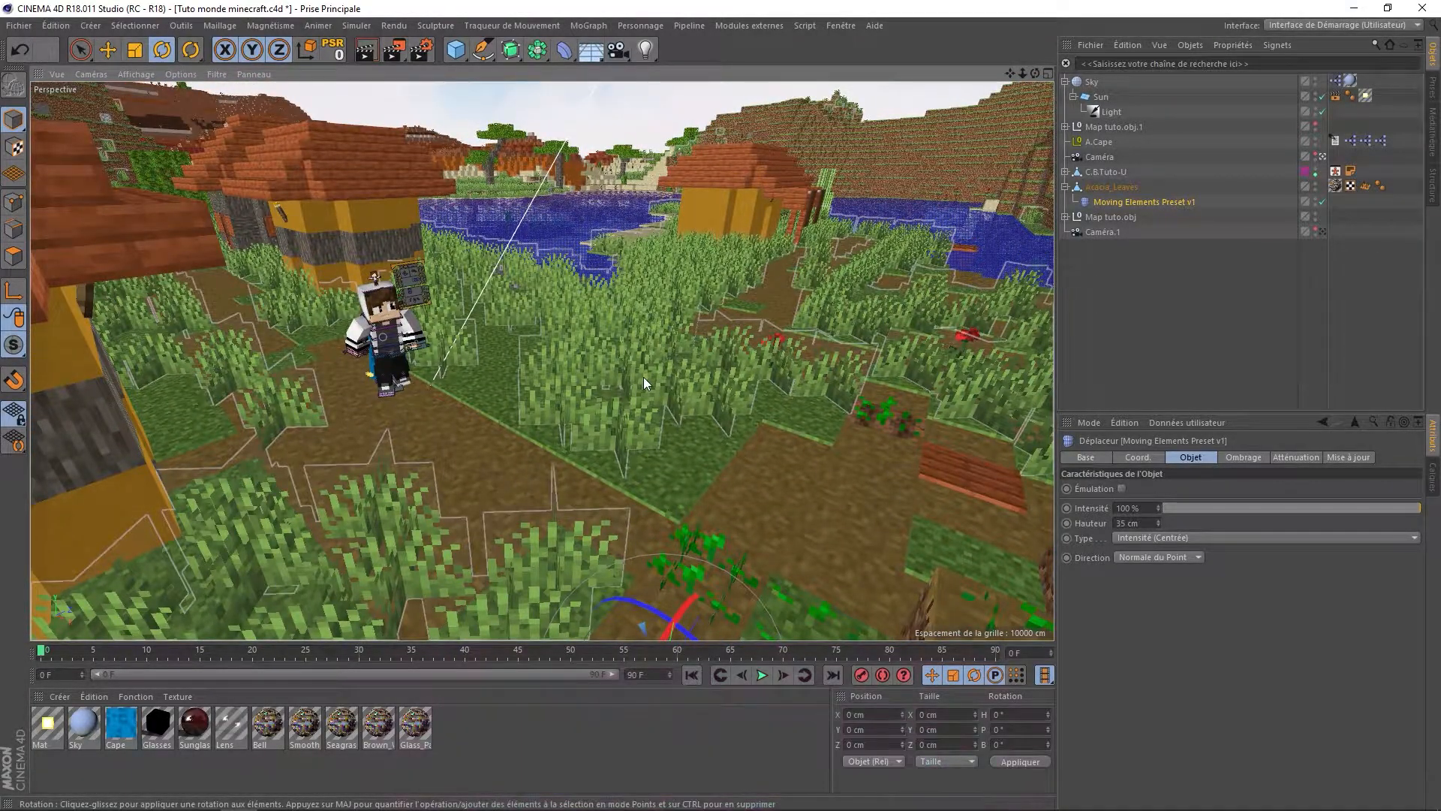
Open the Re-Map Plugins v1.5 library file from the Remap Plugin folder
{"action": "left_click", "coordinate": [24, 34]}
{"action": "left_click", "coordinate": [45, 57]}
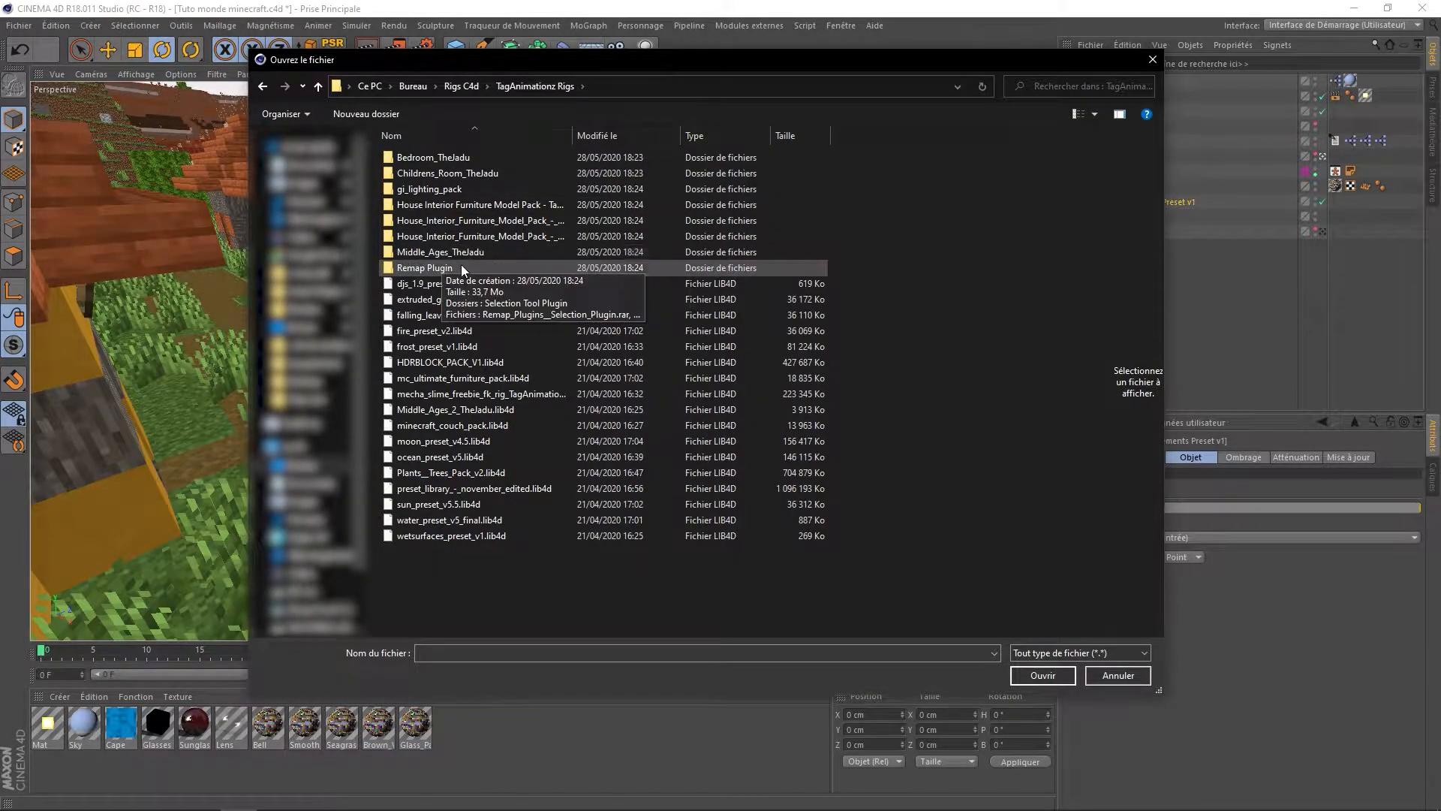
{"action": "double_click", "coordinate": [434, 268]}
{"action": "left_click", "coordinate": [484, 190]}
{"action": "double_click", "coordinate": [484, 192]}
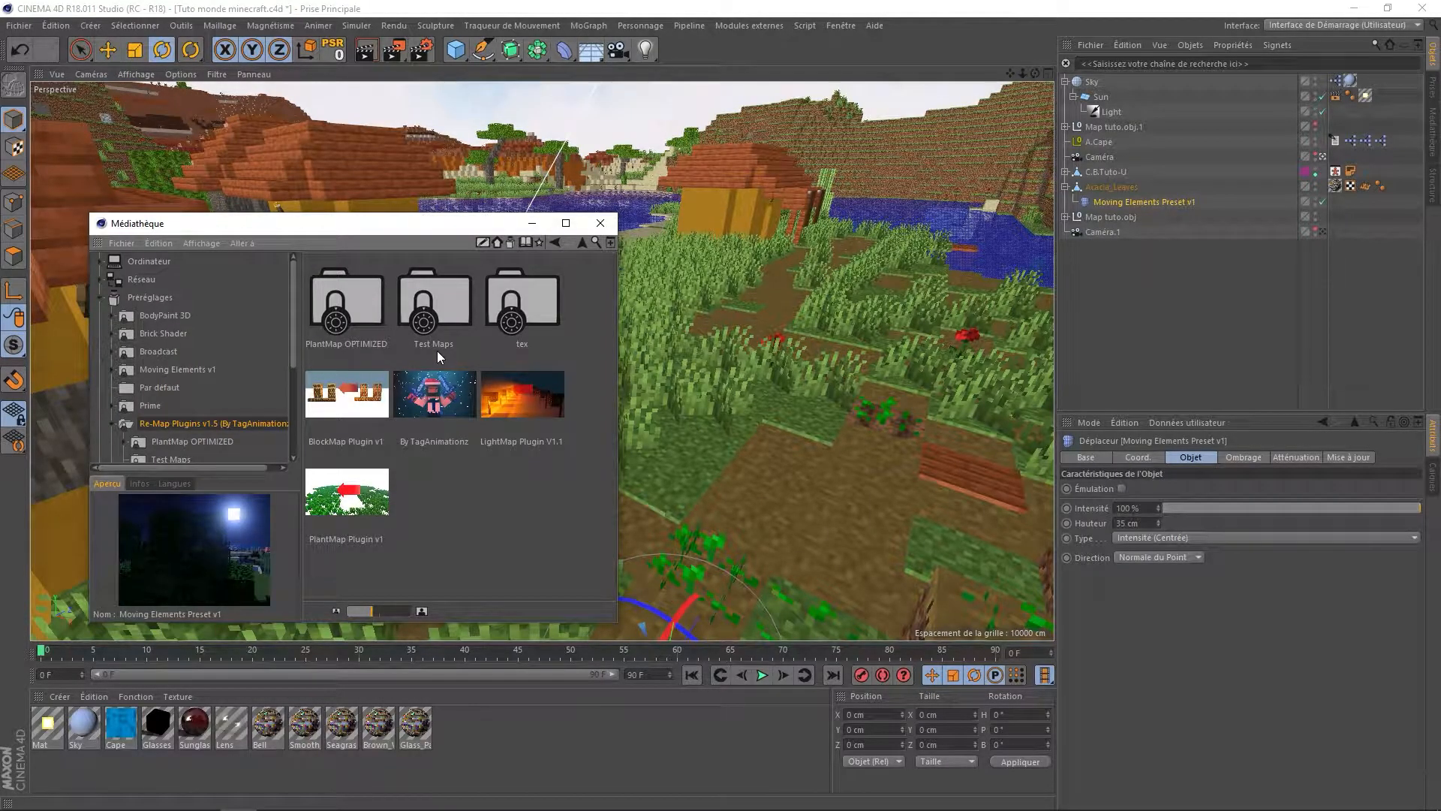
Preview the PlantMap, LightMap and BlockMap plugins in the library and load PlantMap Plugin v1 into the scene
{"action": "left_click", "coordinate": [312, 518]}
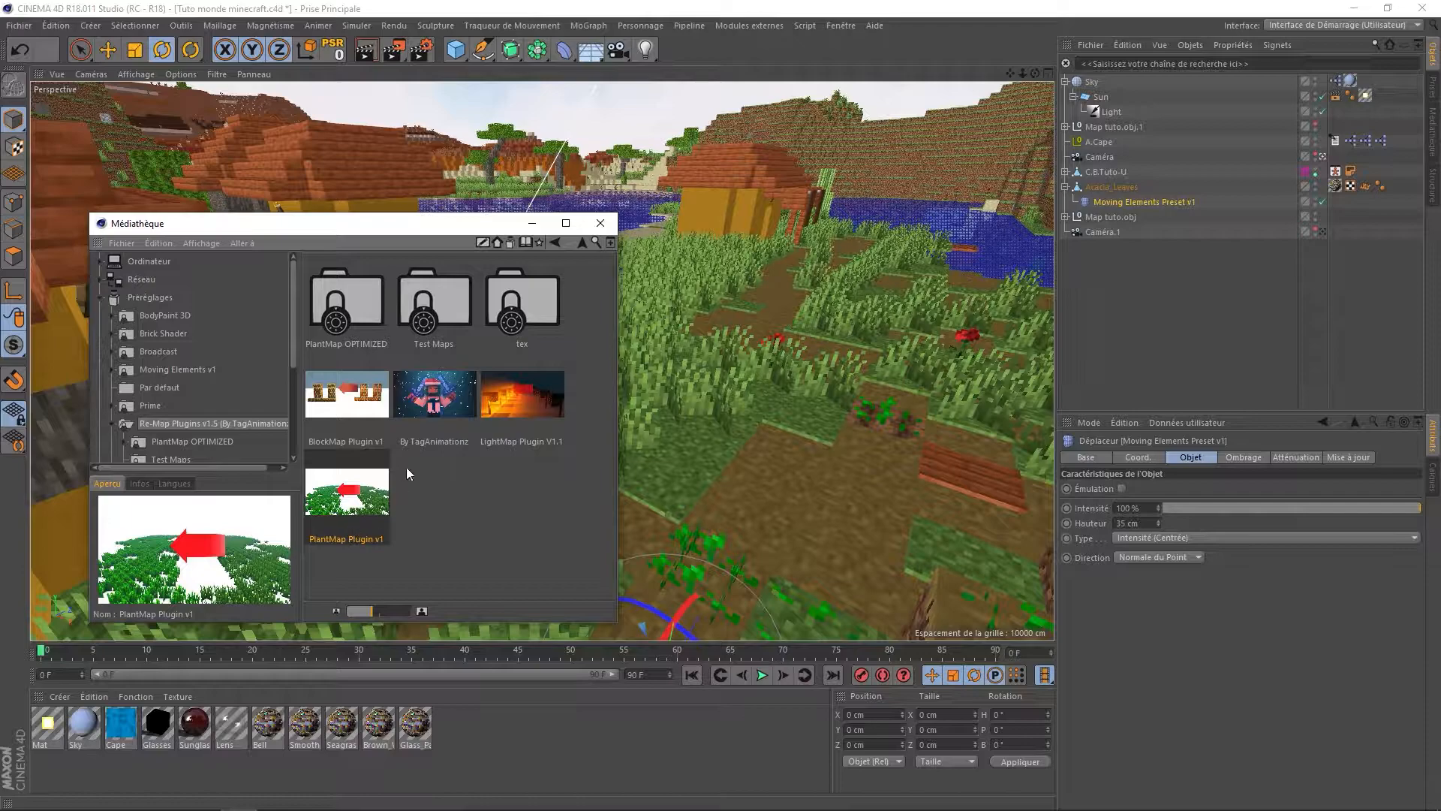
{"action": "left_click", "coordinate": [538, 389]}
{"action": "left_click", "coordinate": [342, 419]}
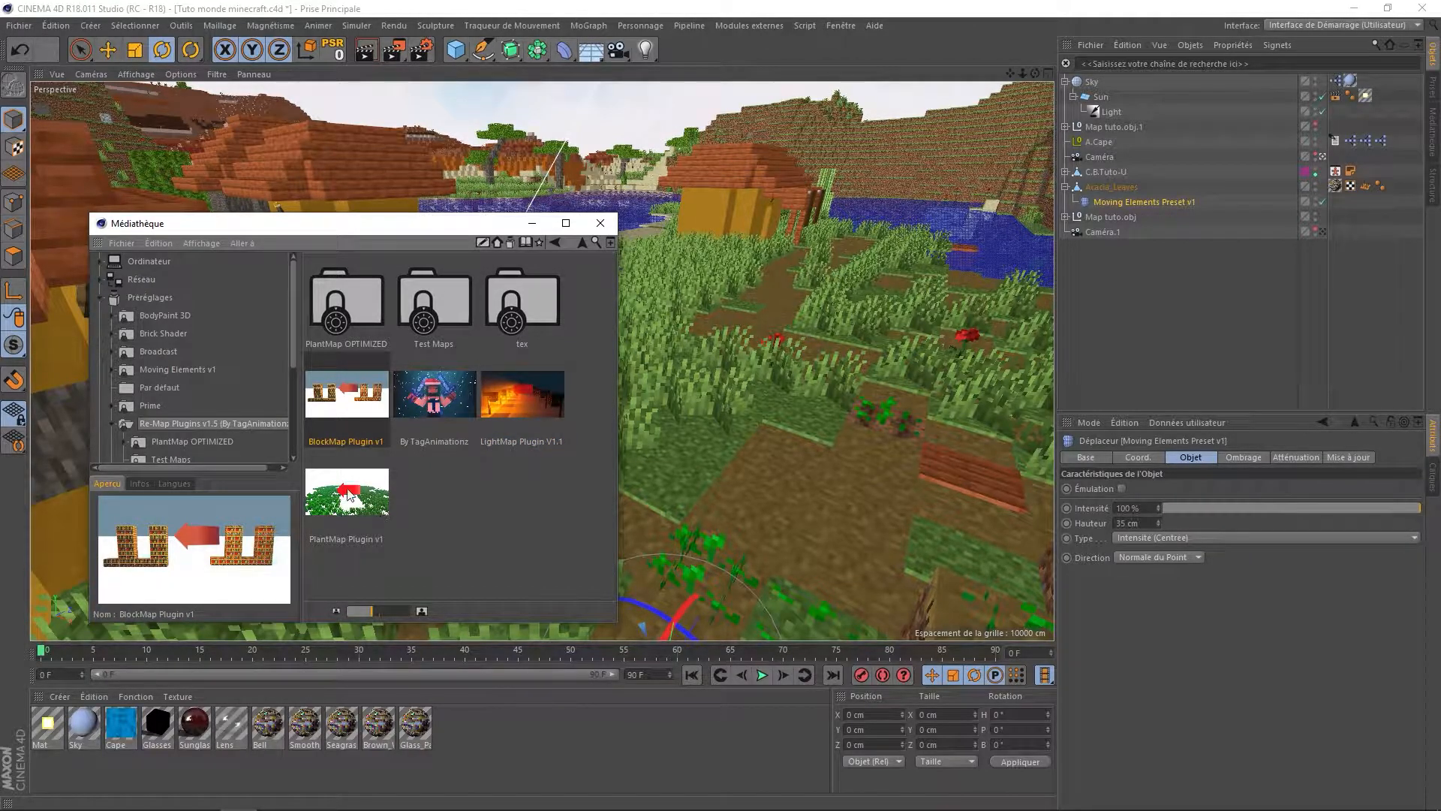
{"action": "double_click", "coordinate": [368, 514]}
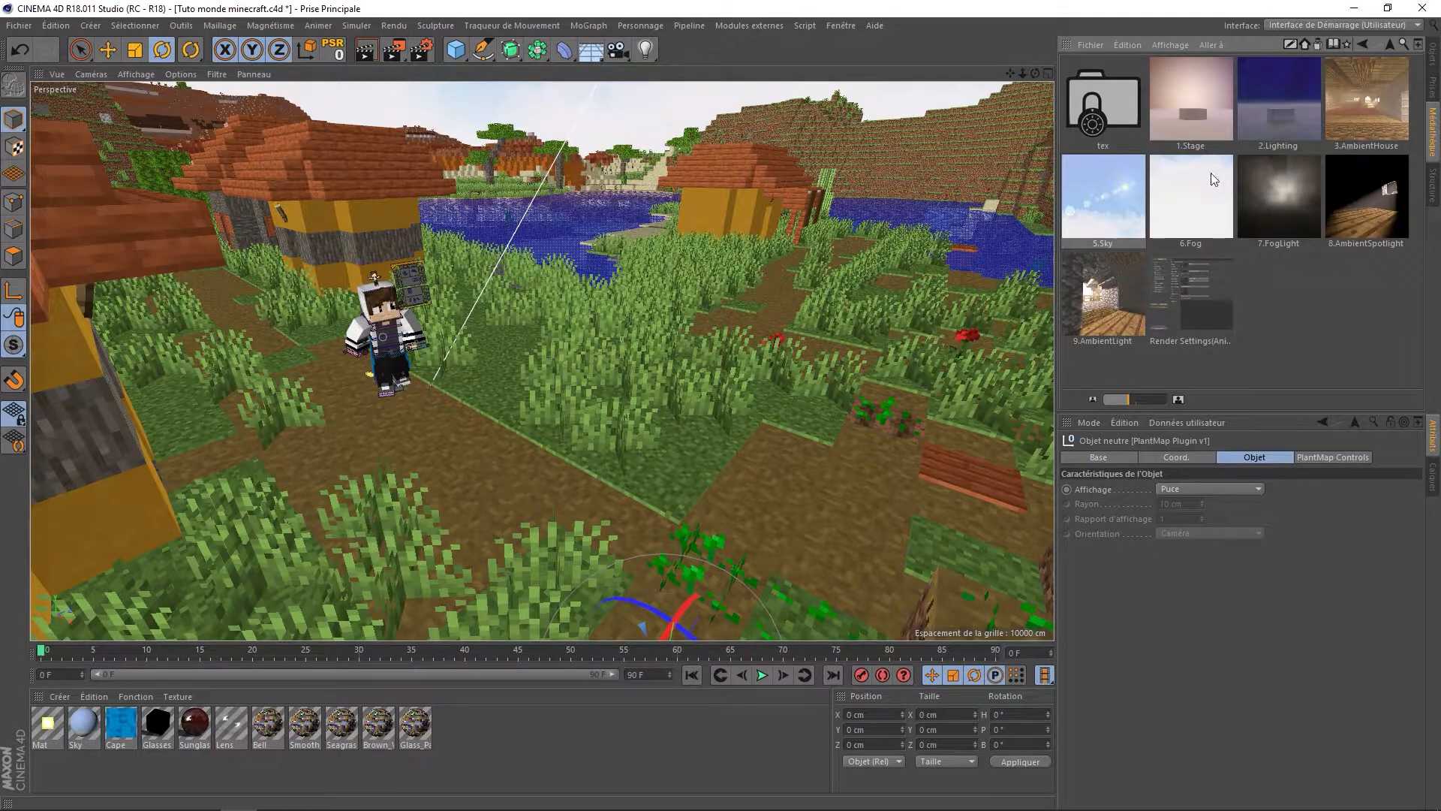
Browse the preset library for the 3D Grass preset, load it into the scene and return to the object list
{"action": "key", "text": "alt+Left"}
{"action": "double_click", "coordinate": [1188, 126]}
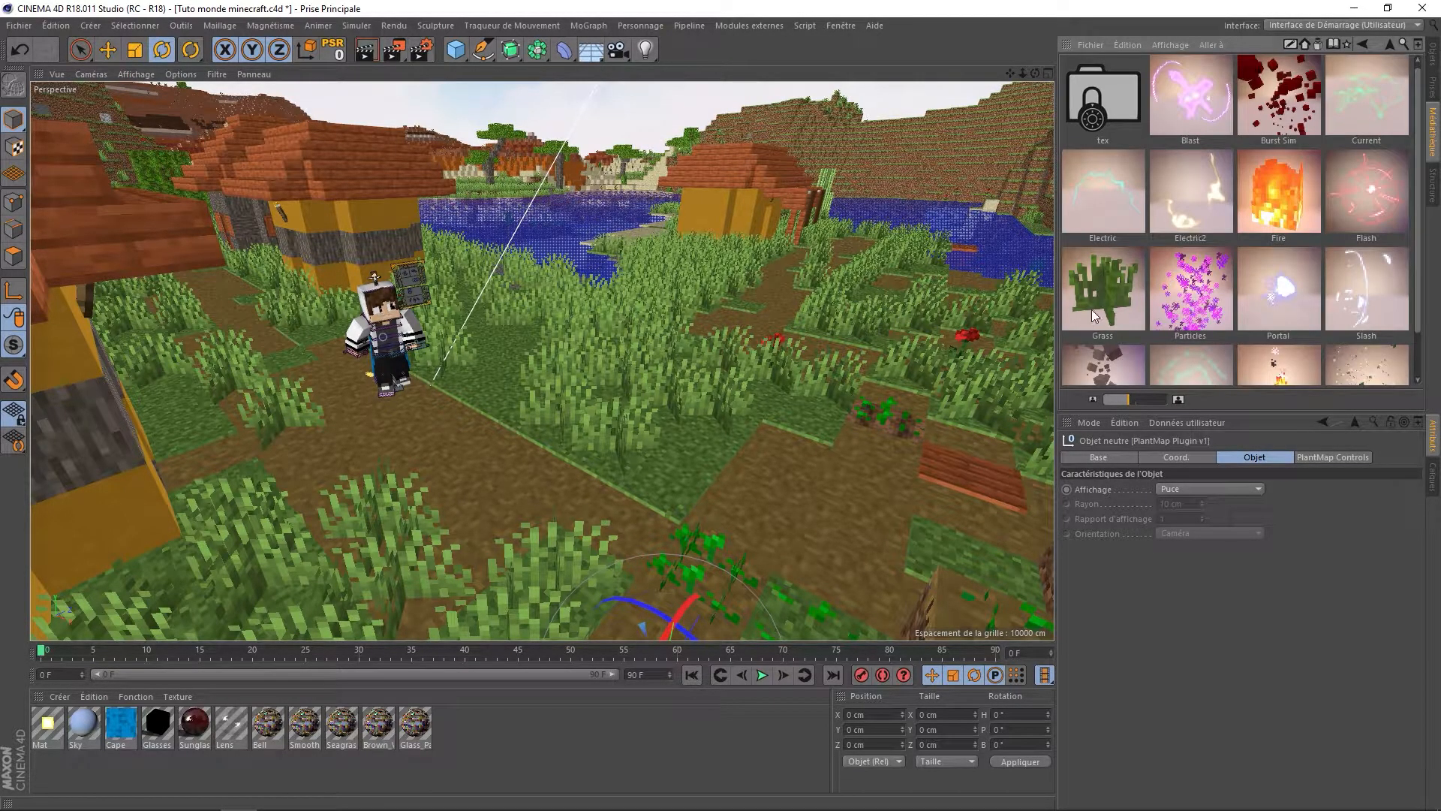
{"action": "key", "text": "alt+Left"}
{"action": "double_click", "coordinate": [1198, 122]}
{"action": "double_click", "coordinate": [1103, 291]}
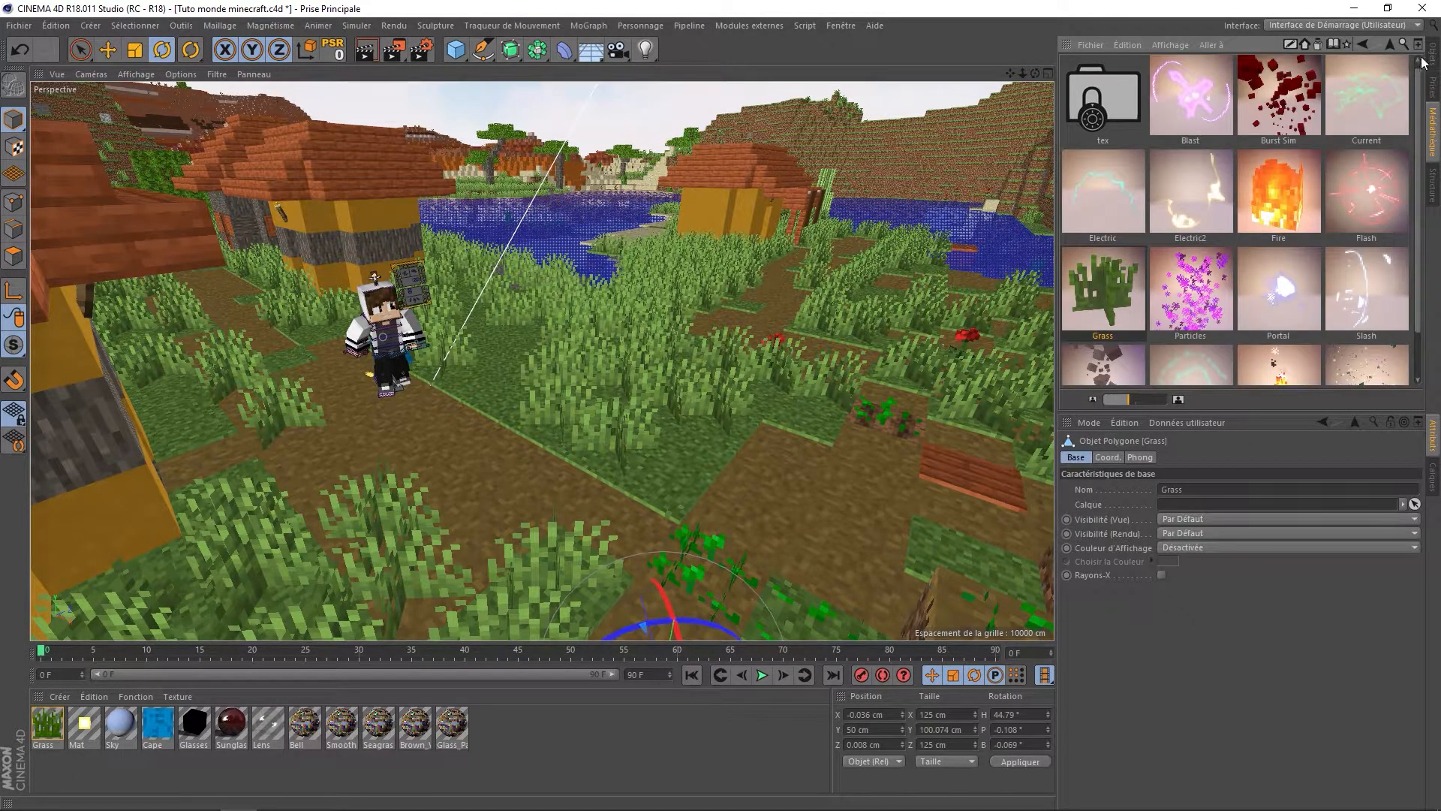
{"action": "left_click", "coordinate": [1433, 54]}
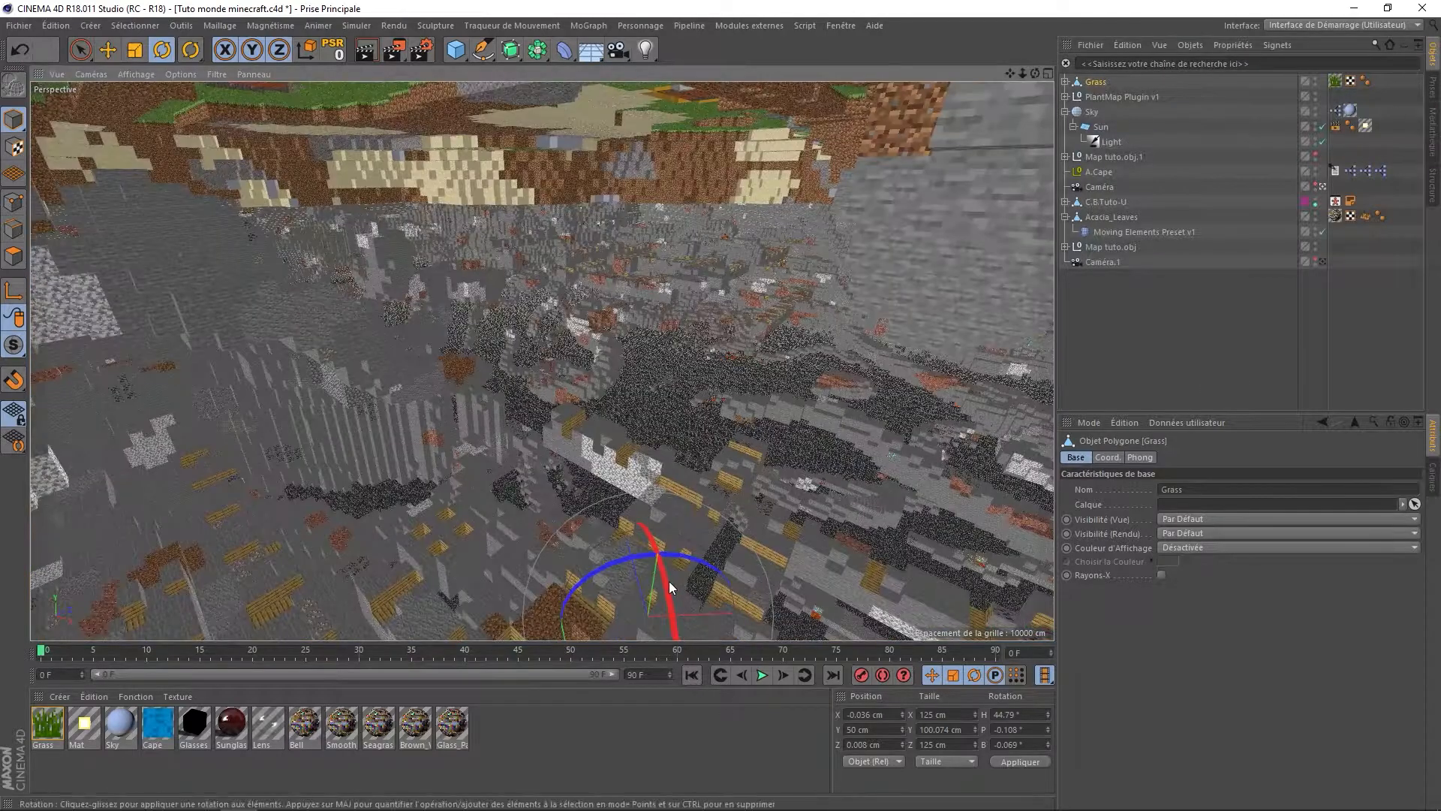
Frame the 3D Grass object and play the animation to check how it moves
{"action": "key", "text": "o"}
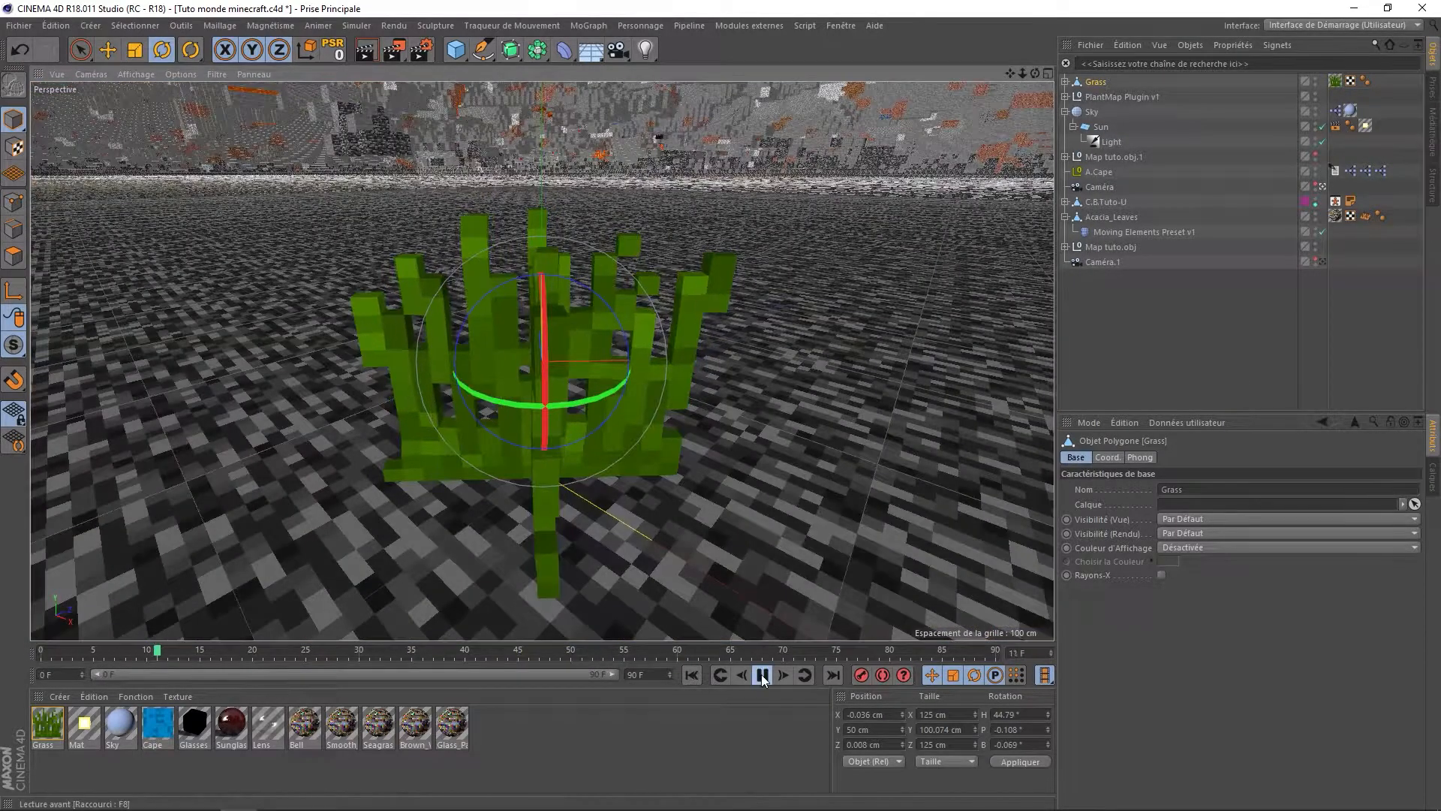
{"action": "left_click", "coordinate": [762, 674]}
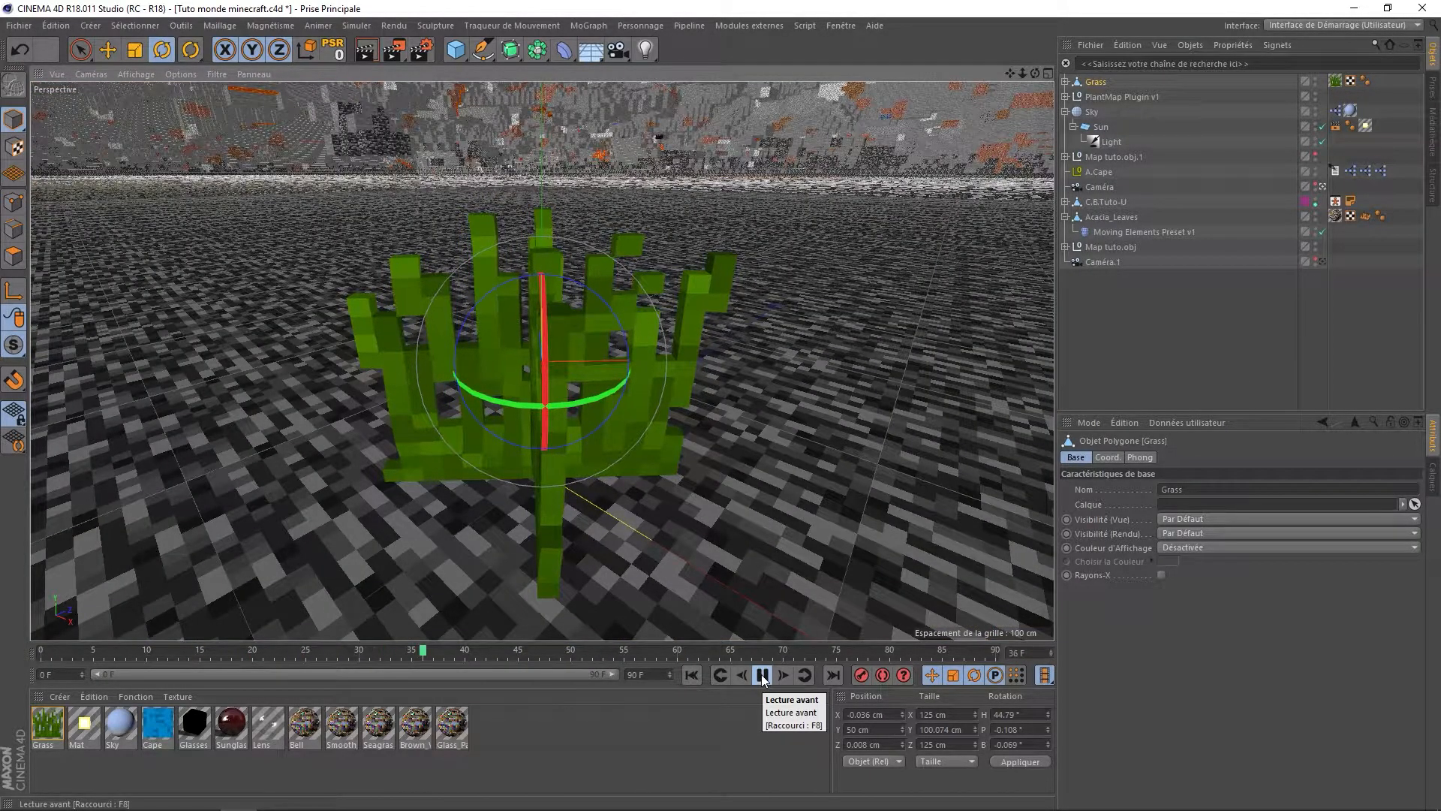
{"action": "left_click", "coordinate": [761, 675]}
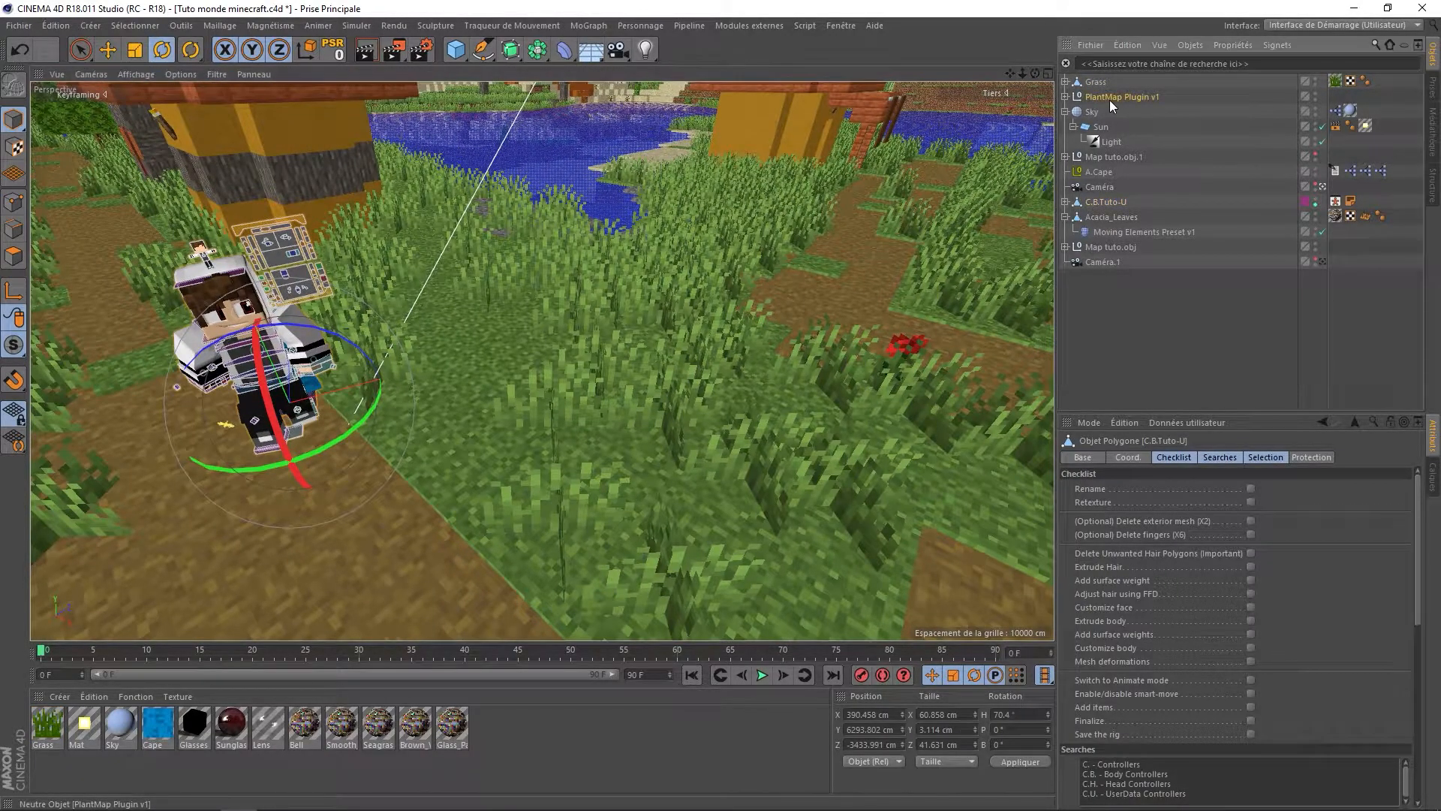
Show the PlantMap Controls of PlantMap Plugin v1 and review its plant inputs against the Grass object
{"action": "left_click", "coordinate": [1111, 97]}
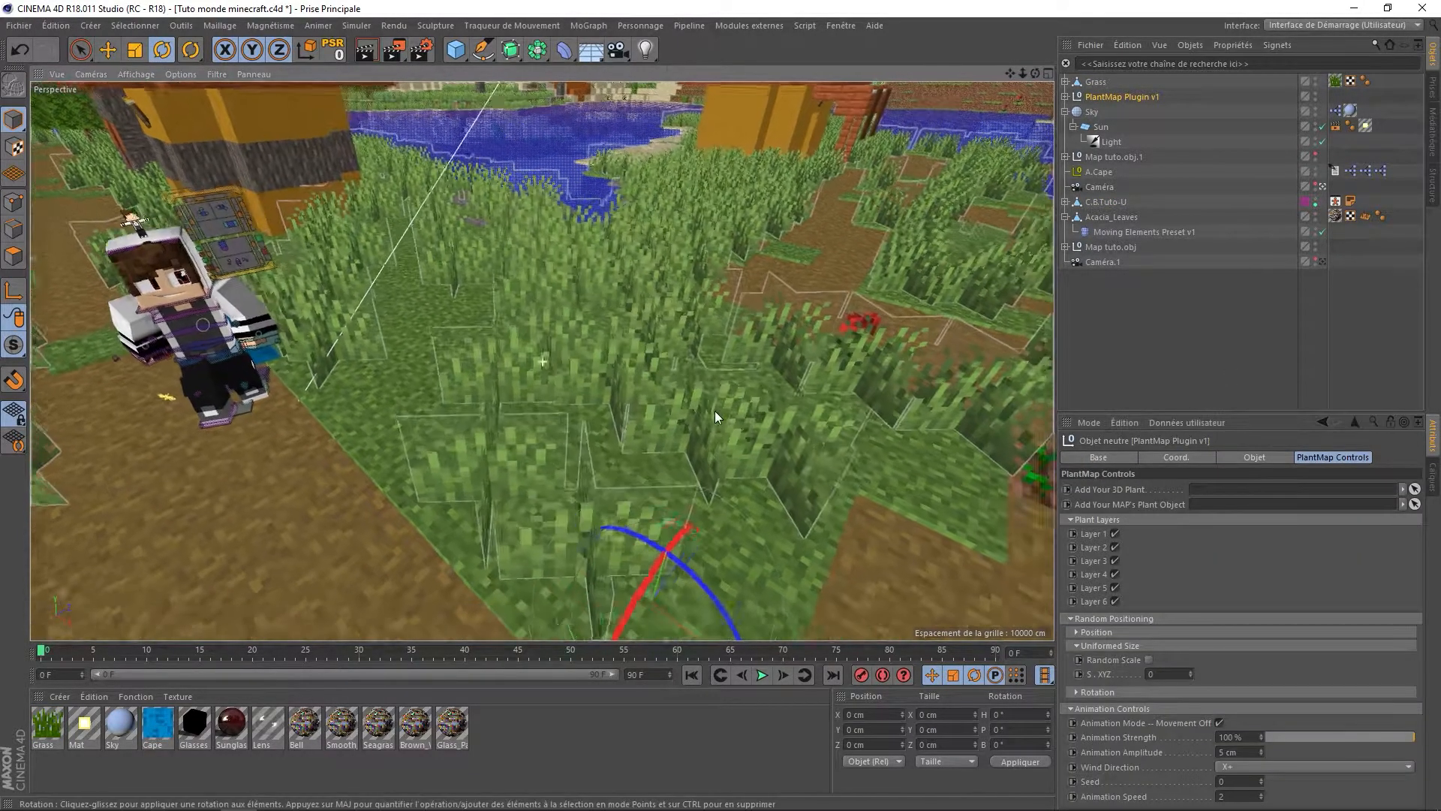
{"action": "middle_click_drag", "start_coordinate": [714, 412], "coordinate": [689, 384], "text": "alt"}
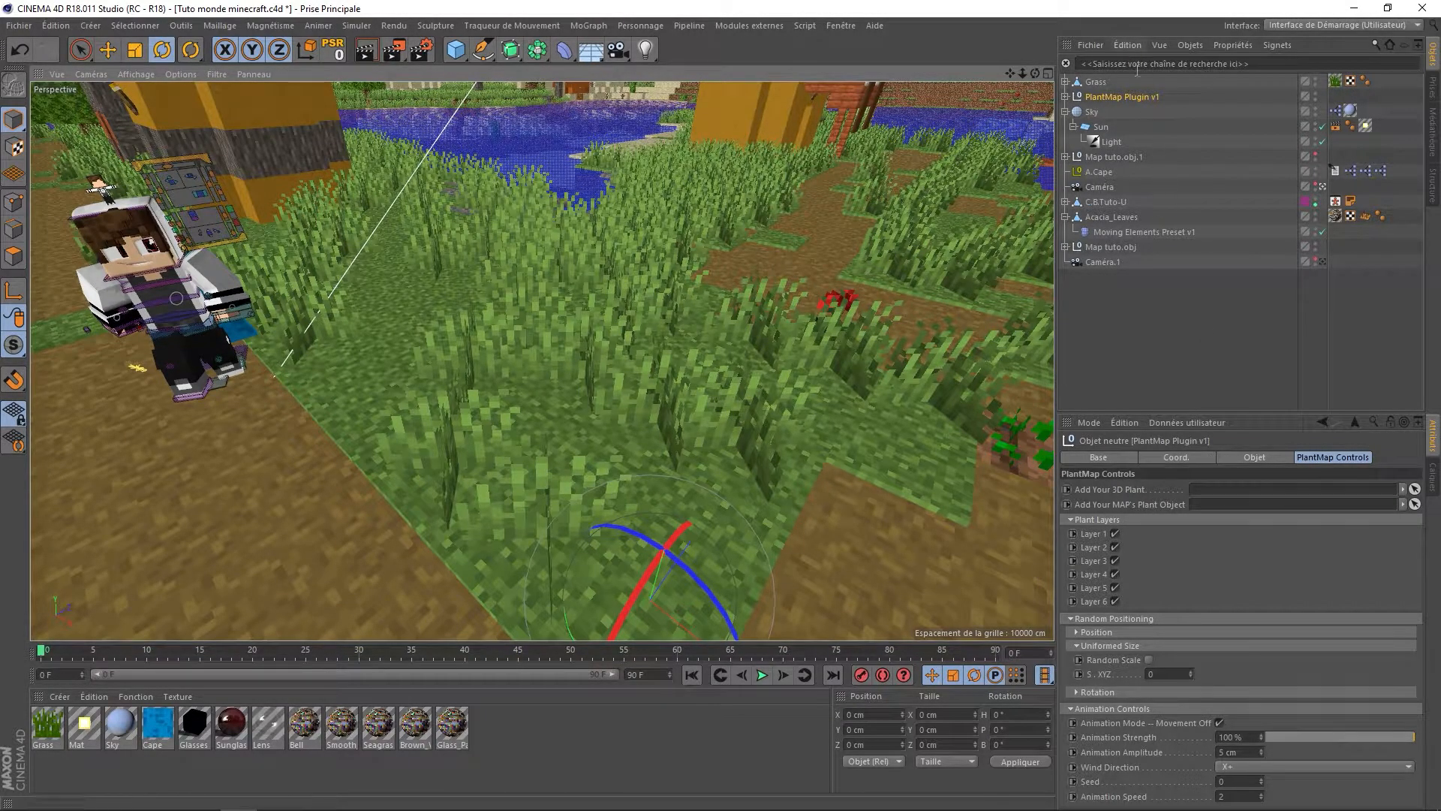
{"action": "left_click", "coordinate": [1096, 81]}
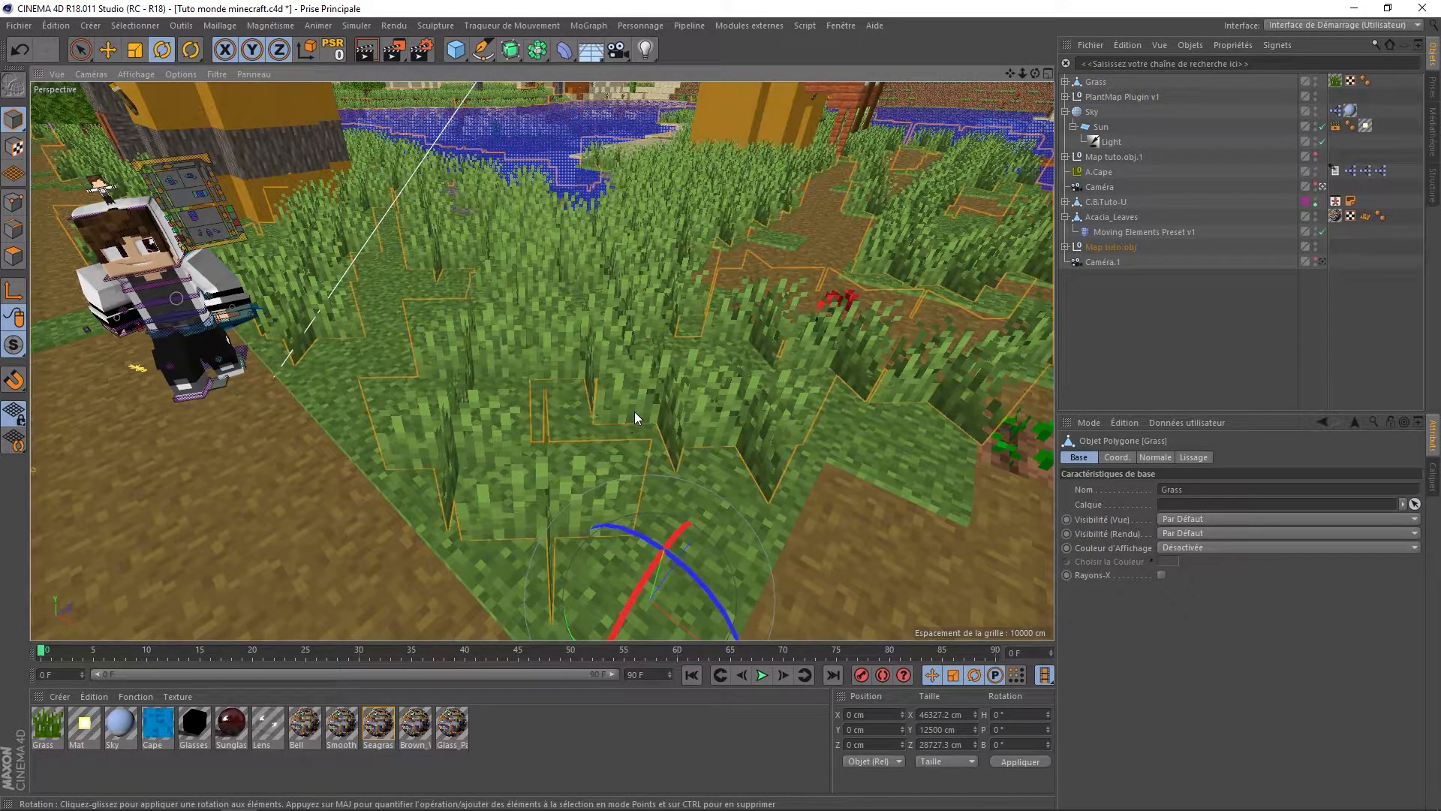
Take the map's flat Grass object out of the Map tuto.obj group and rename it 2dGrass
{"action": "left_click_drag", "start_coordinate": [484, 238], "coordinate": [486, 365], "text": "alt"}
{"action": "scroll", "coordinate": [443, 337], "scroll_direction": "down", "scroll_amount": 10}
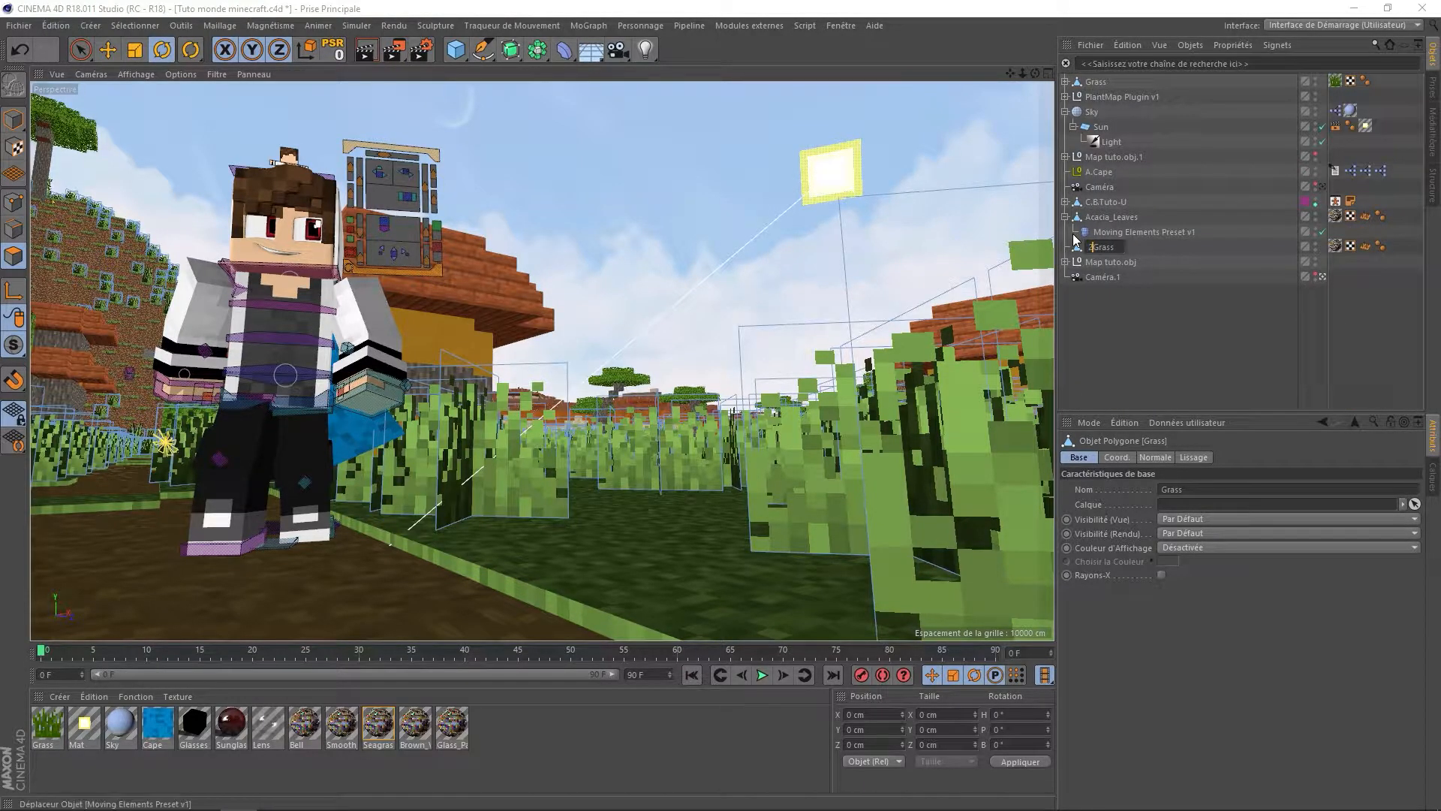
{"action": "type", "text": "d"}
{"action": "key", "text": "Return"}
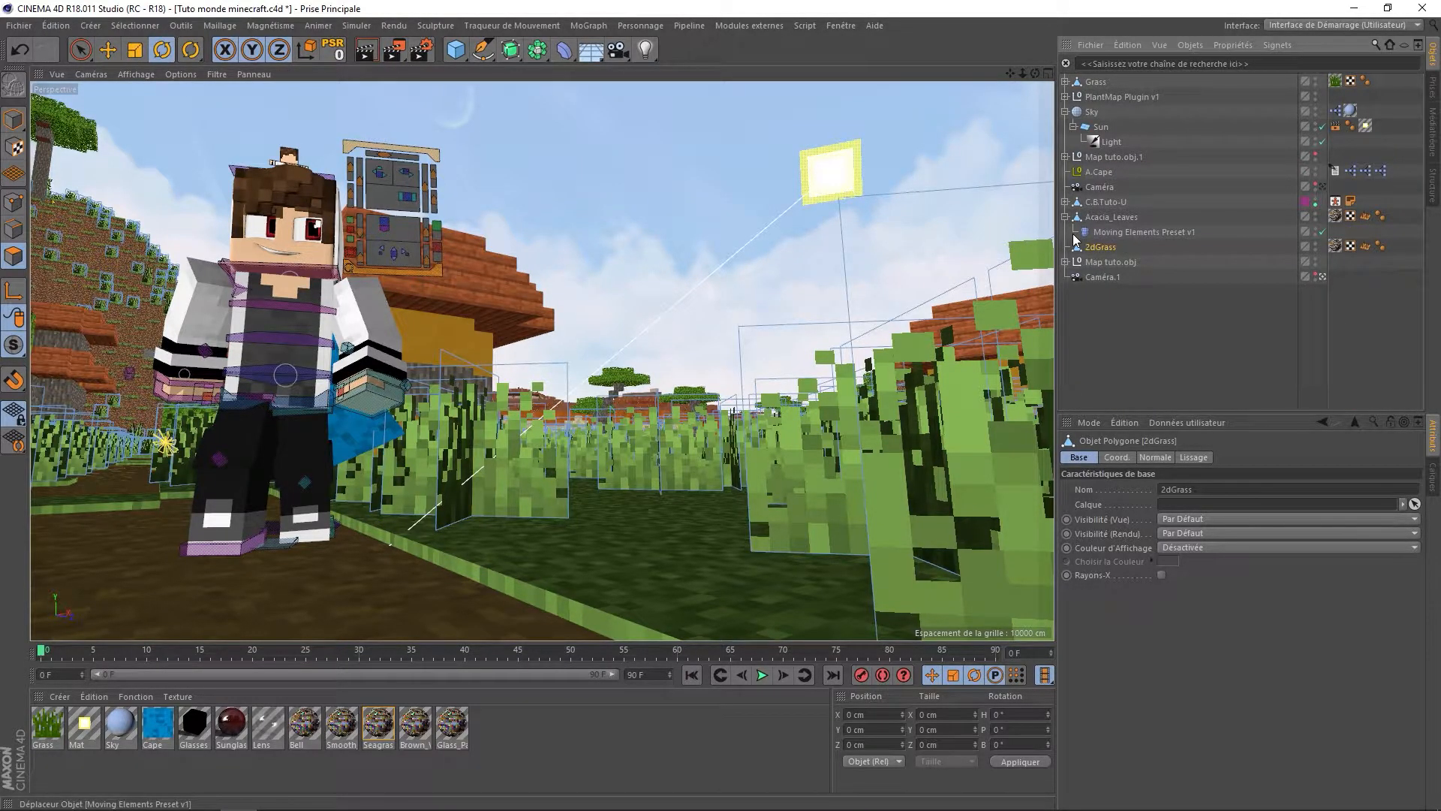
Select the 2dGrass polygons around the village houses with the selection brush, viewed from above
{"action": "left_click", "coordinate": [1315, 155]}
{"action": "left_click", "coordinate": [1315, 157]}
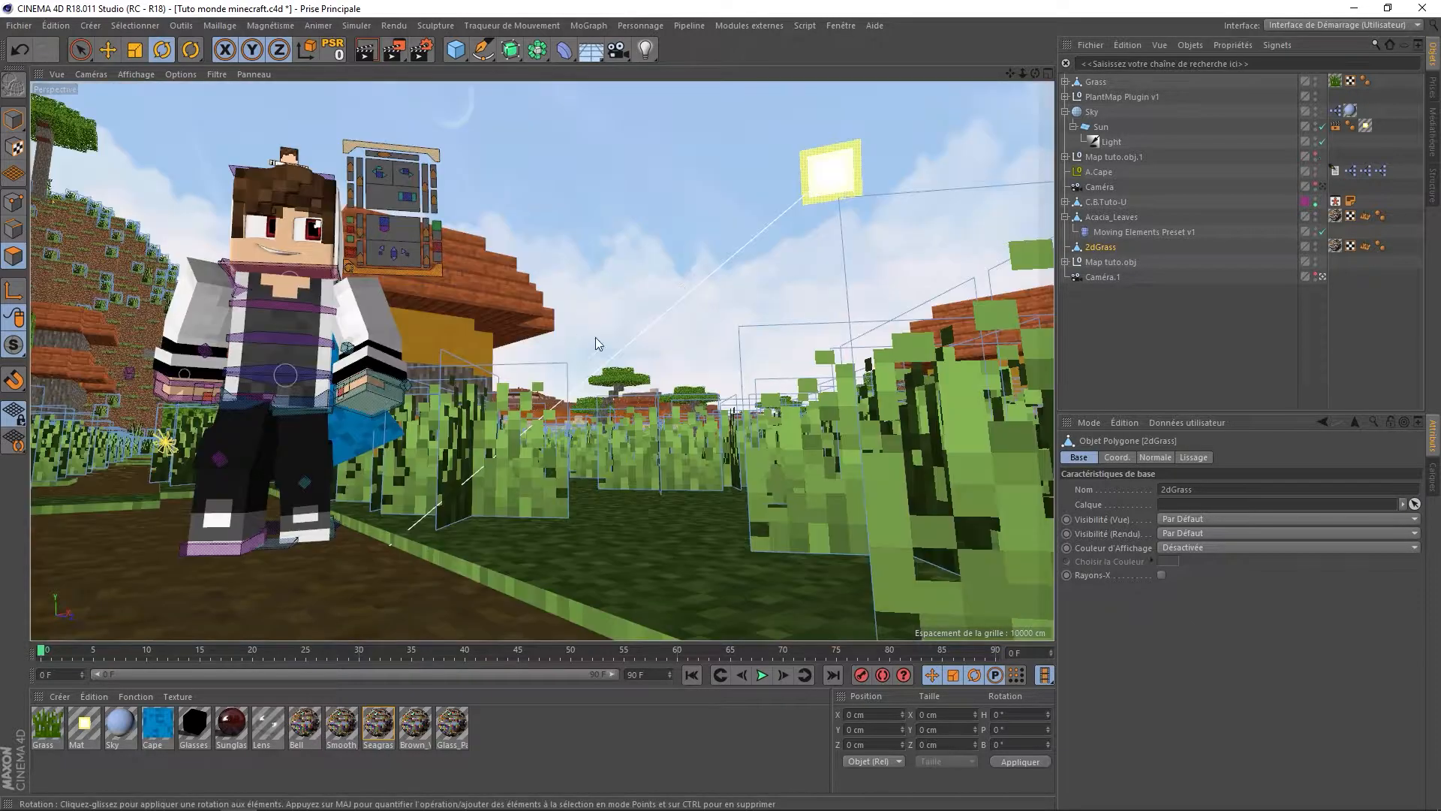
{"action": "key", "text": "space"}
{"action": "middle_click_drag", "start_coordinate": [517, 168], "coordinate": [518, 168]}
{"action": "mouse_move", "coordinate": [53, 213]}
{"action": "left_mouse_down"}
{"action": "mouse_move", "coordinate": [75, 218]}
{"action": "mouse_move", "coordinate": [116, 465]}
{"action": "mouse_move", "coordinate": [656, 459]}
{"action": "mouse_move", "coordinate": [985, 356]}
{"action": "left_mouse_up"}
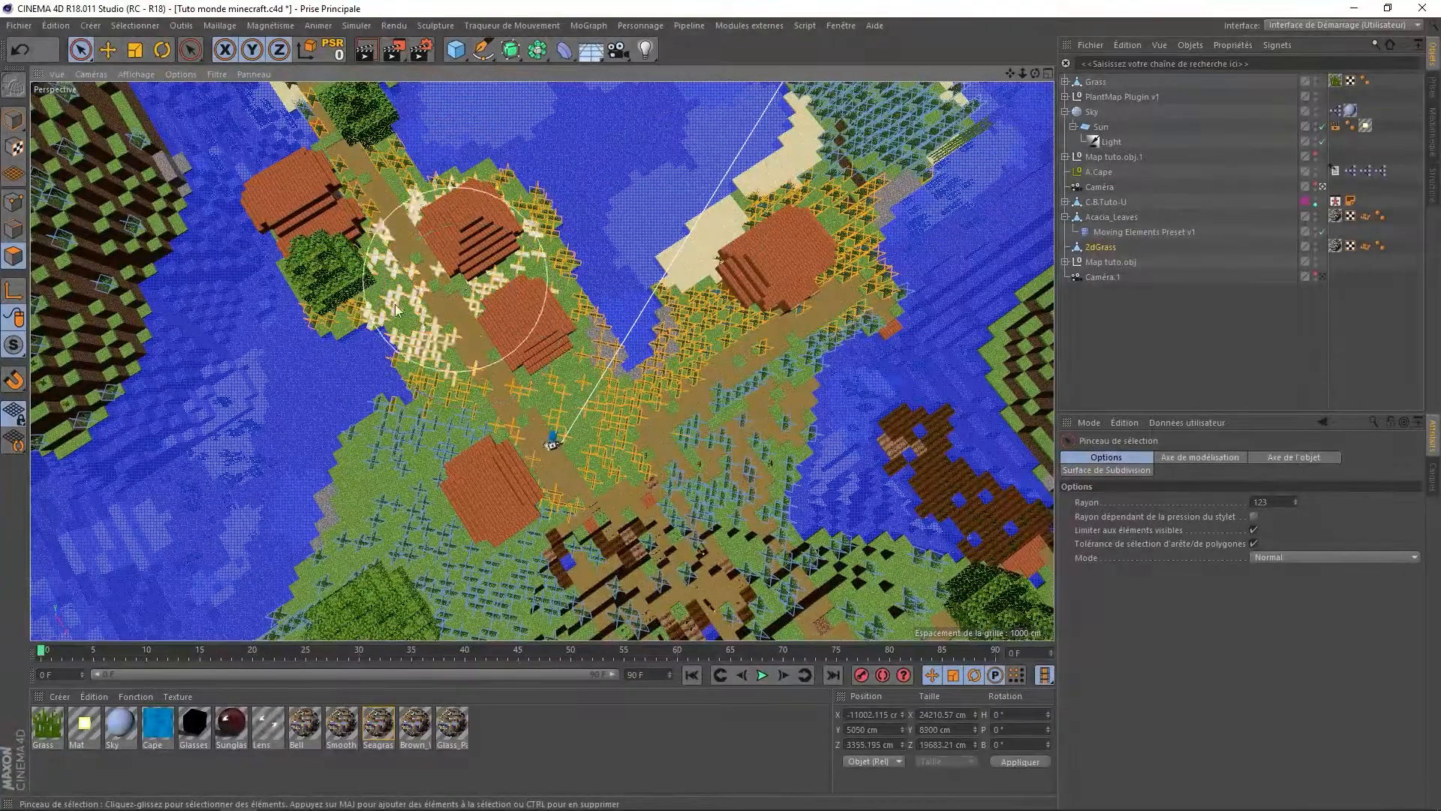
{"action": "left_click_drag", "start_coordinate": [431, 195], "coordinate": [497, 288]}
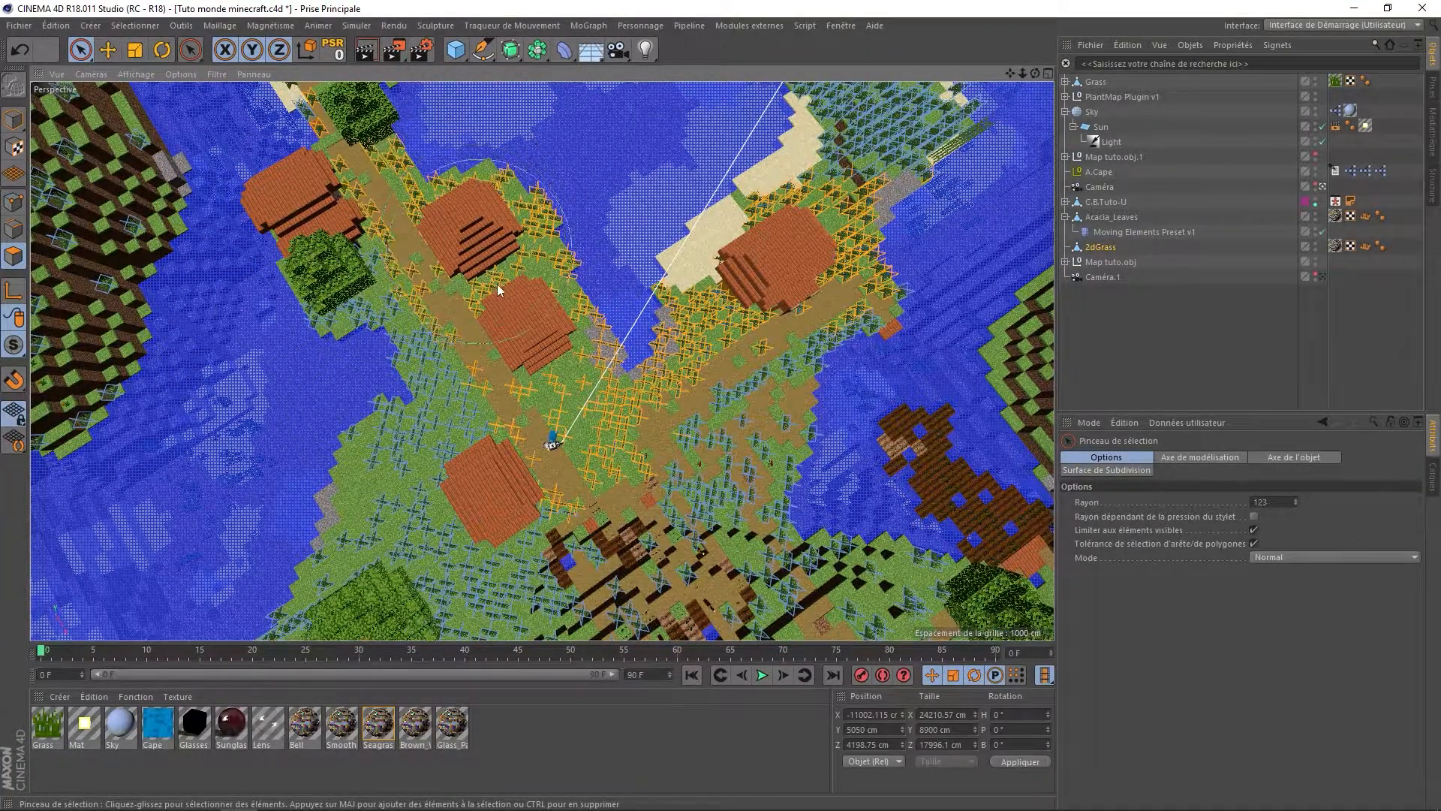
Extend the 2dGrass polygon selection to the surrounding shores, the hillside and the tree-covered meadow
{"action": "scroll", "coordinate": [429, 187], "scroll_direction": "down", "scroll_amount": 5}
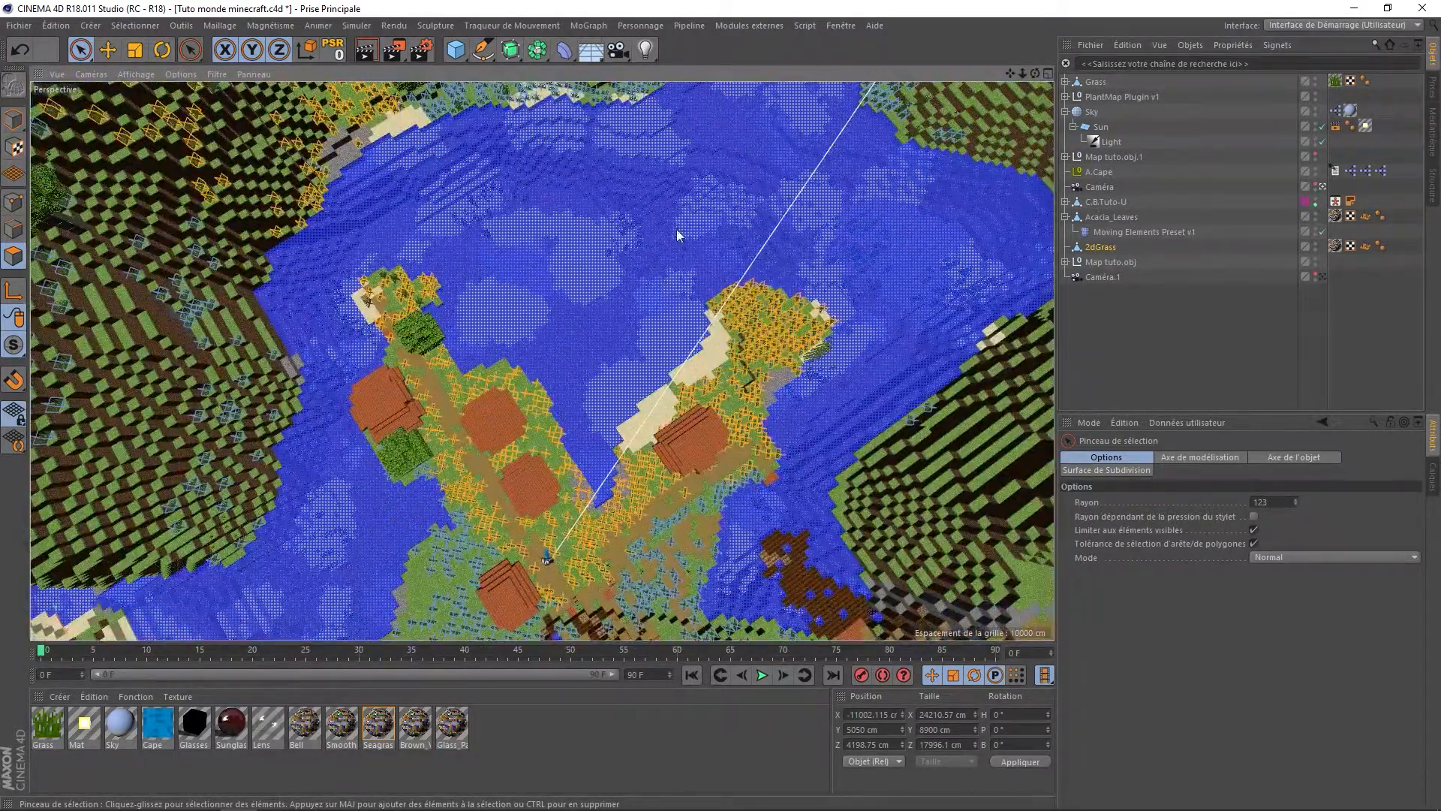
{"action": "scroll", "coordinate": [677, 234], "scroll_direction": "down", "scroll_amount": 5}
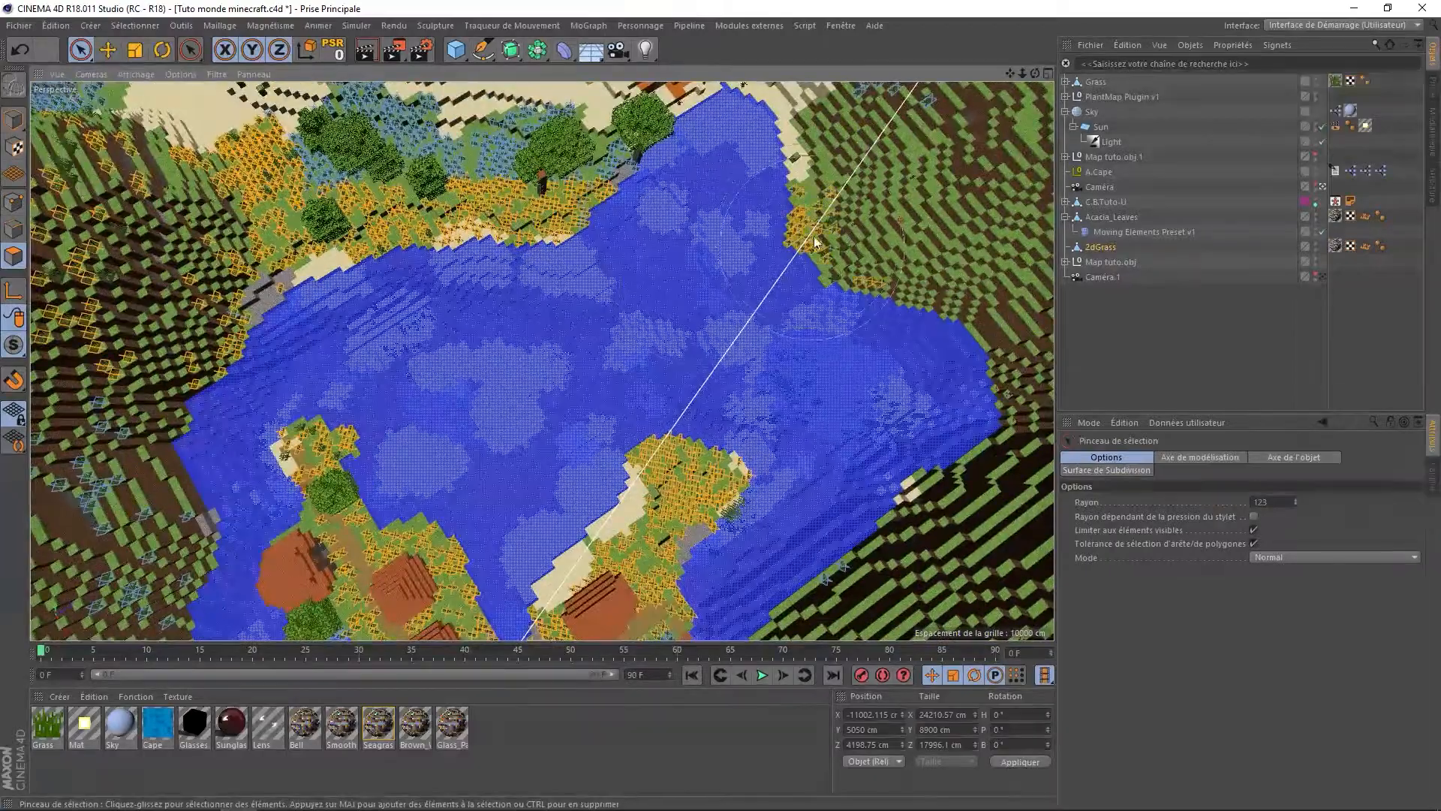
{"action": "left_click", "coordinate": [1323, 277]}
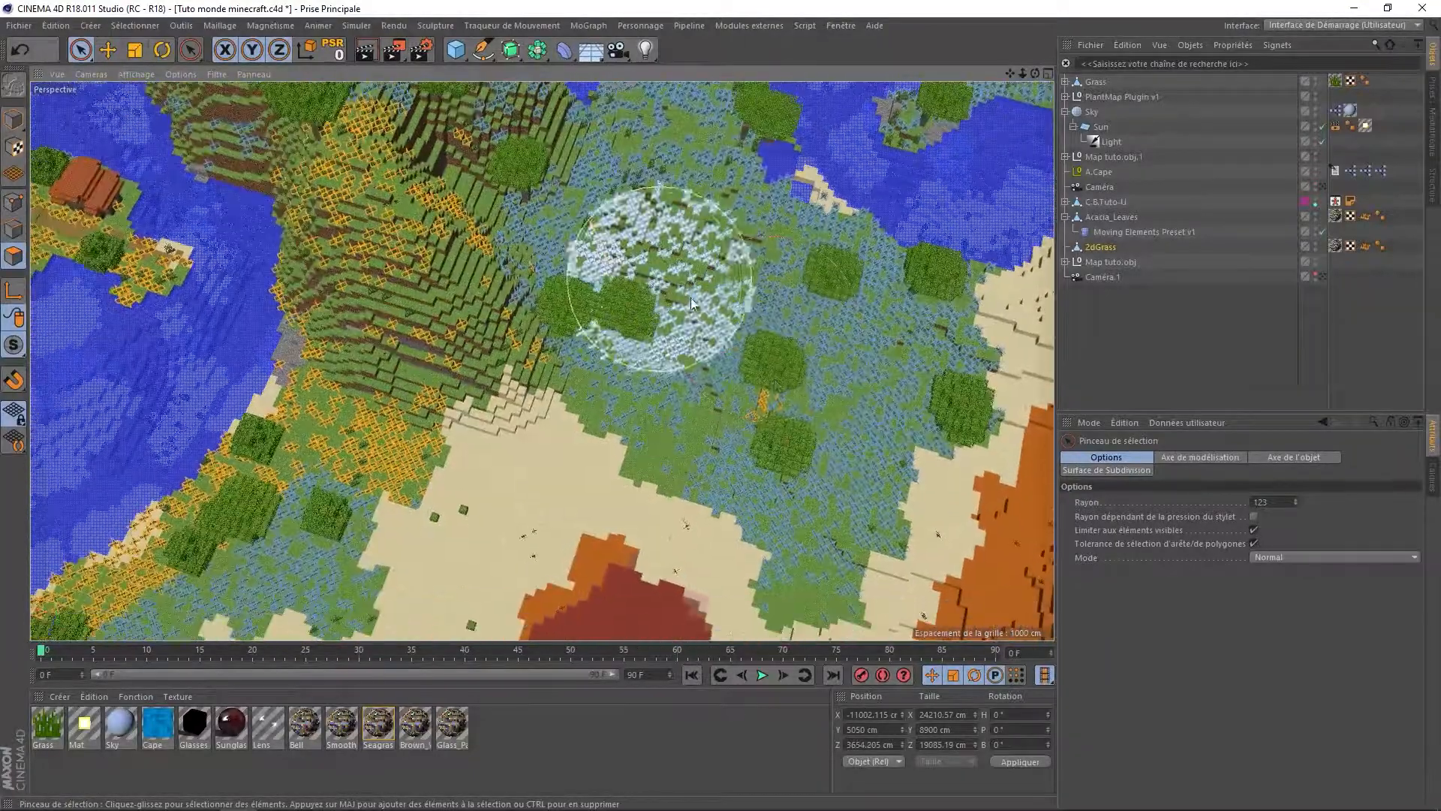
{"action": "left_click", "coordinate": [708, 434], "text": "shift"}
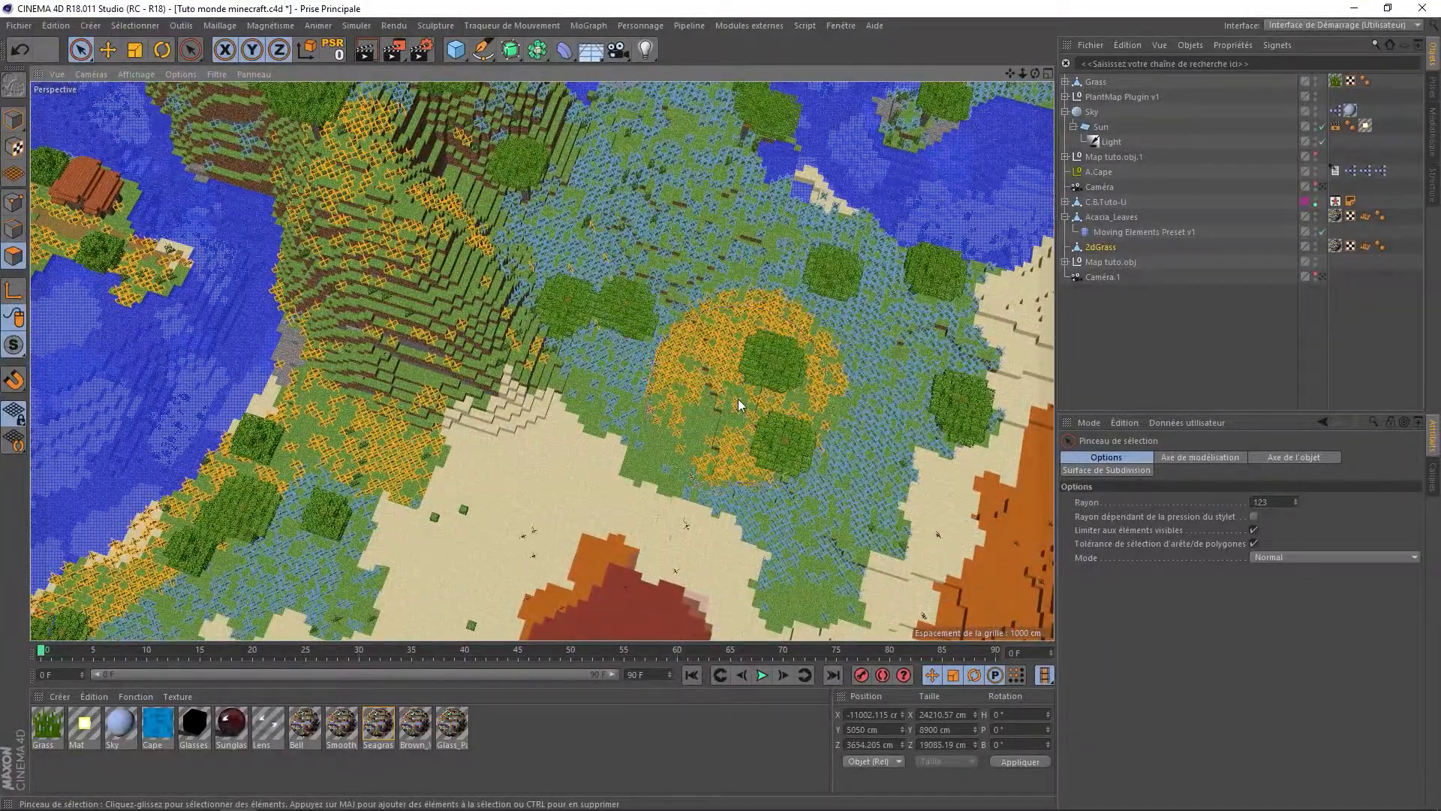
Undo the last changes made to the 2dGrass polygon selection
{"action": "left_click", "coordinate": [726, 390]}
{"action": "key", "text": "ctrl+z"}
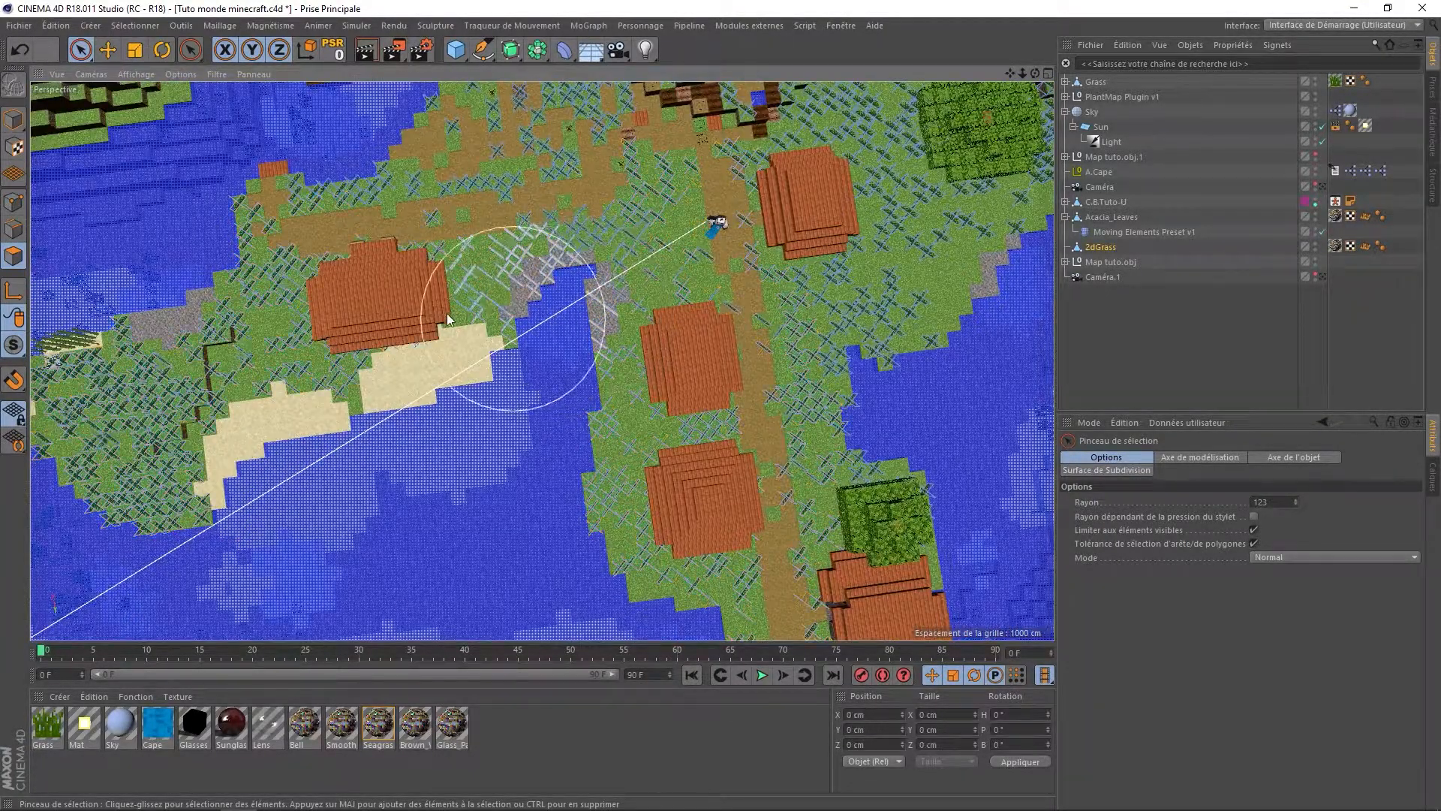
{"action": "scroll", "coordinate": [465, 282], "scroll_direction": "up", "scroll_amount": 4}
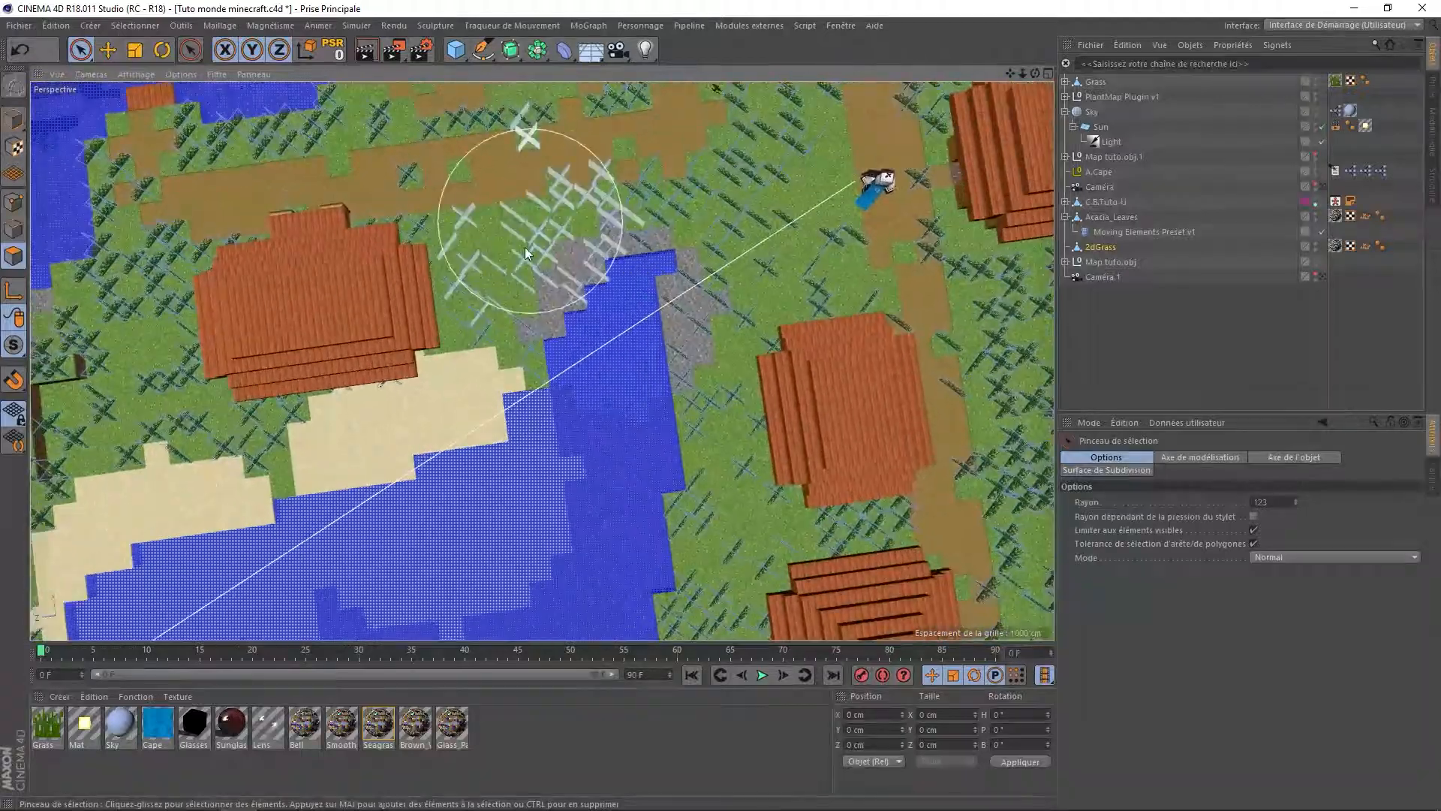
{"action": "left_click_drag", "start_coordinate": [518, 232], "coordinate": [502, 158], "text": "alt"}
{"action": "scroll", "coordinate": [546, 218], "scroll_direction": "up", "scroll_amount": 5}
{"action": "left_click_drag", "start_coordinate": [523, 235], "coordinate": [512, 388], "text": "alt"}
{"action": "scroll", "coordinate": [600, 297], "scroll_direction": "down", "scroll_amount": 3}
{"action": "key", "text": "ctrl+z"}
Zoom in on the shoreline beside the sand and brush over the 2dGrass polygons missed by the selection
{"action": "scroll", "coordinate": [607, 304], "scroll_direction": "down", "scroll_amount": 3}
{"action": "scroll", "coordinate": [712, 216], "scroll_direction": "up", "scroll_amount": 4}
{"action": "left_click_drag", "start_coordinate": [712, 216], "coordinate": [521, 302], "text": "alt"}
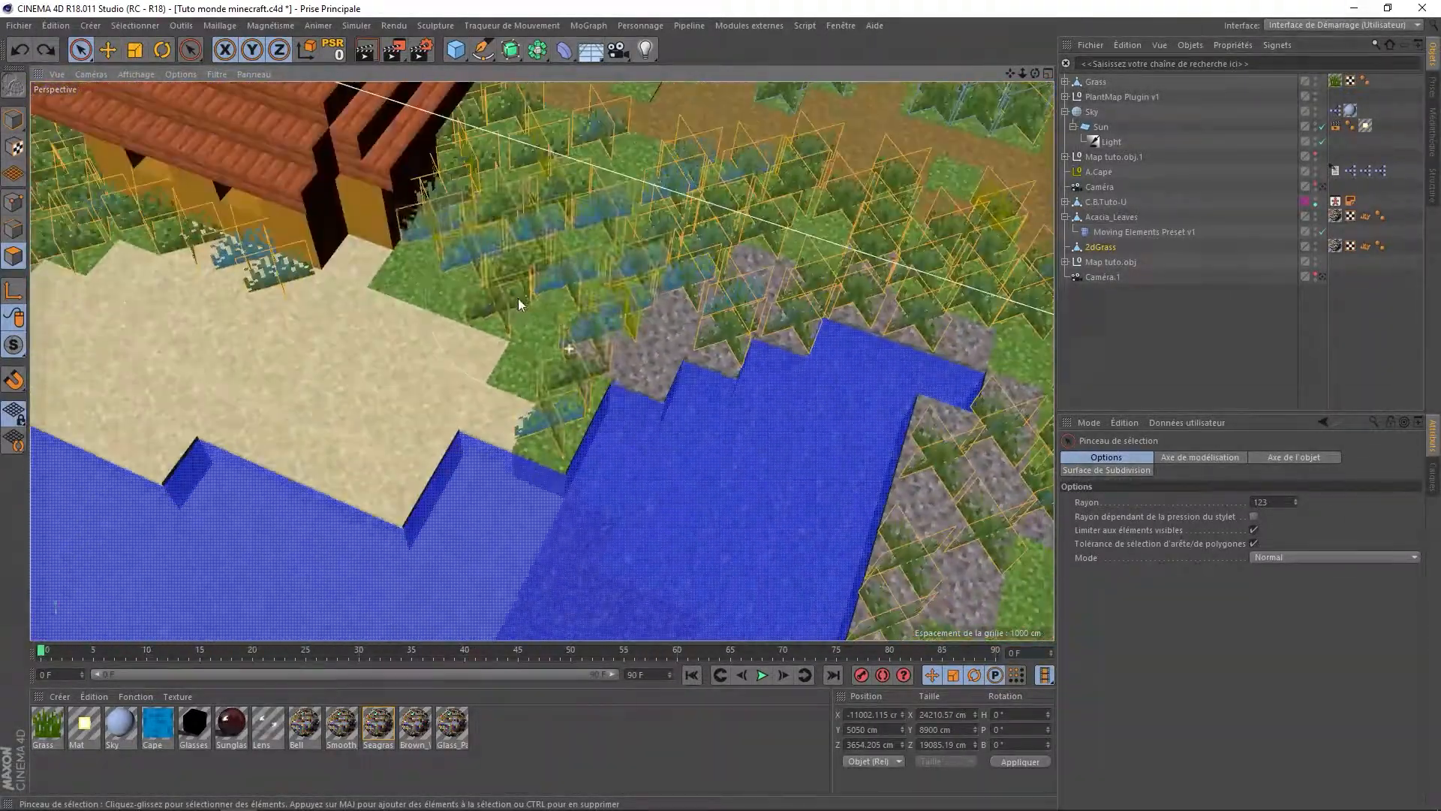
{"action": "scroll", "coordinate": [555, 383], "scroll_direction": "up", "scroll_amount": 4}
{"action": "left_click", "coordinate": [554, 432]}
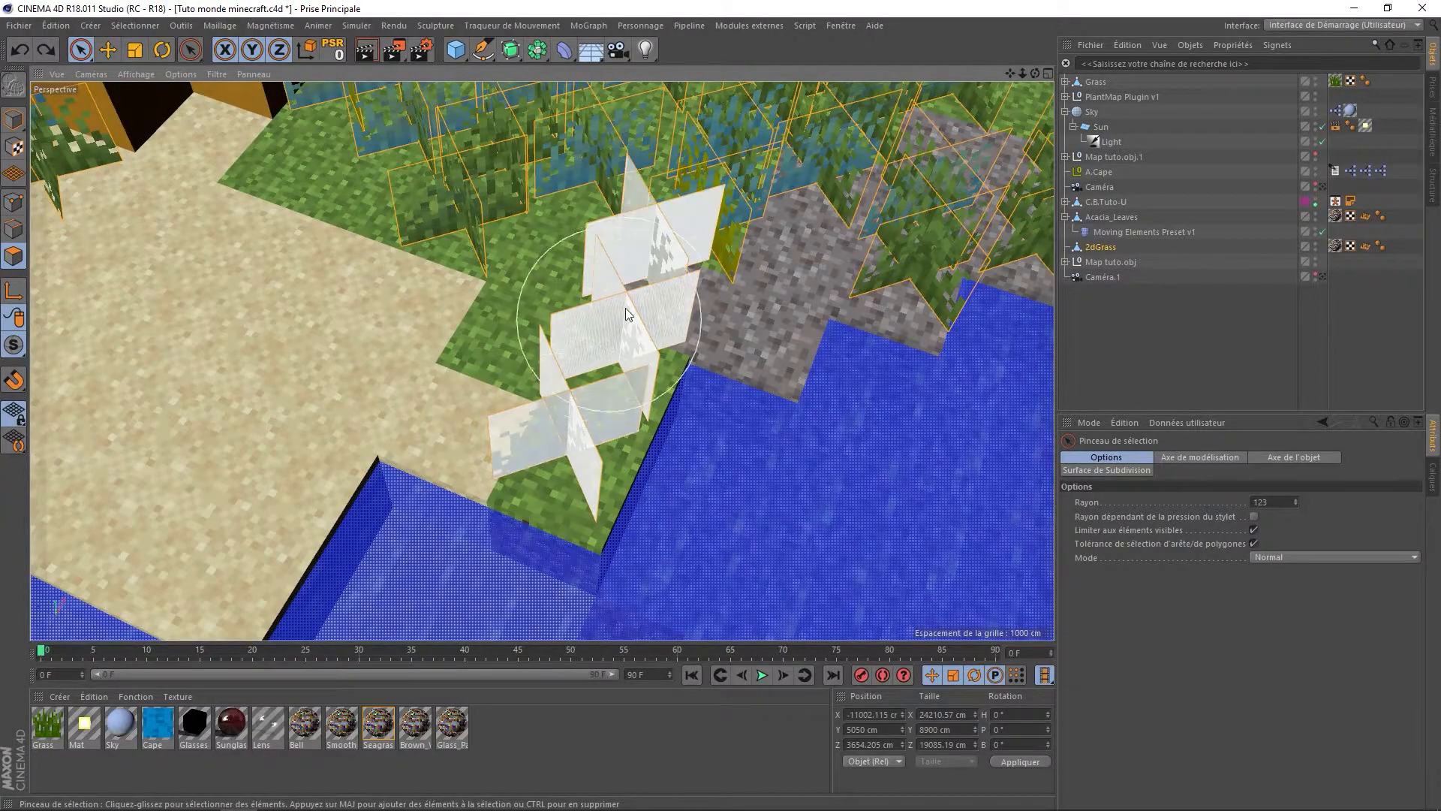
{"action": "scroll", "coordinate": [570, 338], "scroll_direction": "down", "scroll_amount": 7}
{"action": "left_click_drag", "start_coordinate": [537, 335], "coordinate": [552, 421], "text": "alt"}
{"action": "scroll", "coordinate": [559, 390], "scroll_direction": "down", "scroll_amount": 3}
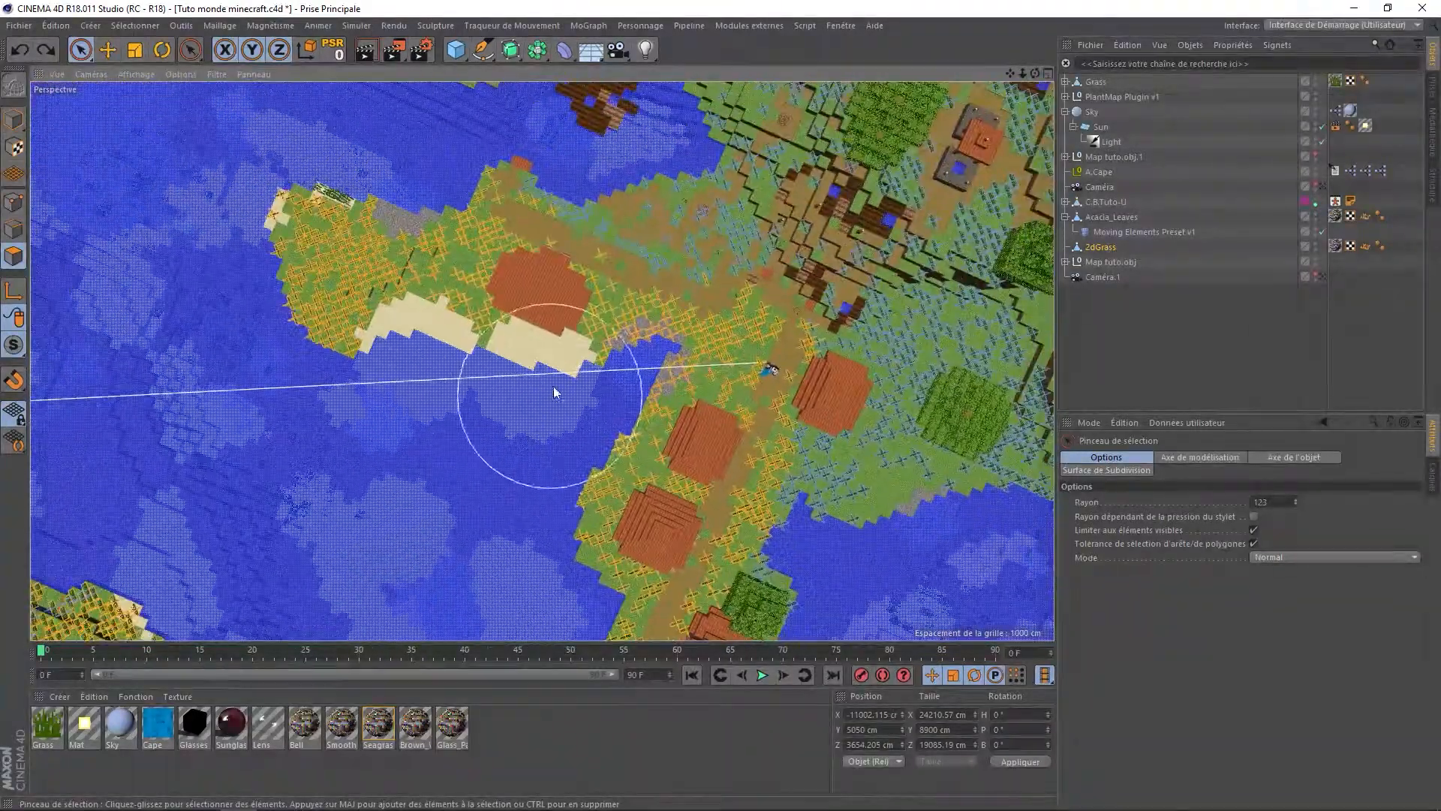
Switch to the top view, bring the grass area into frame and set the selection brush radius to 54
{"action": "middle_click", "coordinate": [571, 398]}
{"action": "middle_click", "coordinate": [683, 246]}
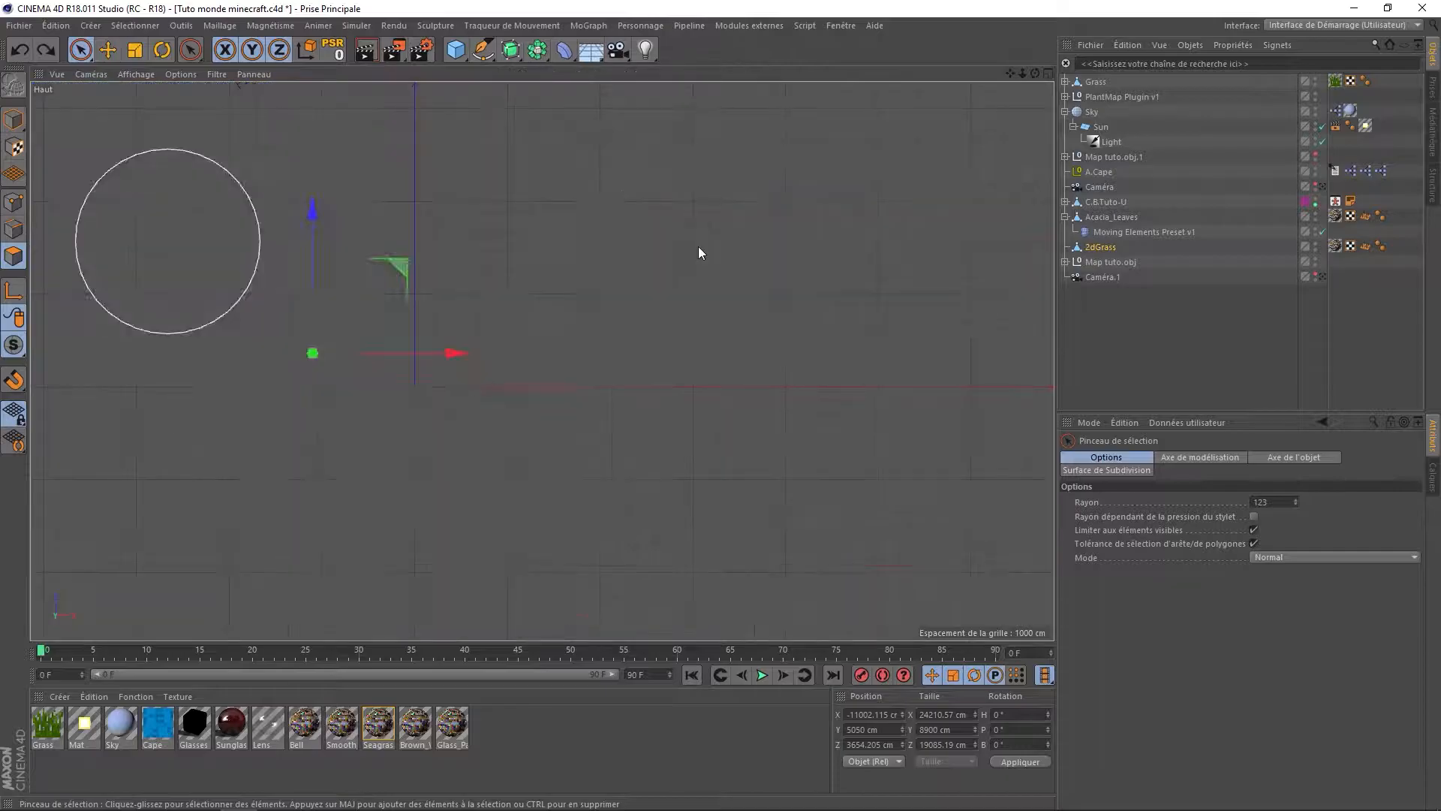
{"action": "scroll", "coordinate": [499, 303], "scroll_direction": "up", "scroll_amount": 6}
{"action": "scroll", "coordinate": [499, 303], "scroll_direction": "down", "scroll_amount": 7}
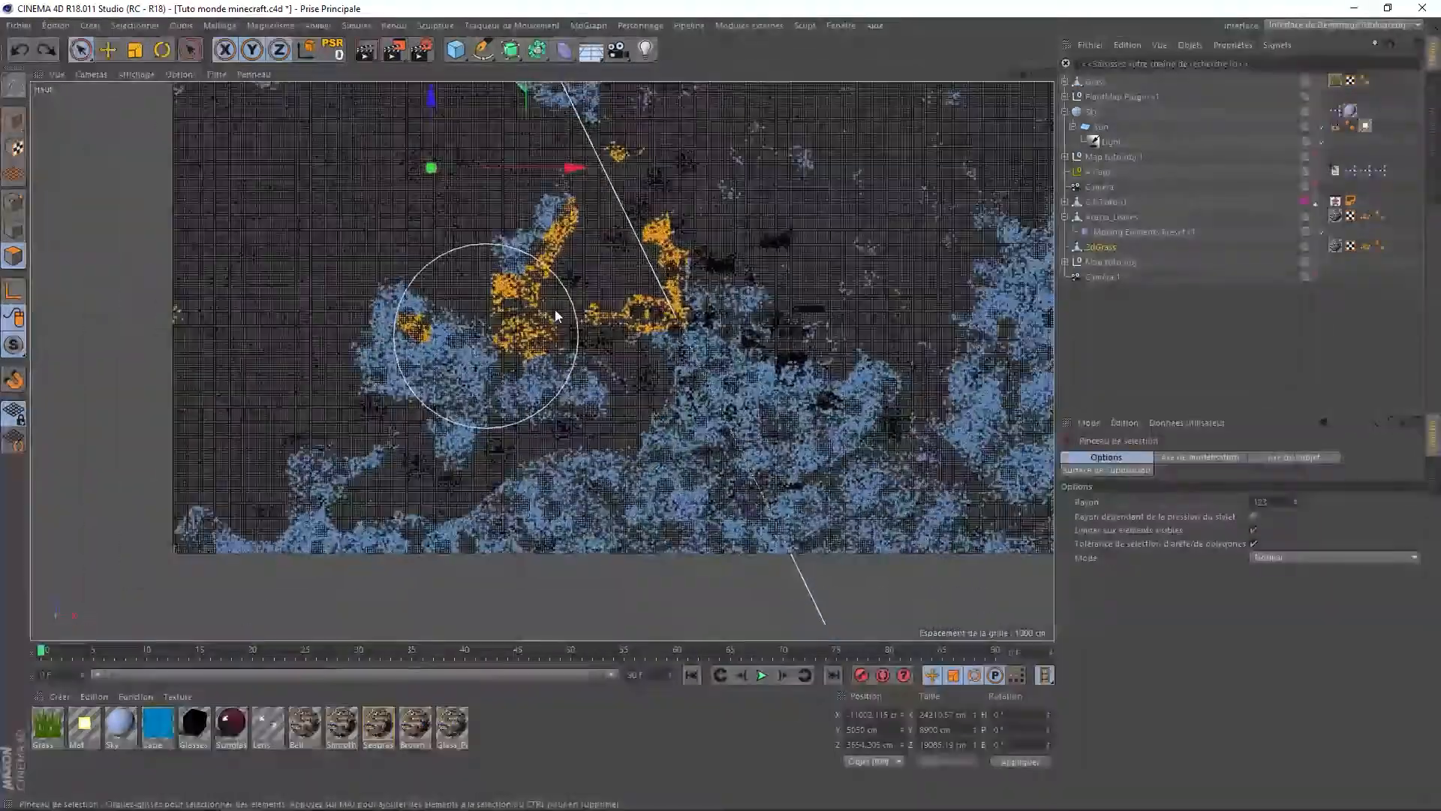
{"action": "scroll", "coordinate": [552, 300], "scroll_direction": "up", "scroll_amount": 6}
{"action": "mouse_move", "coordinate": [512, 311]}
{"action": "middle_mouse_down"}
{"action": "mouse_move", "coordinate": [518, 331]}
{"action": "mouse_move", "coordinate": [500, 342]}
{"action": "middle_mouse_up"}
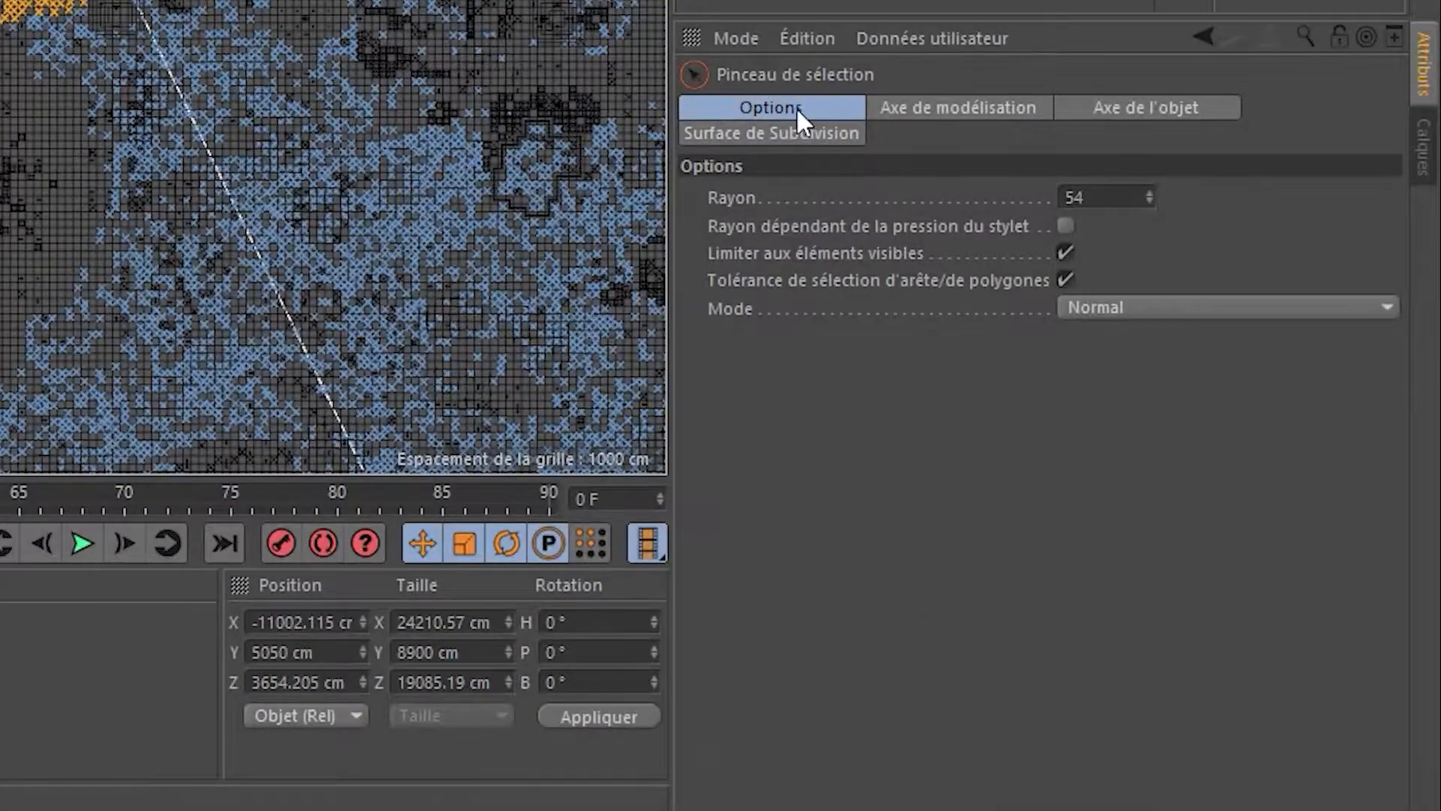
Turn off the visible-elements limit, show Caméra.1 as a guide and brush-select the 2dGrass polygons around it in the top view
{"action": "left_click", "coordinate": [1063, 252]}
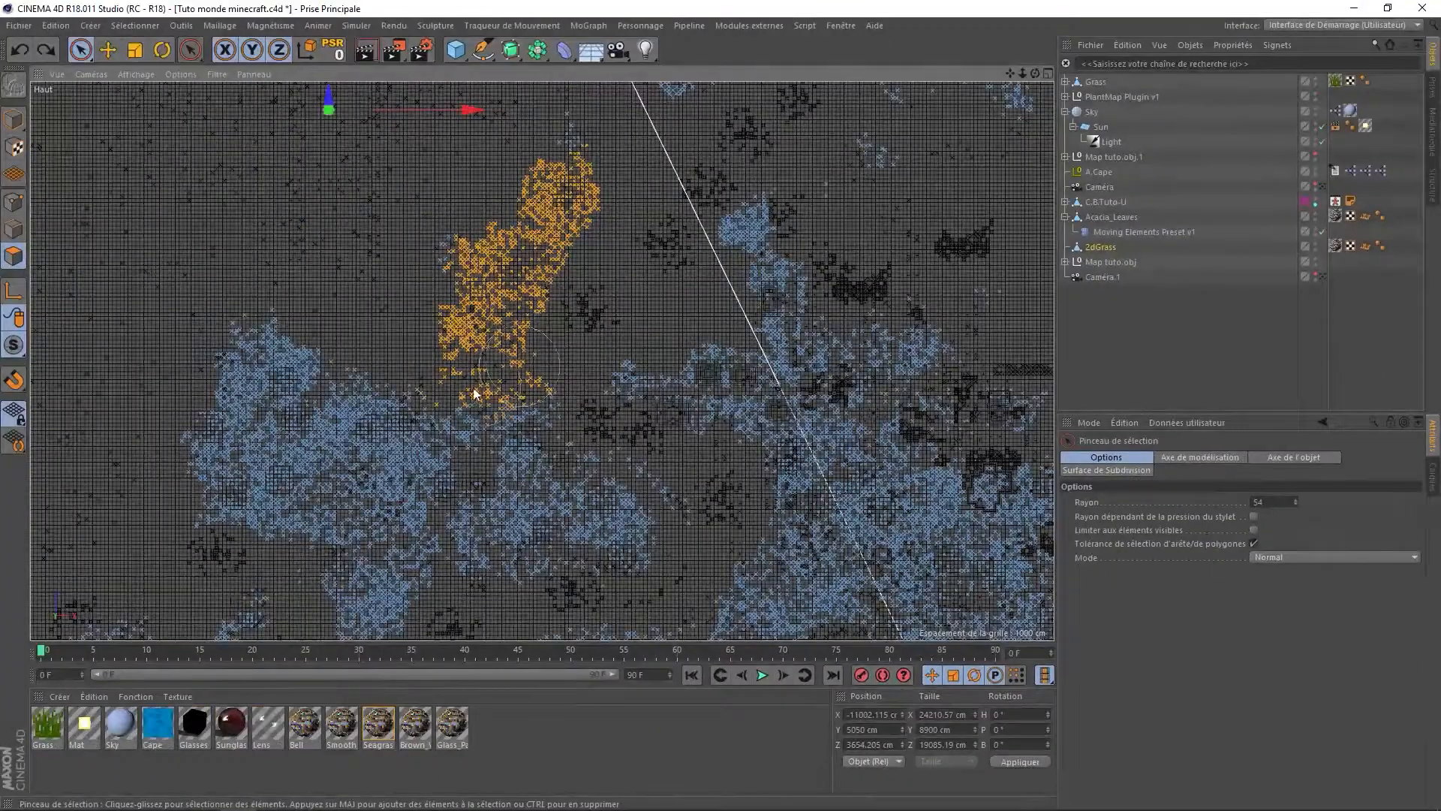
{"action": "left_click", "coordinate": [1315, 274]}
{"action": "mouse_move", "coordinate": [522, 403]}
{"action": "left_mouse_down"}
{"action": "mouse_move", "coordinate": [617, 384]}
{"action": "mouse_move", "coordinate": [485, 240]}
{"action": "mouse_move", "coordinate": [548, 130]}
{"action": "left_mouse_up"}
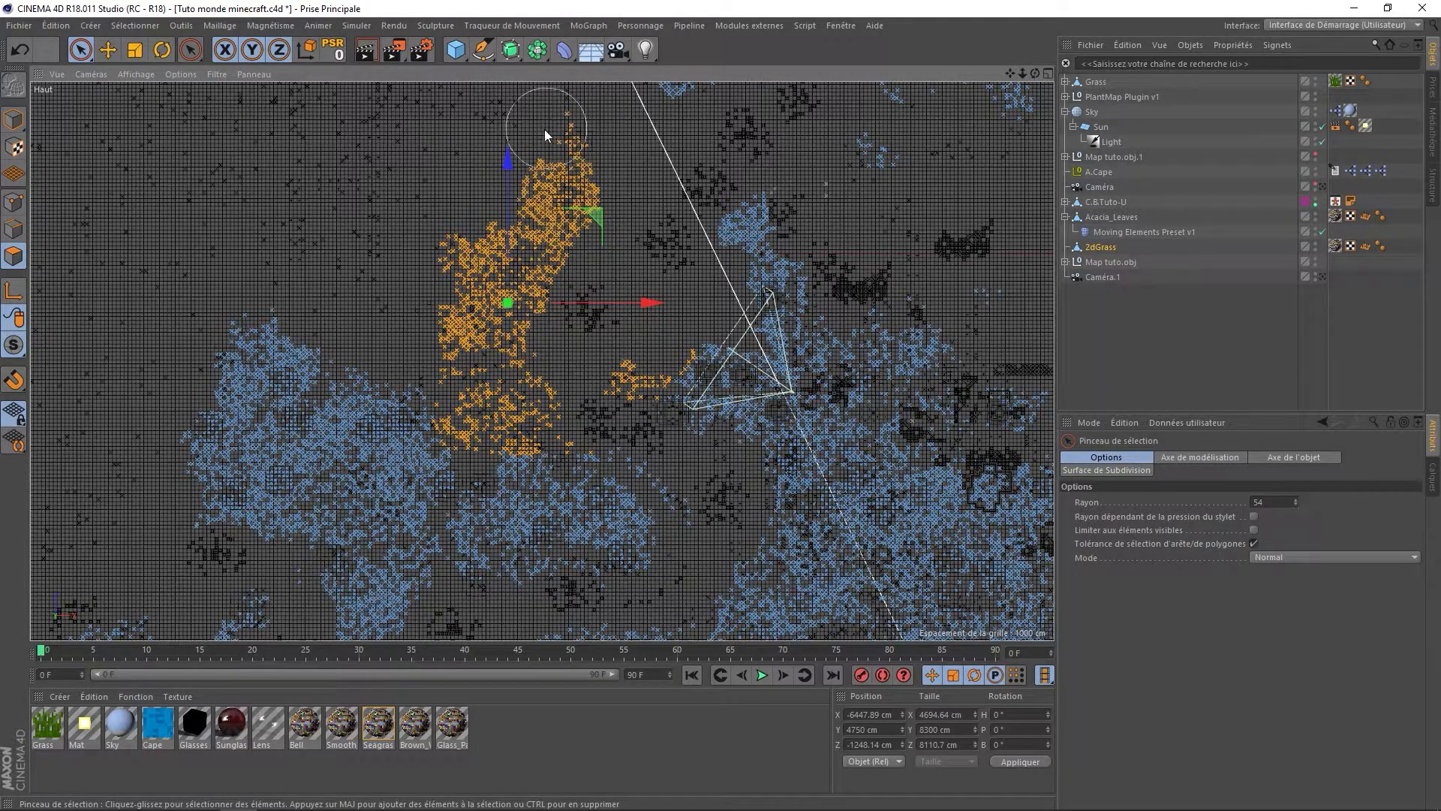
{"action": "middle_click_drag", "start_coordinate": [548, 129], "coordinate": [481, 202], "text": "alt"}
{"action": "mouse_move", "coordinate": [518, 412]}
{"action": "left_mouse_down", "text": "shift"}
{"action": "mouse_move", "coordinate": [633, 503]}
{"action": "mouse_move", "coordinate": [717, 465]}
{"action": "mouse_move", "coordinate": [634, 390]}
{"action": "mouse_move", "coordinate": [654, 389]}
{"action": "left_mouse_up", "text": "shift"}
{"action": "middle_click_drag", "start_coordinate": [730, 395], "coordinate": [611, 274], "text": "alt"}
{"action": "left_click_drag", "start_coordinate": [650, 297], "coordinate": [488, 435], "text": "shift"}
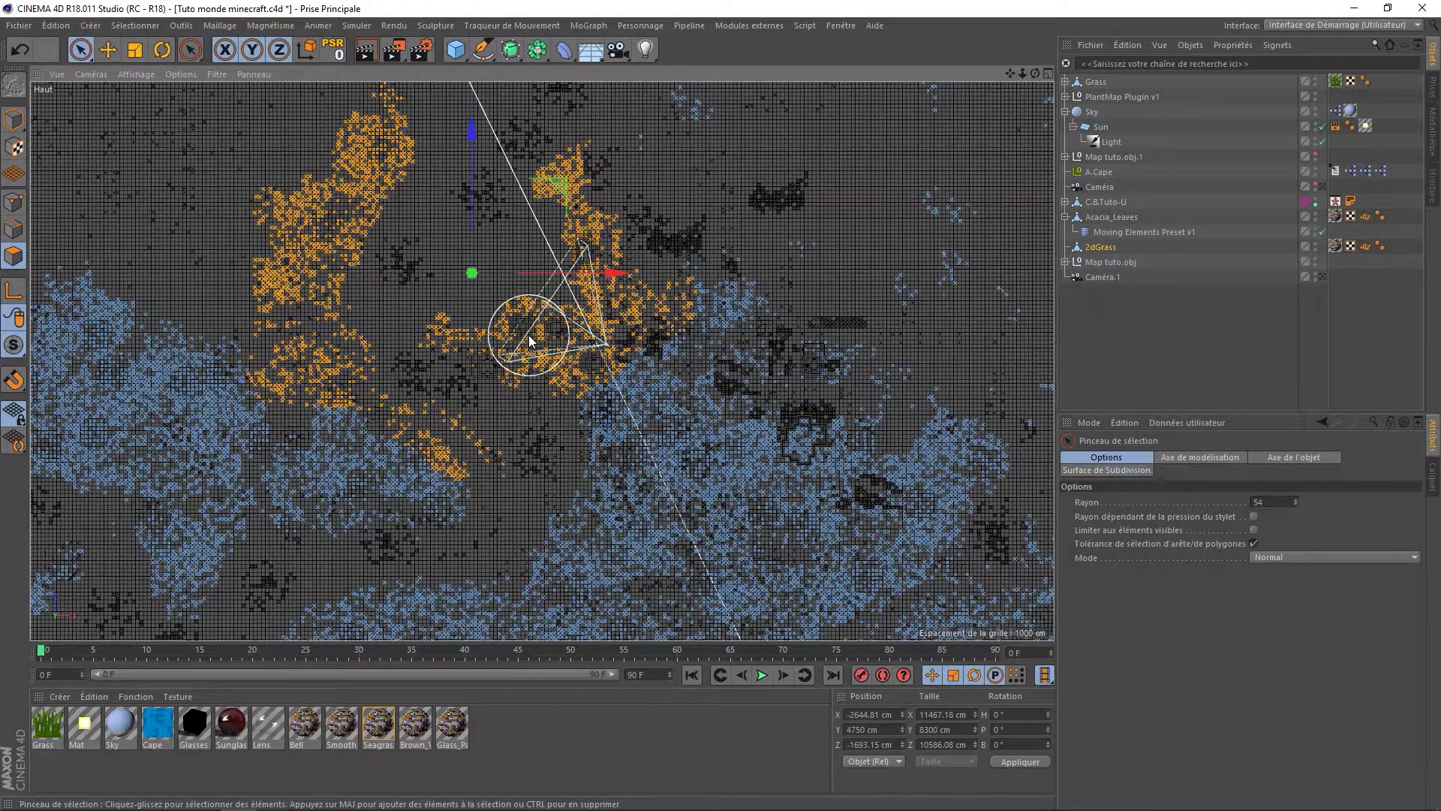
Return to the perspective view, invert the 2dGrass polygon selection and delete the grass outside the village area
{"action": "key", "text": "F1"}
{"action": "key", "text": "u"}
{"action": "key", "text": "i"}
{"action": "left_click_drag", "start_coordinate": [697, 347], "coordinate": [451, 283], "text": "alt"}
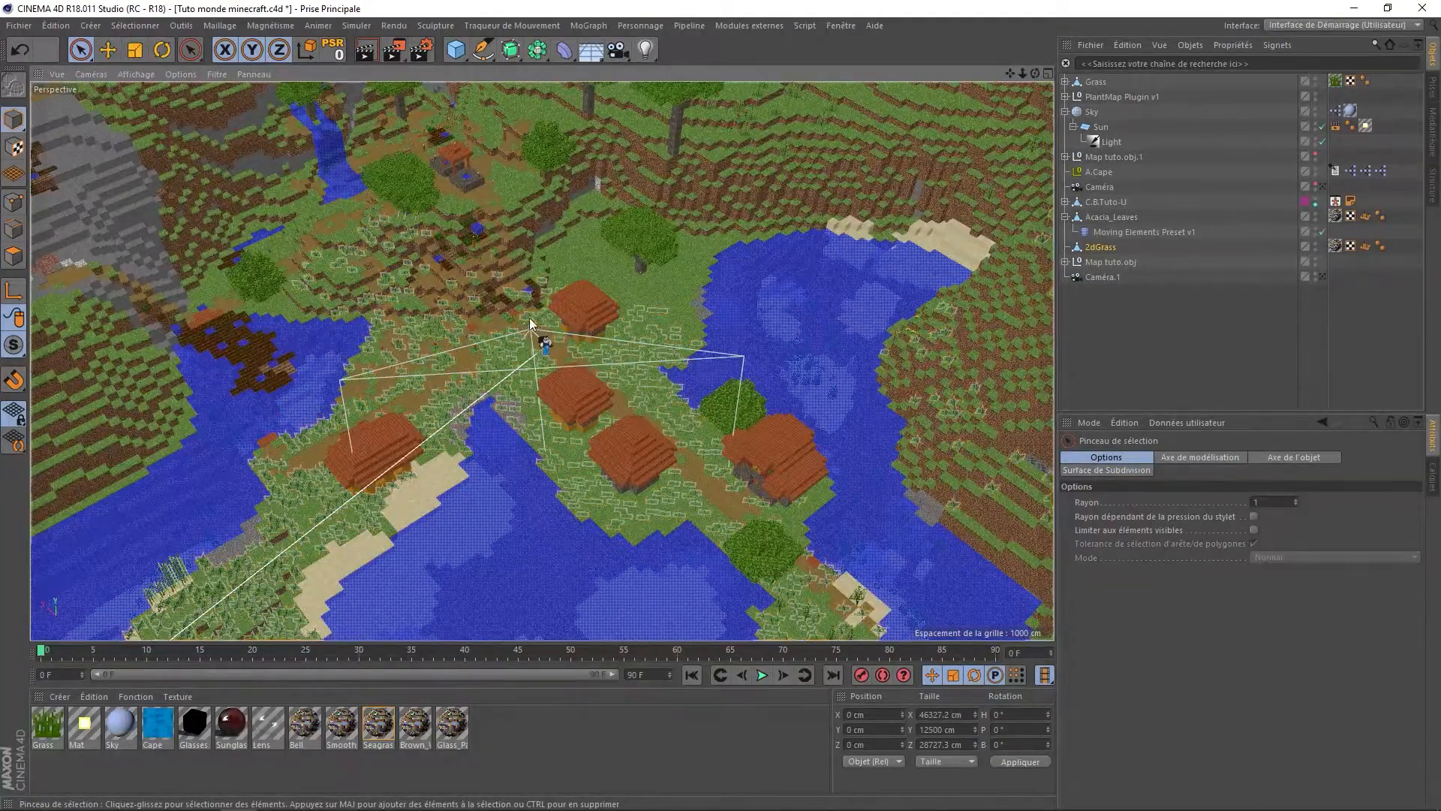
{"action": "scroll", "coordinate": [529, 323], "scroll_direction": "up", "scroll_amount": 5}
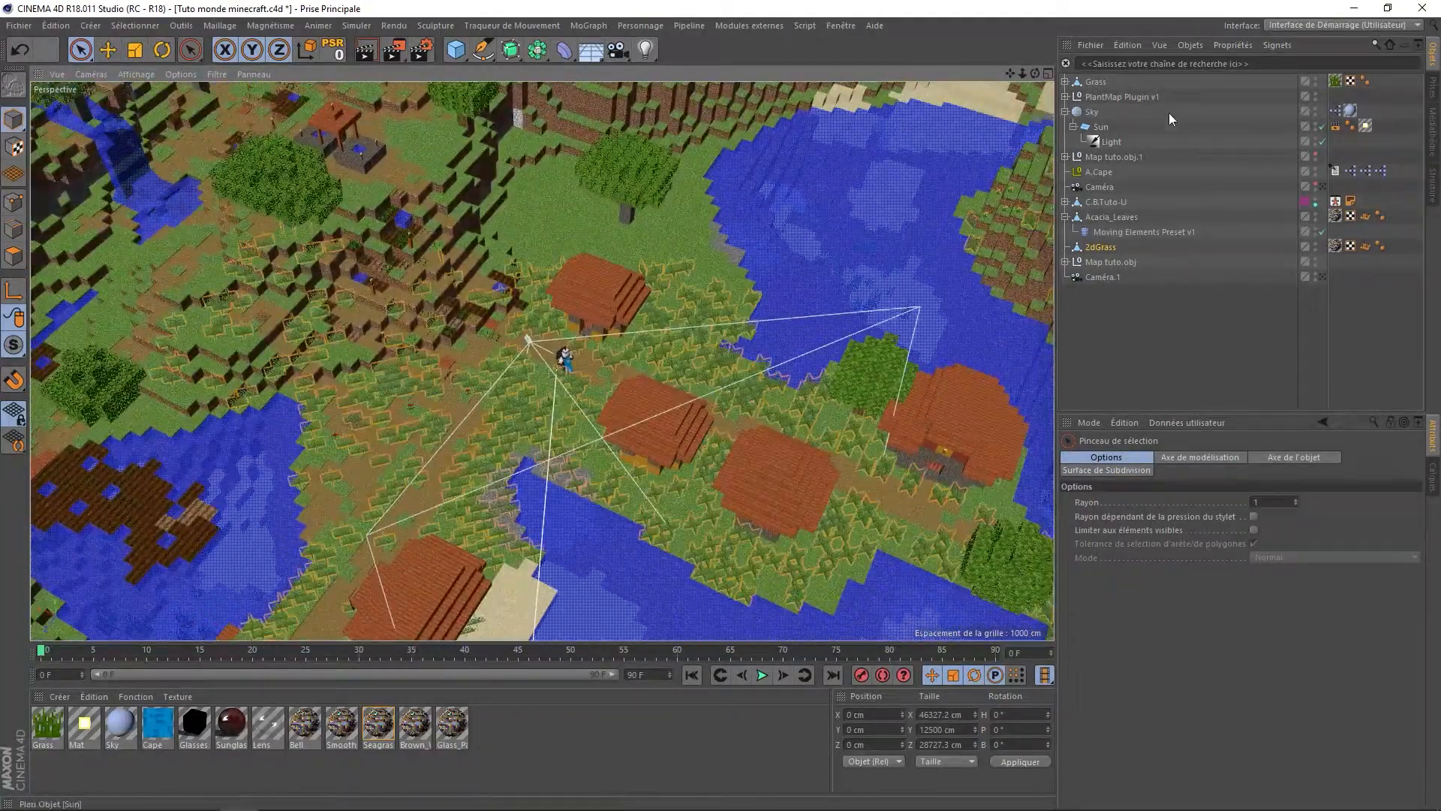
Assign 2dGrass as the map's plant object in PlantMap Plugin v1 and turn off plant layers 1 to 6
{"action": "left_click", "coordinate": [1159, 98]}
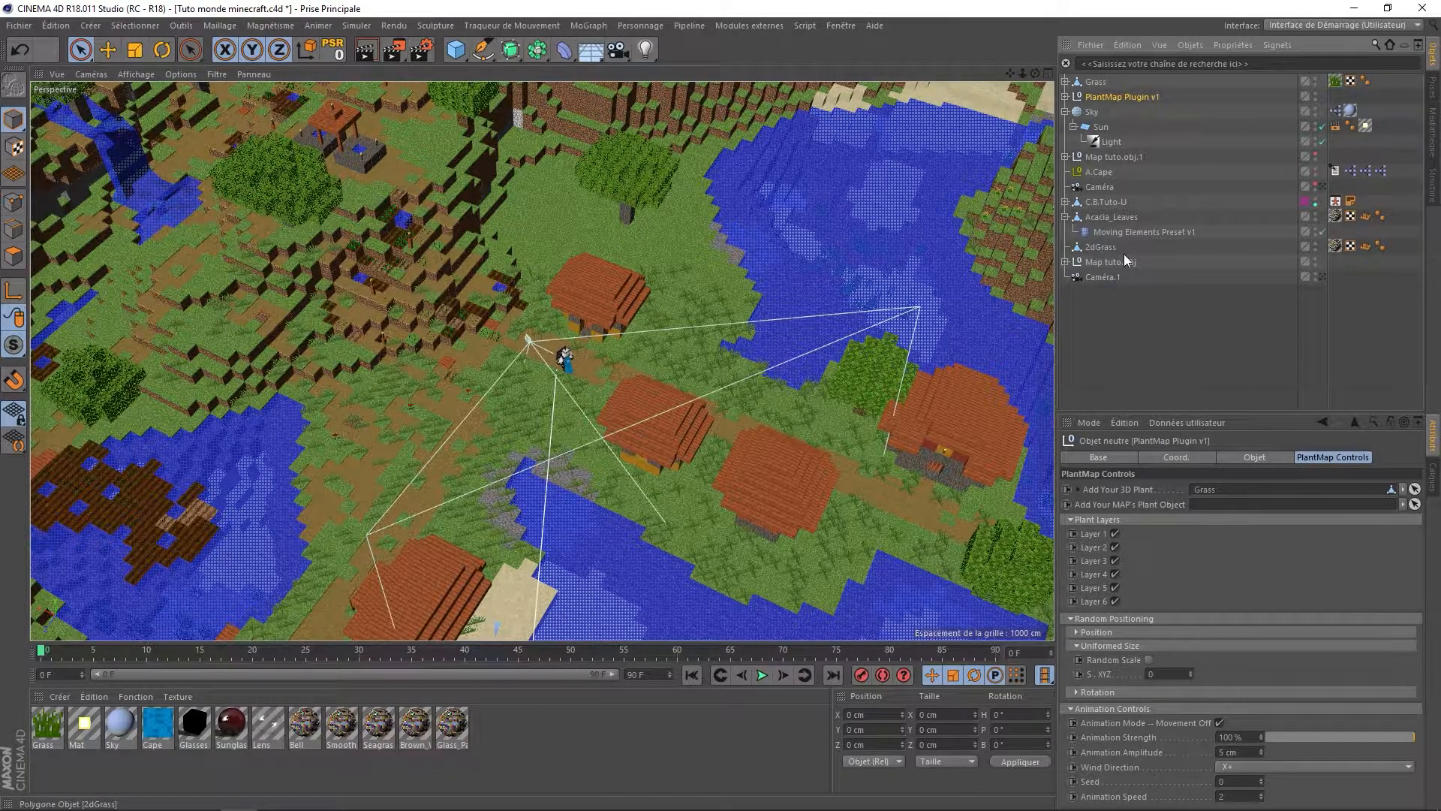
{"action": "left_click_drag", "start_coordinate": [1105, 247], "coordinate": [1207, 510]}
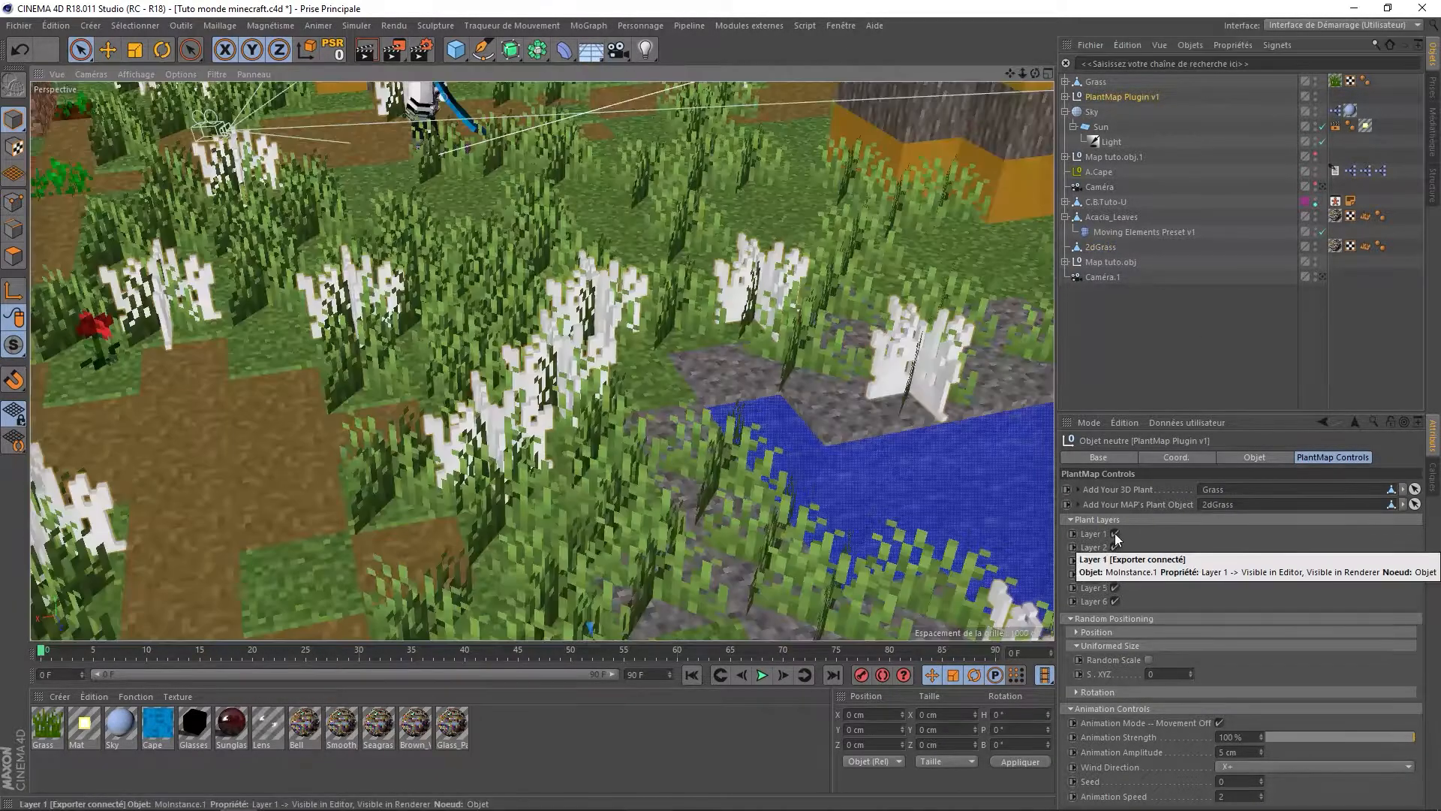
{"action": "left_click", "coordinate": [1114, 533]}
{"action": "left_click", "coordinate": [1115, 547]}
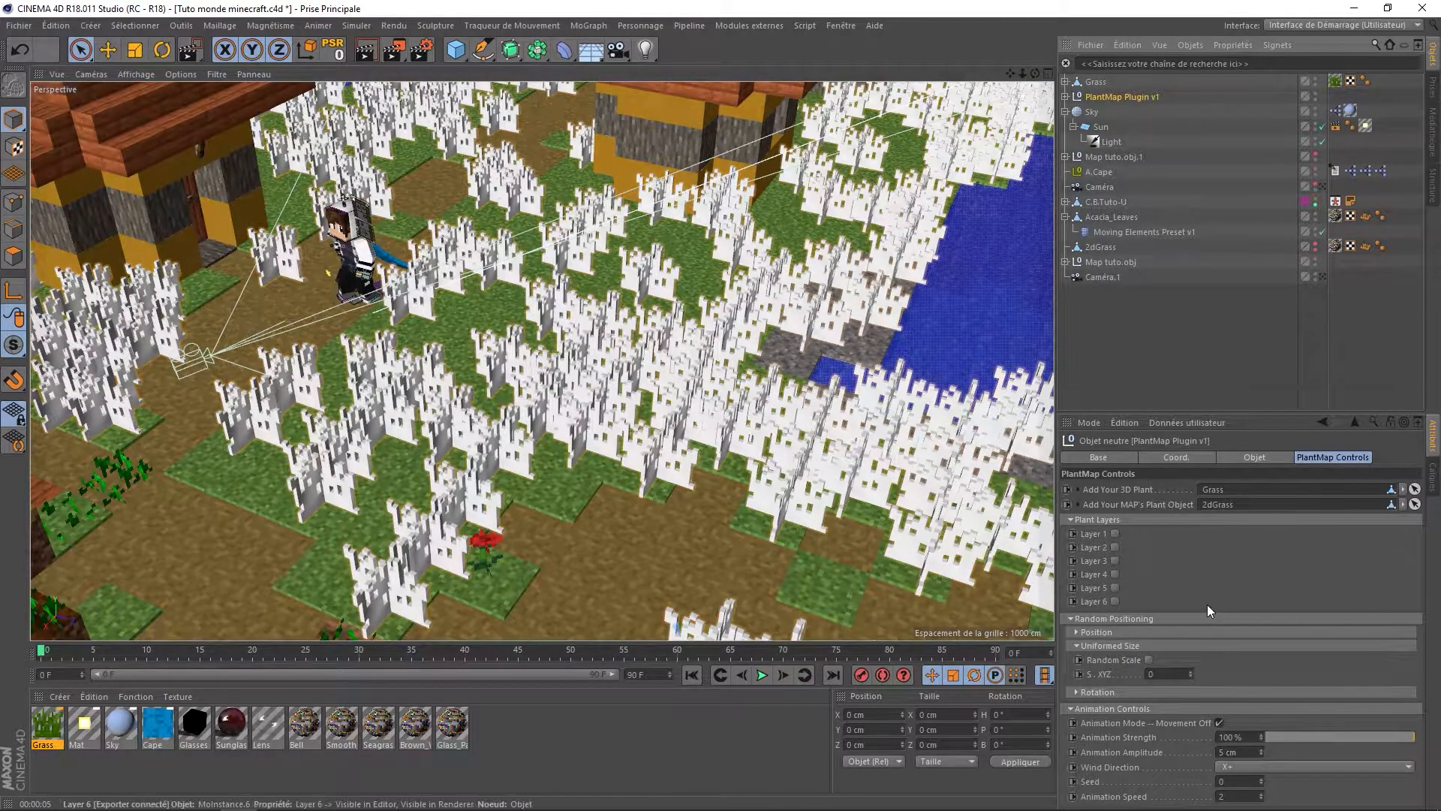
Try a different R . H rotation value in the PlantMap Plugin v1 random positioning and inspect the 3D grass up close
{"action": "left_click", "coordinate": [1122, 691]}
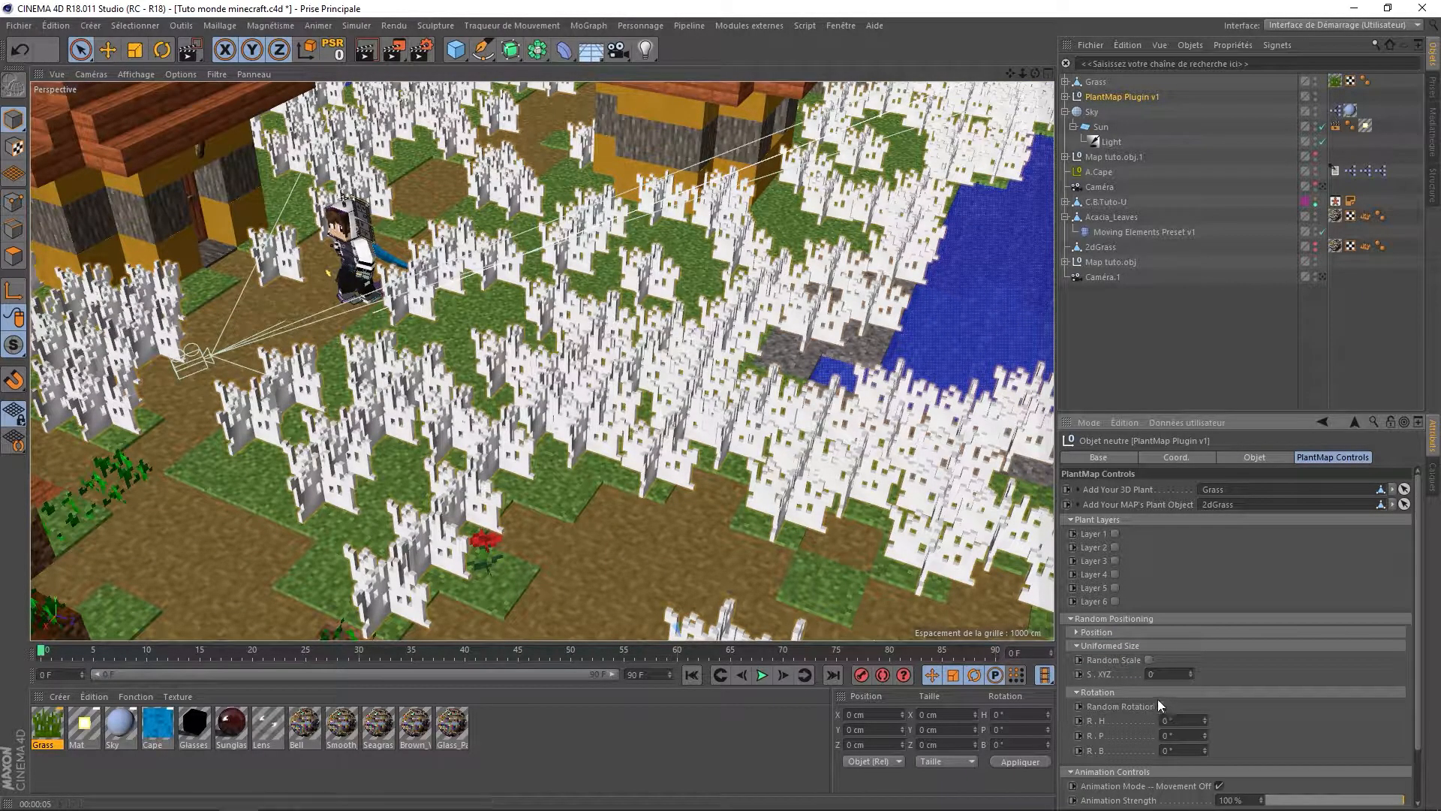
{"action": "left_click_drag", "start_coordinate": [1205, 721], "coordinate": [1205, 689]}
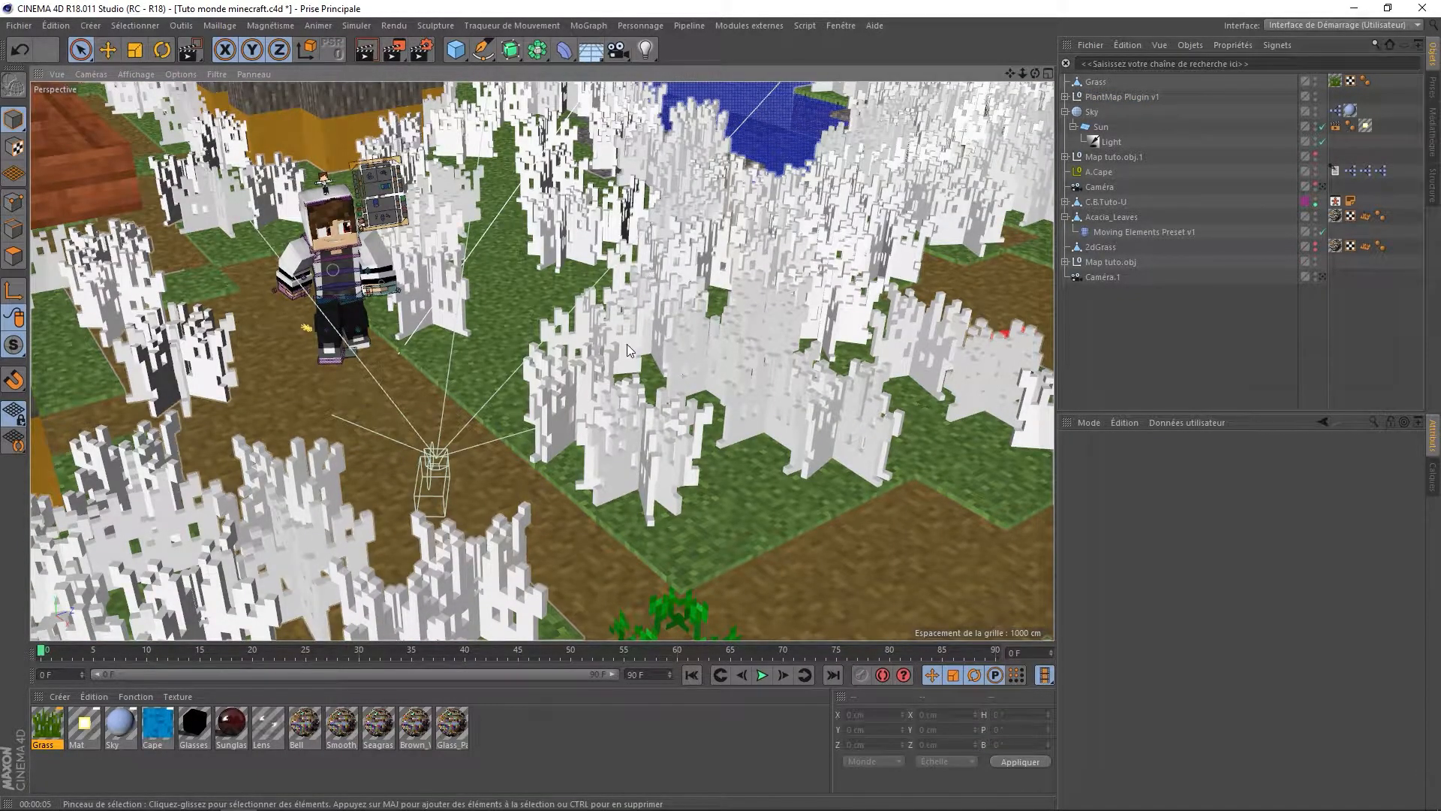
{"action": "scroll", "coordinate": [635, 373], "scroll_direction": "up", "scroll_amount": 3}
{"action": "mouse_move", "coordinate": [592, 353]}
{"action": "left_mouse_down", "text": "alt"}
{"action": "mouse_move", "coordinate": [553, 366]}
{"action": "mouse_move", "coordinate": [582, 358]}
{"action": "left_mouse_up", "text": "alt"}
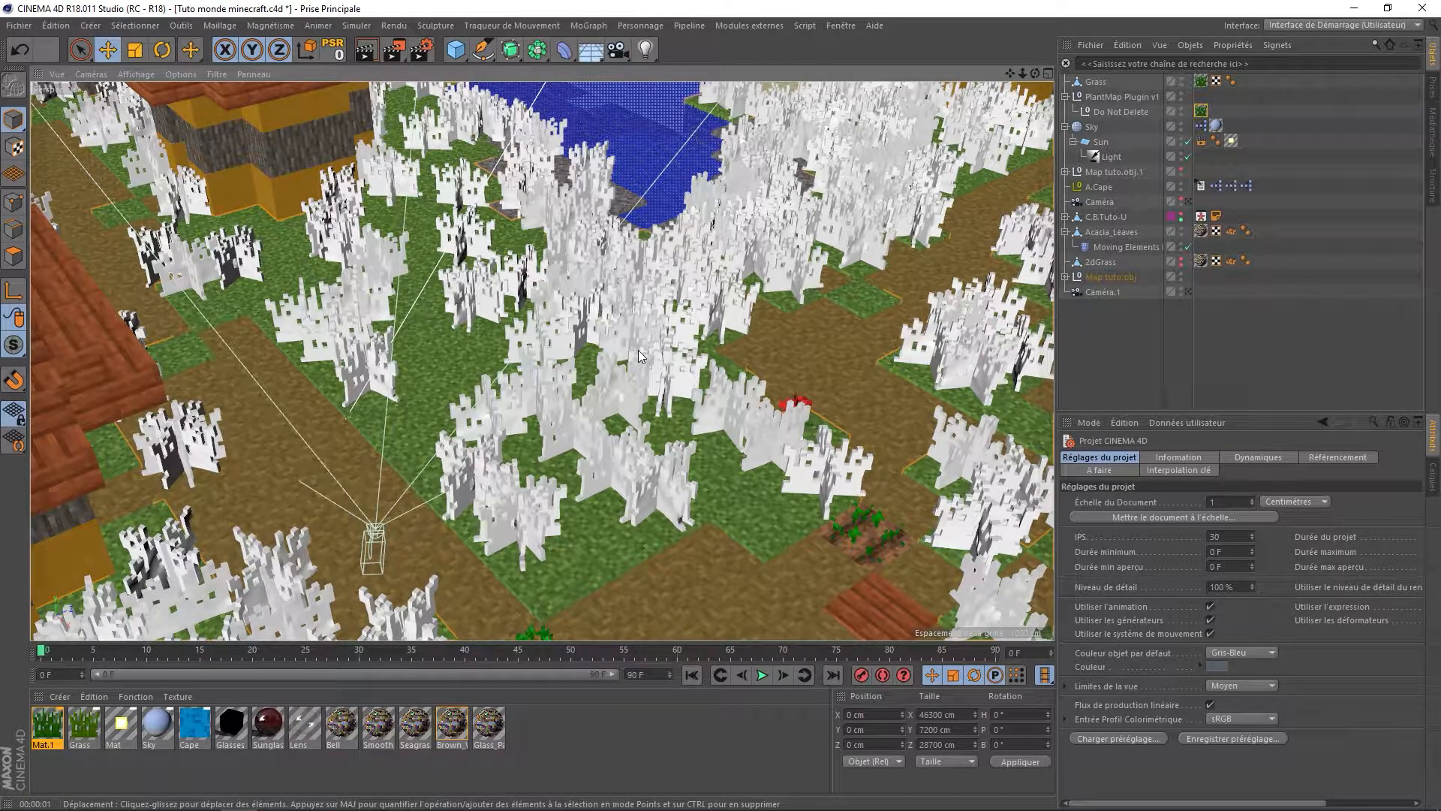
{"action": "scroll", "coordinate": [502, 214], "scroll_direction": "up", "scroll_amount": 2}
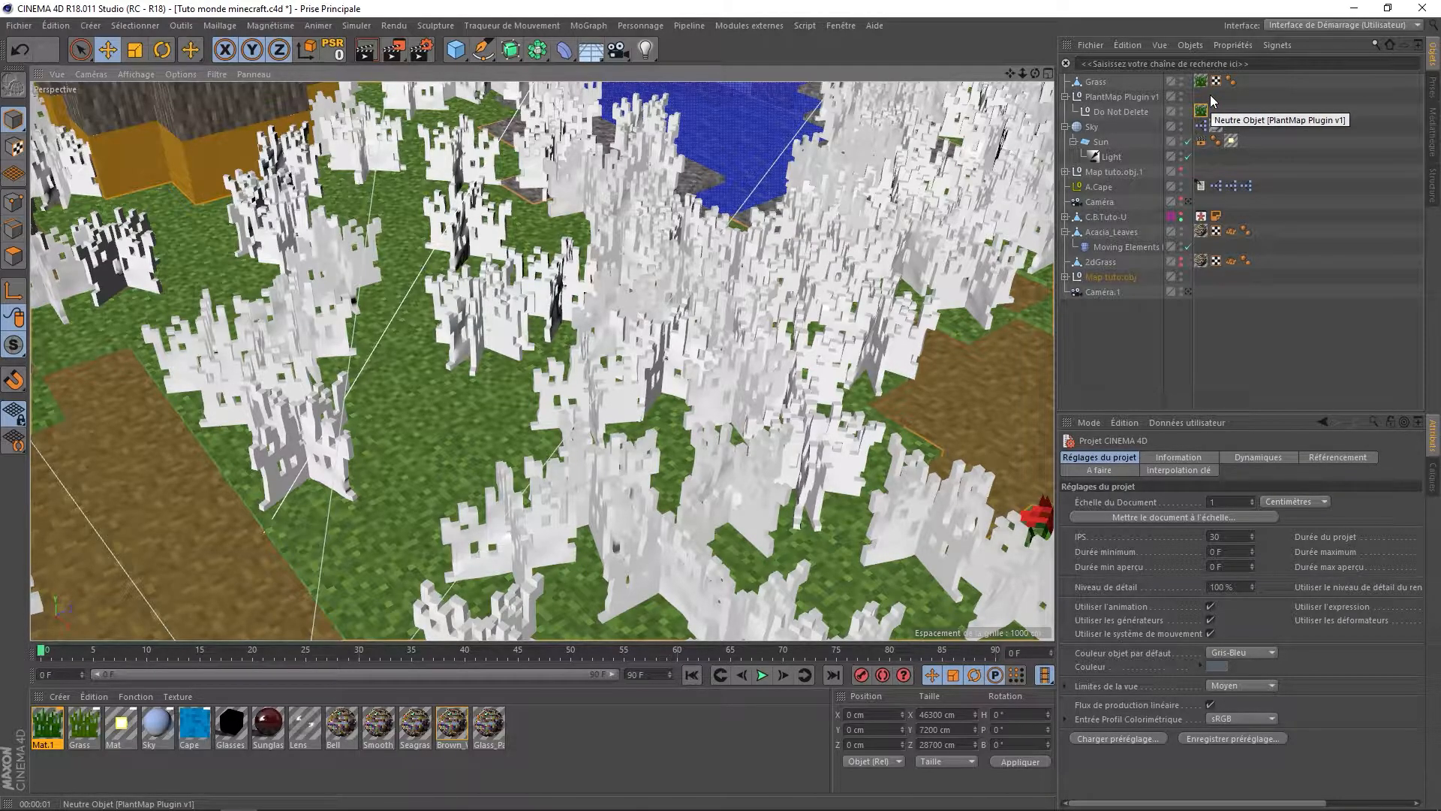
Delete PlantMap Plugin v1 and copy the Moving Elements preset from Acacia_Leaves onto 2dGrass
{"action": "left_click", "coordinate": [1106, 96]}
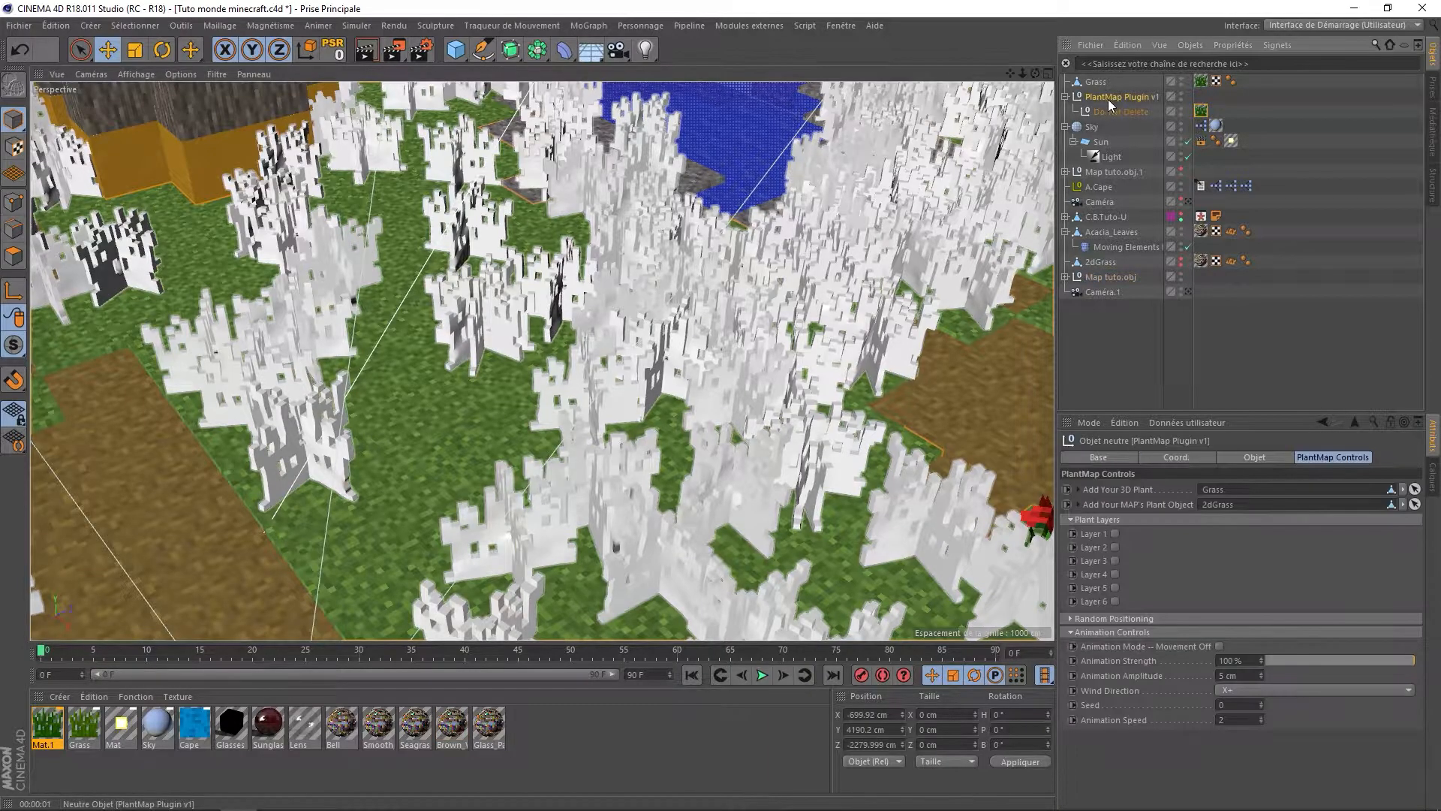
{"action": "key", "text": "Delete"}
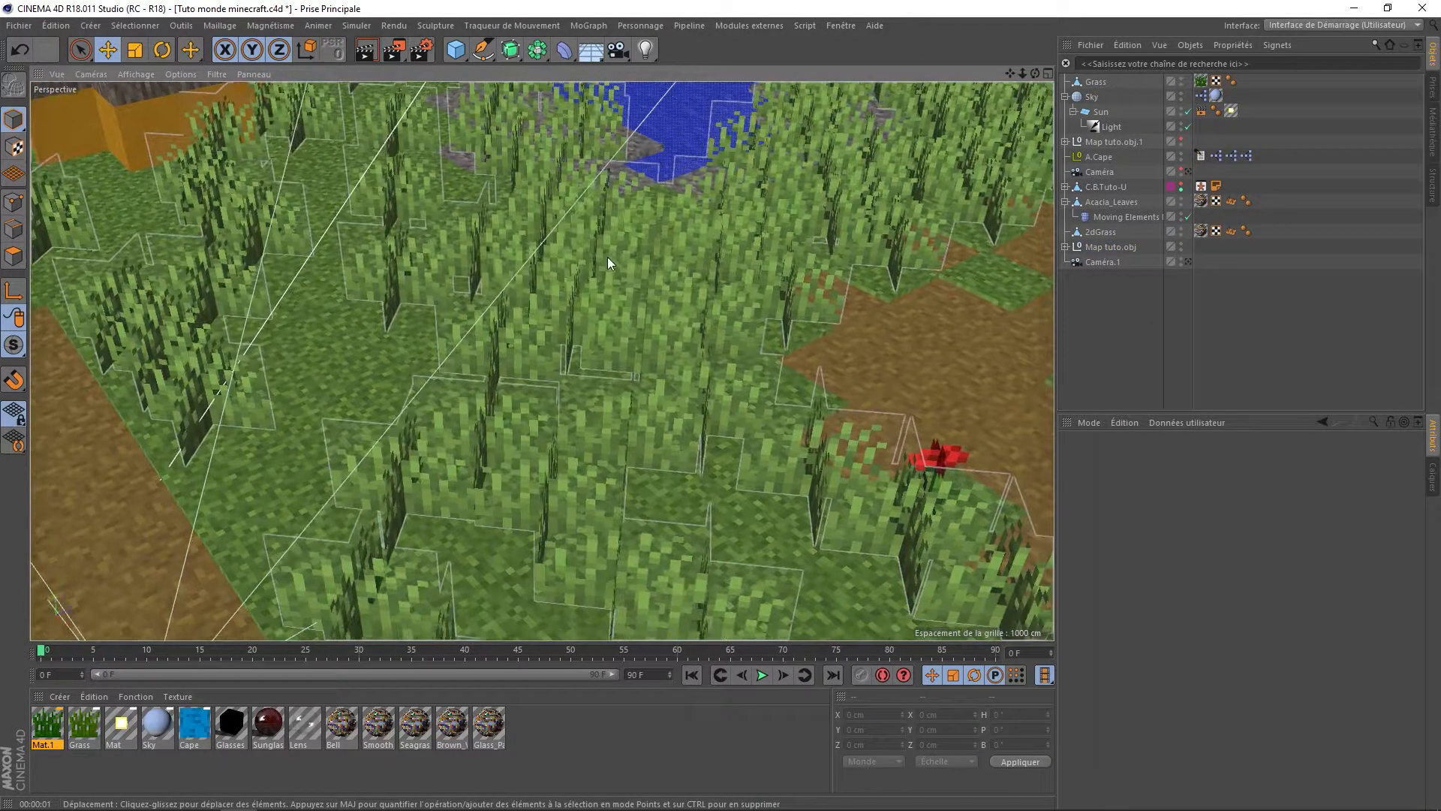
{"action": "middle_click_drag", "start_coordinate": [608, 258], "coordinate": [676, 339], "text": "alt"}
{"action": "left_click_drag", "start_coordinate": [1109, 217], "coordinate": [1104, 236], "text": "ctrl"}
{"action": "left_click_drag", "start_coordinate": [555, 371], "coordinate": [525, 291], "text": "alt"}
Render the character and grass through Caméra.1 at frame 35 to the picture viewer
{"action": "left_click", "coordinate": [569, 291]}
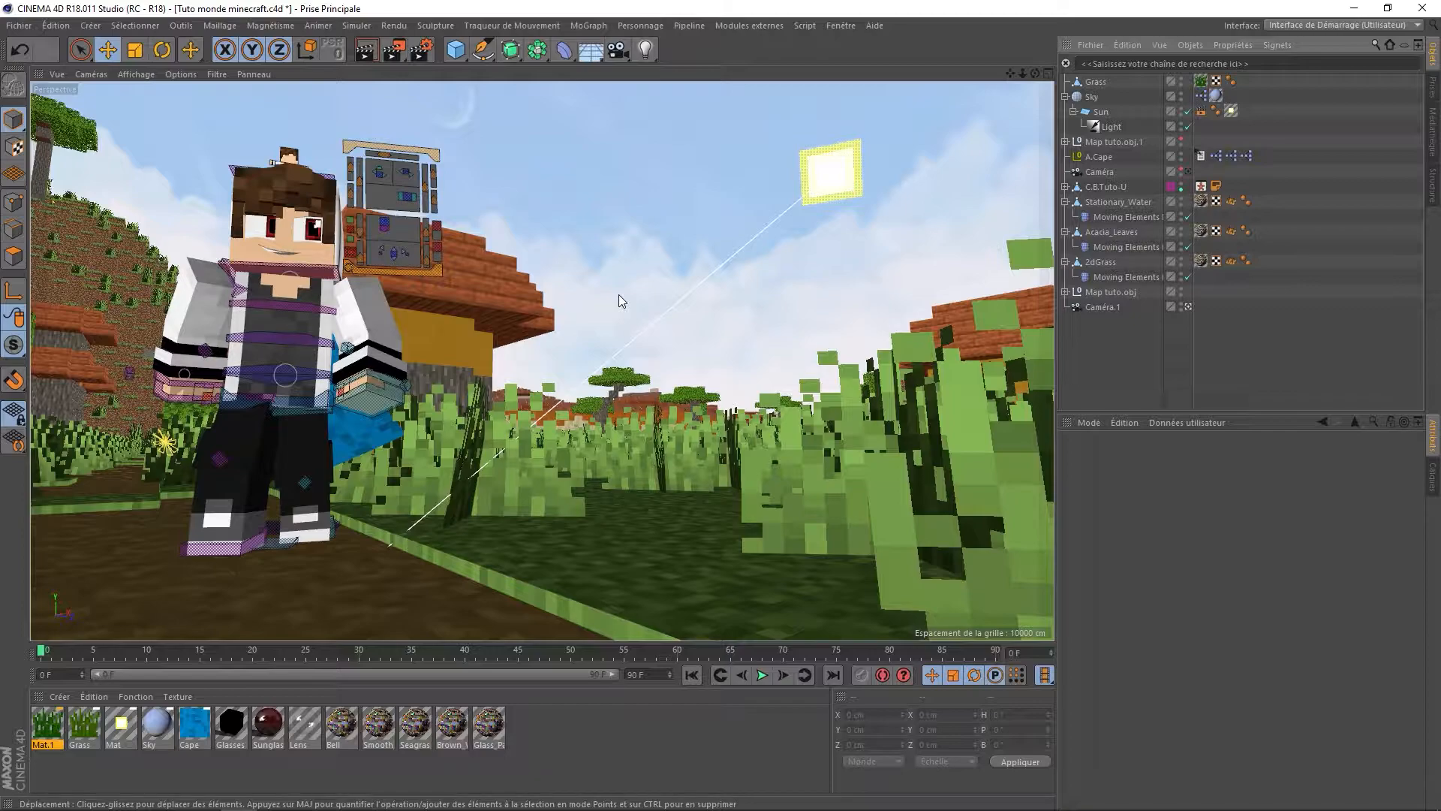
{"action": "key", "text": "shift+r"}
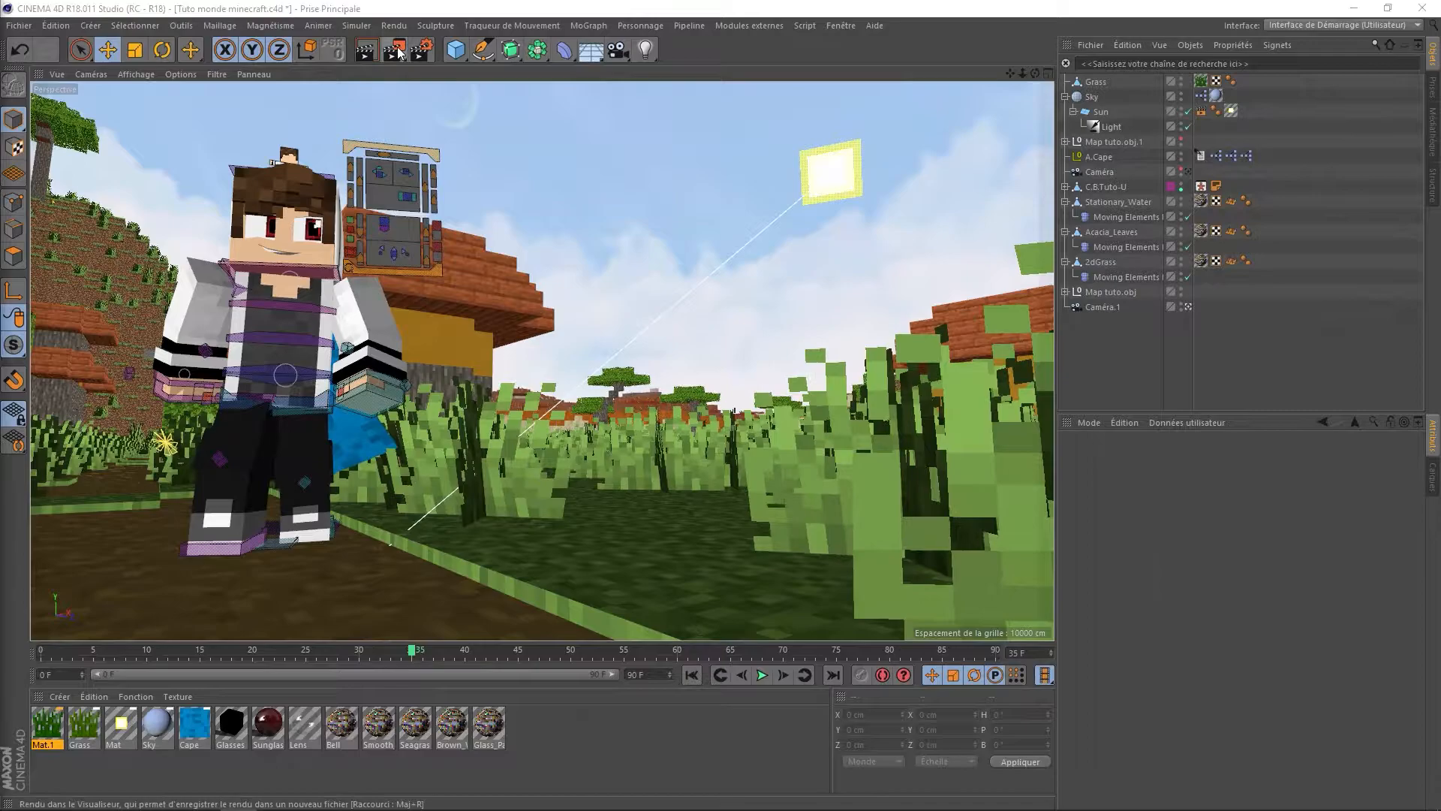
{"action": "left_click", "coordinate": [398, 51]}
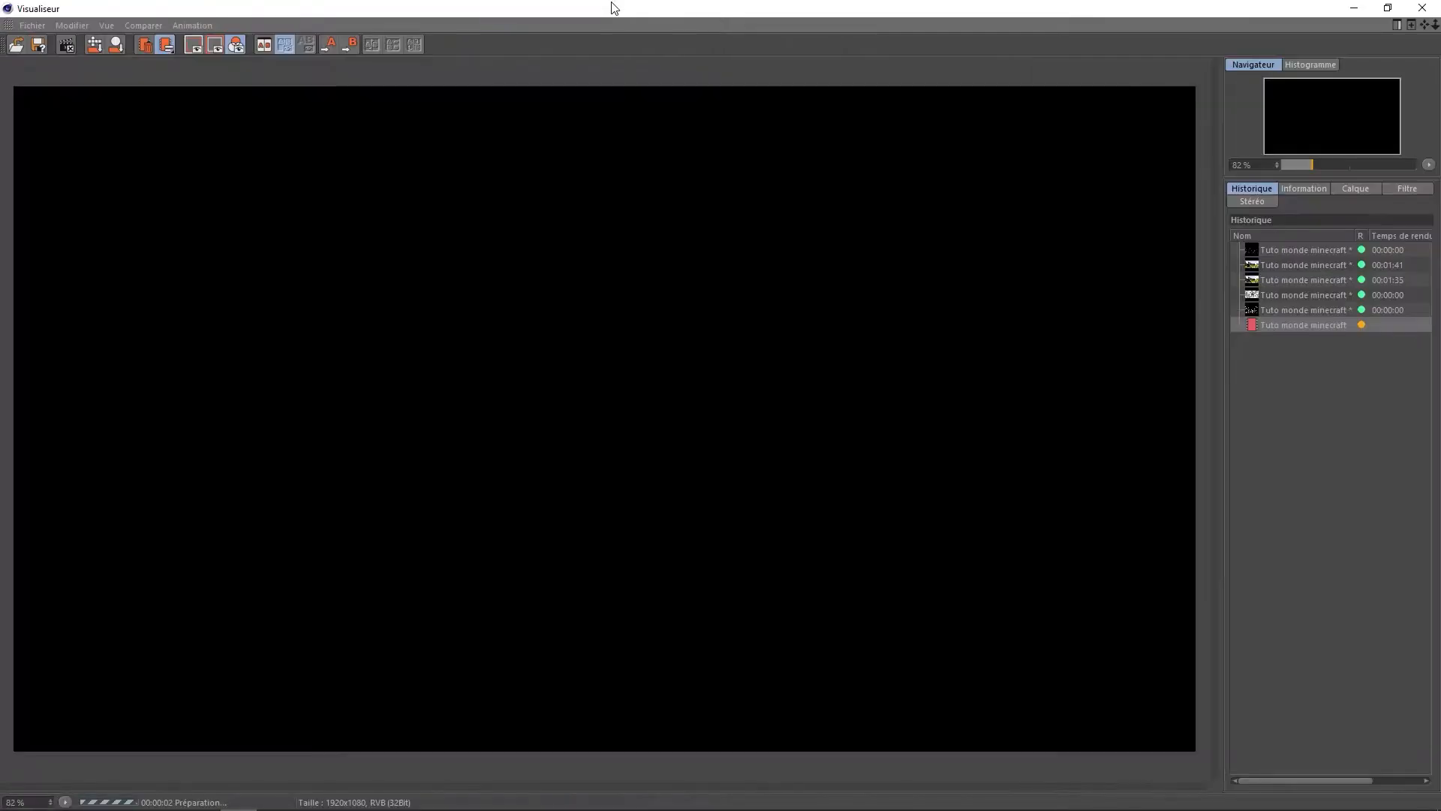